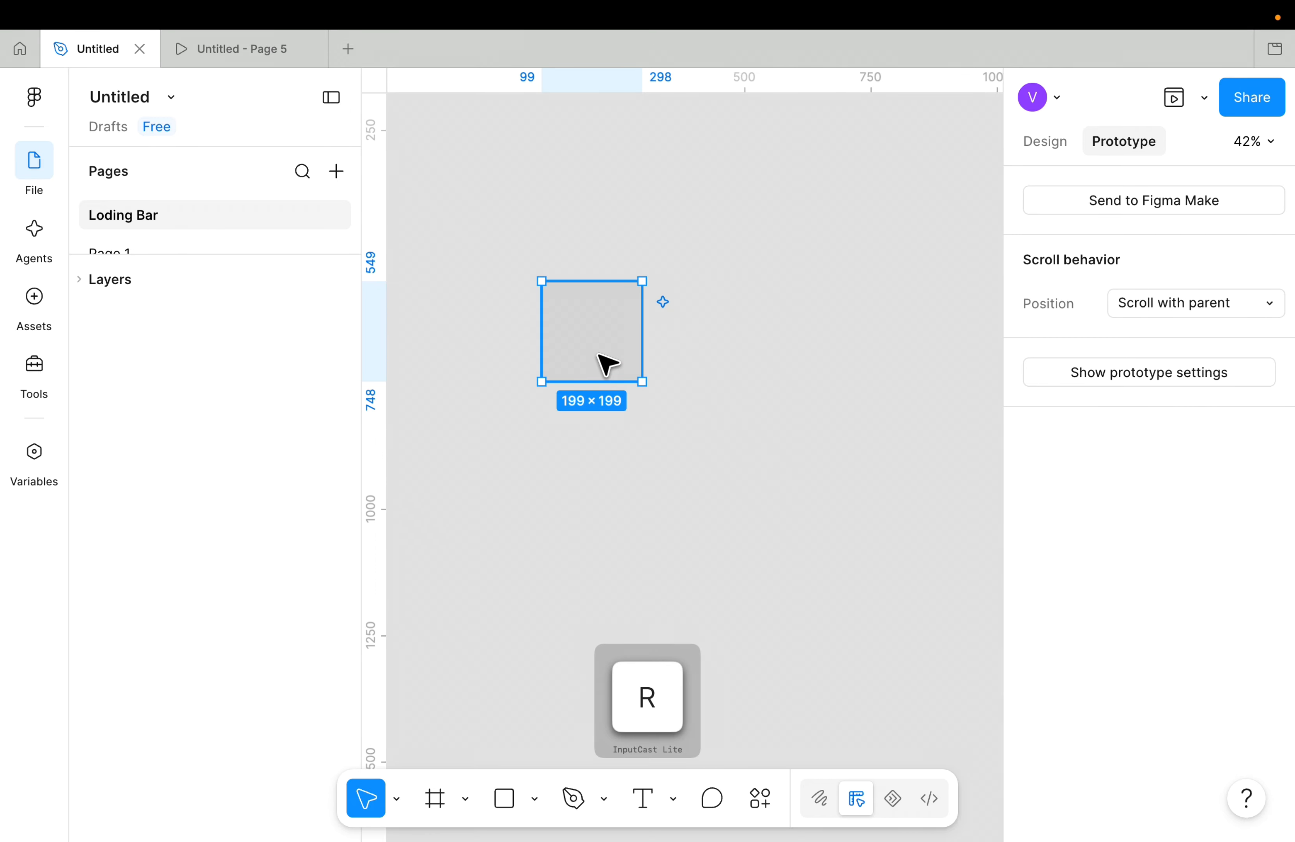
Lock the selected rectangle's proportions and set its size to 20 × 20.
left_click(1058, 141)
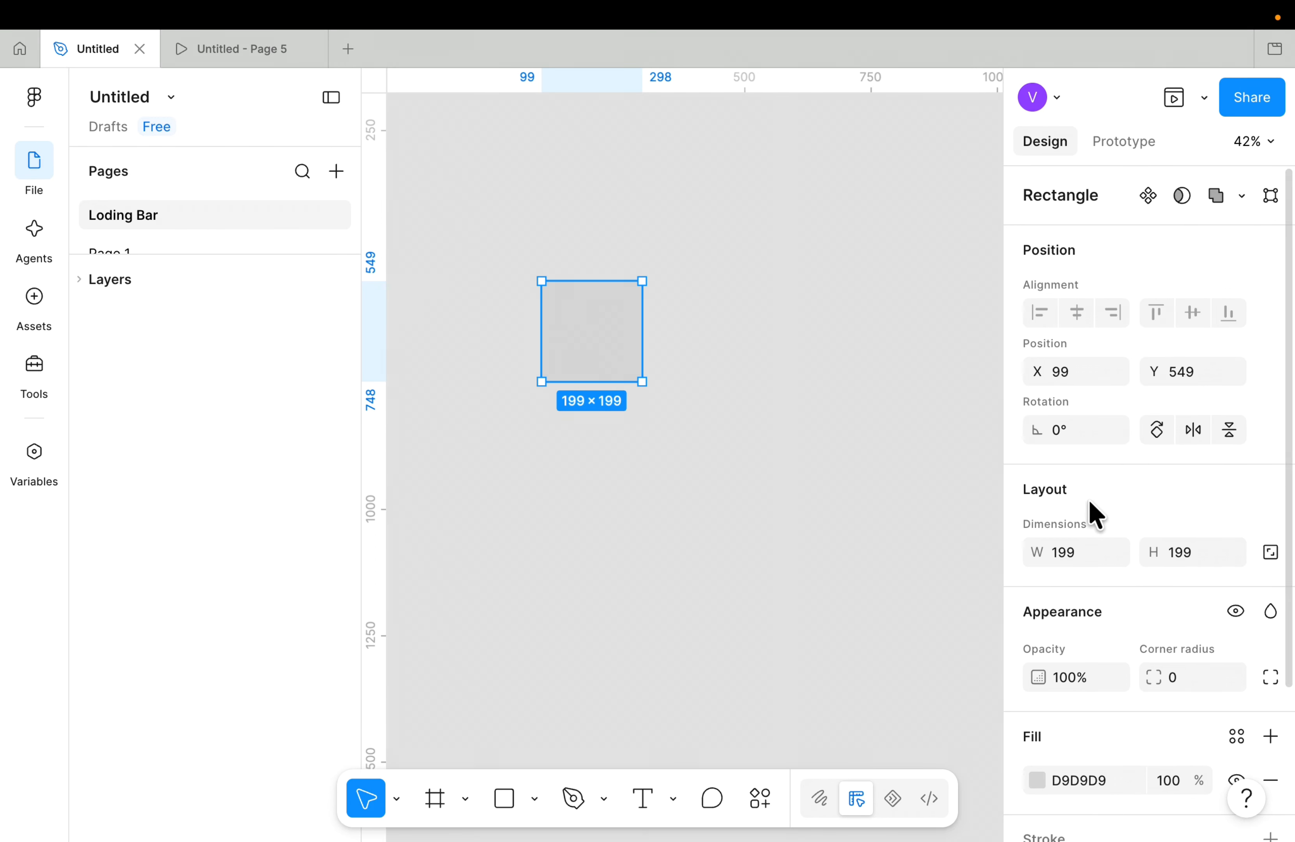
scroll(1092, 519, "down", 3)
left_click(1073, 424)
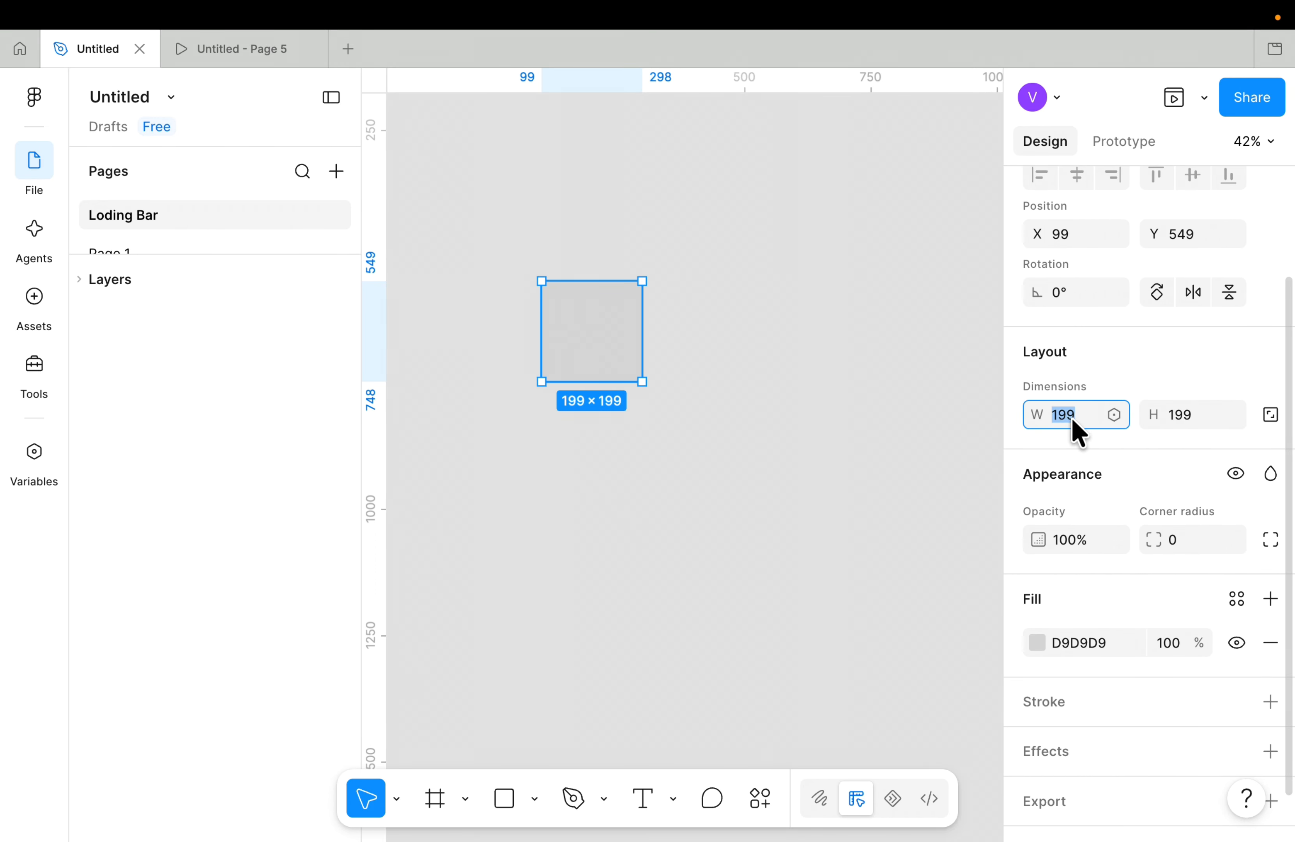
left_click(1269, 416)
left_click(1081, 416)
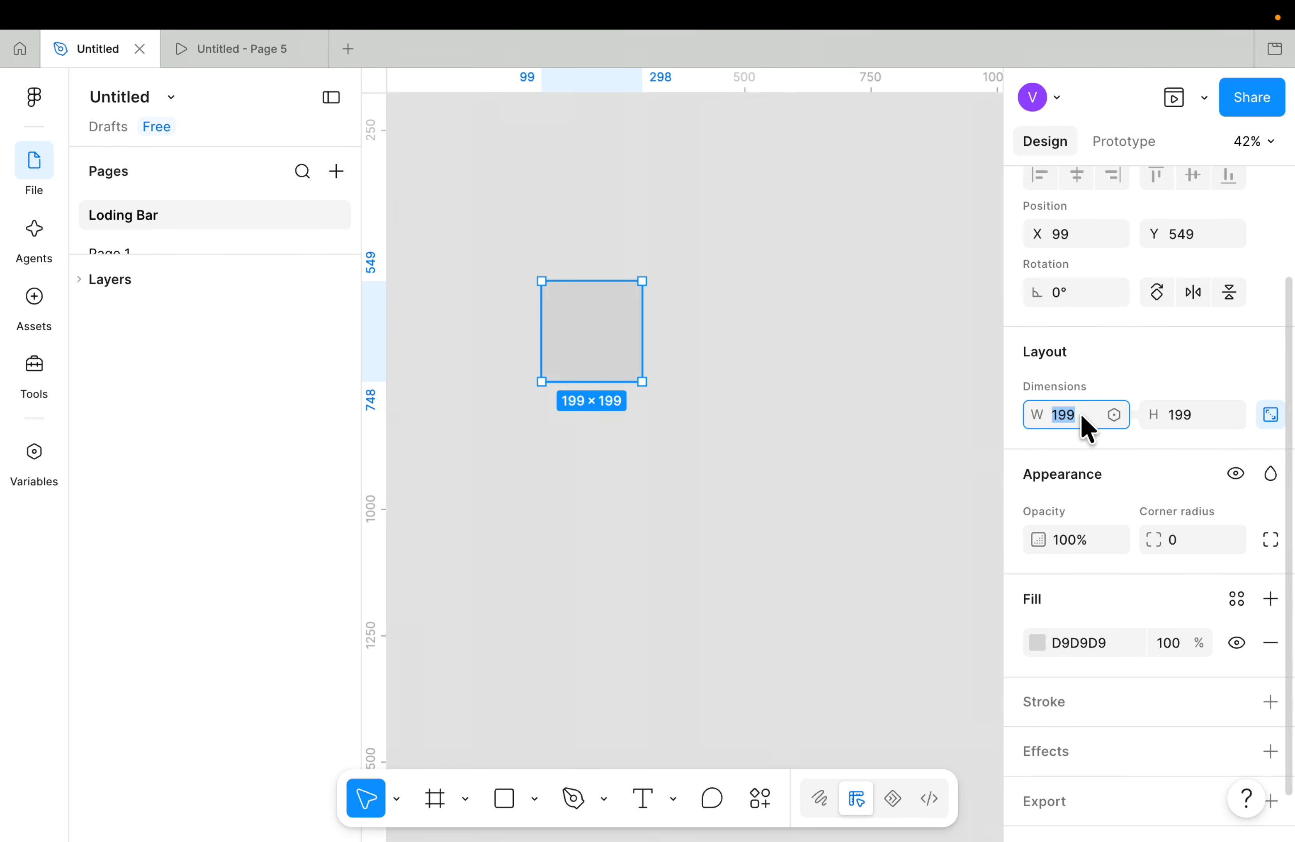
type("20")
key("Return")
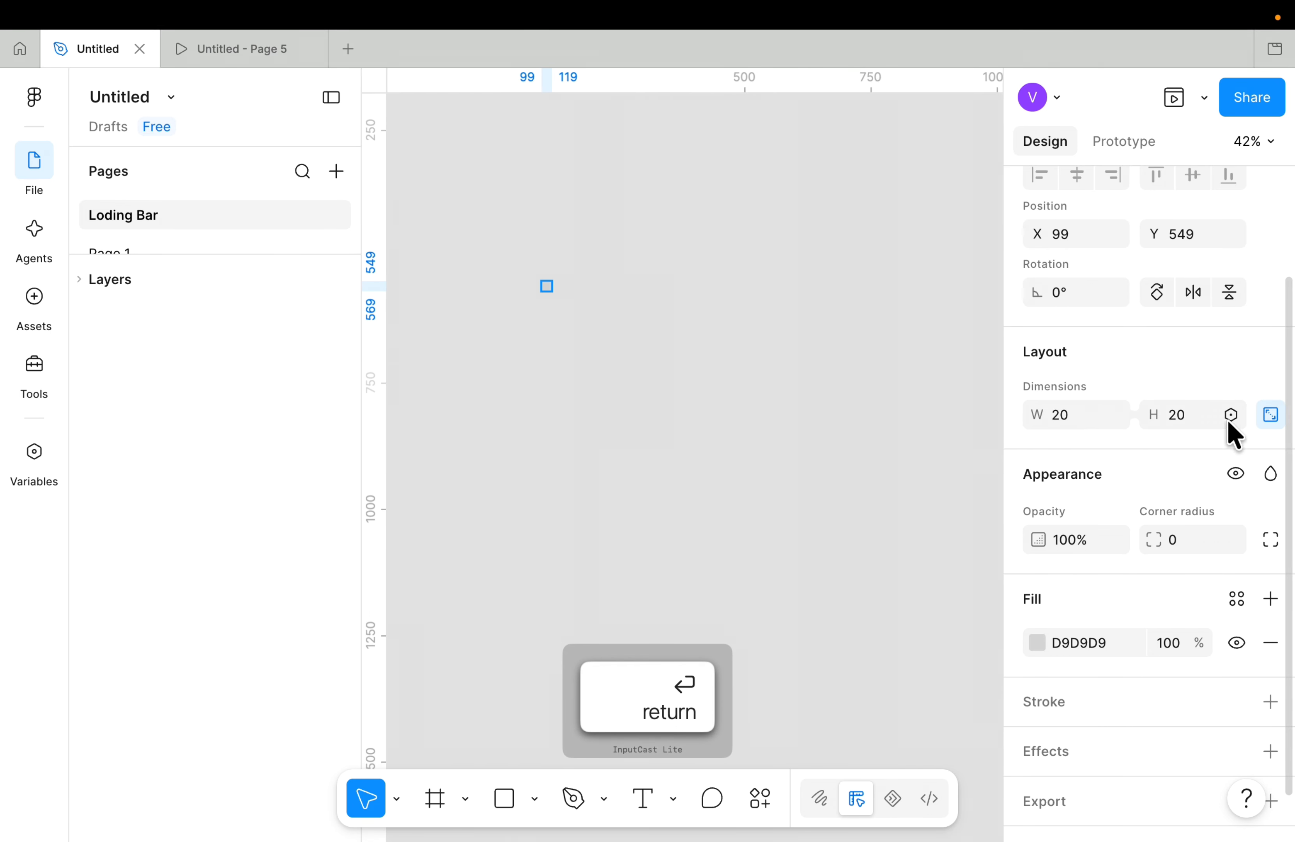
Draw a tall frame of about 32 × 93 enclosing the small square near its upper end.
scroll(552, 294, "up", 5)
scroll(547, 289, "up", 10)
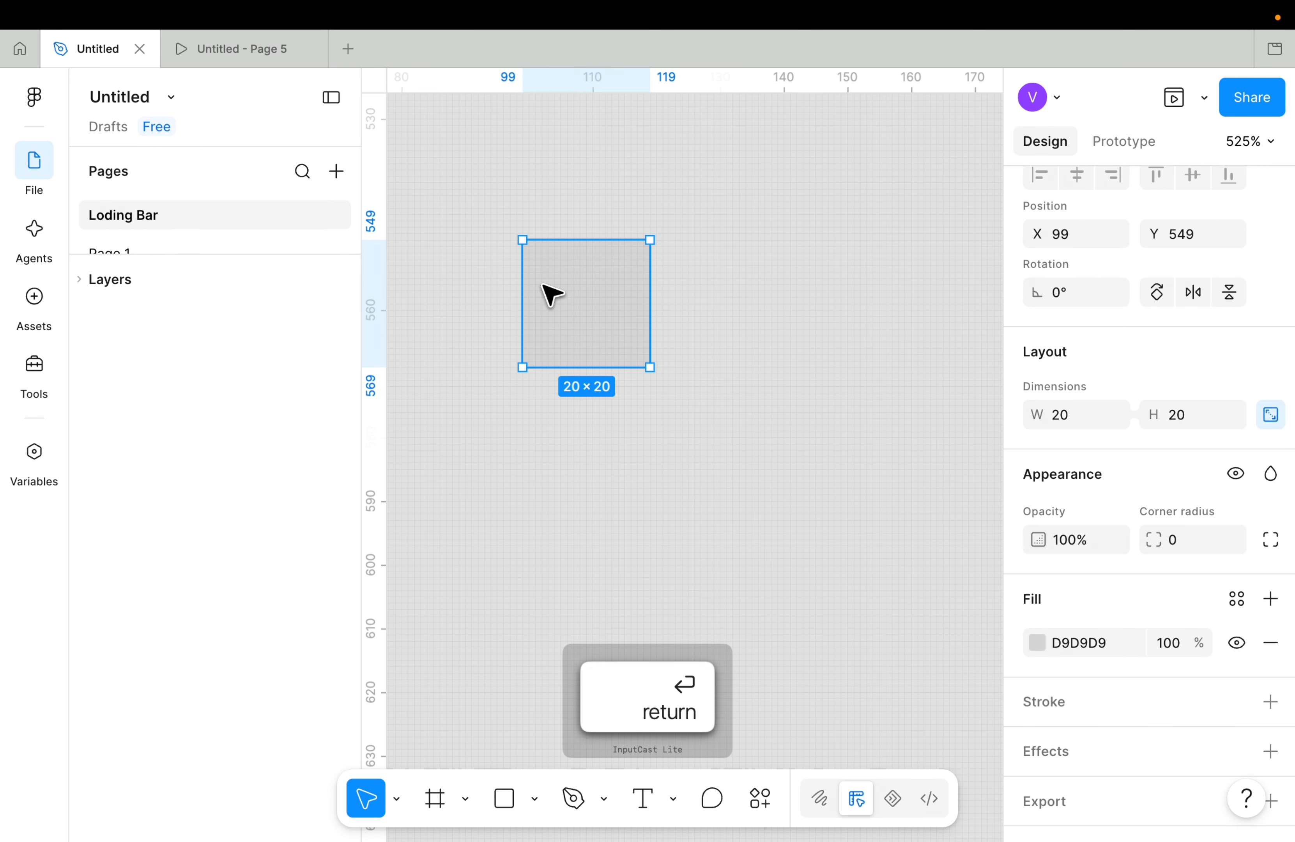
scroll(550, 292, "left", 3)
scroll(552, 295, "down", 3)
left_click(558, 301)
left_click(628, 307)
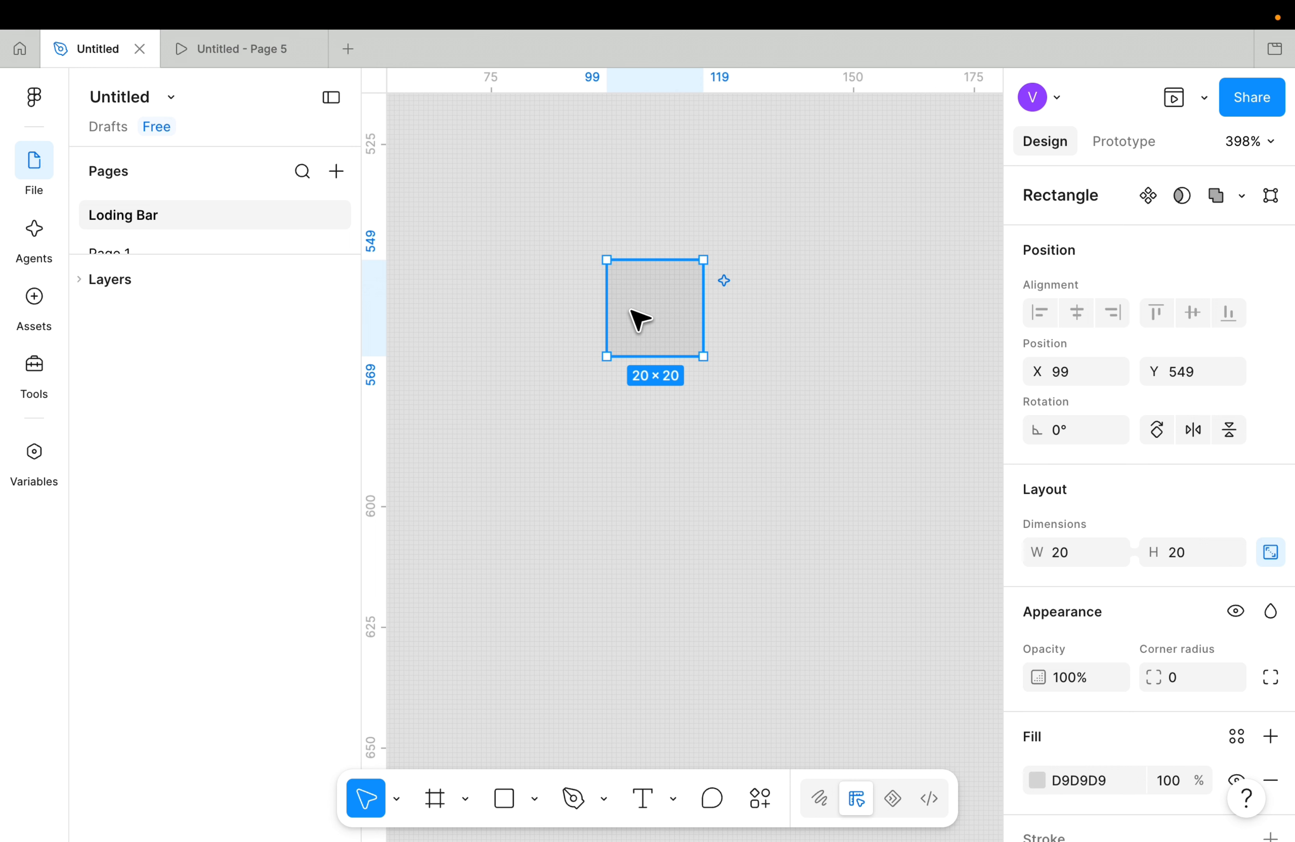
key("f")
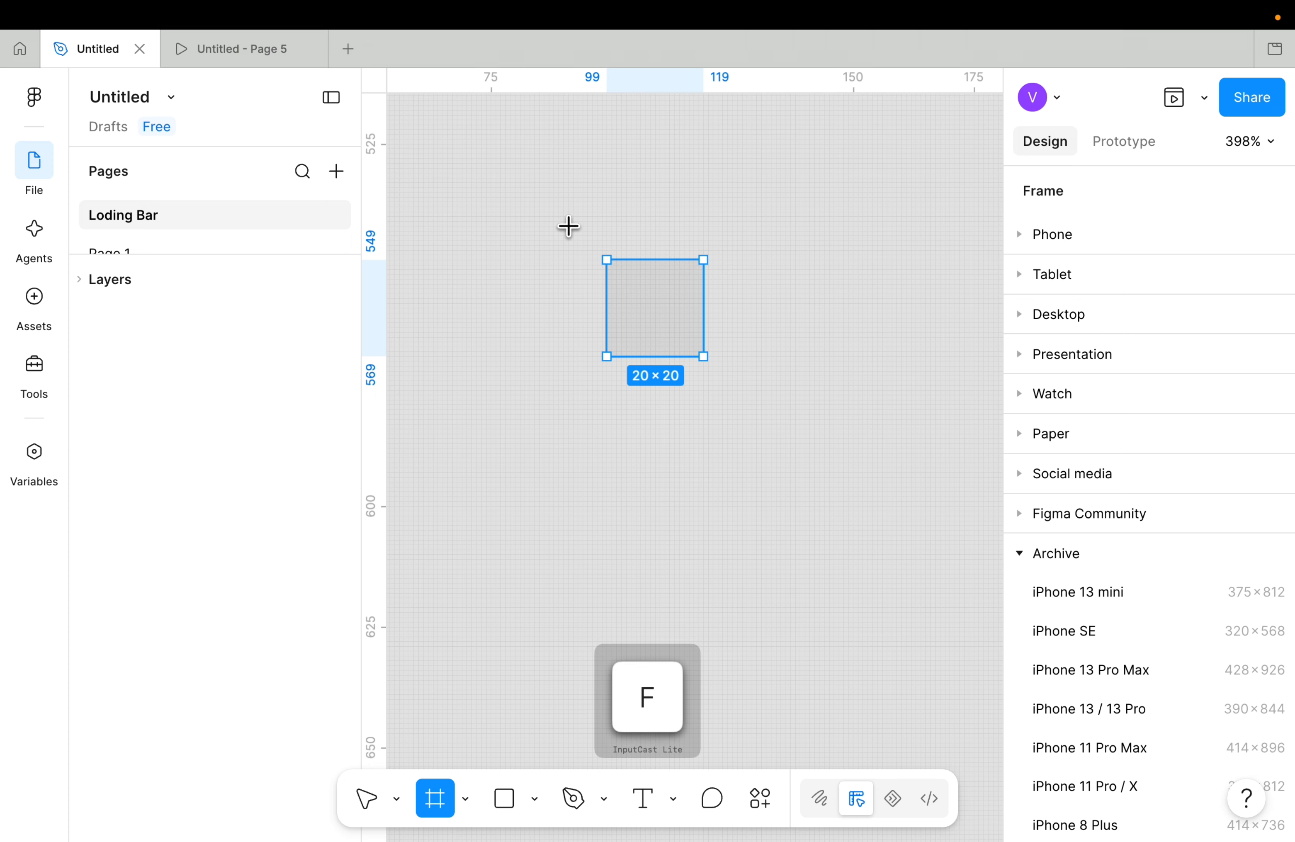
left_click_drag(572, 226, 728, 675)
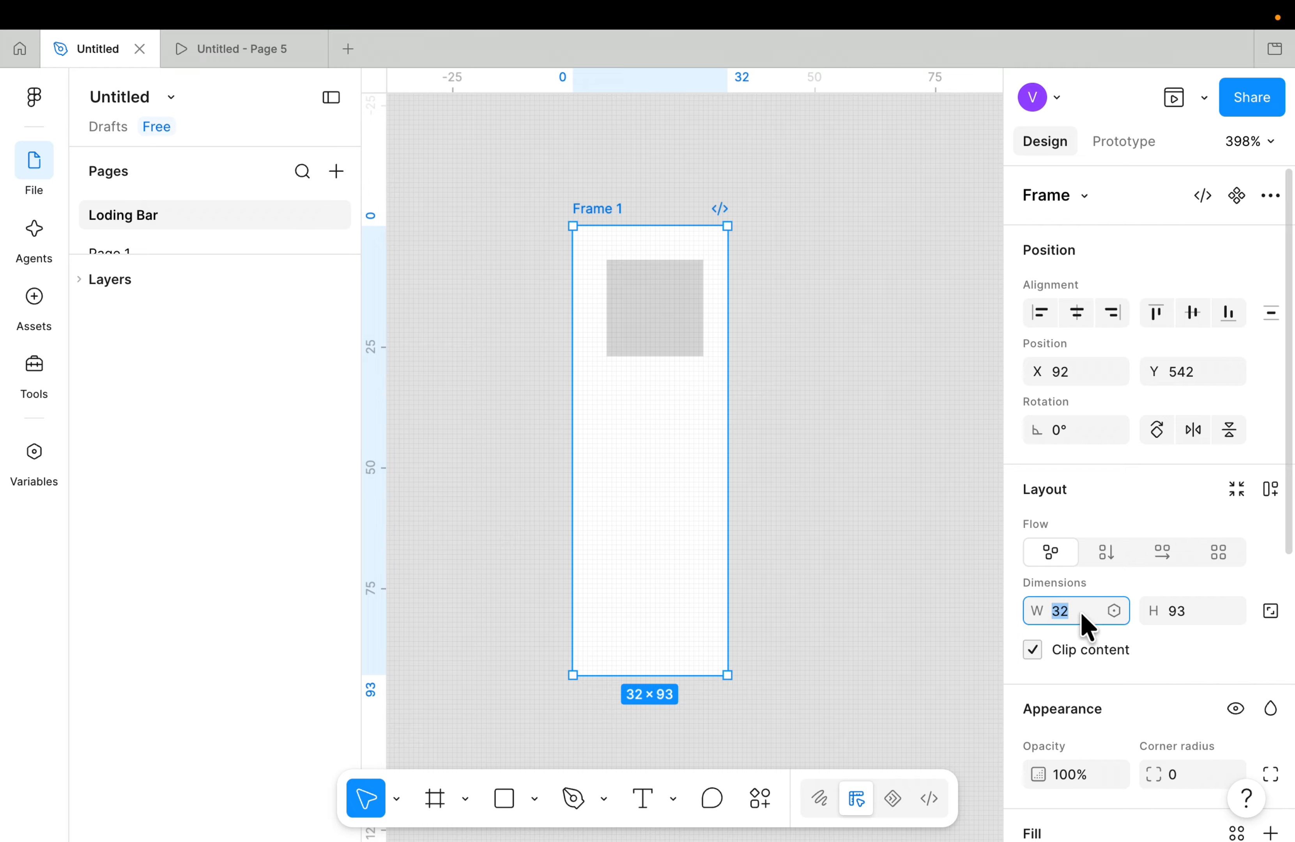
Set the frame's width to 30 and its height to 100.
type("30")
key("Tab")
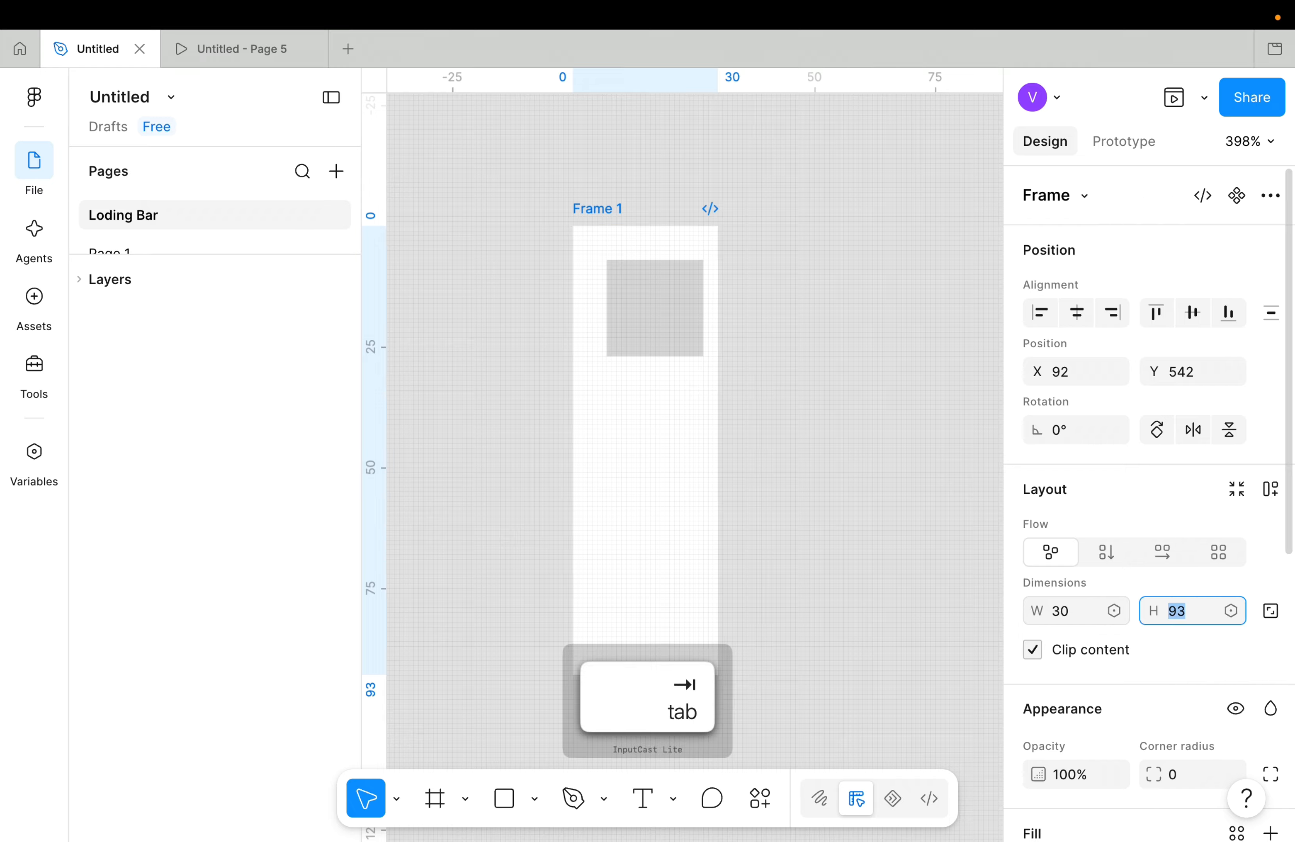
type("100")
key("Return")
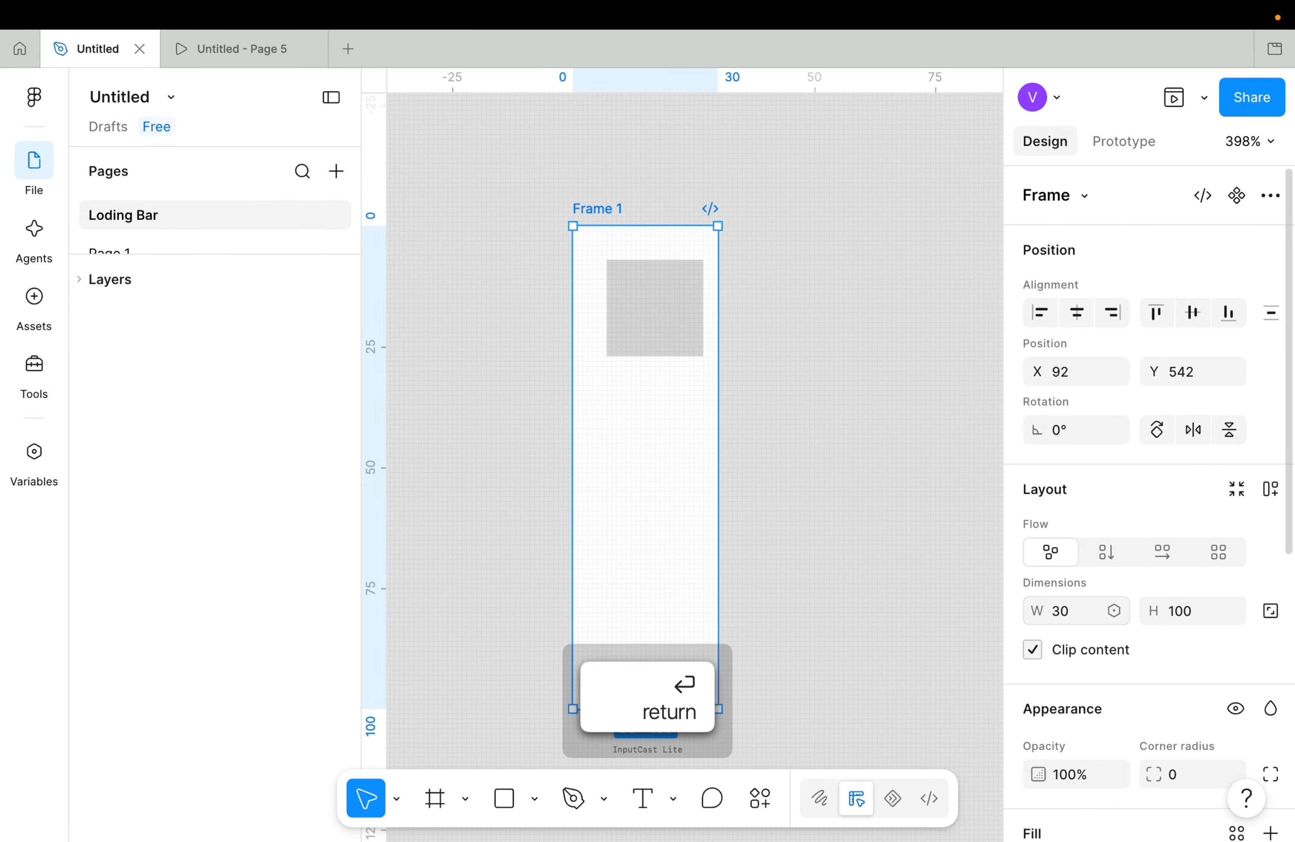
left_click(873, 578)
Center the square horizontally in the frame and move it up to Y 5.
scroll(873, 579, "down", 3)
left_click(662, 175)
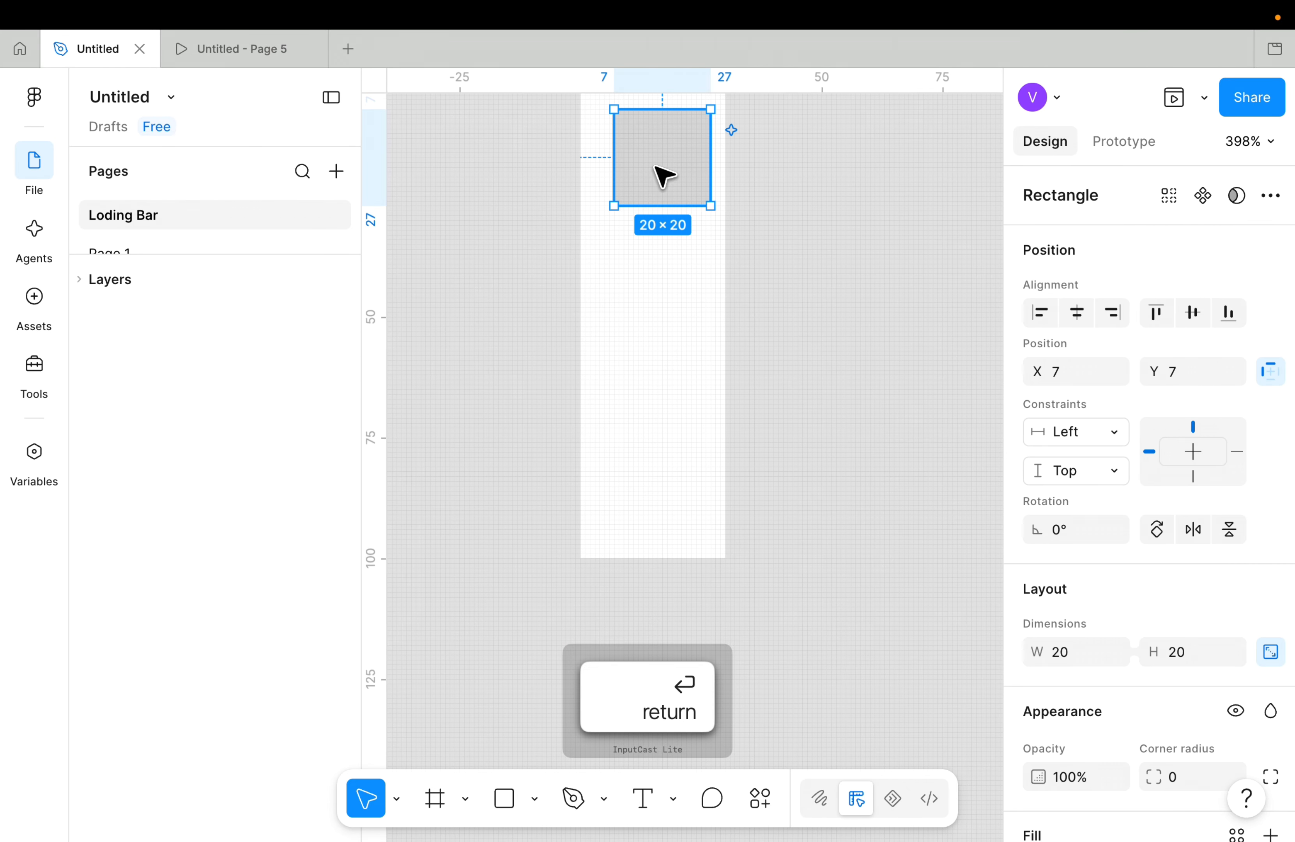
left_click(1076, 312)
scroll(818, 376, "up", 5)
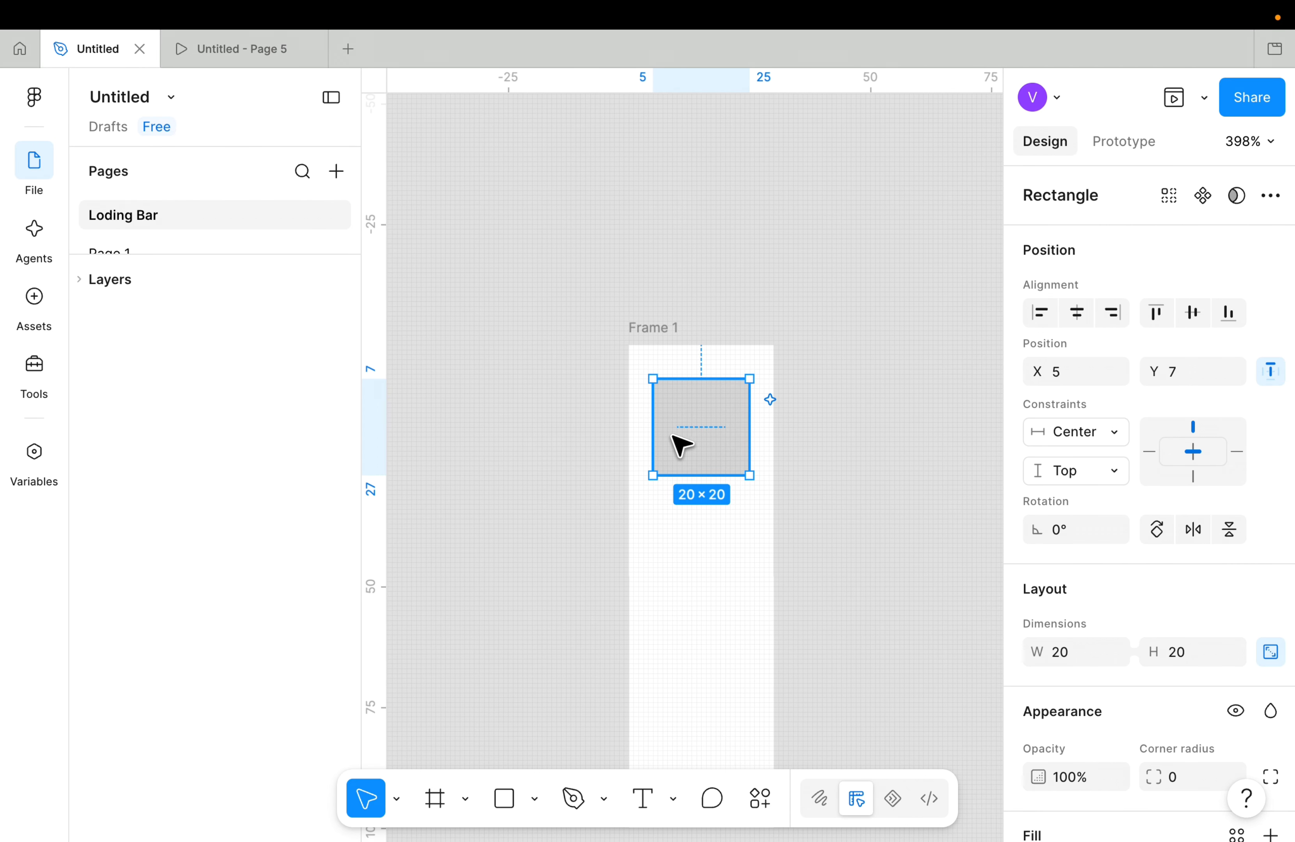
scroll(701, 438, "up", 5)
left_click_drag(700, 437, 700, 416)
Turn the 30 × 100 frame into a component and add a second variant to it.
scroll(653, 298, "down", 5)
left_click(636, 283)
scroll(636, 289, "down", 1)
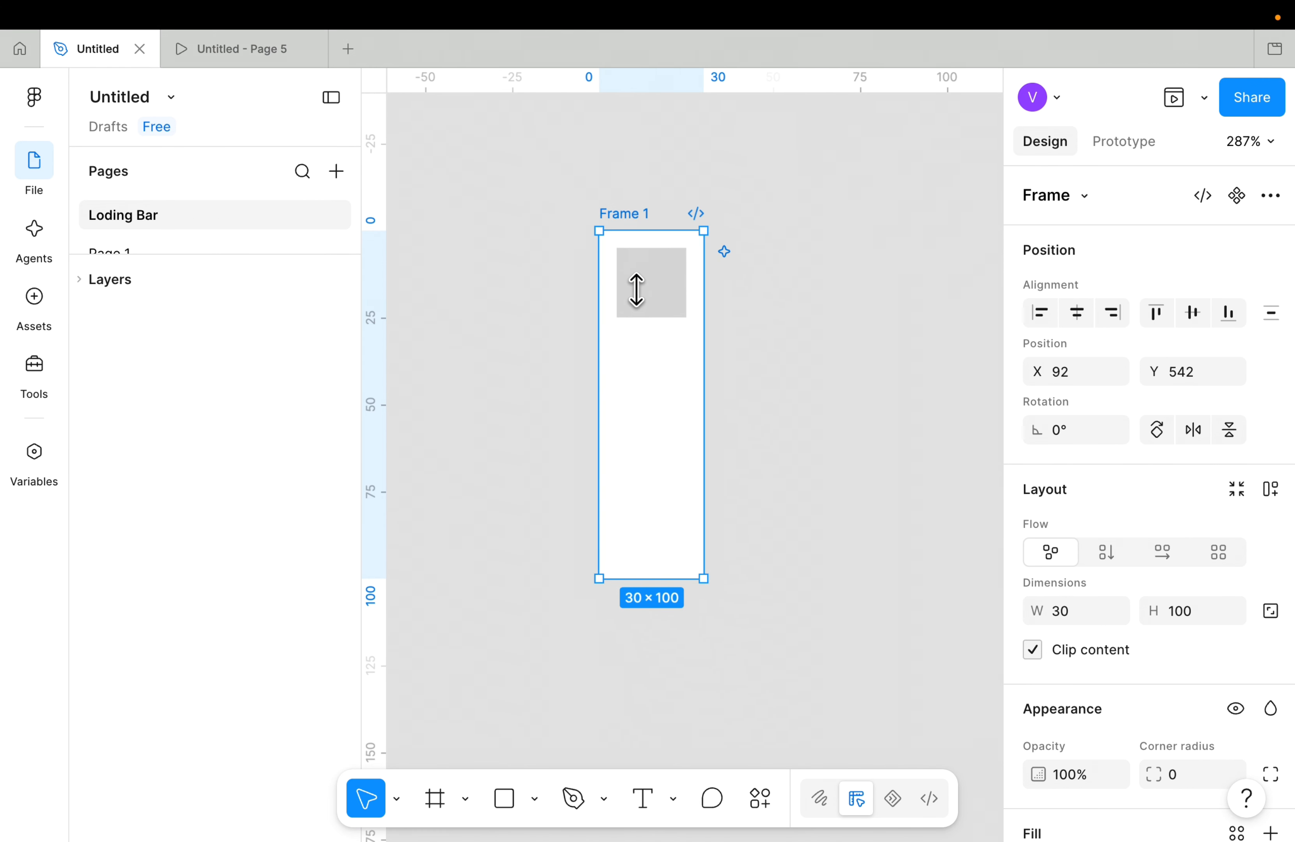
scroll(648, 301, "down", 2)
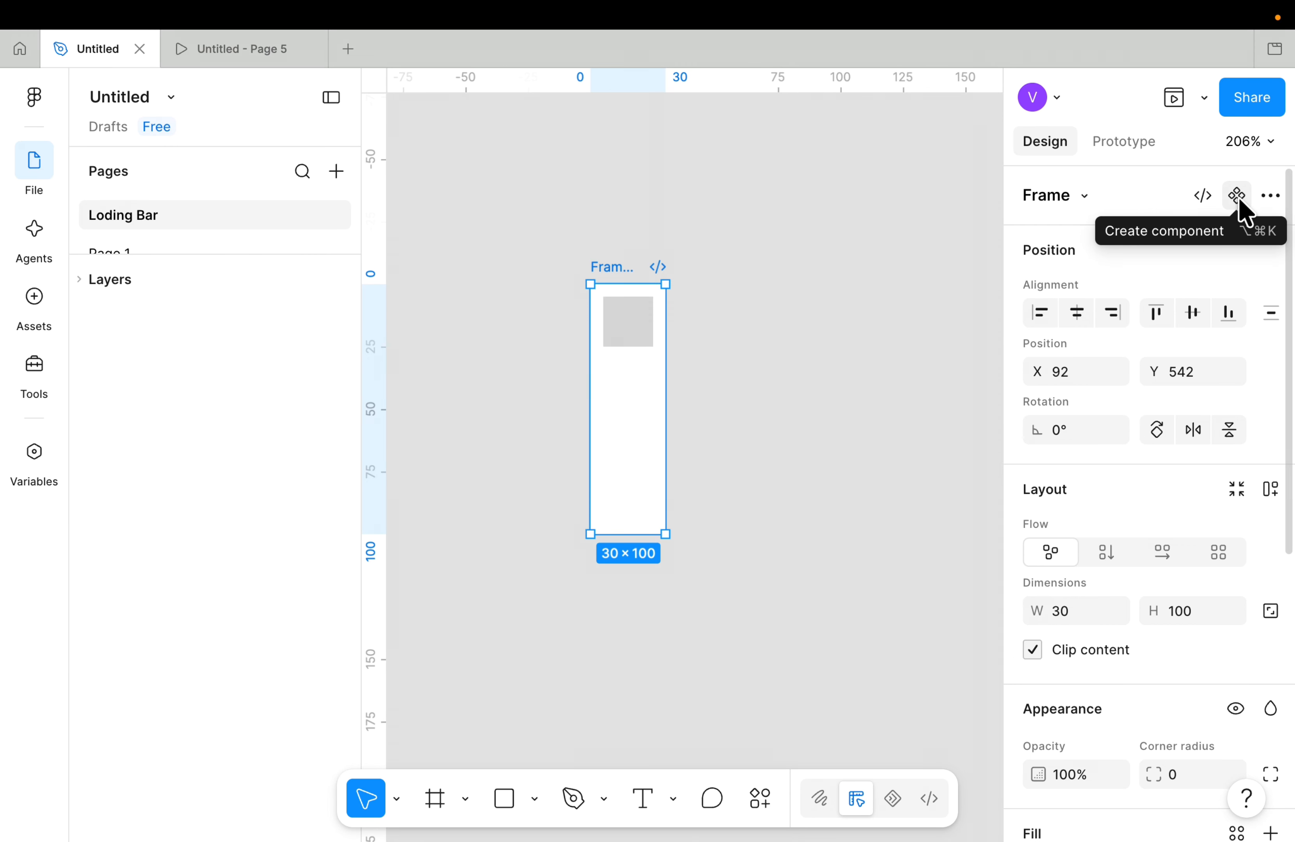
left_click(1237, 195)
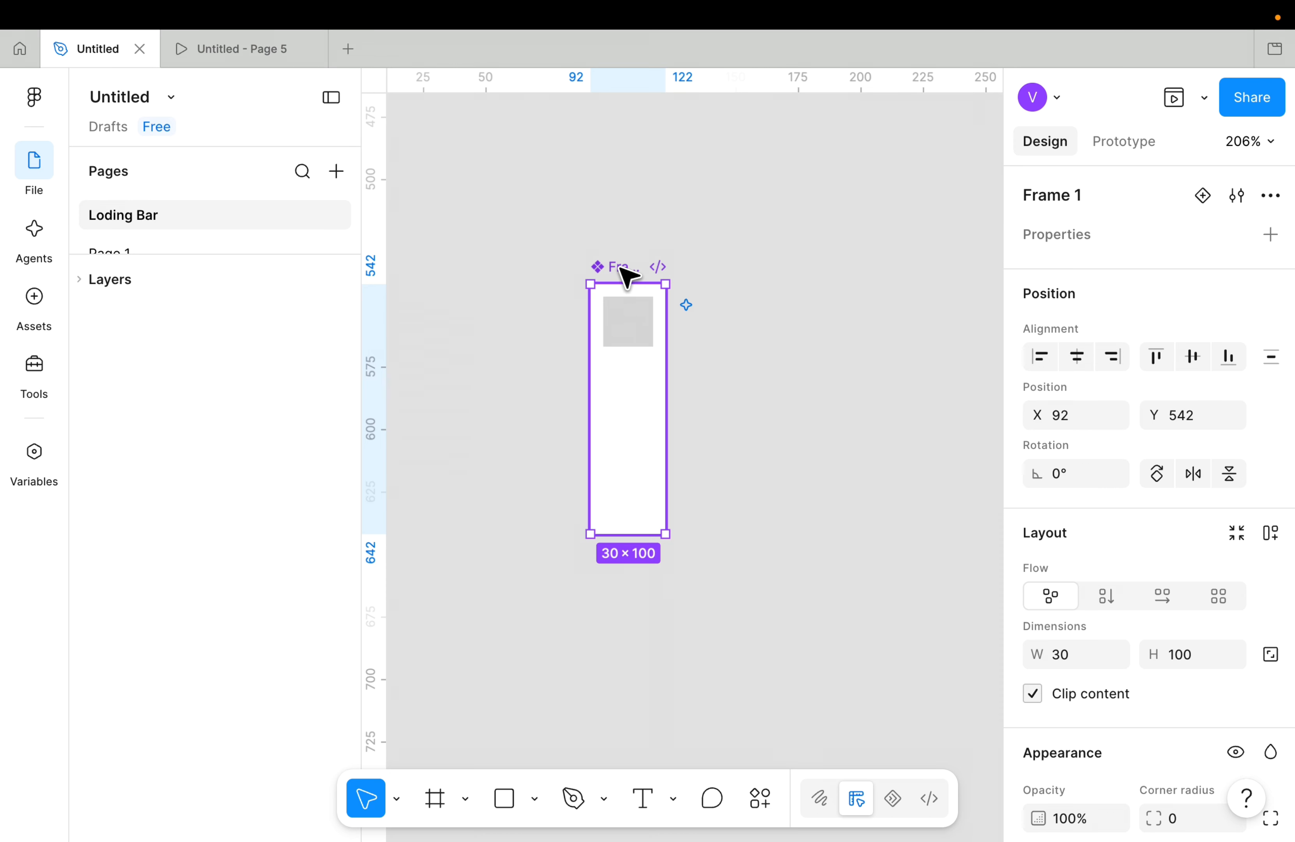
left_click(1202, 195)
scroll(604, 505, "down", 3)
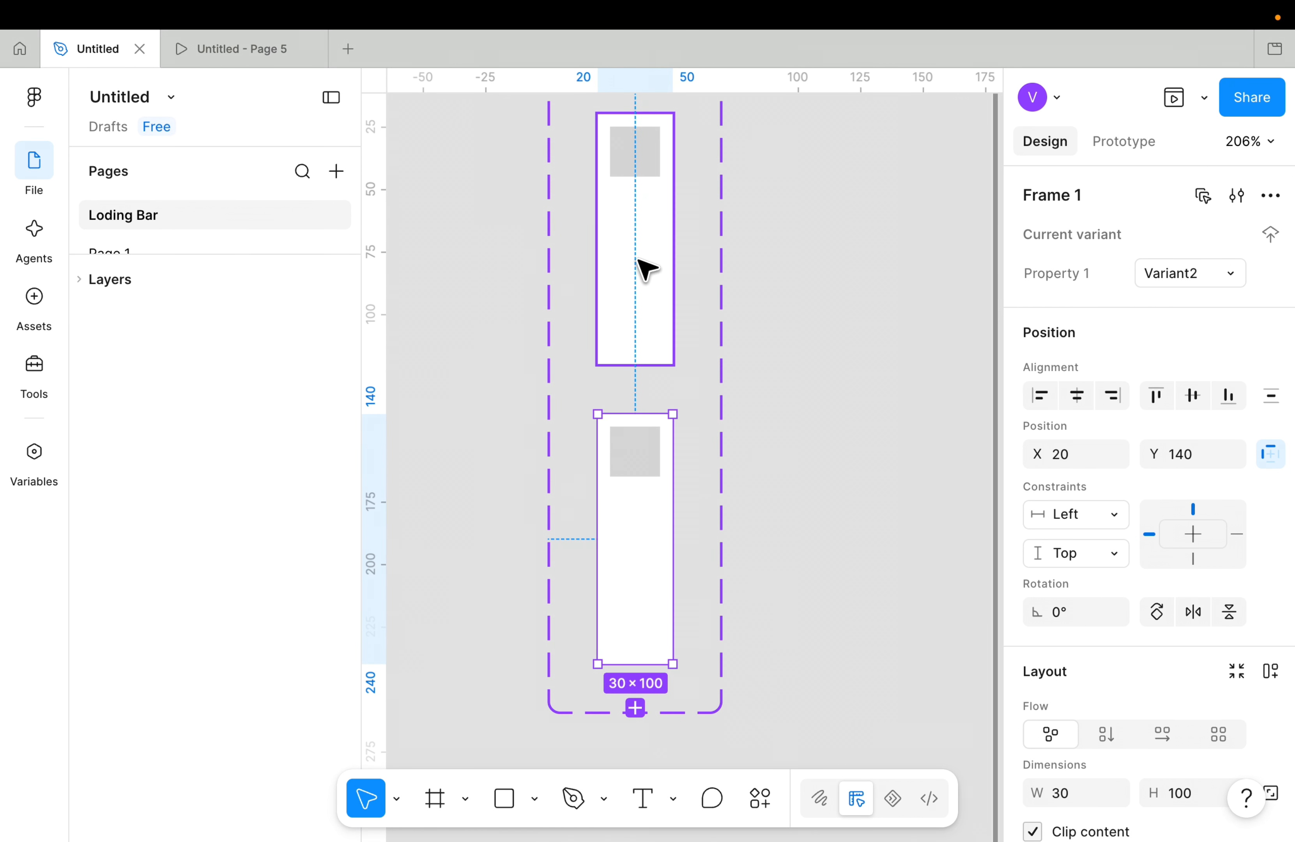
Unlock the proportions of the second variant's square and narrow it to 4 wide around its center.
scroll(642, 257, "down", 4)
scroll(616, 350, "up", 3)
left_click(666, 255)
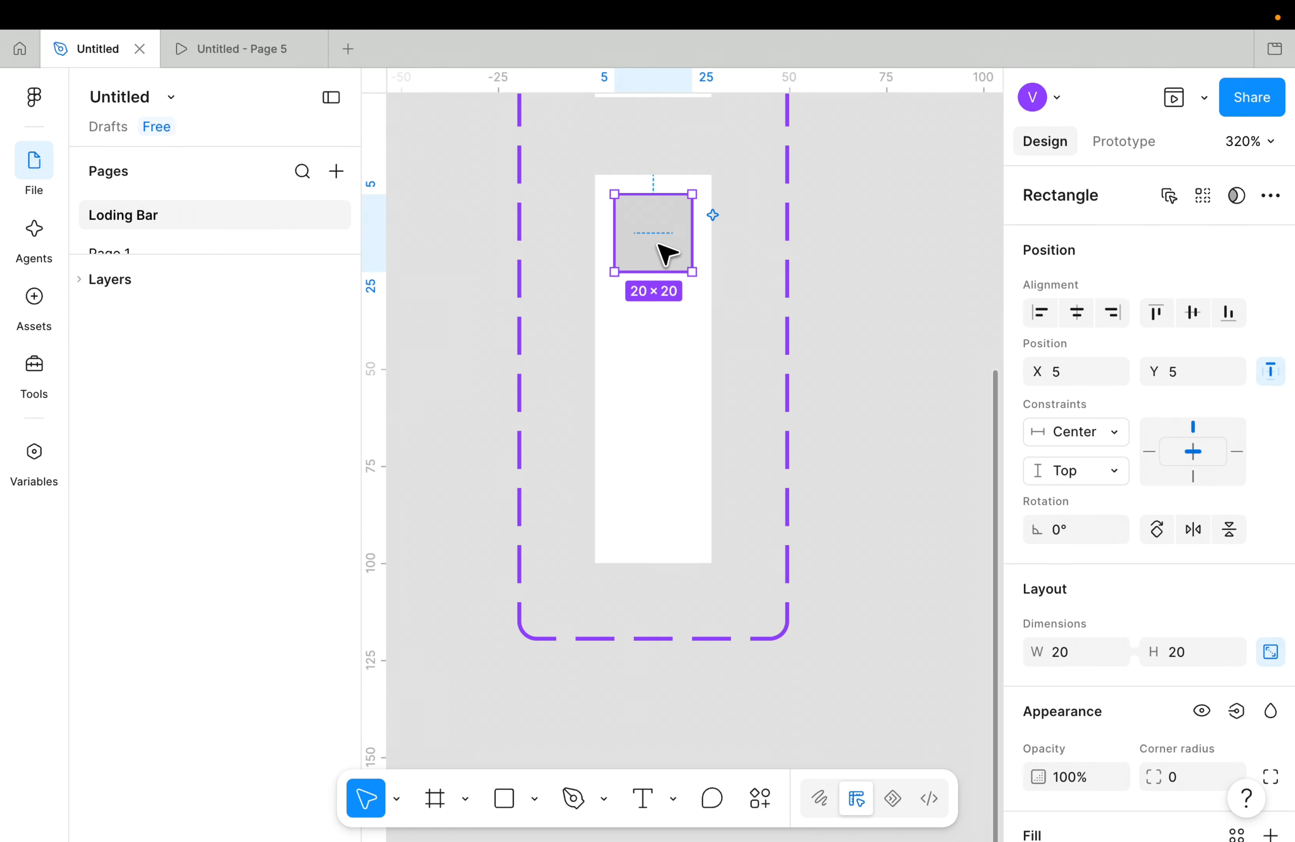
left_click_drag(648, 273, 642, 383)
key("super+z")
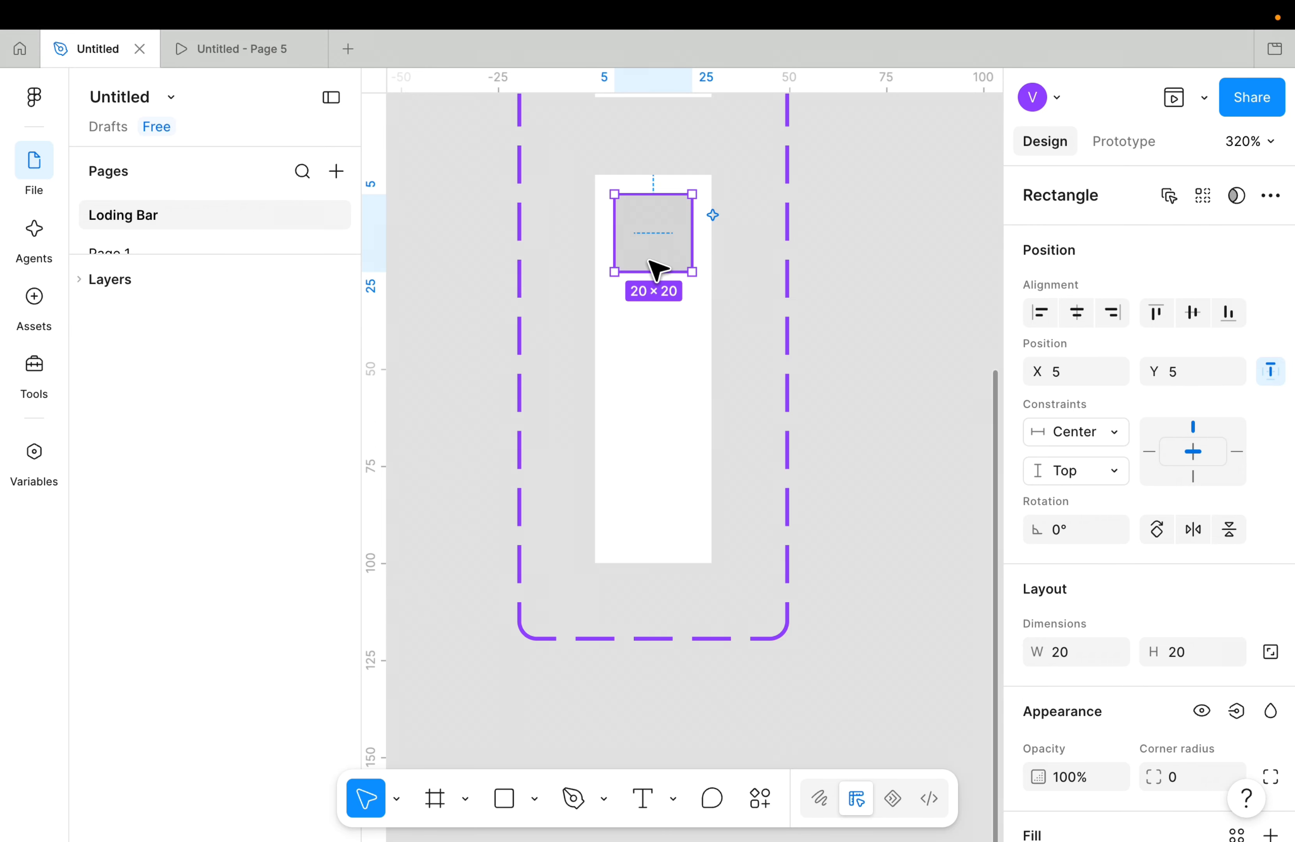
scroll(656, 269, "up", 5)
scroll(656, 269, "down", 4)
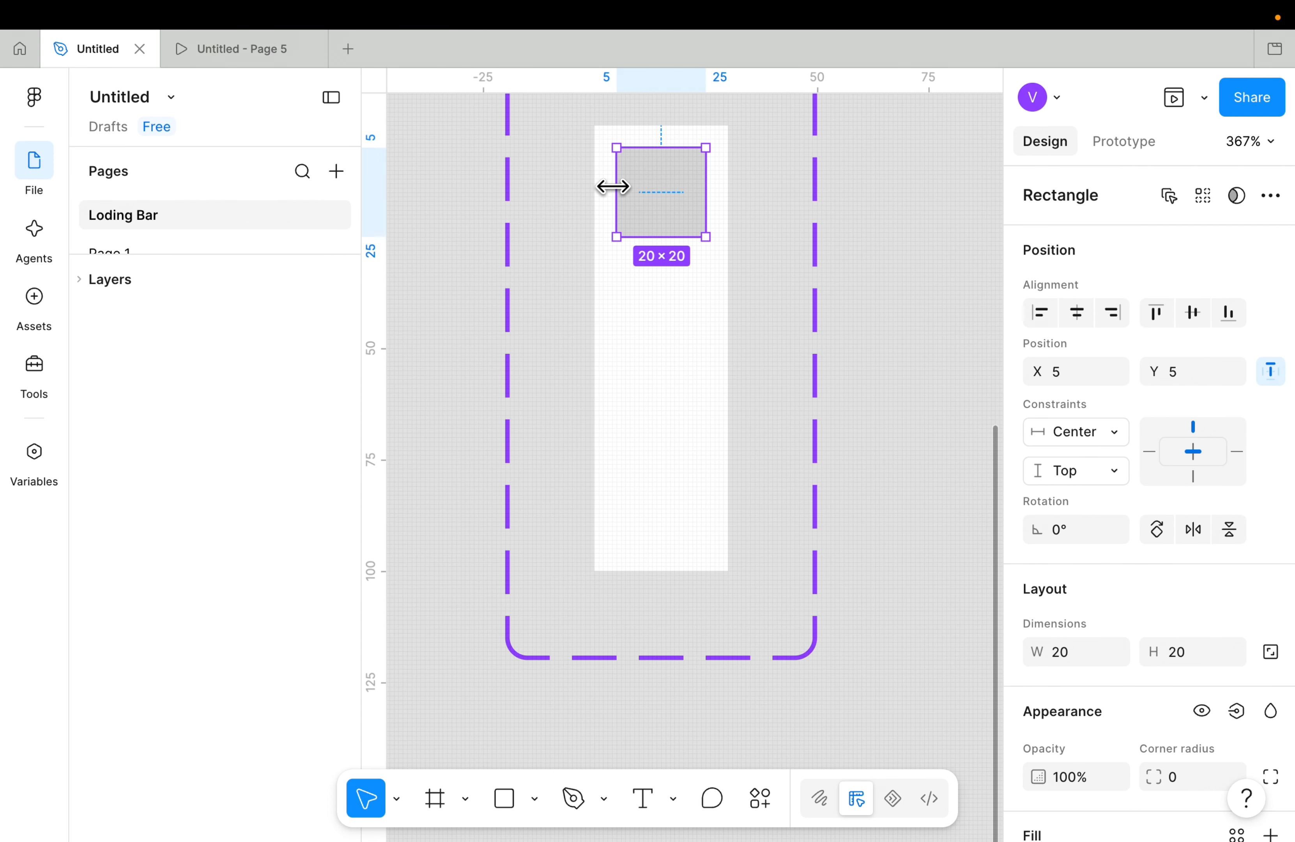
left_click_drag(612, 186, 652, 189)
scroll(674, 289, "up", 5)
scroll(674, 292, "down", 5)
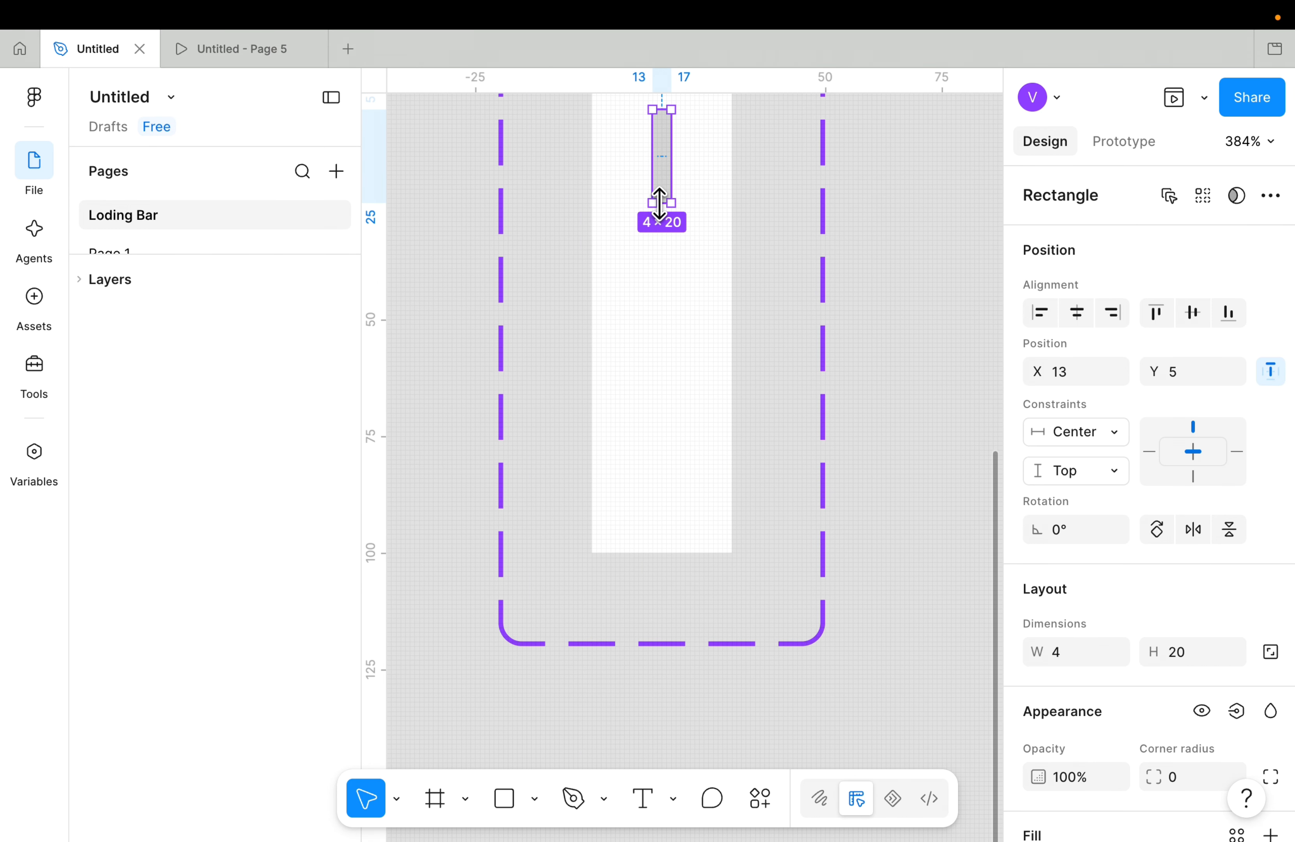
Stretch the narrow bar down to 94 and lower its upper edge to Y 18, making it 4 × 76.
left_click_drag(662, 204, 662, 521)
scroll(664, 525, "down", 3)
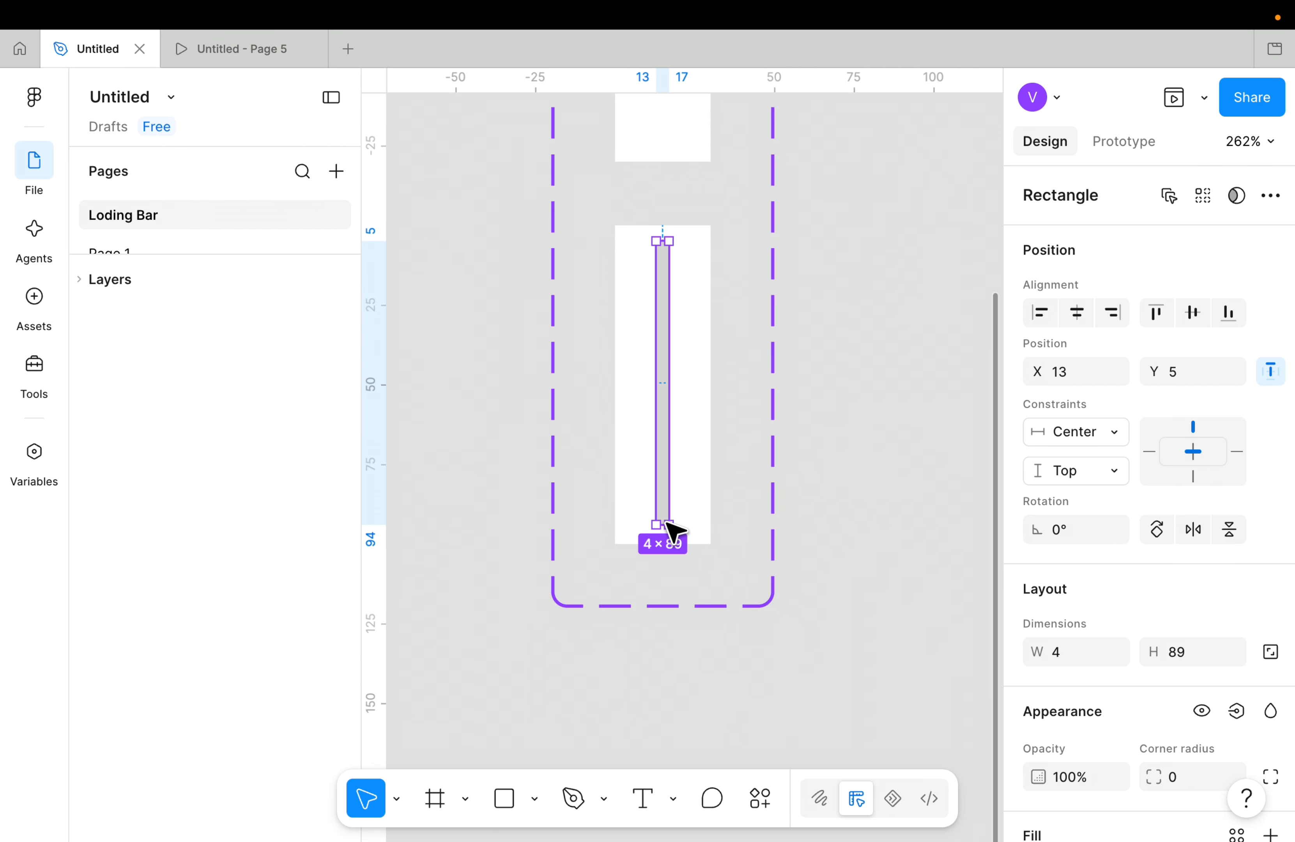
scroll(662, 279, "up", 3)
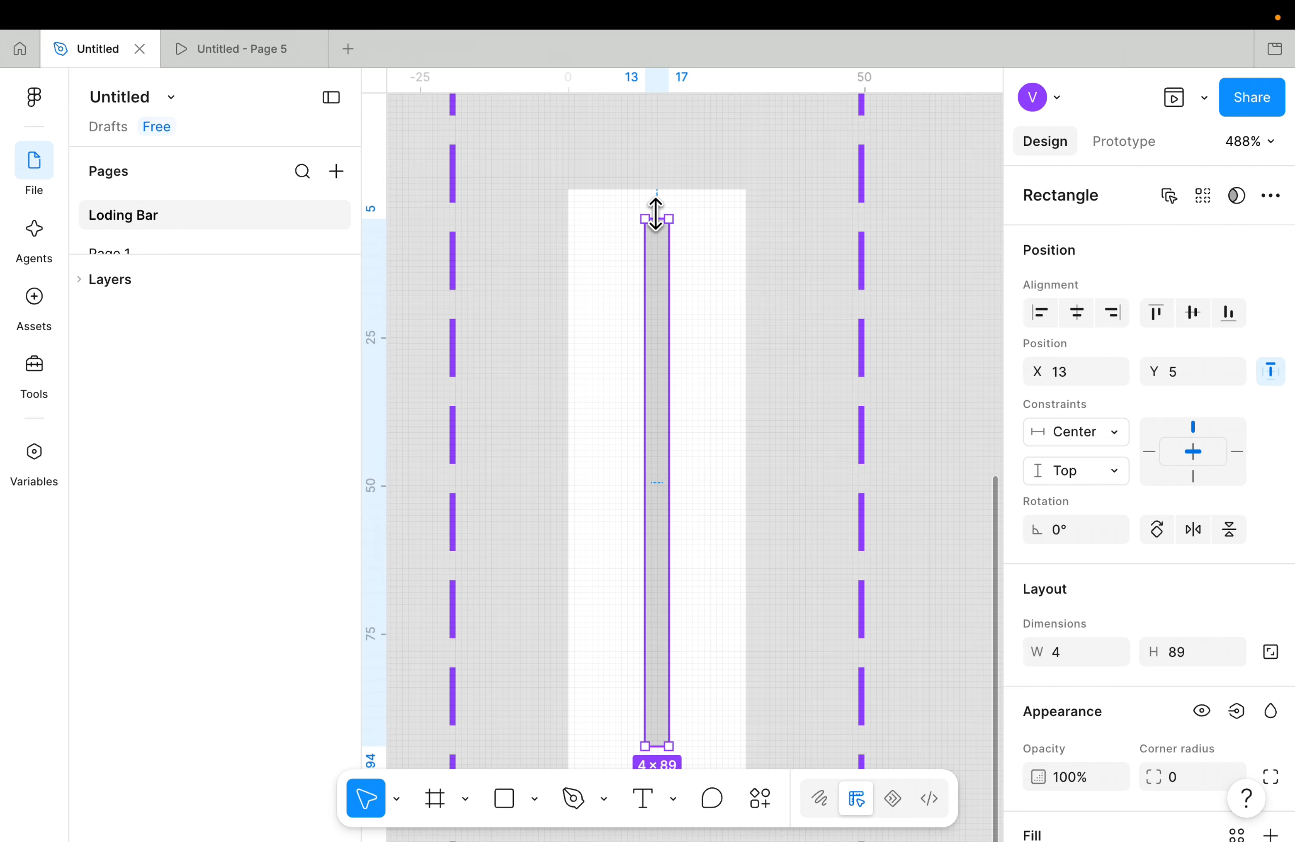
left_click_drag(656, 216, 665, 298)
scroll(665, 301, "down", 3)
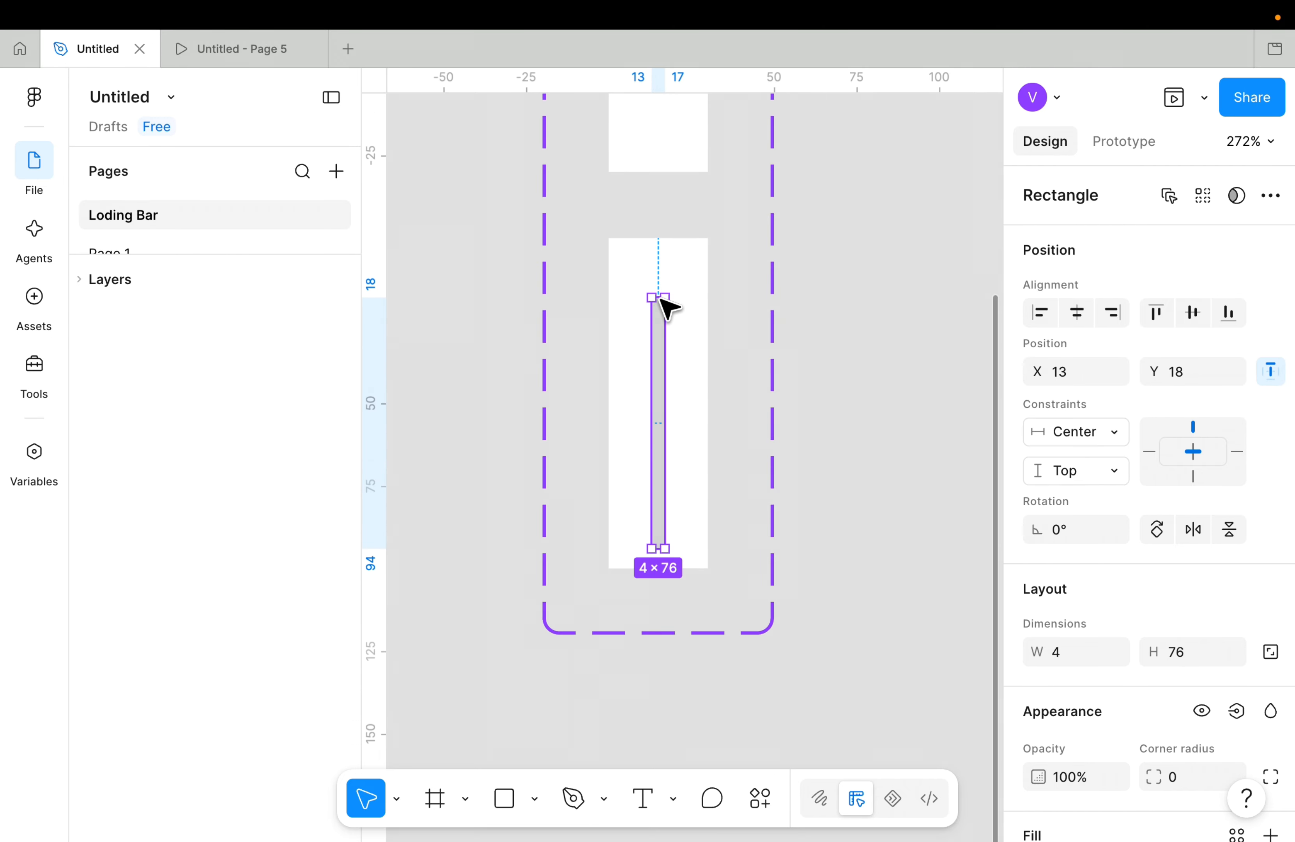
left_click(835, 330)
Add a third variant below the one with the tall bar.
scroll(841, 333, "down", 1)
left_click(731, 504)
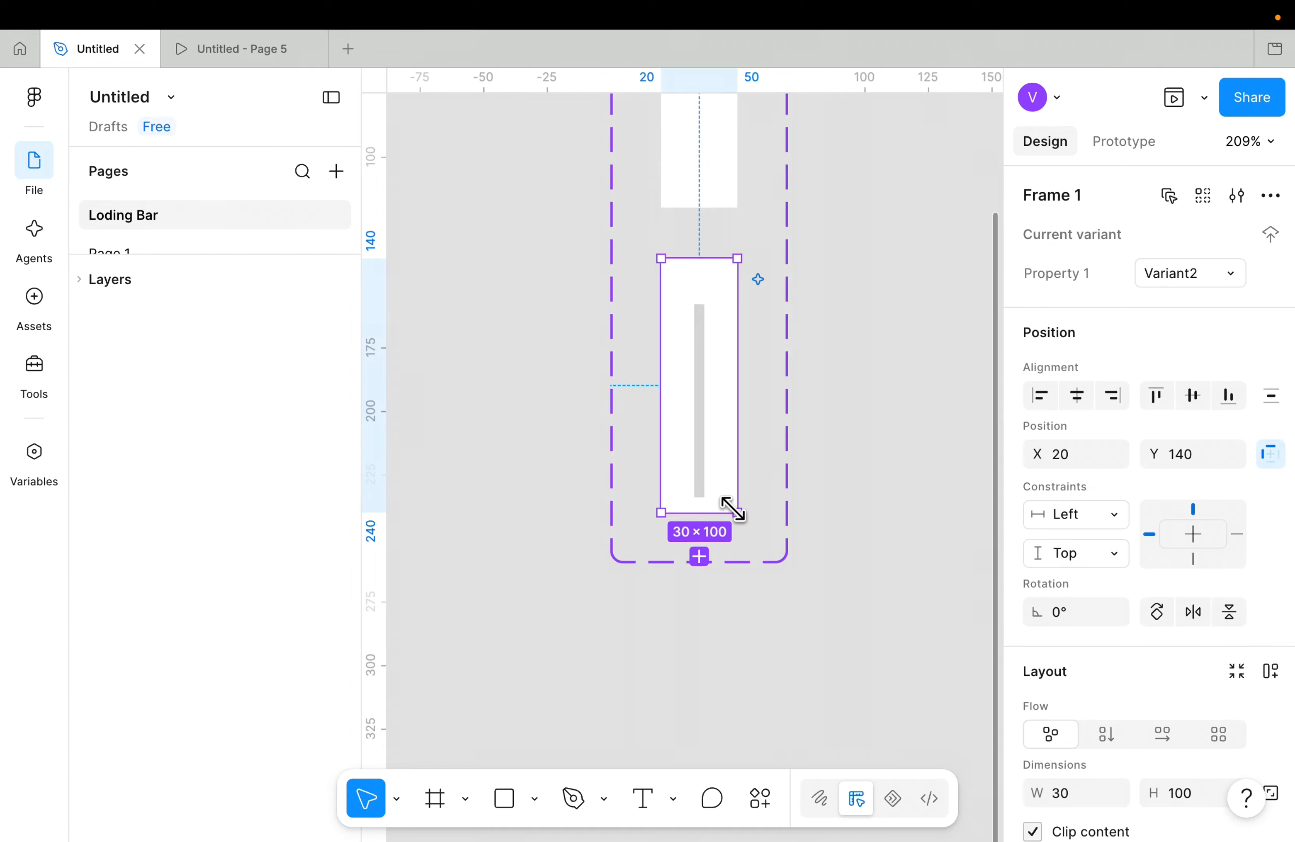
left_click(699, 558)
scroll(694, 542, "down", 3)
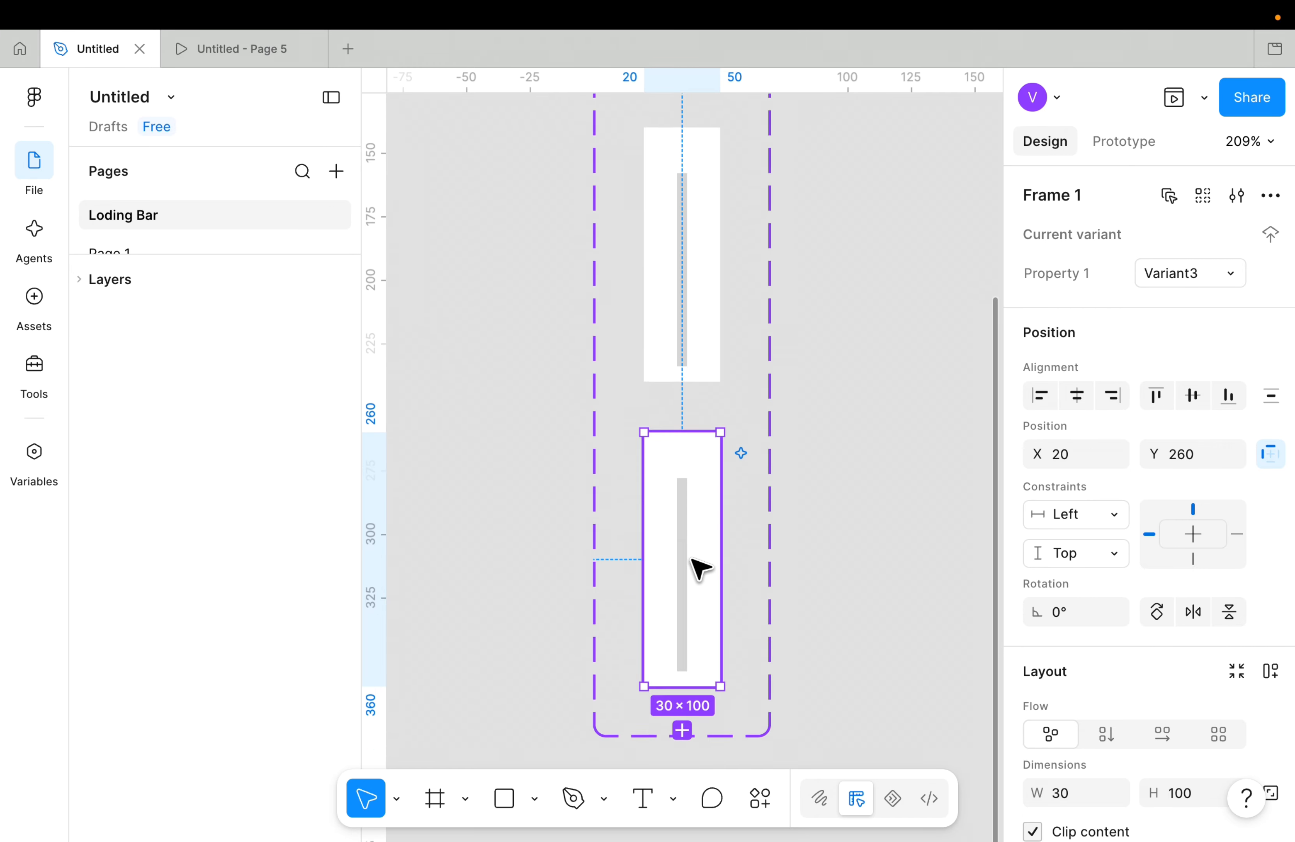
Shorten the third variant's bar from its upper edge to a height of 2 at Y 92.
scroll(692, 421, "up", 5)
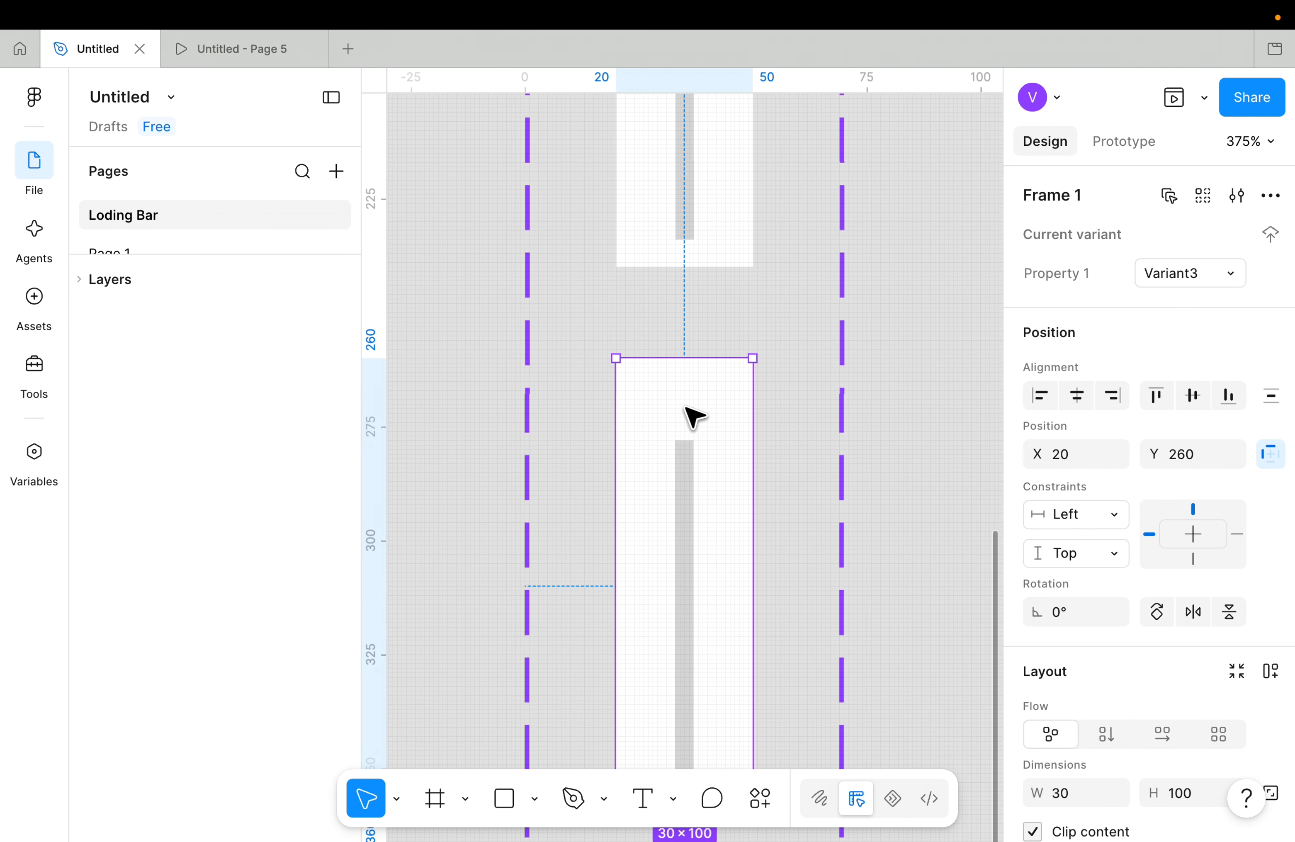
left_click(682, 466)
scroll(690, 475, "down", 2)
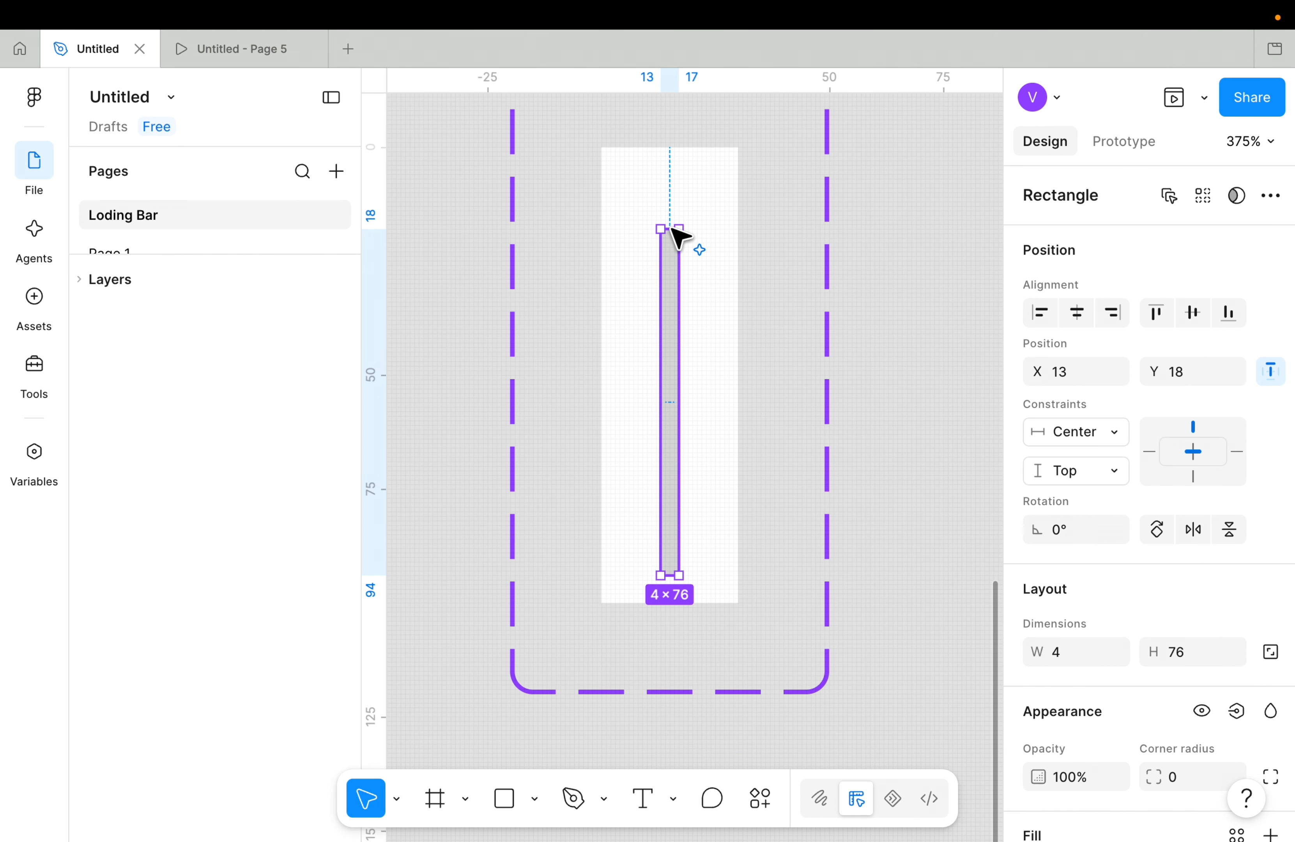
scroll(675, 229, "up", 2)
left_click_drag(668, 227, 683, 649)
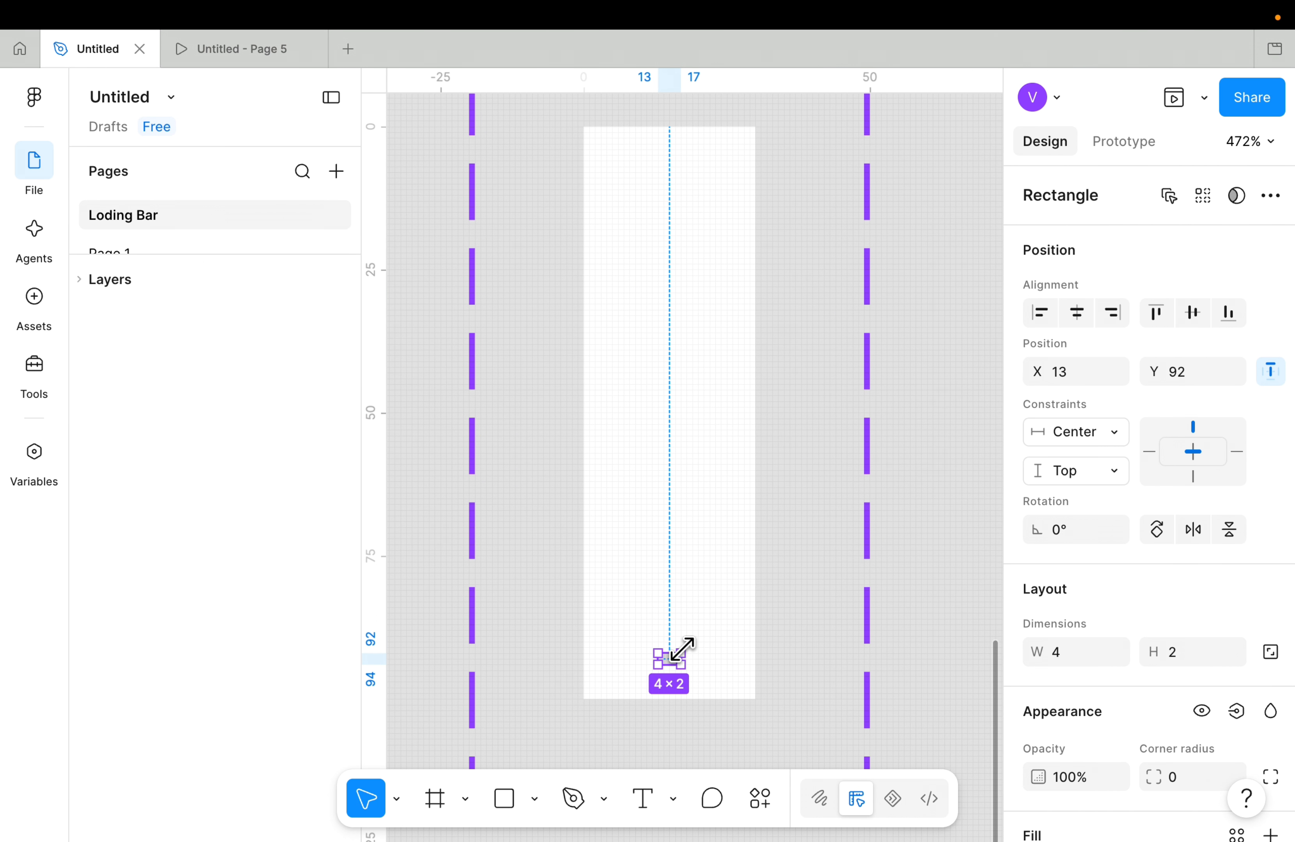
Widen the third variant's flattened bar on both sides to 24, spanning X 3 to 27.
scroll(687, 656, "up", 10)
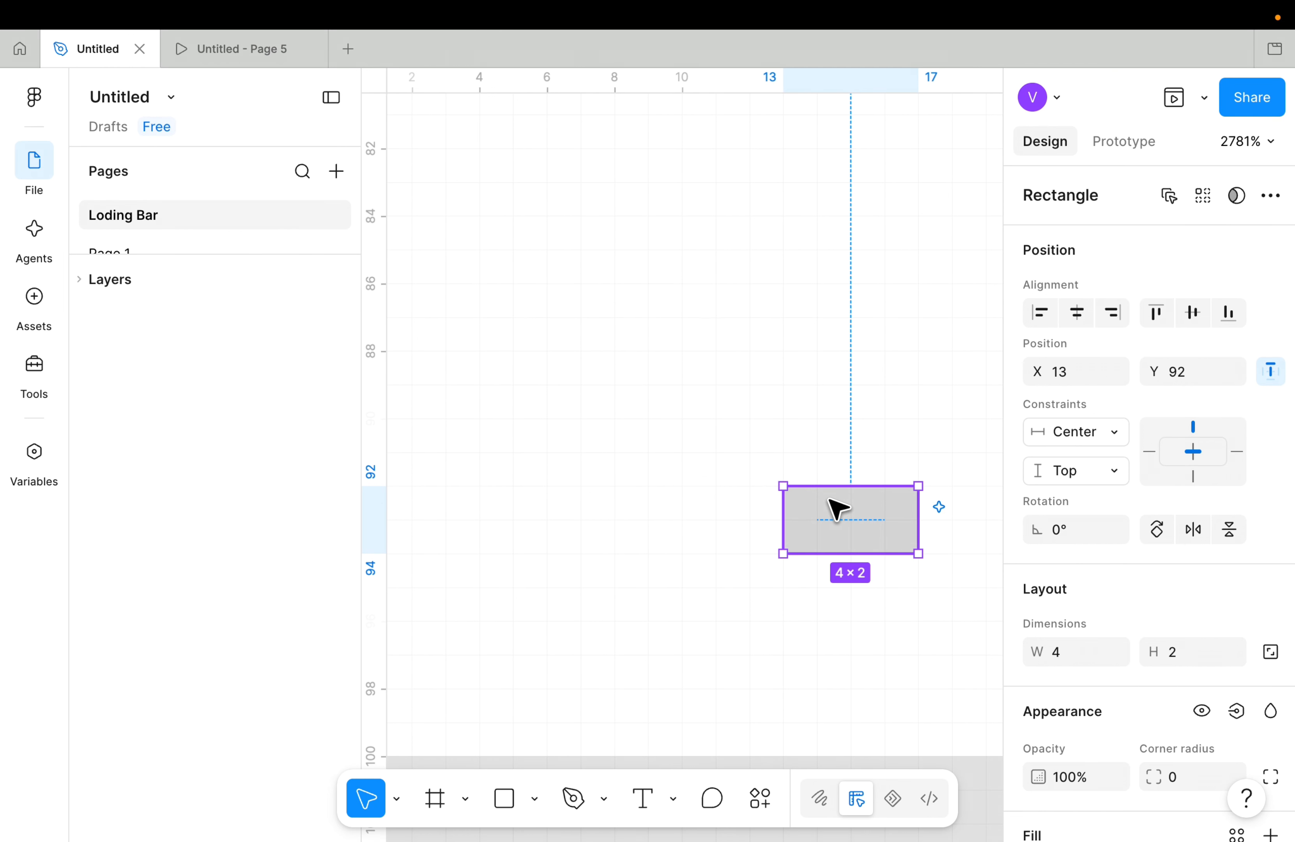
scroll(837, 508, "down", 3)
left_click_drag(786, 511, 584, 512)
scroll(584, 512, "right", 3)
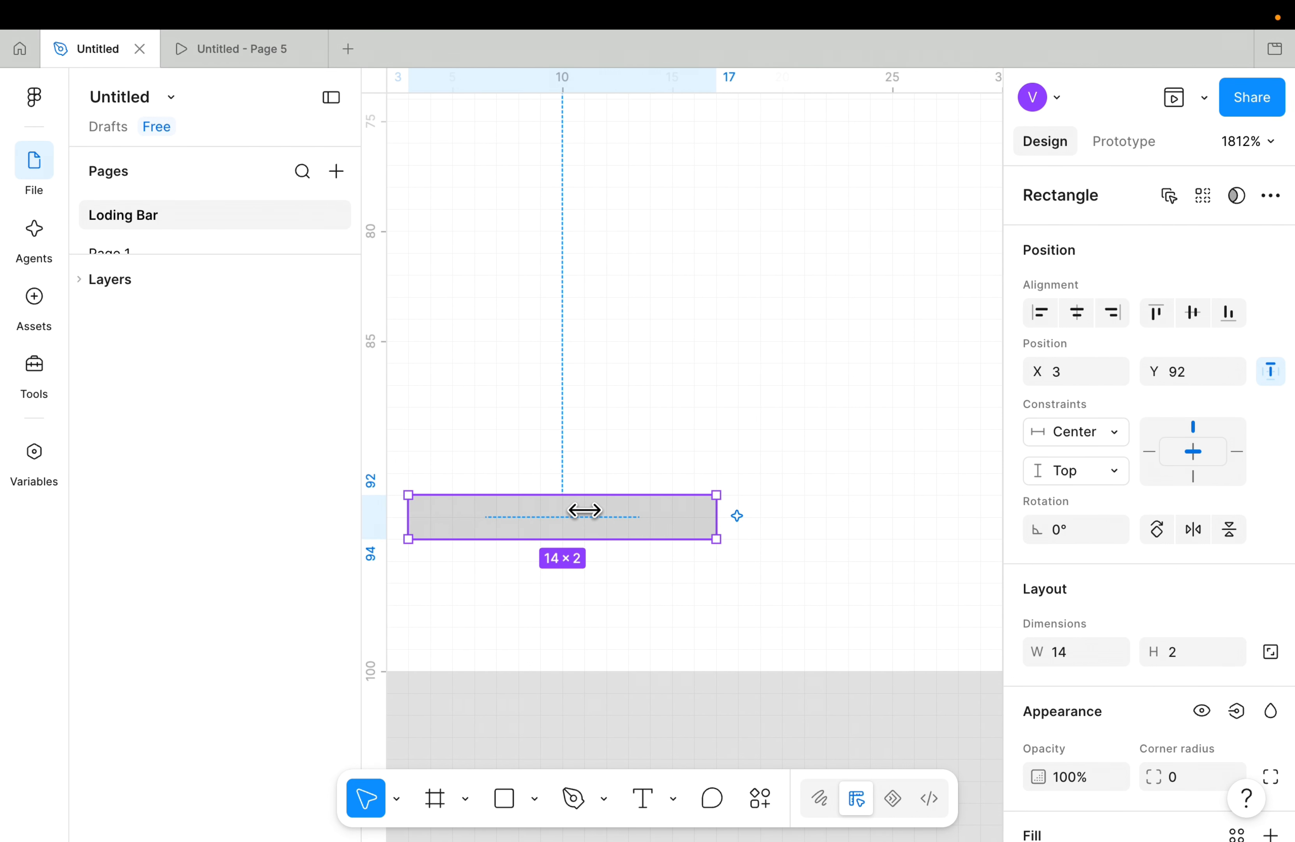
scroll(670, 527, "down", 2)
left_click_drag(673, 515, 825, 518)
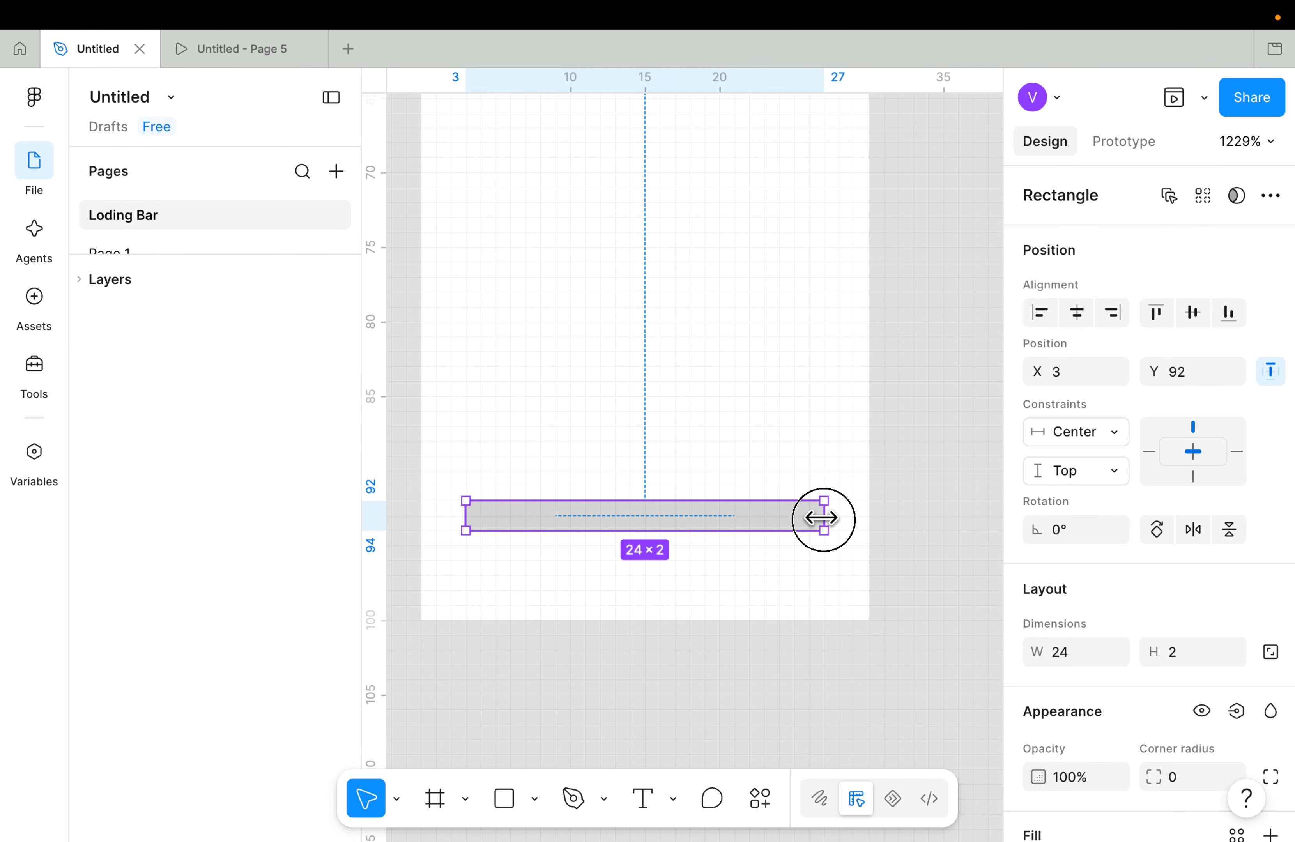
Add a fourth variant below the one with the wide, flat bar.
scroll(575, 539, "down", 2)
scroll(576, 540, "down", 2)
scroll(576, 541, "up", 8)
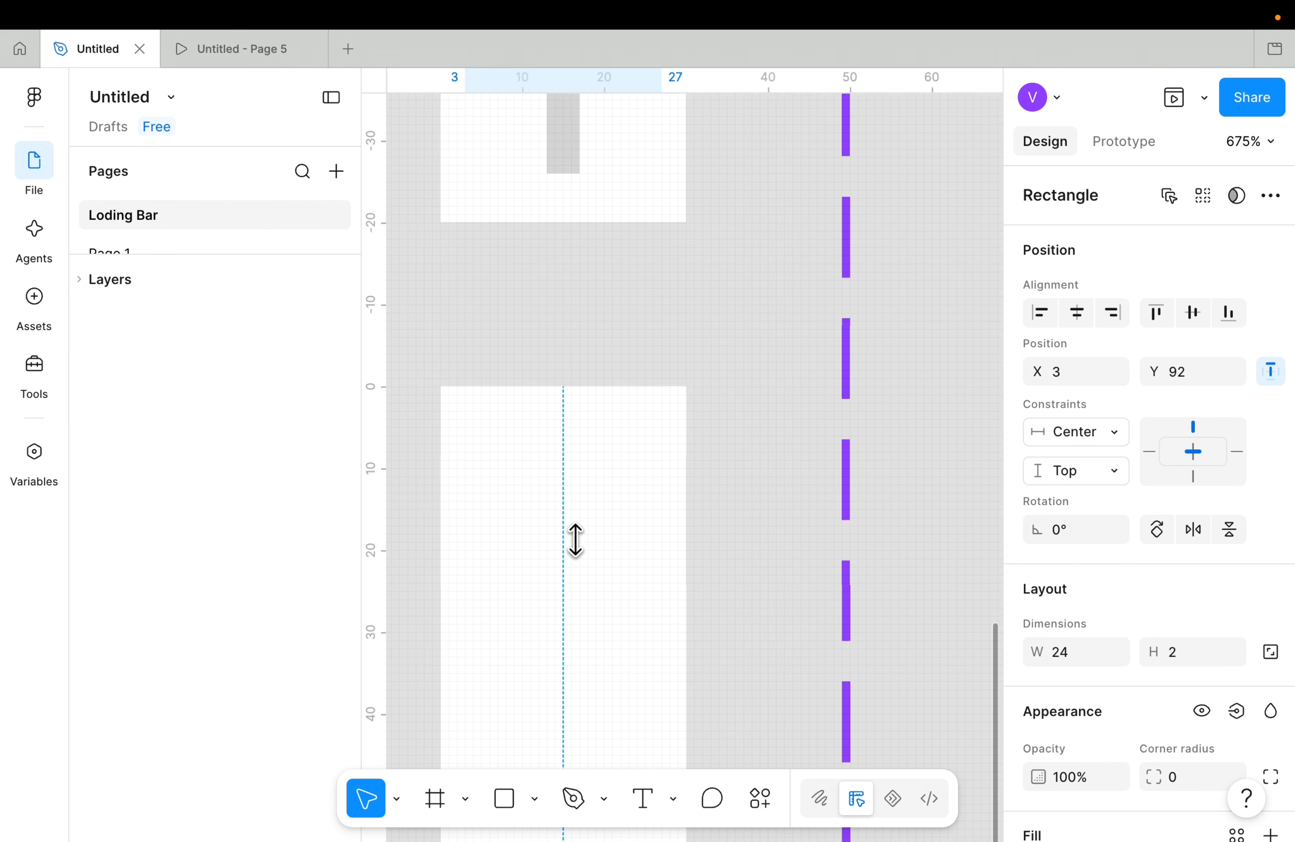
scroll(590, 530, "down", 12)
scroll(589, 530, "down", 1)
left_click(610, 542)
scroll(619, 552, "down", 5)
left_click(613, 338)
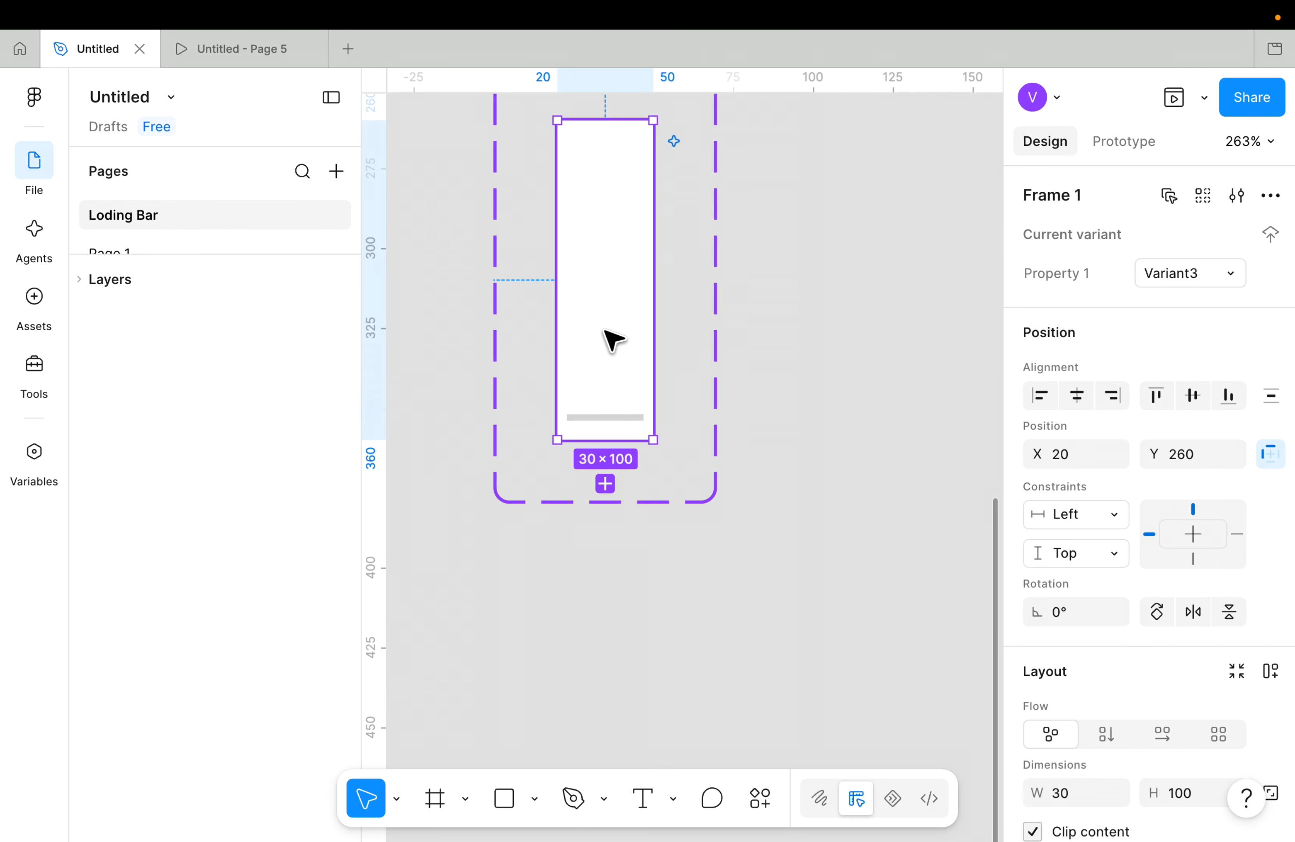
left_click(612, 491)
Extend the fourth variant's flat bar upward to a height of 20 at Y 74.
scroll(614, 495, "up", 5)
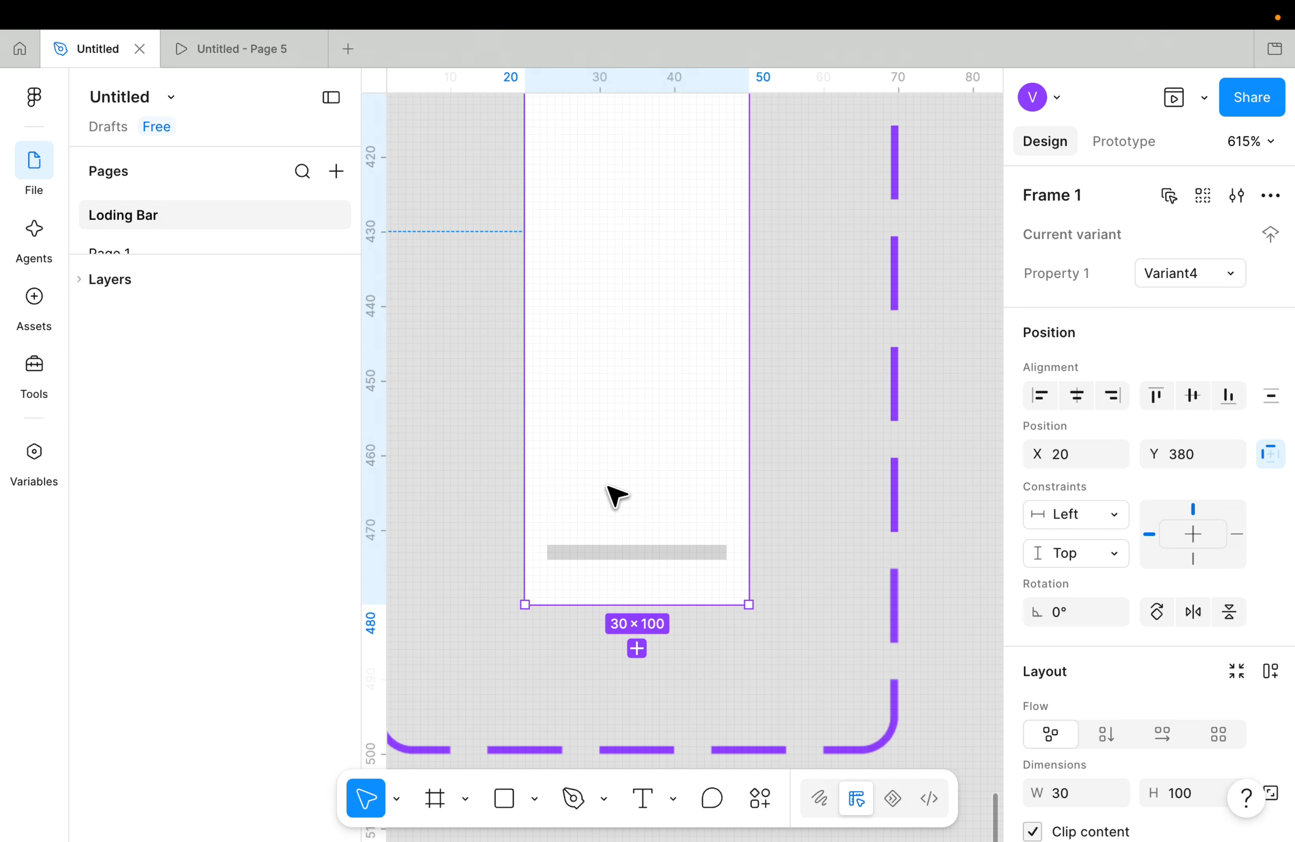
left_click(620, 556)
scroll(625, 560, "up", 5)
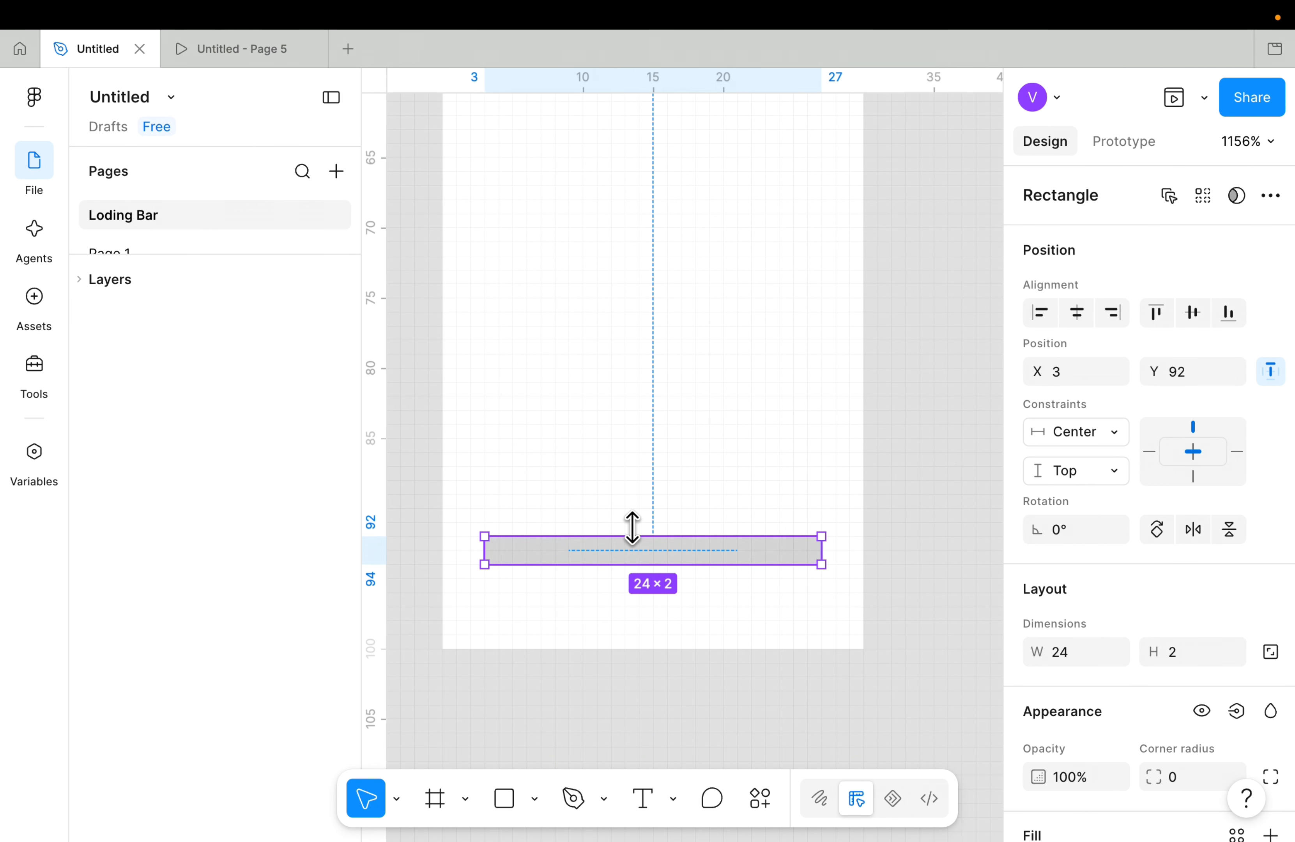
left_click_drag(633, 529, 652, 286)
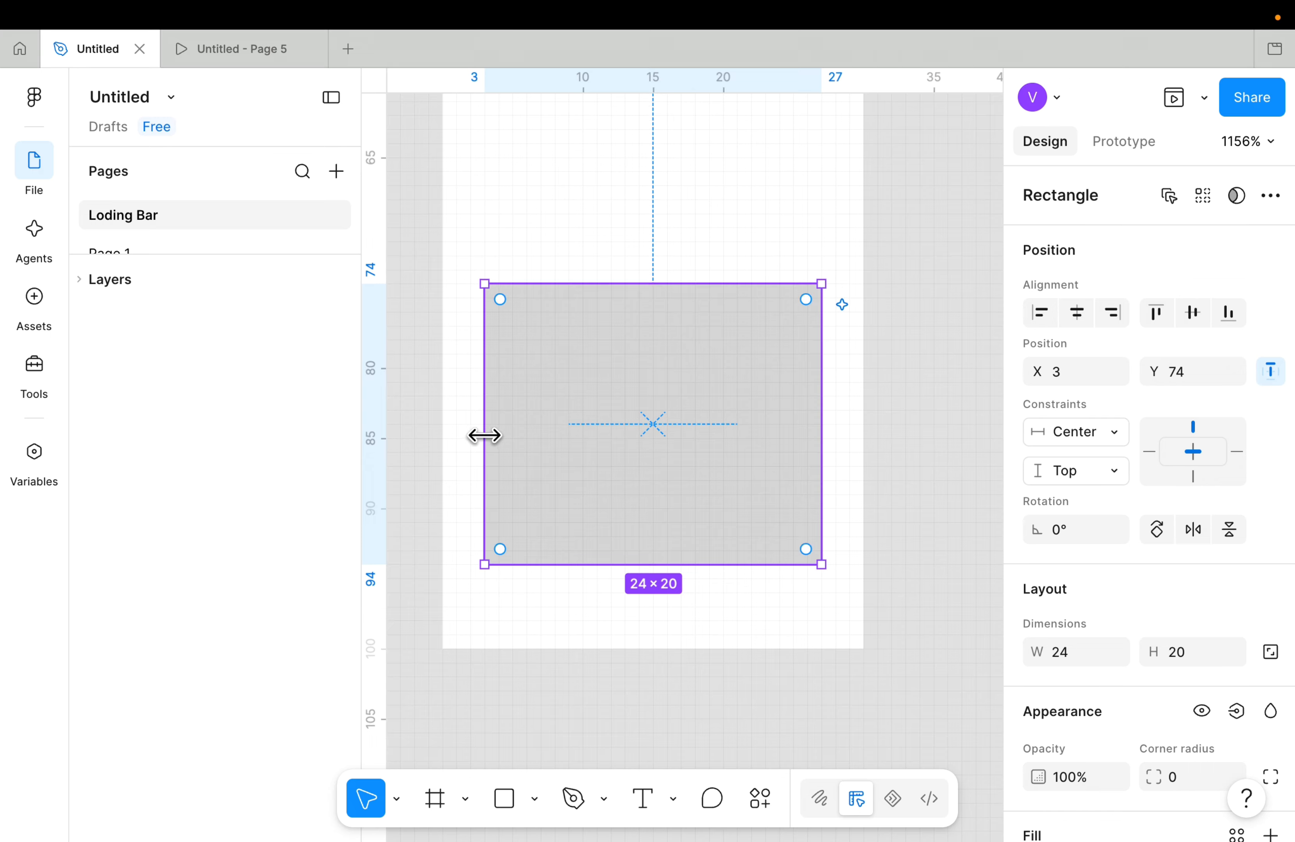
Narrow the fourth variant's bar to a width of 20 and center it horizontally at X 5.
left_click_drag(484, 434, 536, 433)
left_click(1076, 316)
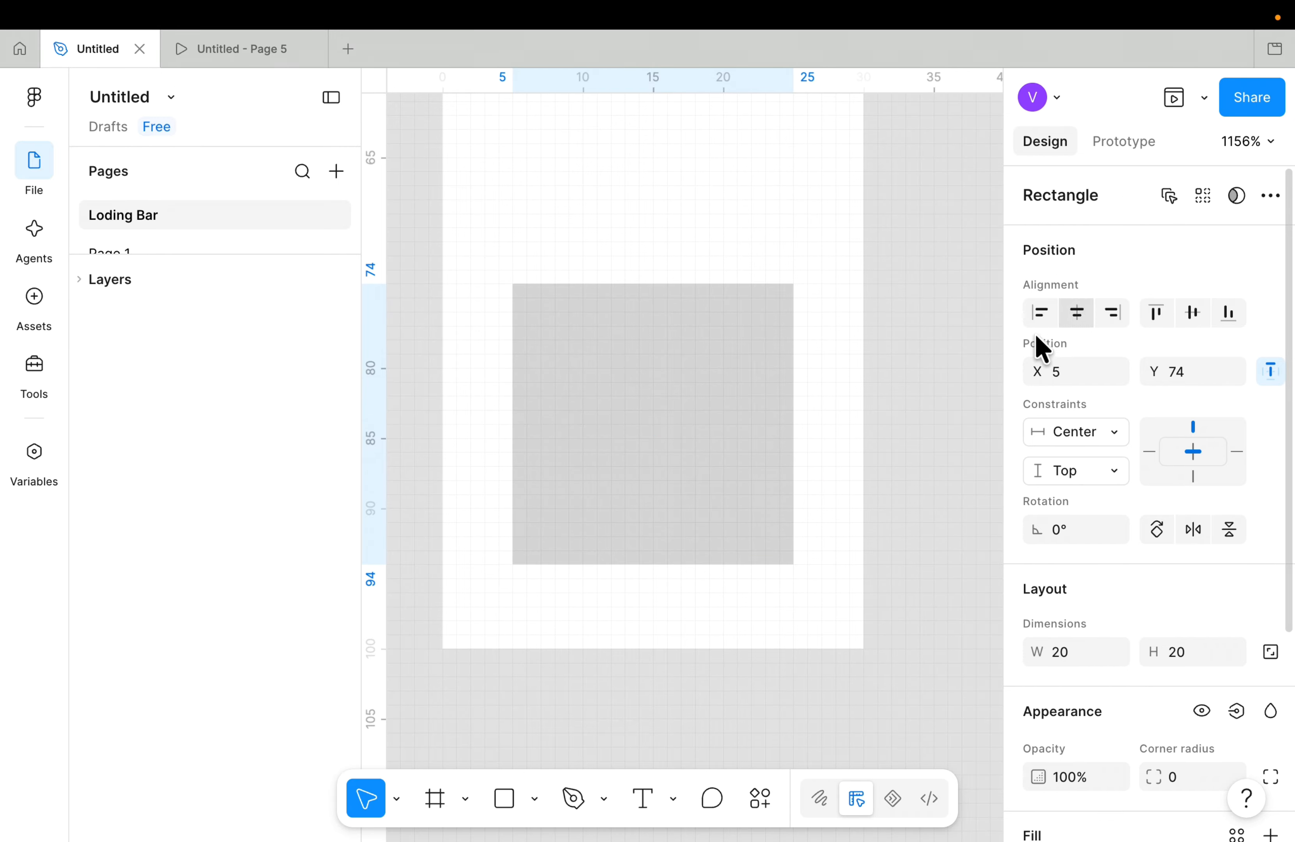
scroll(662, 486, "down", 10)
left_click(787, 471)
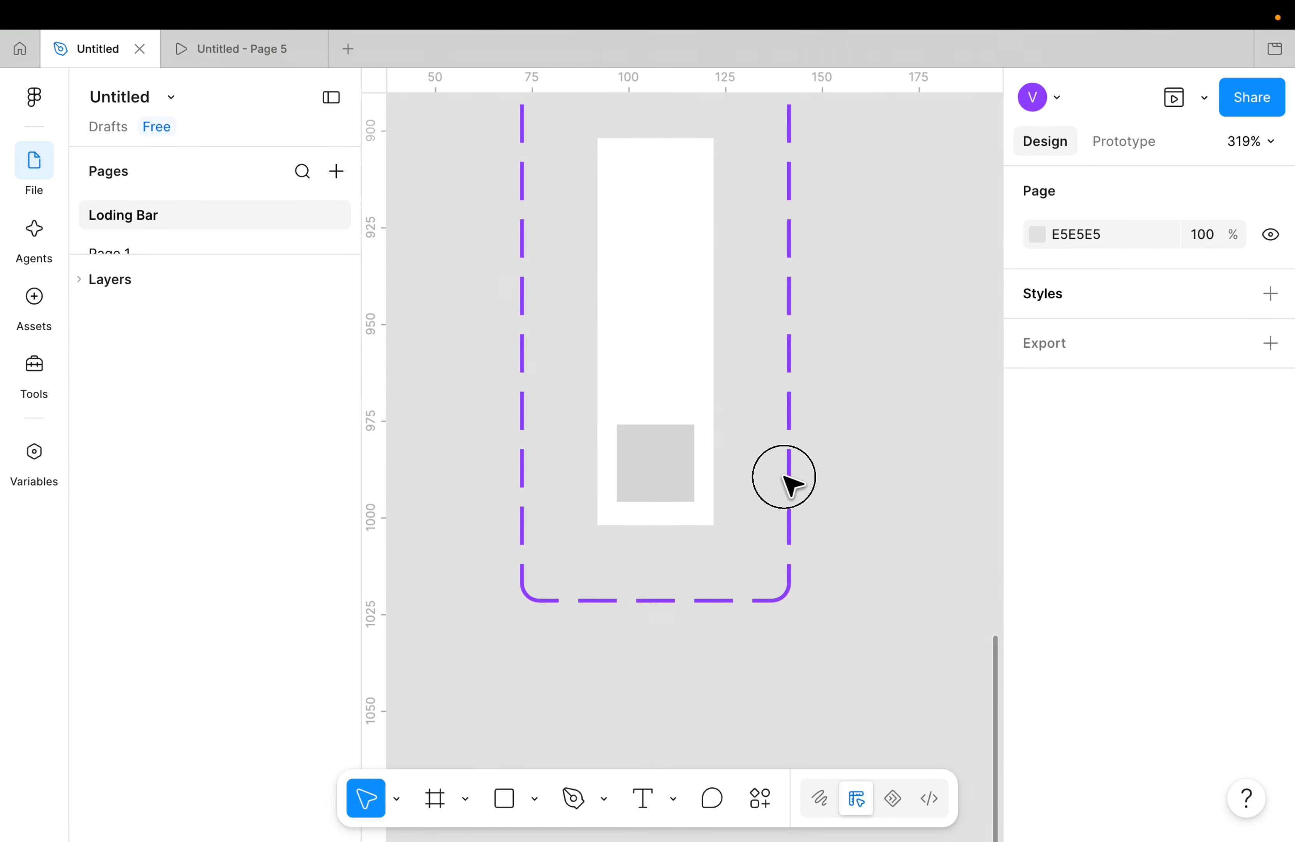
Select the first variant with the upper square and show its prototype settings.
scroll(789, 539, "down", 5)
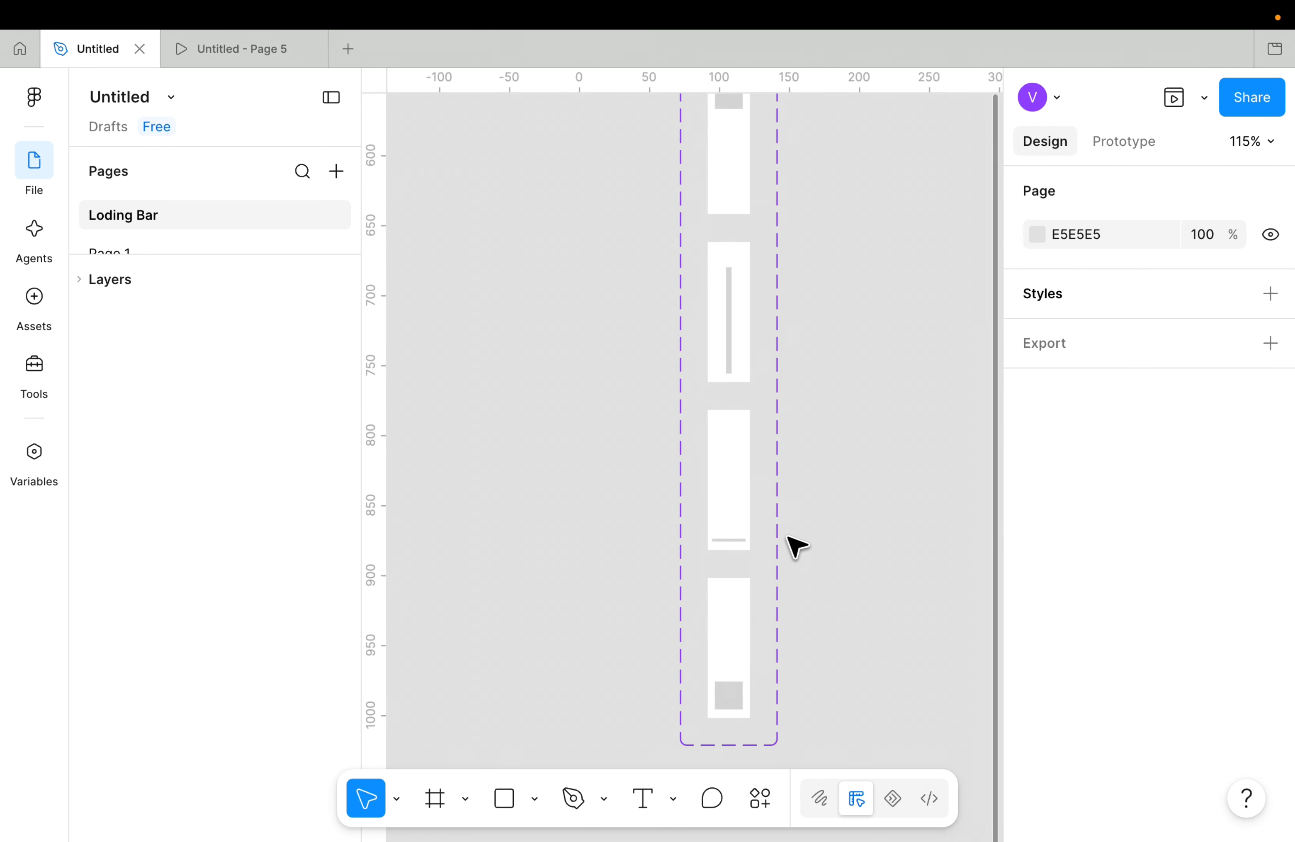
scroll(789, 538, "right", 3)
scroll(788, 538, "down", 2)
right_click(695, 310)
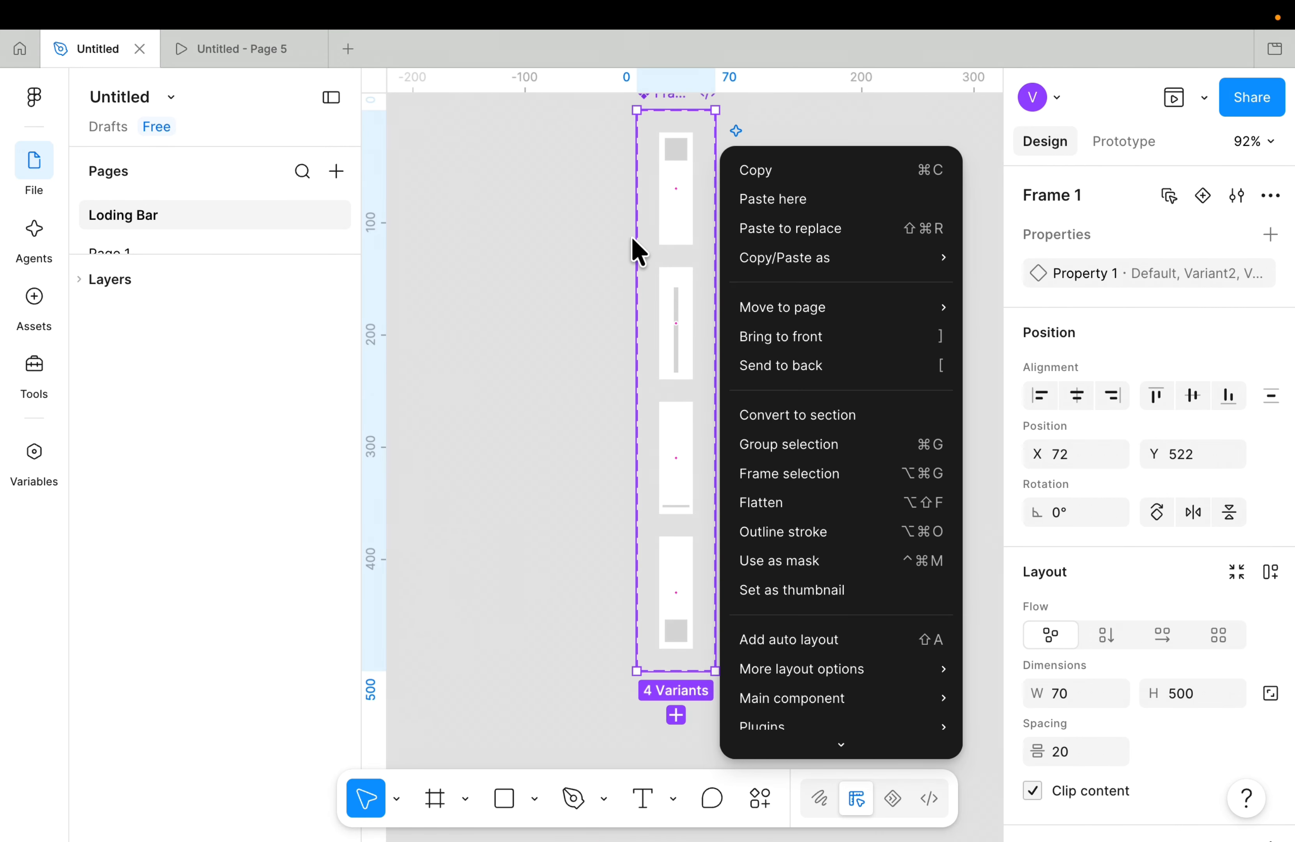
left_click(631, 236)
left_click(690, 201)
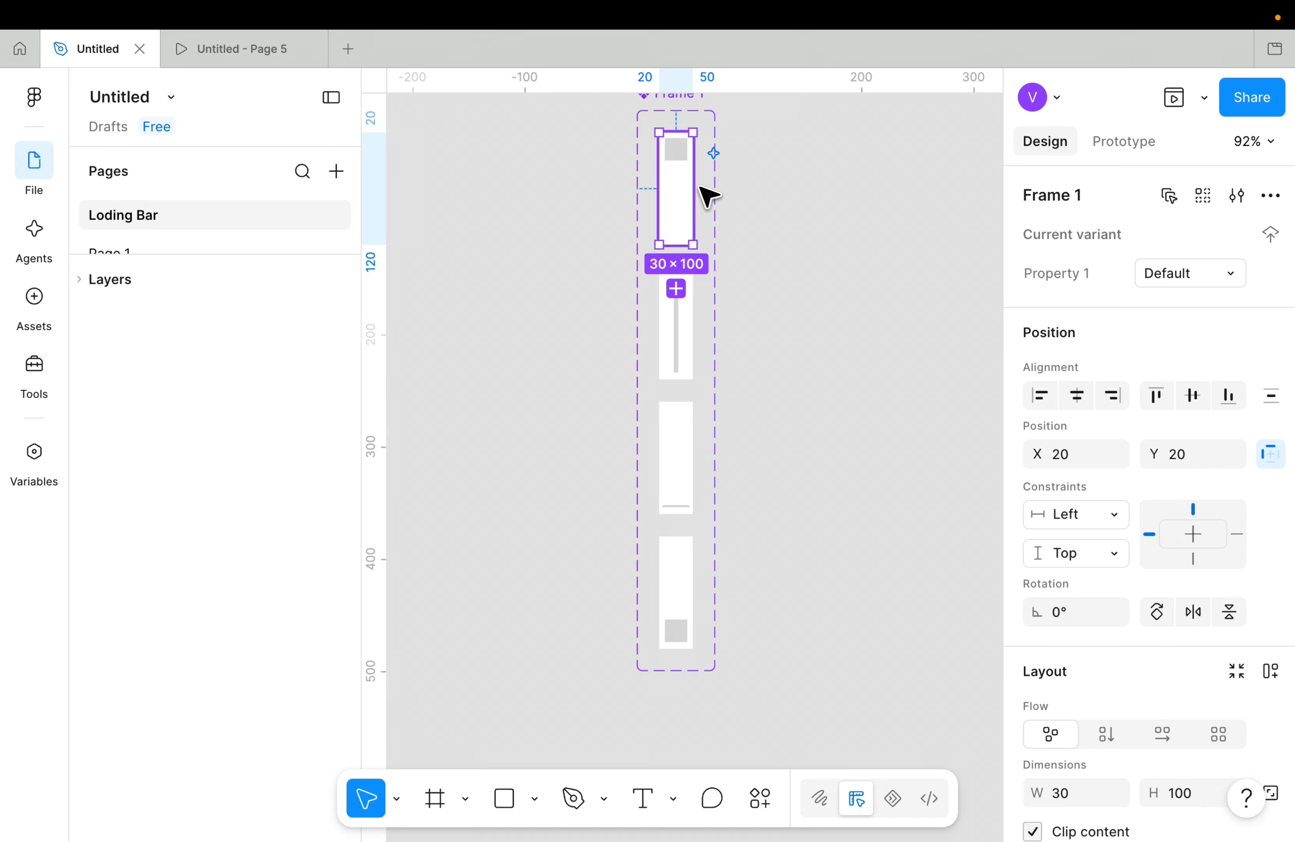
left_click(1115, 143)
Connect the default variant to Variant2 with a prototype interaction.
scroll(787, 232, "up", 5)
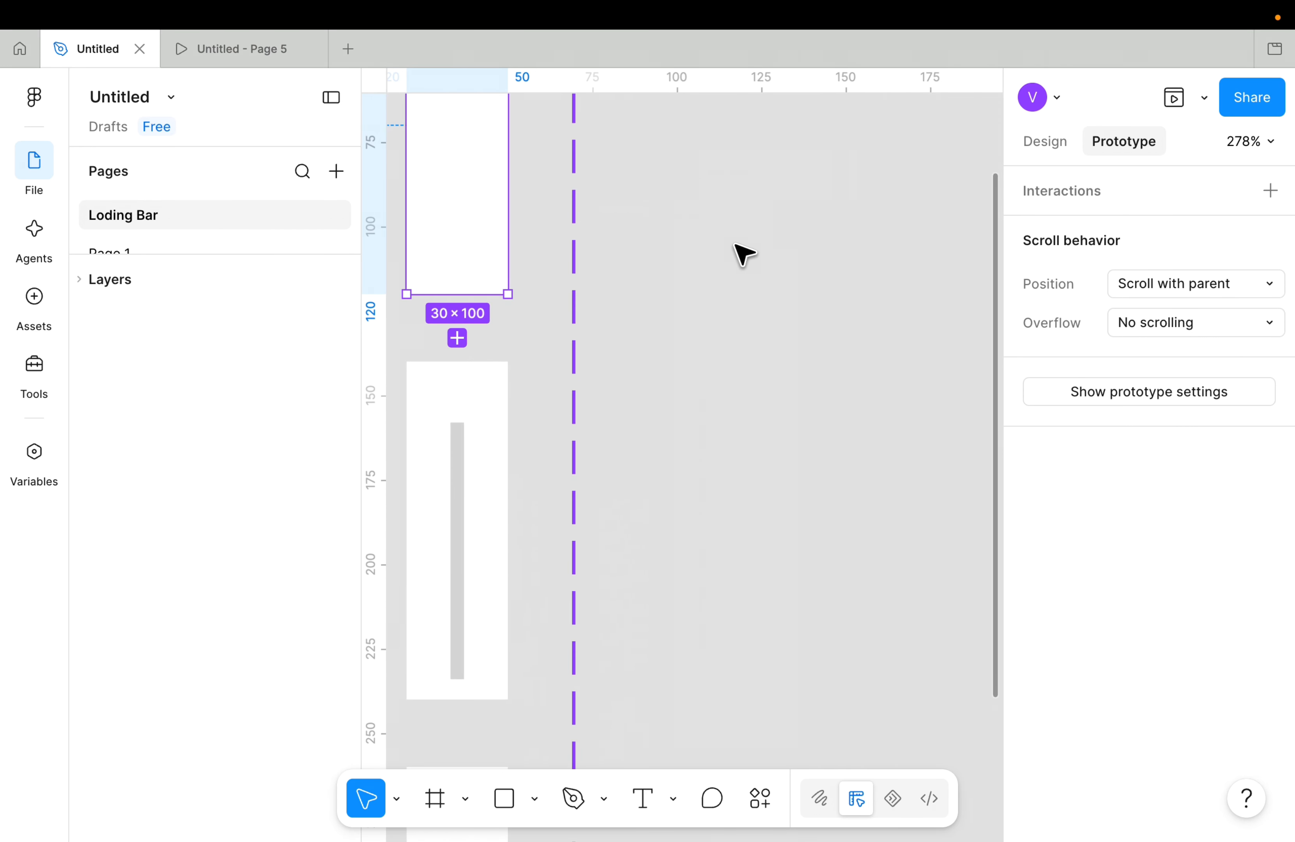
scroll(601, 317, "left", 3)
scroll(612, 323, "up", 5)
scroll(610, 322, "up", 2)
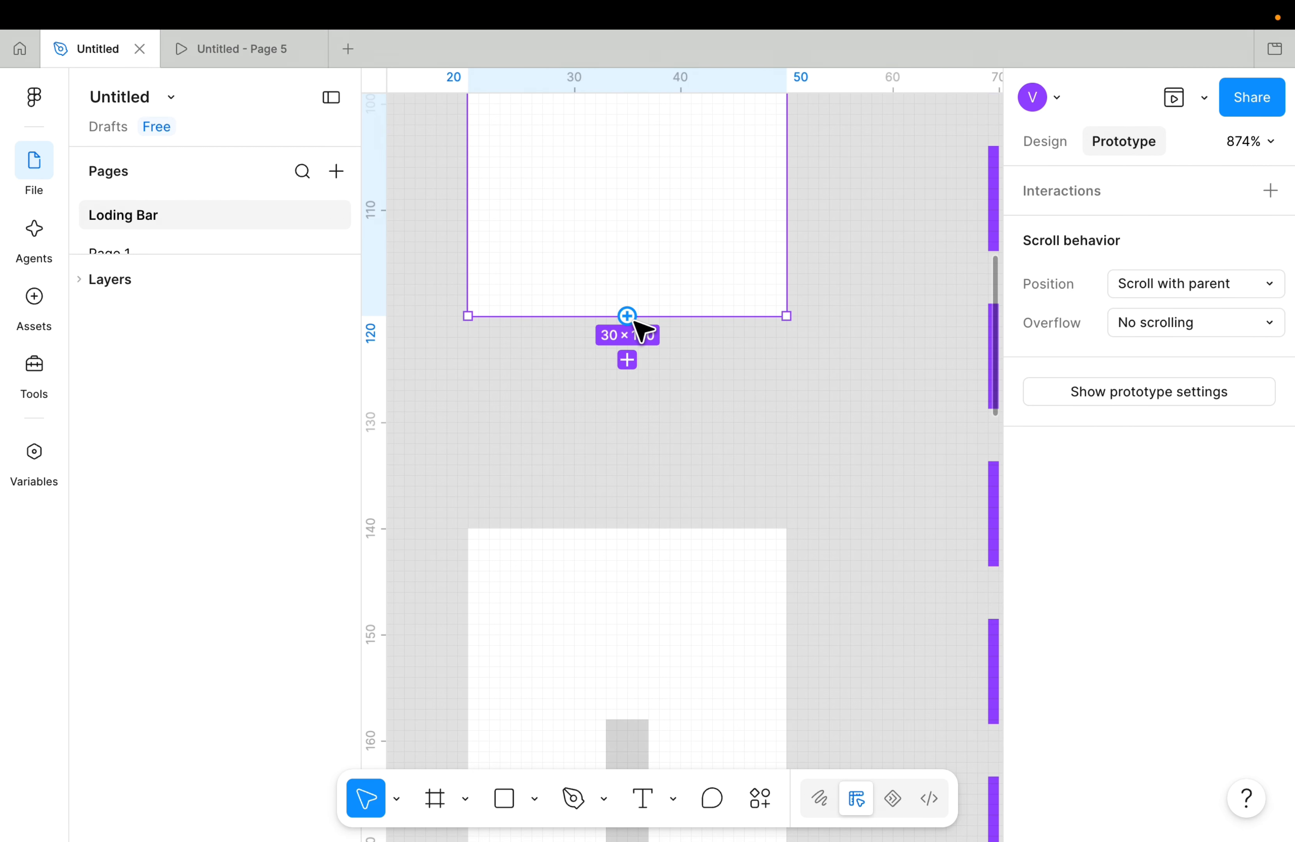
scroll(637, 326, "down", 2)
left_click(609, 278)
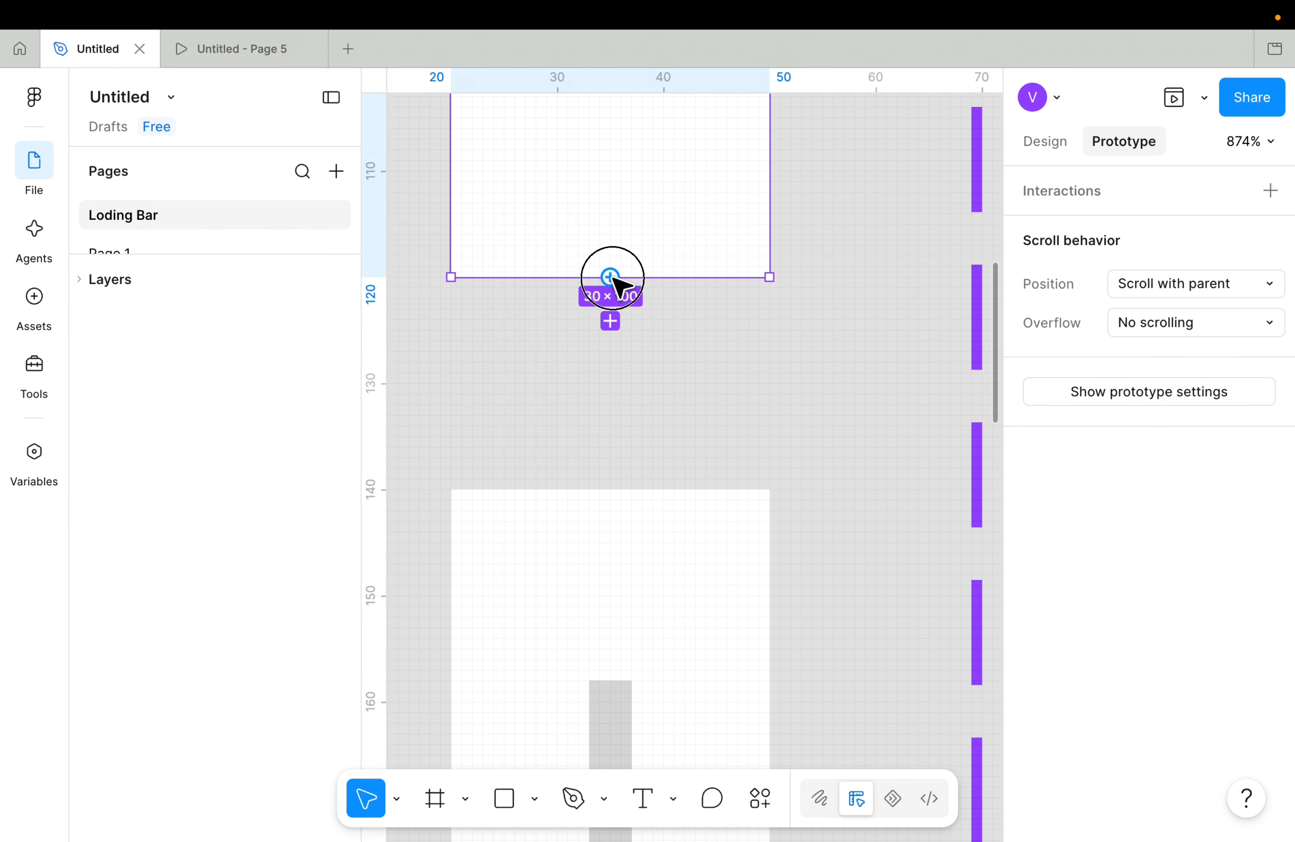
left_click_drag(612, 279, 598, 519)
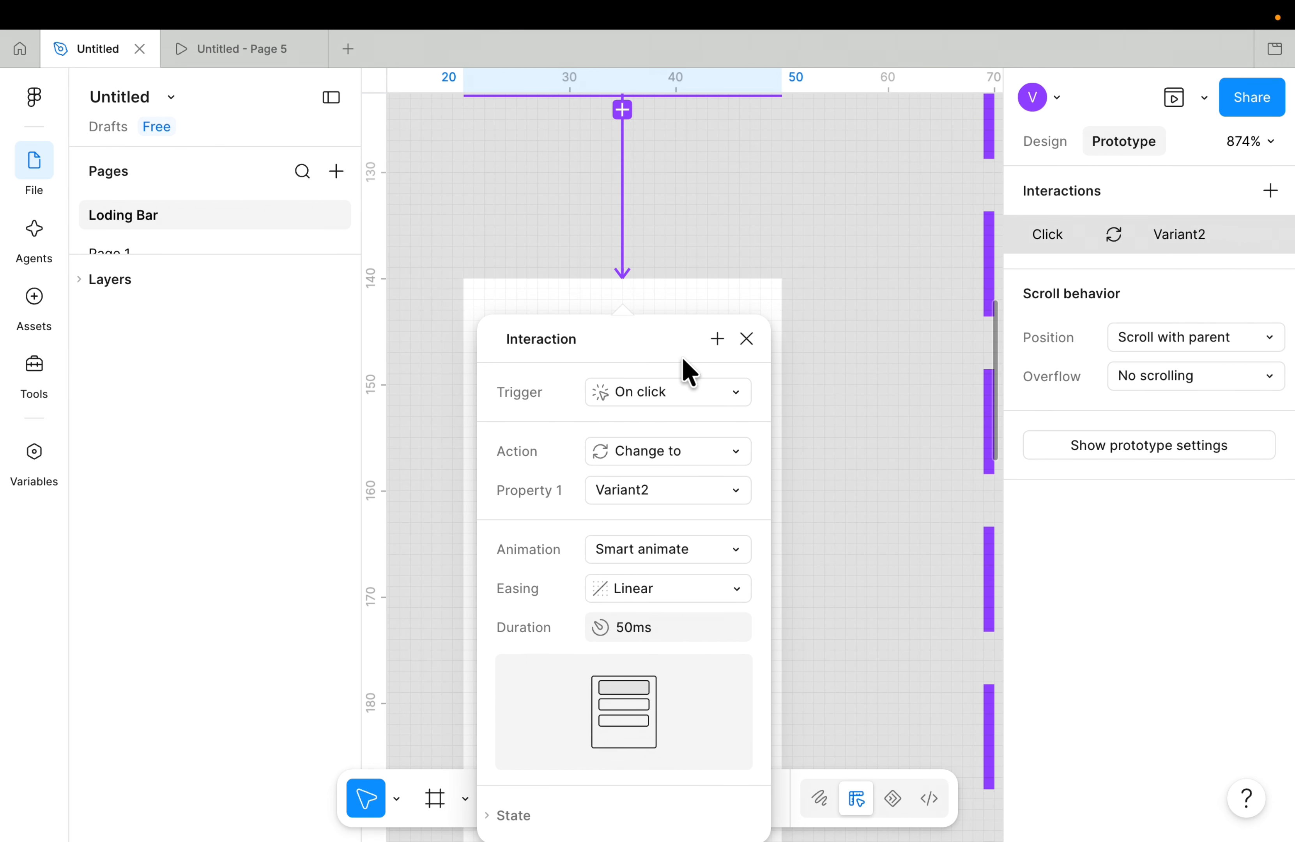
Set the interaction from the default variant to trigger After delay, with Ease in easing and a duration of 100 ms.
left_click(658, 389)
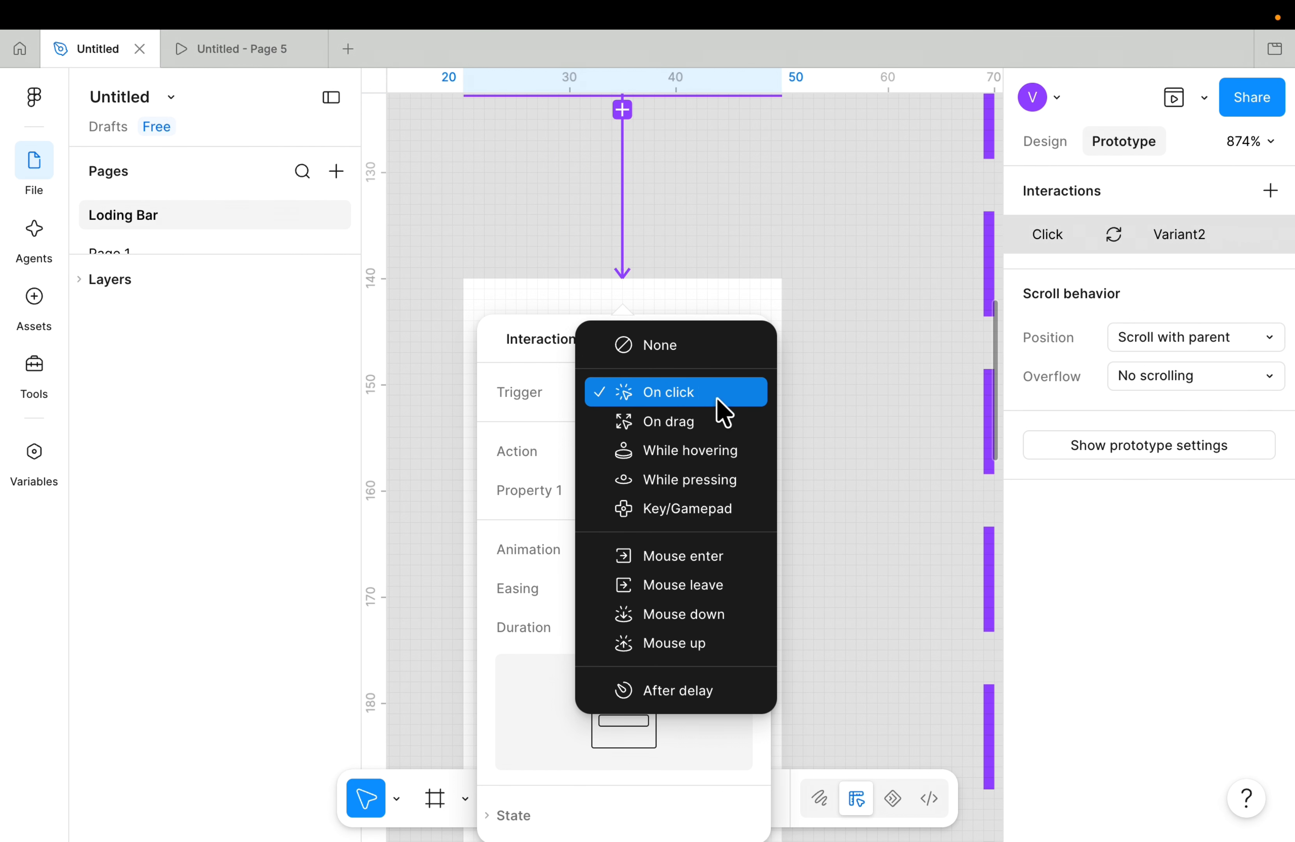
left_click(683, 692)
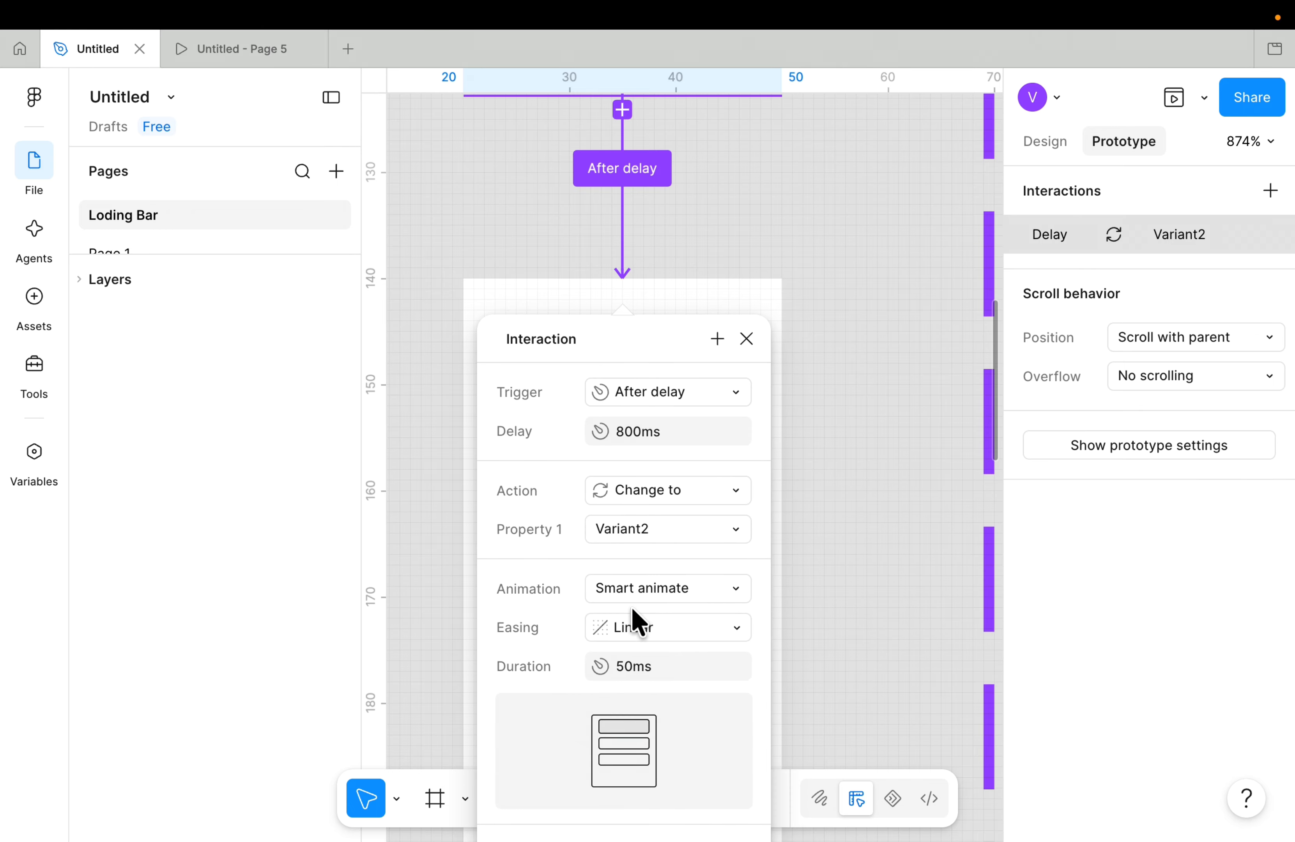
left_click(650, 630)
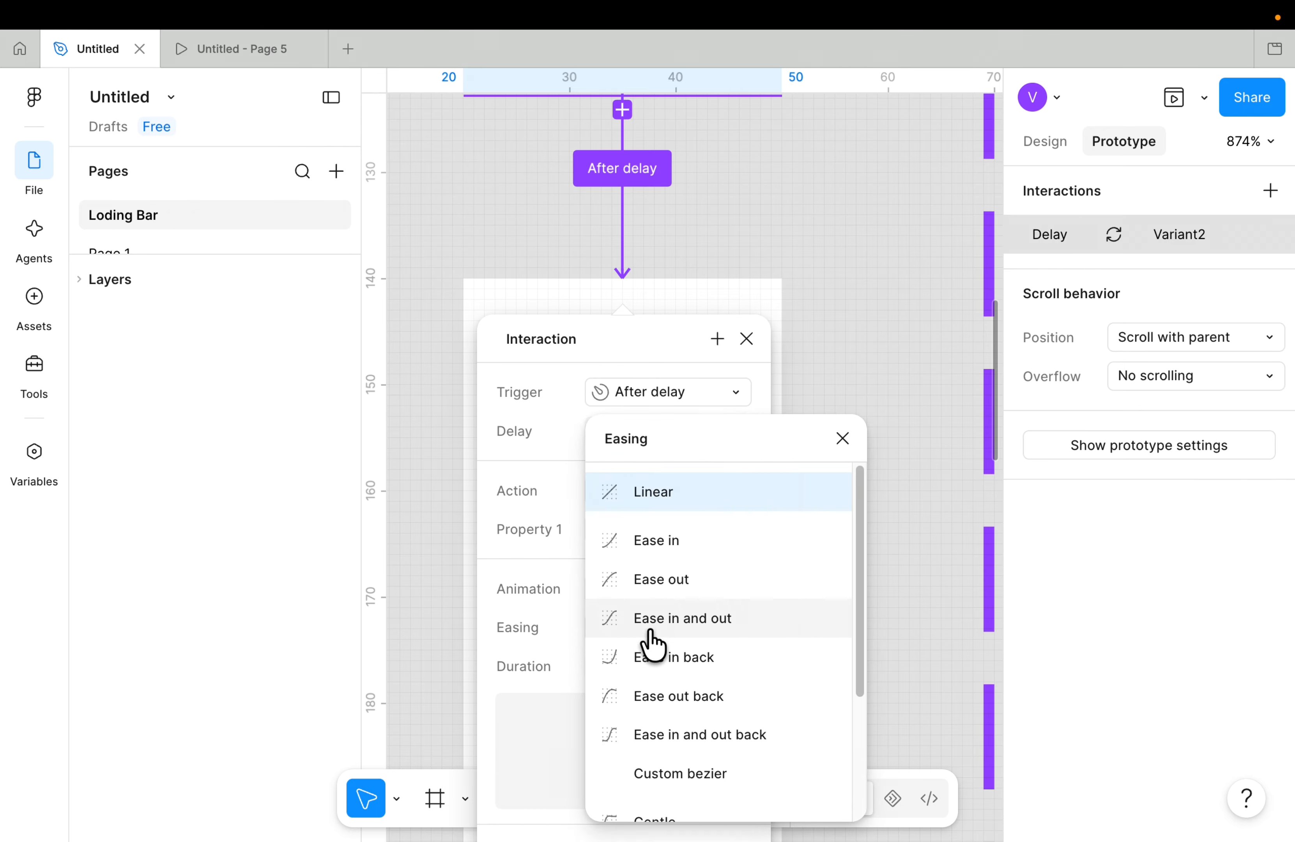
left_click(697, 540)
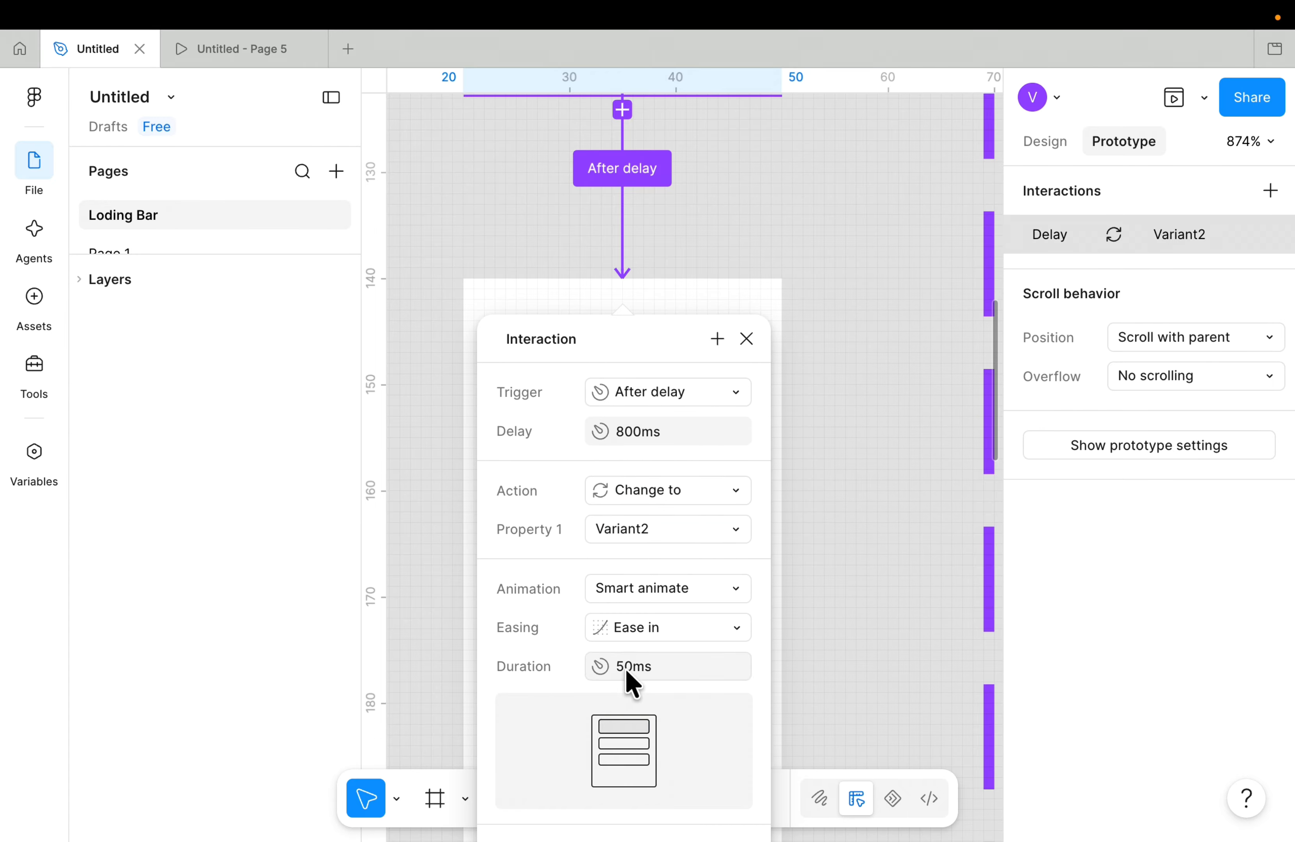
left_click(651, 675)
type("100")
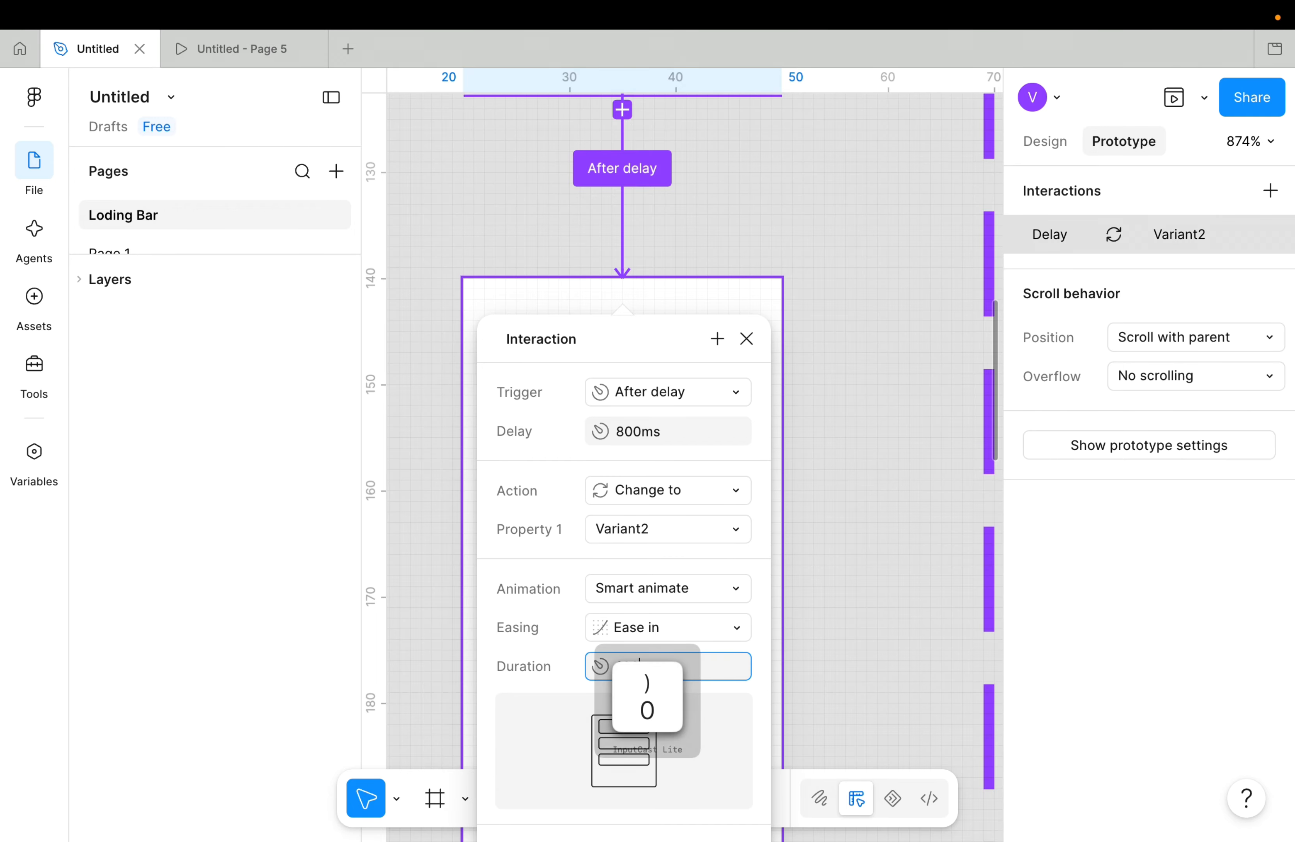
key("Return")
scroll(803, 609, "down", 5)
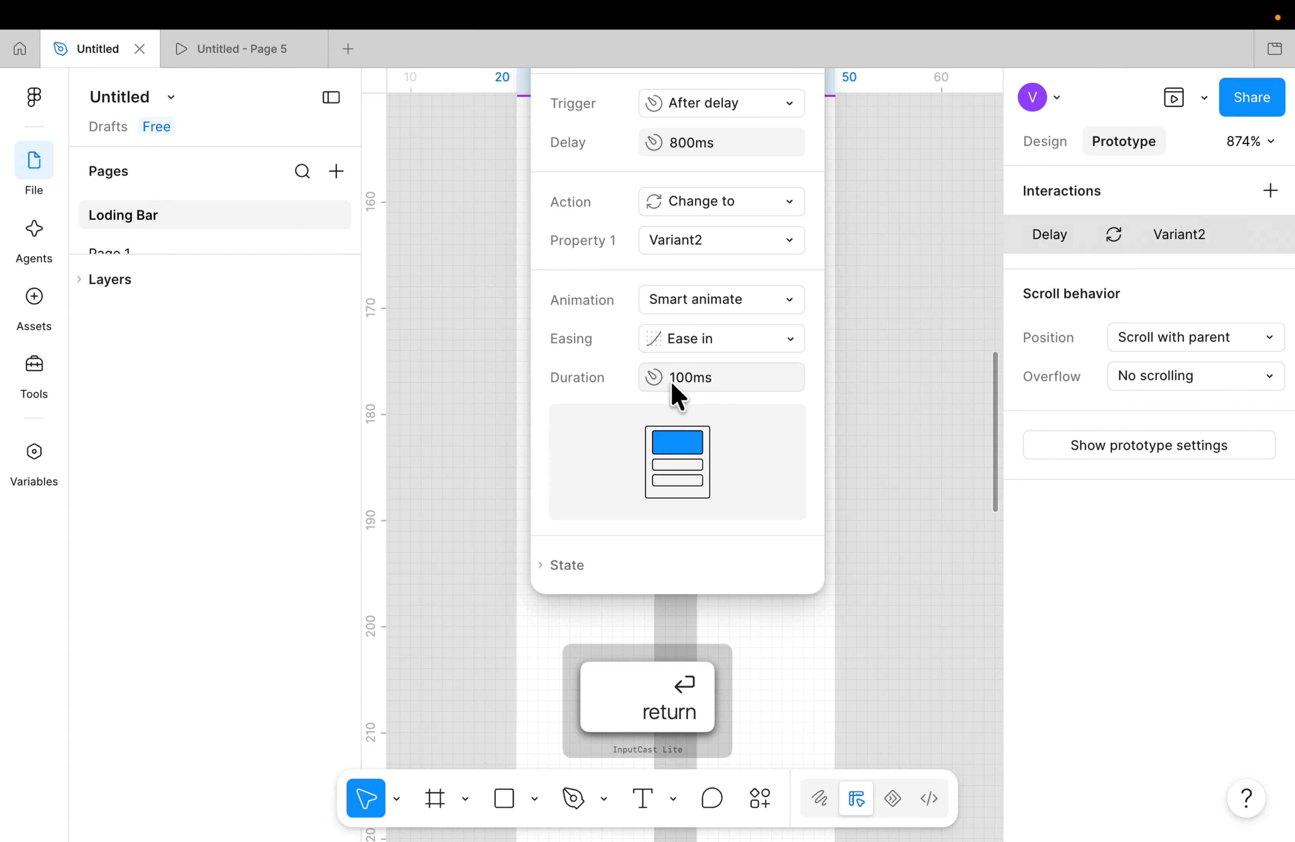
left_click(877, 439)
Connect the second variant with the tall bar to Variant3.
scroll(877, 439, "down", 3)
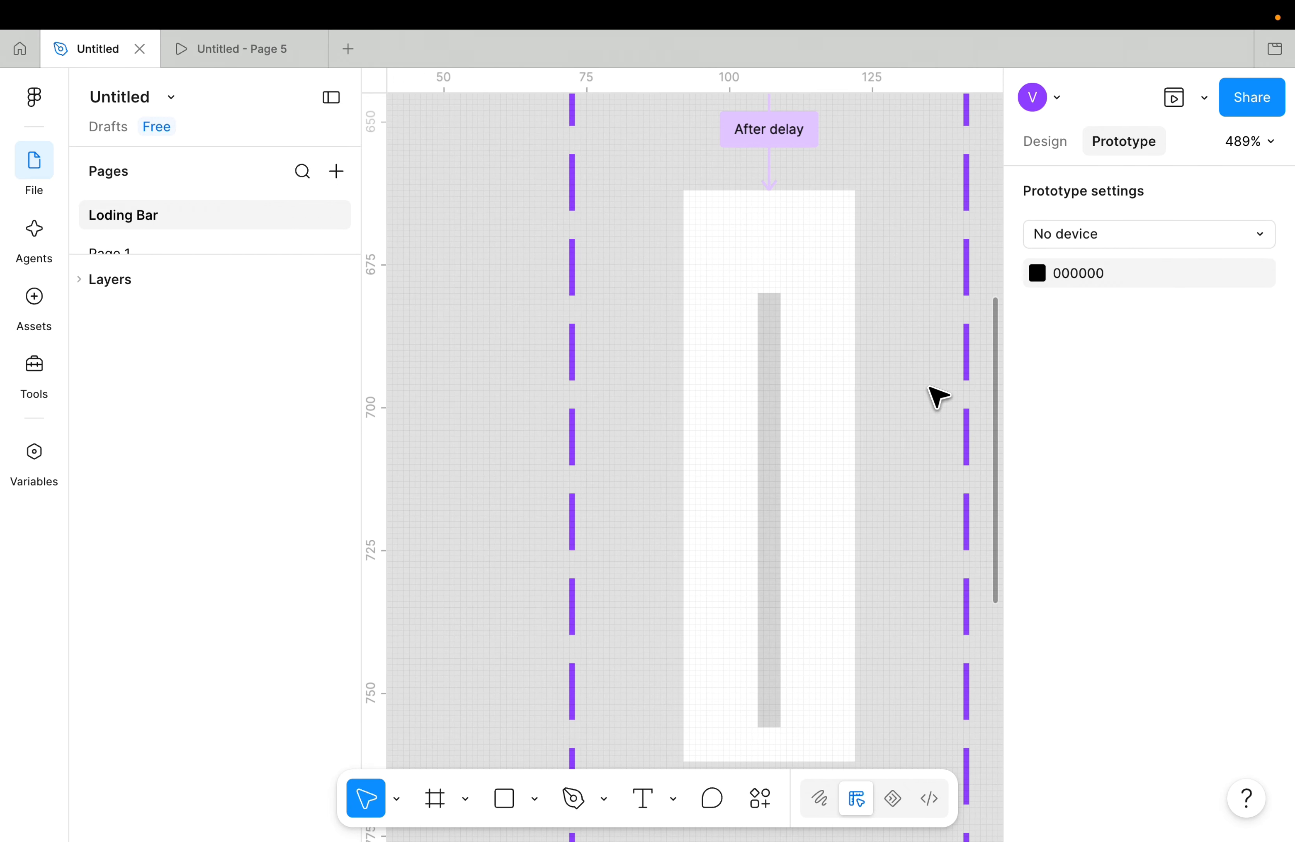
left_click(812, 452)
scroll(801, 448, "down", 8)
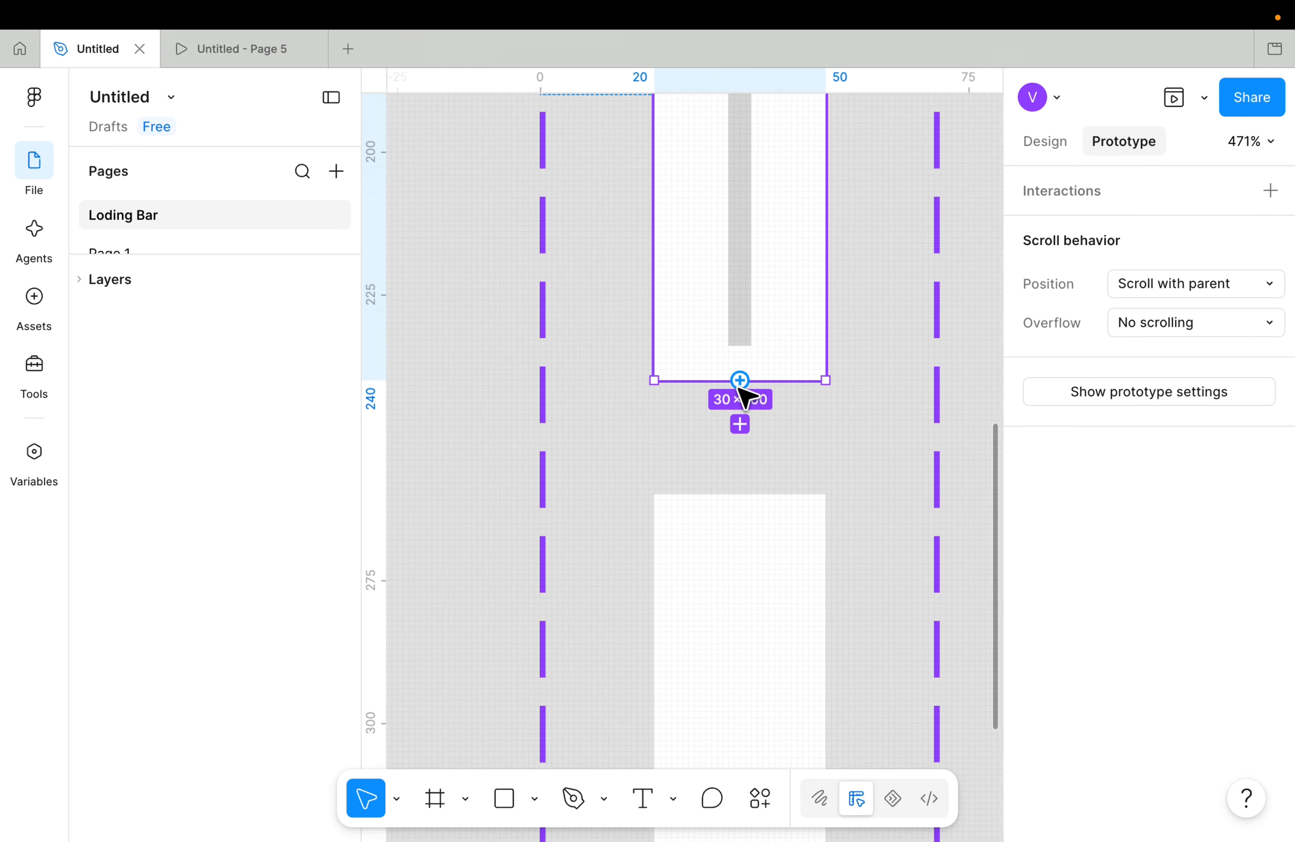
left_click_drag(714, 327, 716, 485)
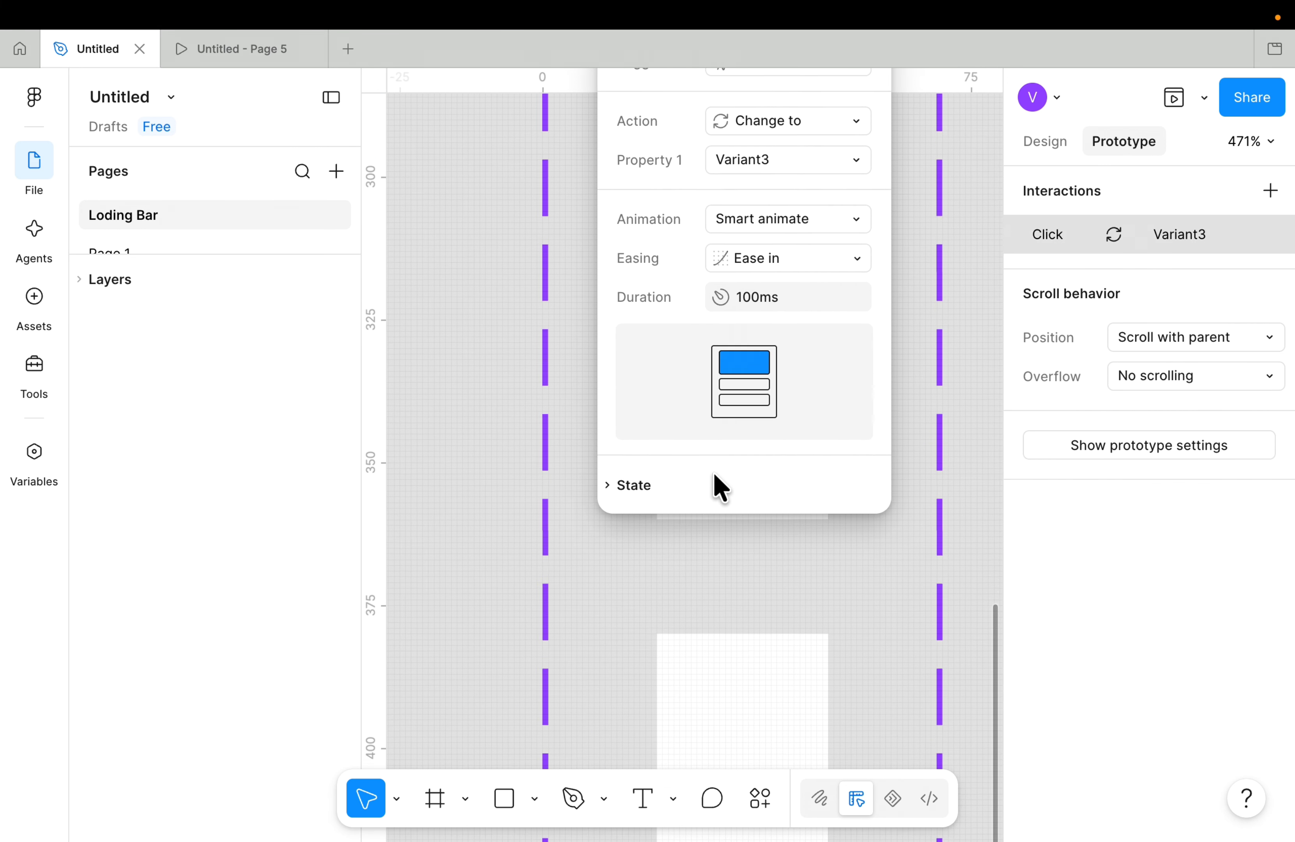
Set the interaction leading to Variant3 to trigger After delay with a 1 ms delay and Ease out easing.
left_click(694, 235)
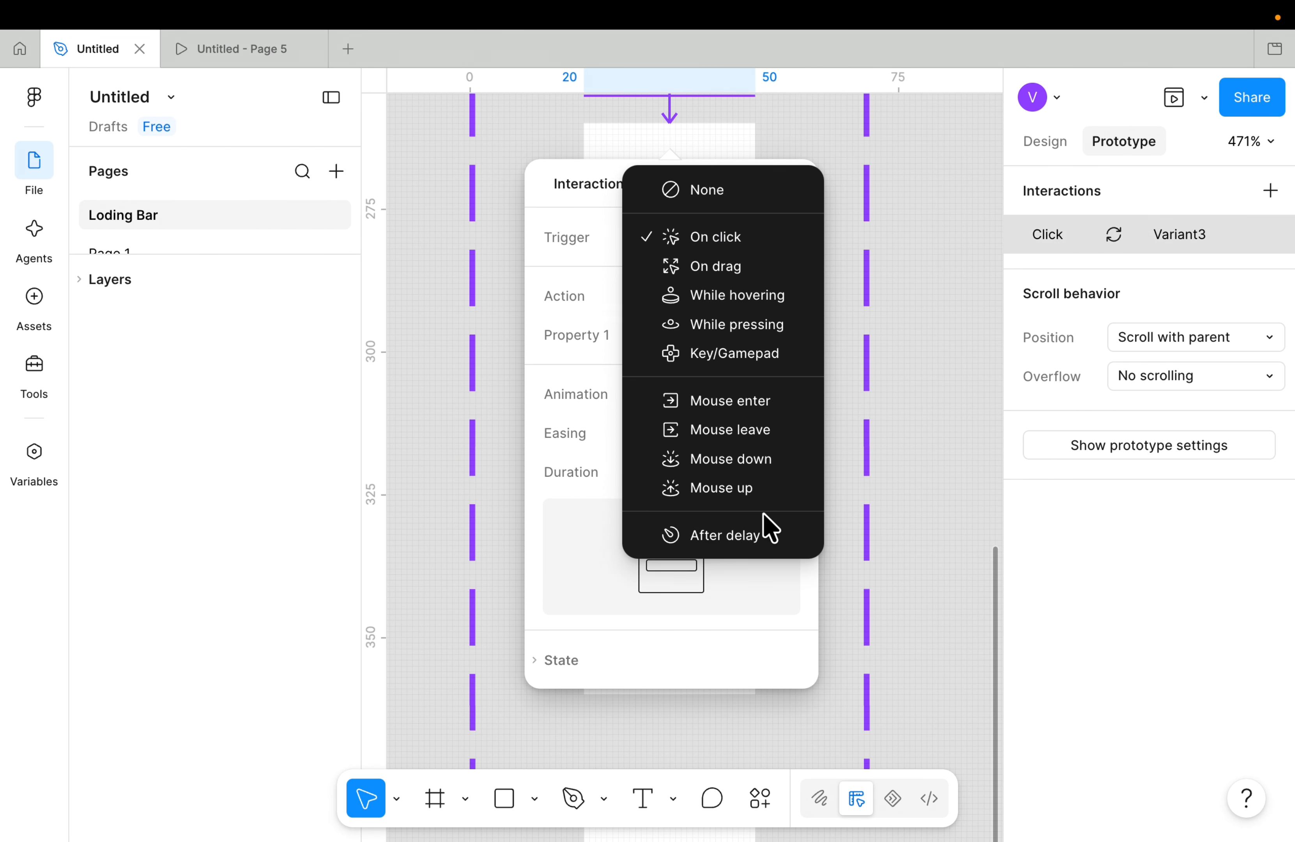
left_click(766, 533)
left_click(710, 276)
key("Return")
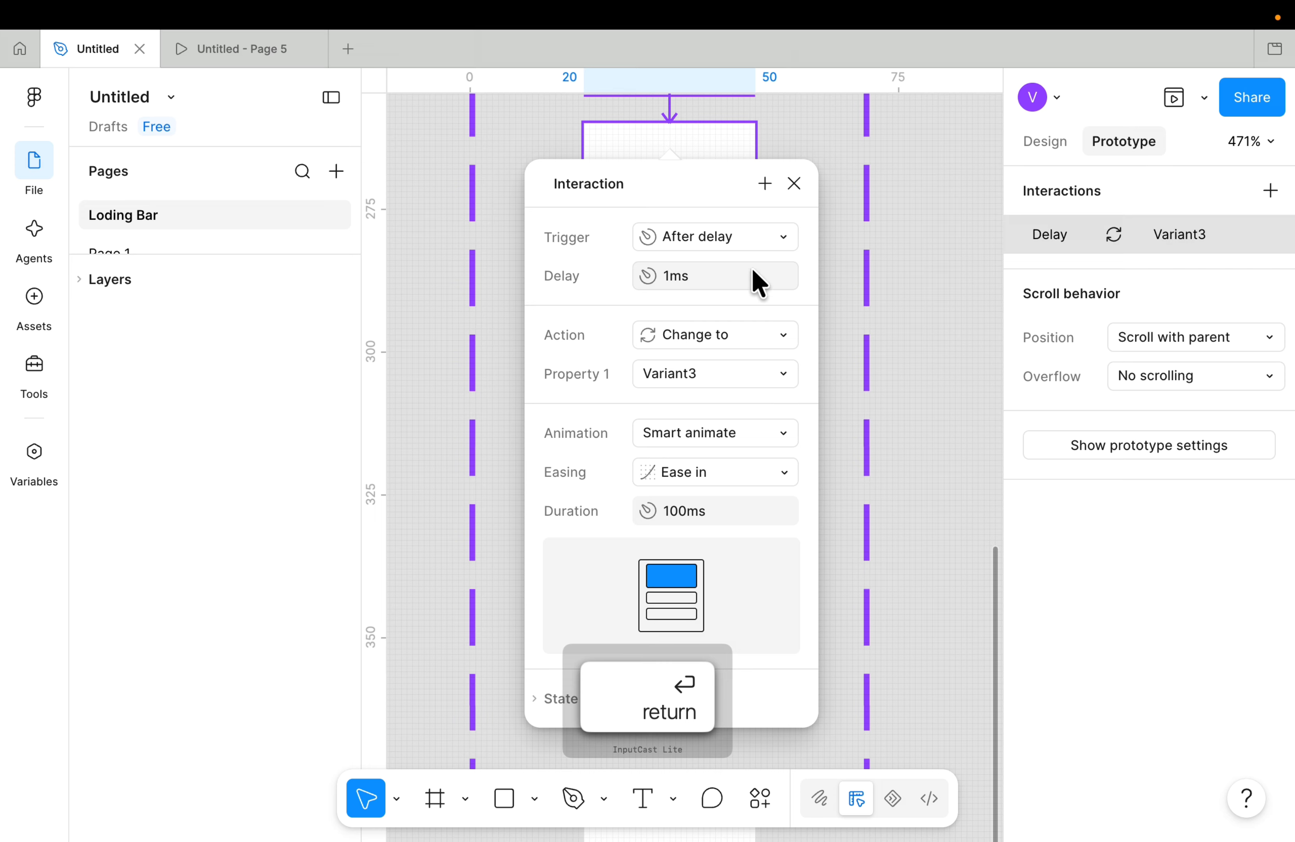
left_click(718, 474)
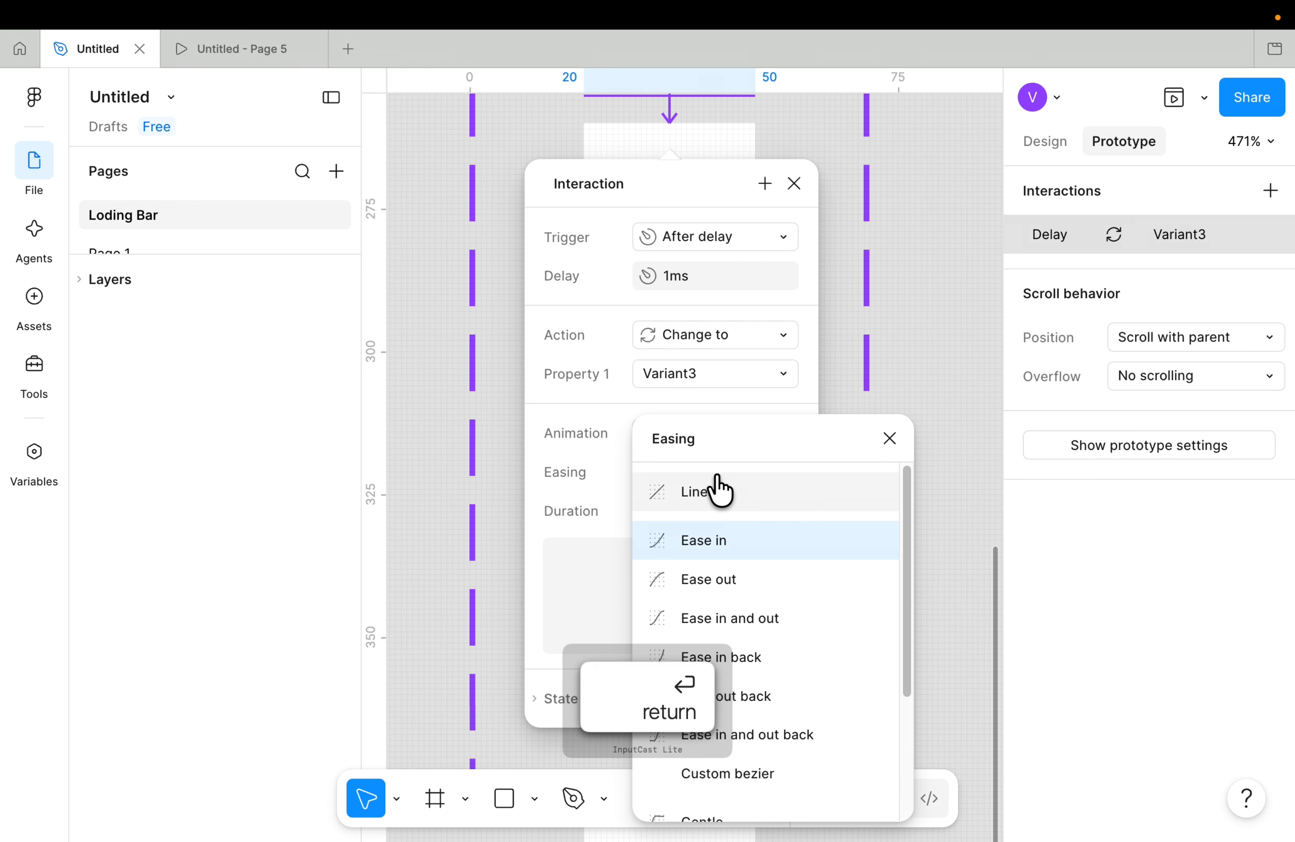
left_click(711, 580)
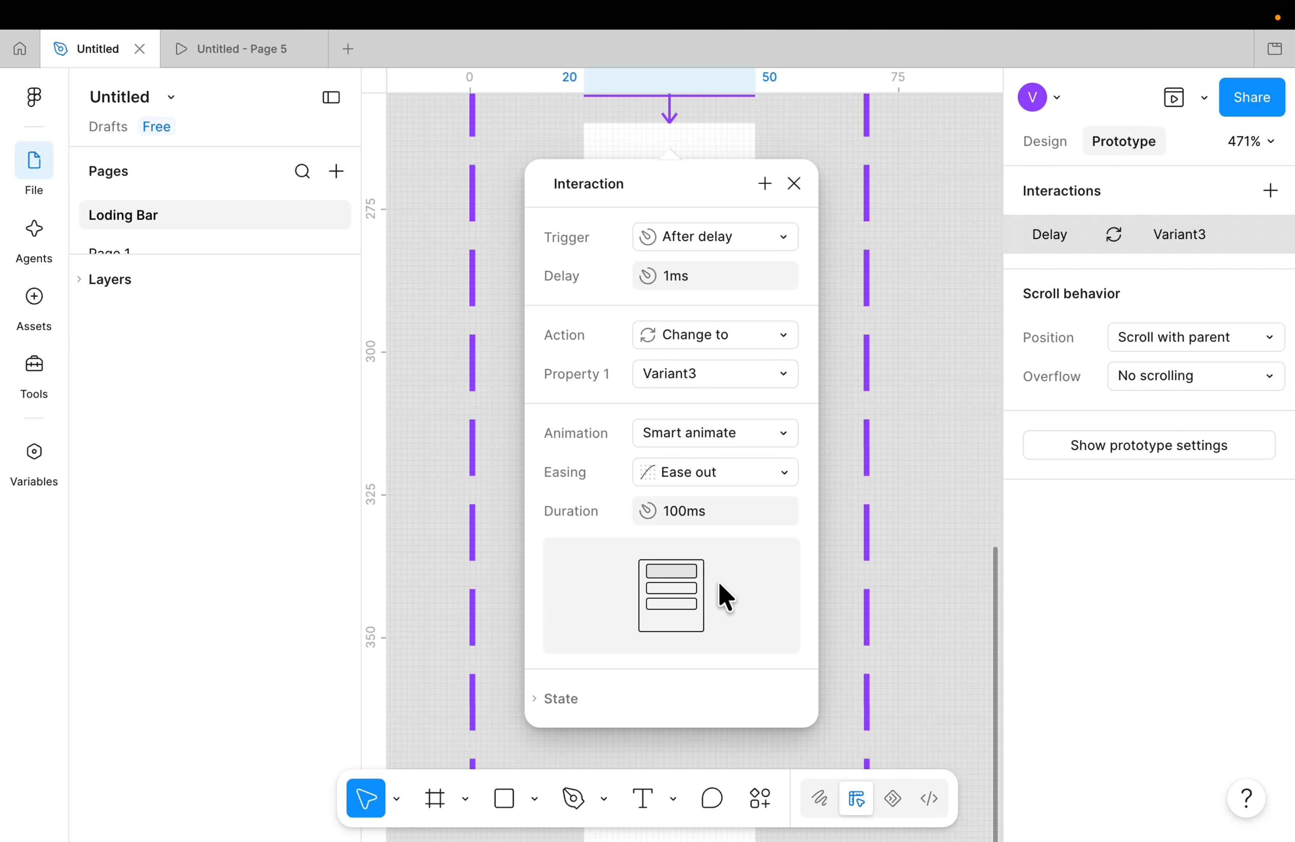
scroll(717, 594, "down", 5)
scroll(720, 593, "down", 3, "ctrl")
left_click(910, 452)
Connect the third variant to Variant4, with an After delay trigger of 1 ms.
left_click(686, 331)
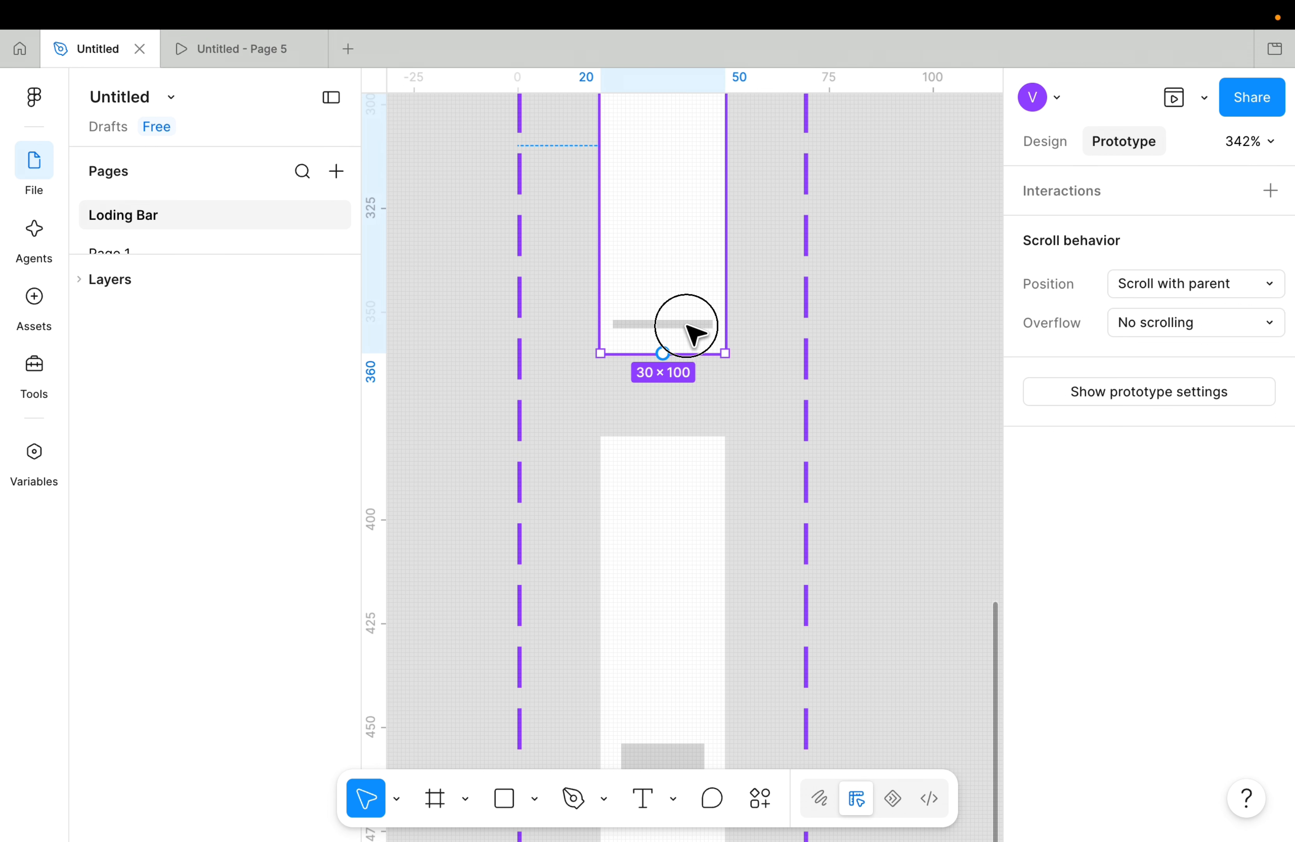
left_click_drag(664, 355, 668, 498)
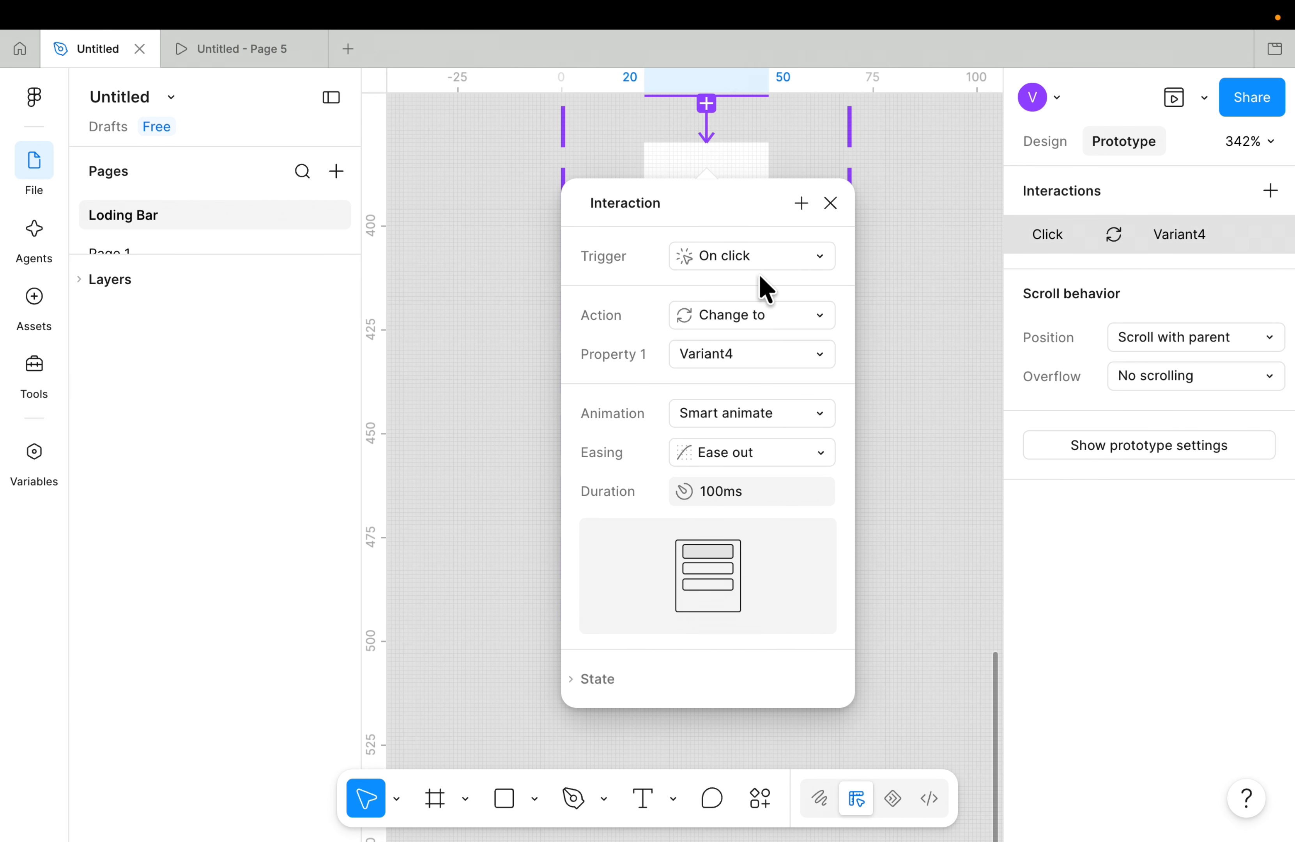
left_click(765, 256)
left_click(766, 553)
left_click(748, 310)
type("1")
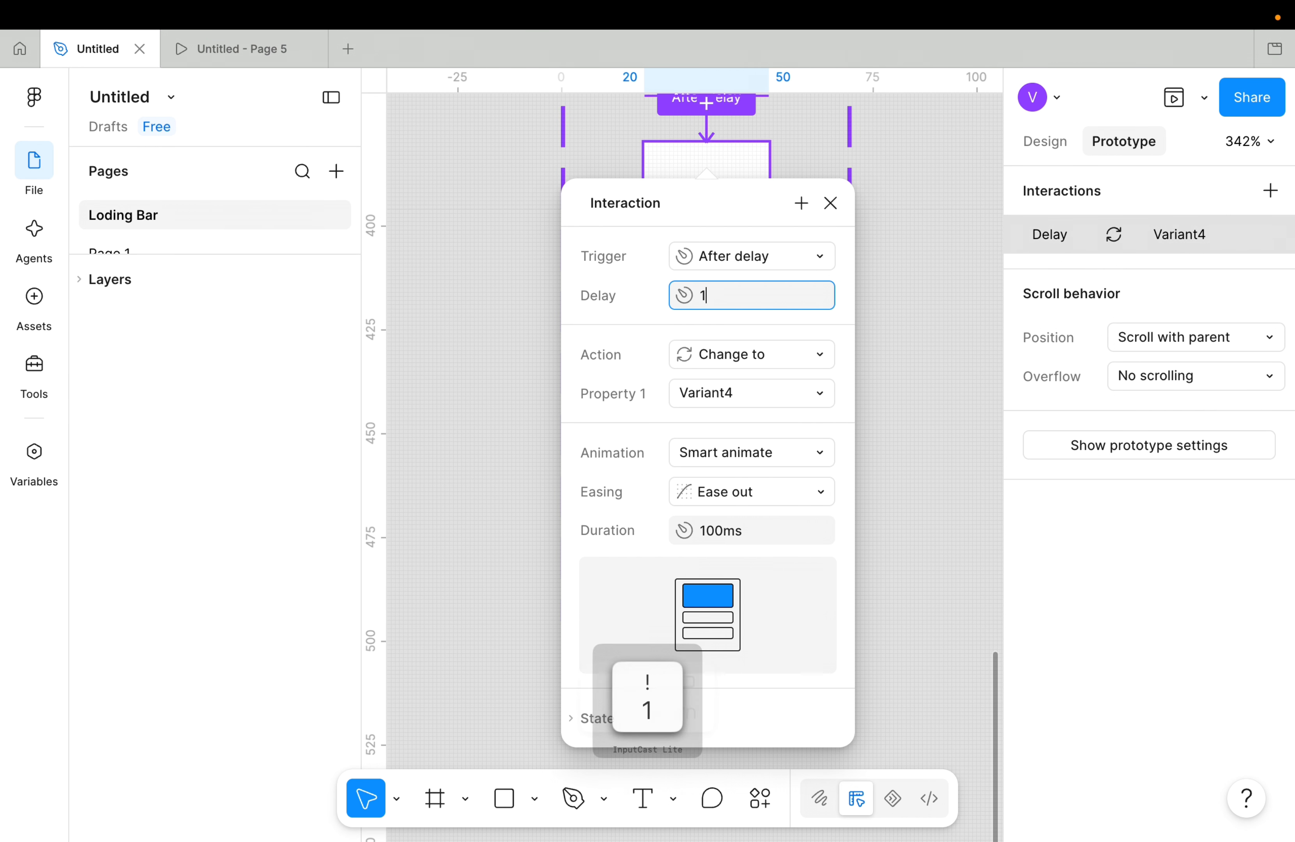
key("Return")
left_click(910, 492)
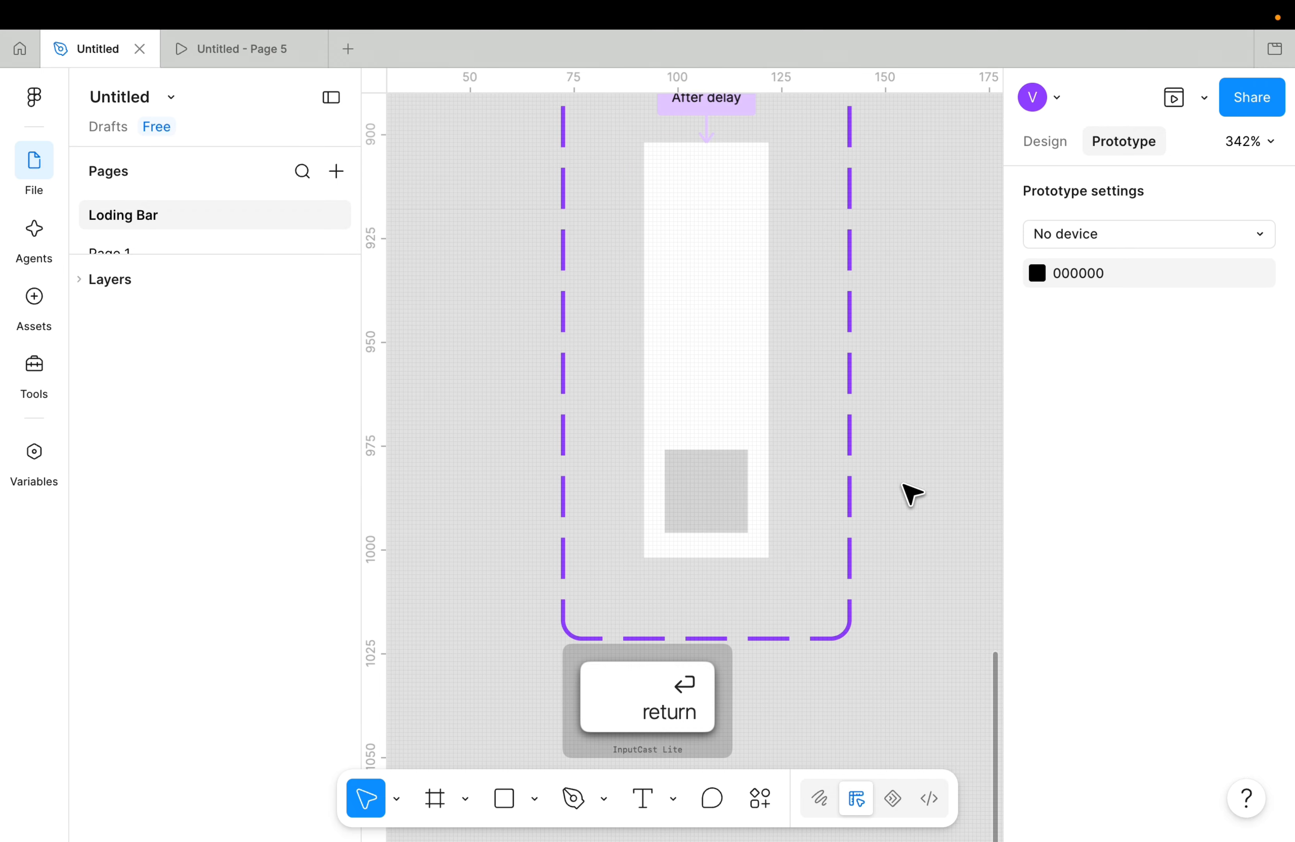
Check the settings of the delay interaction between the third and fourth variants.
scroll(723, 310, "down", 5)
scroll(711, 328, "up", 3)
left_click(665, 403)
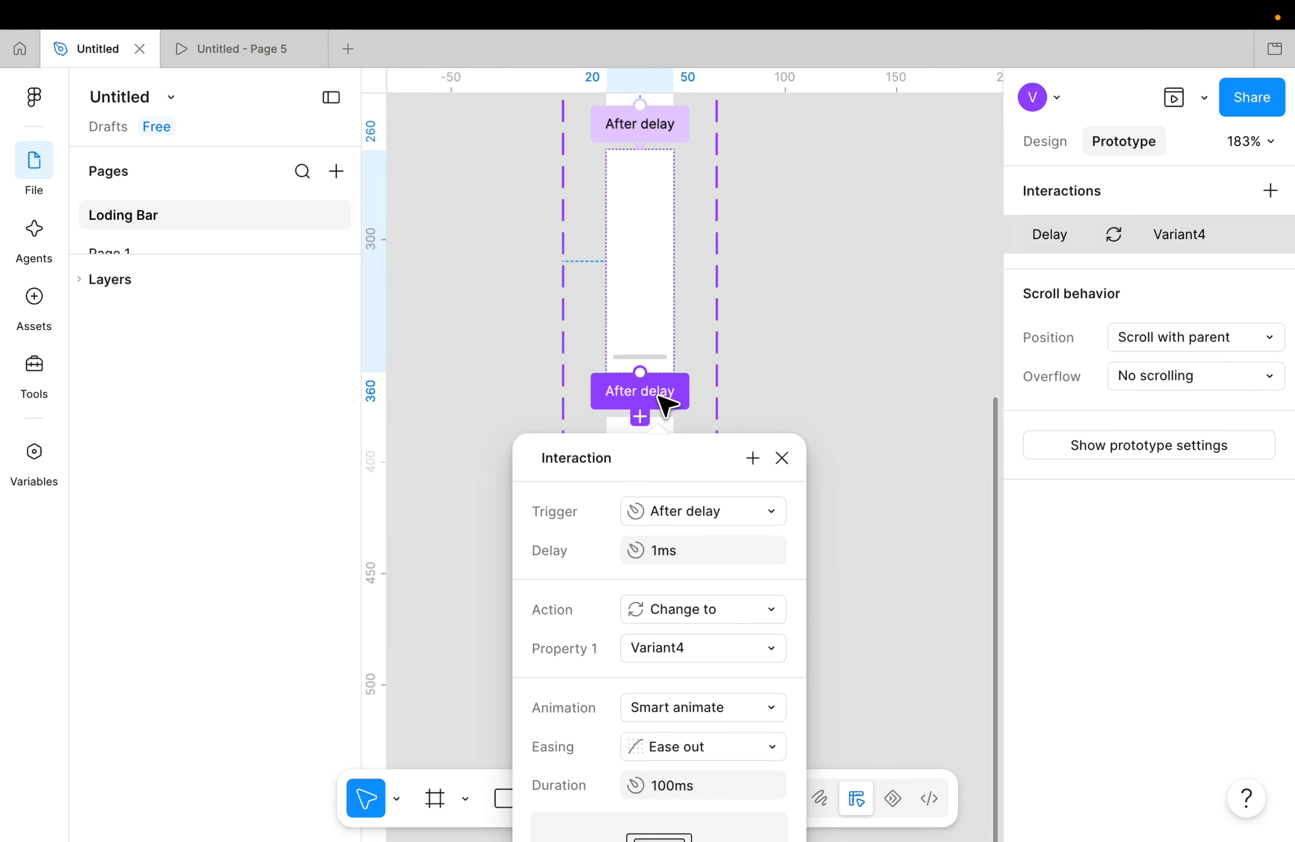
left_click(800, 399)
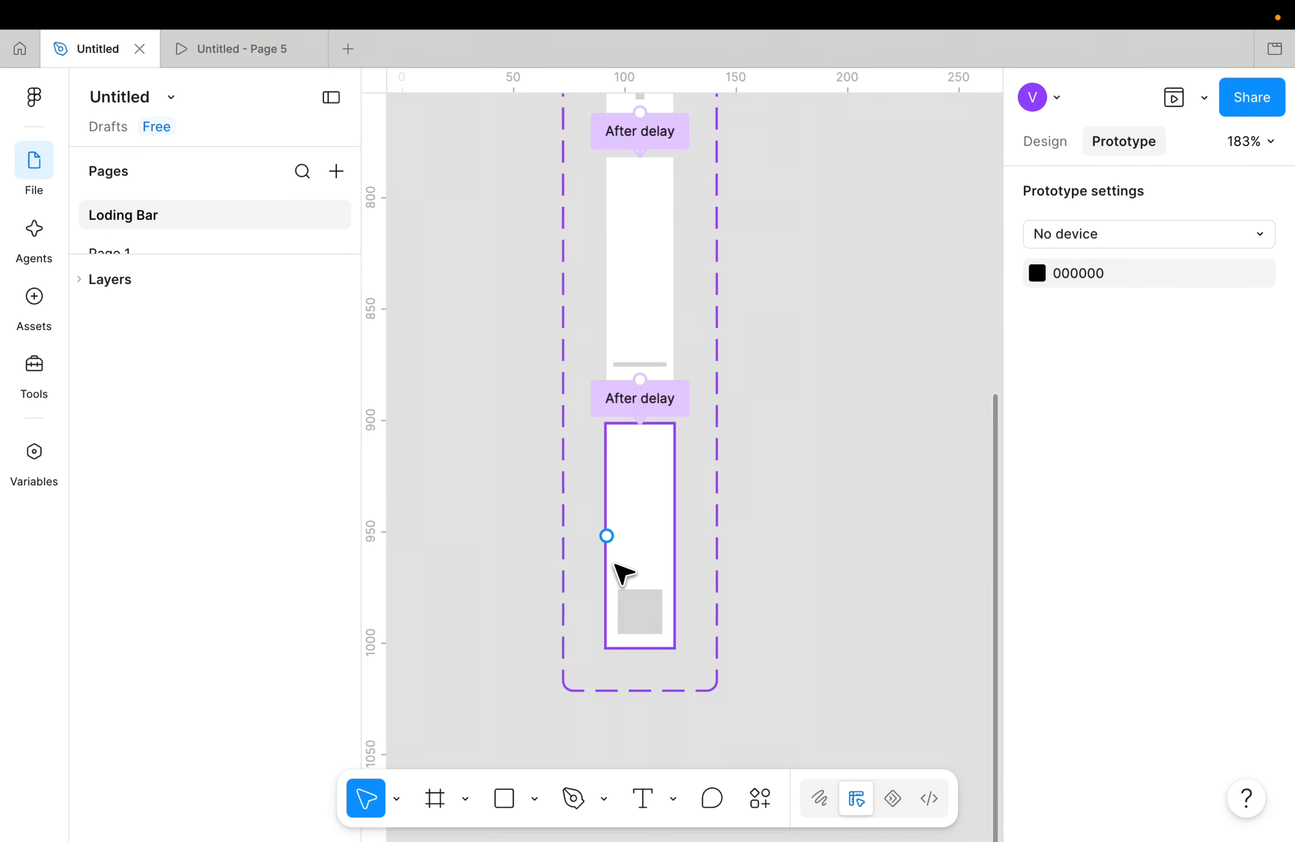
Connect the fourth variant back to the default variant to loop the animation.
scroll(629, 566, "down", 3)
scroll(640, 563, "up", 5)
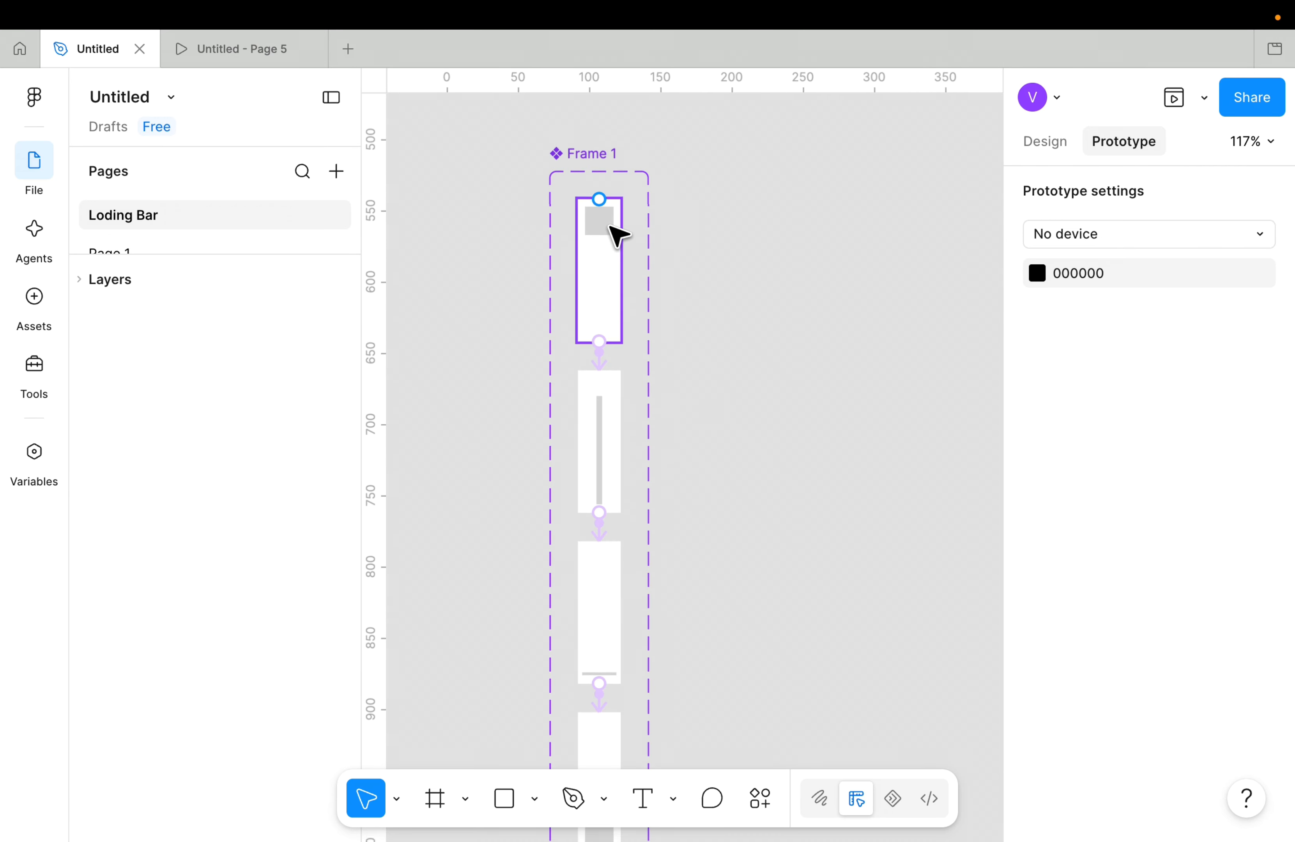
scroll(615, 235, "down", 5)
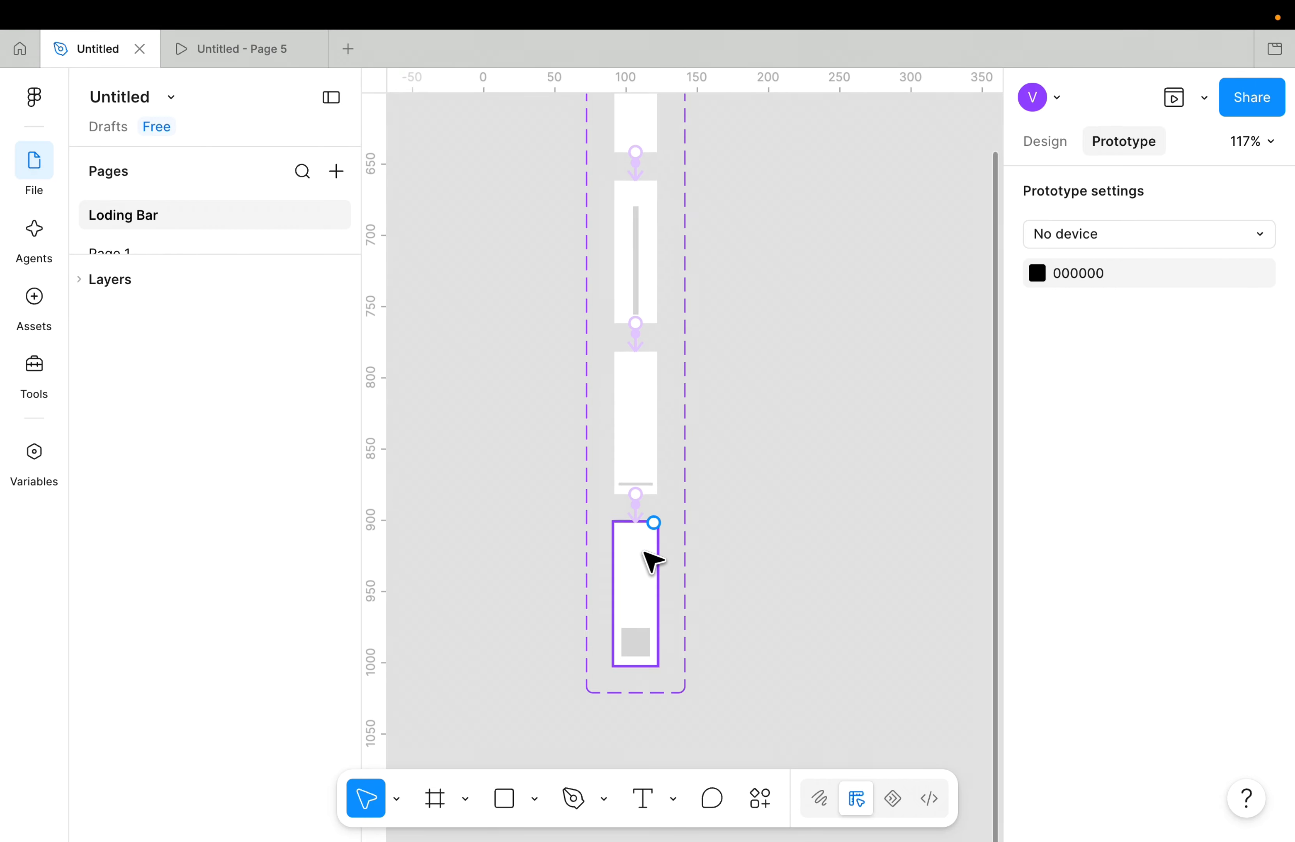
scroll(650, 559, "down", 2)
left_click_drag(656, 599, 641, 211)
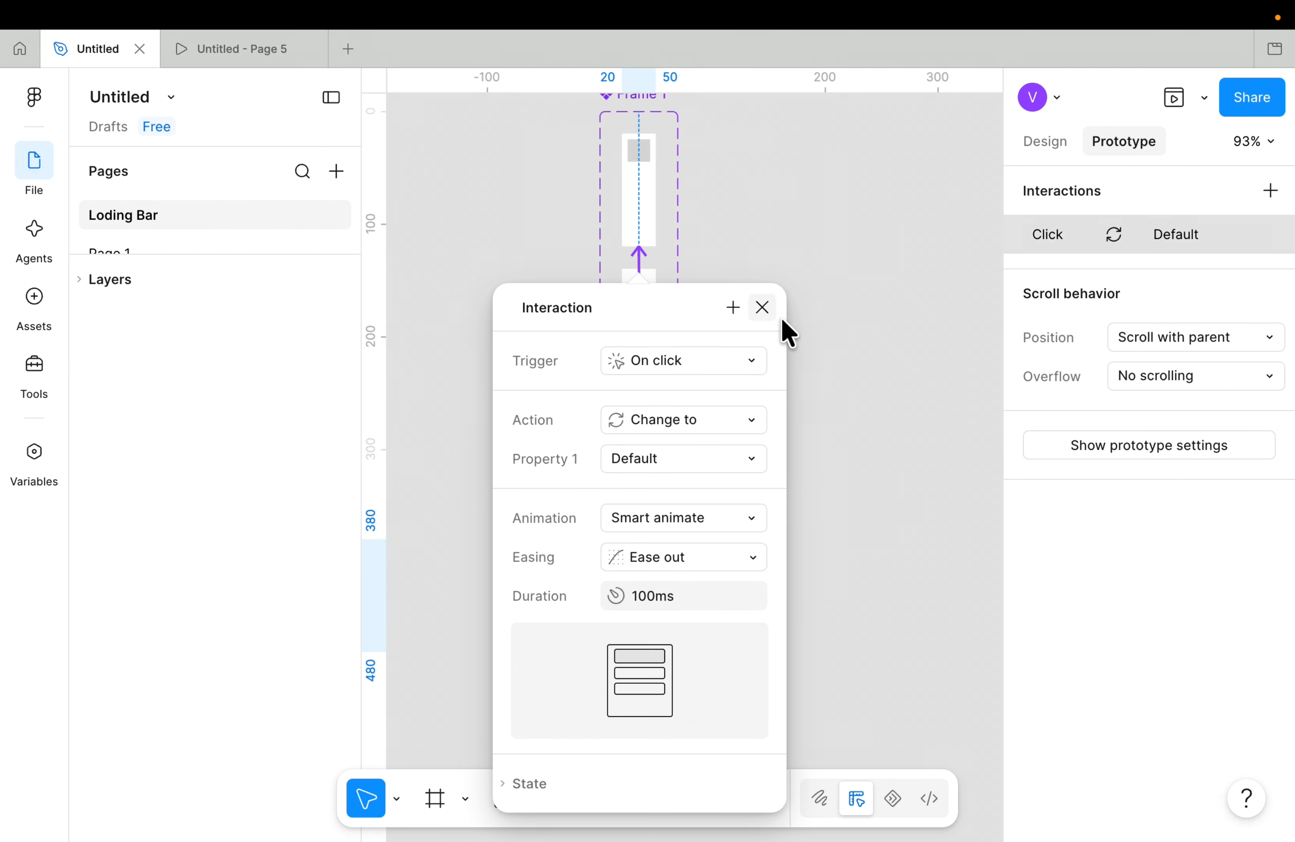
Set the interaction returning to the default variant to trigger After delay with a 1 ms delay and Ease out back easing.
left_click(731, 372)
left_click(695, 667)
left_click(692, 399)
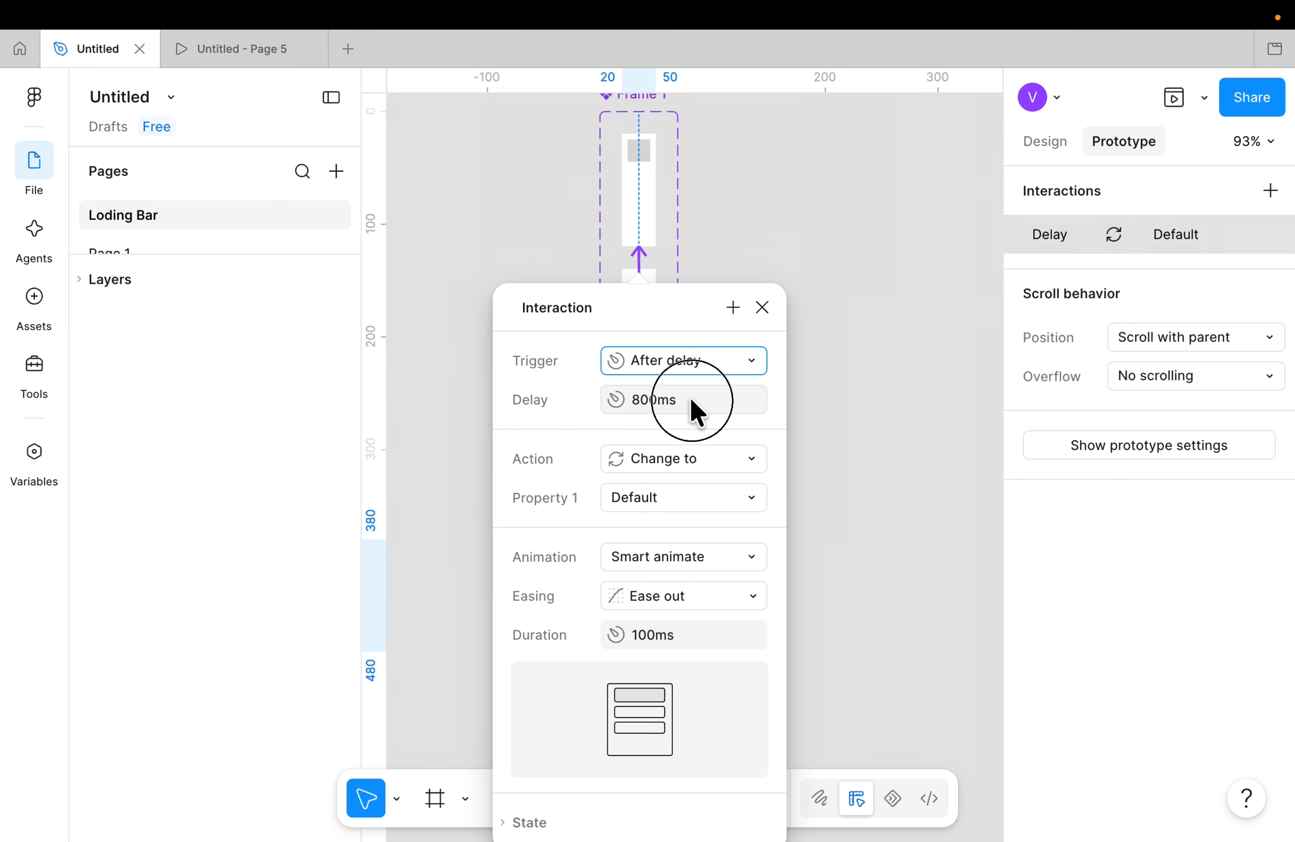
type("1")
key("Return")
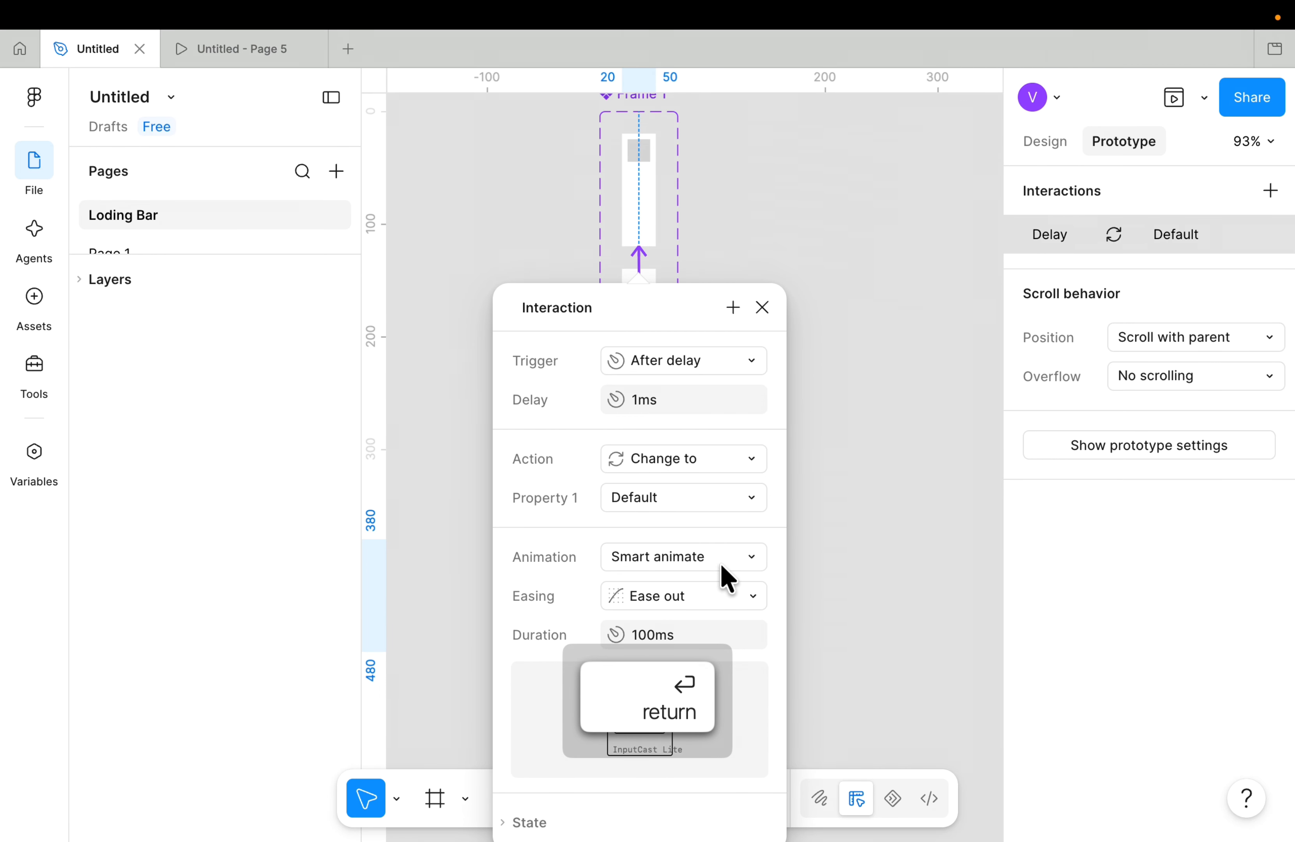
left_click(689, 602)
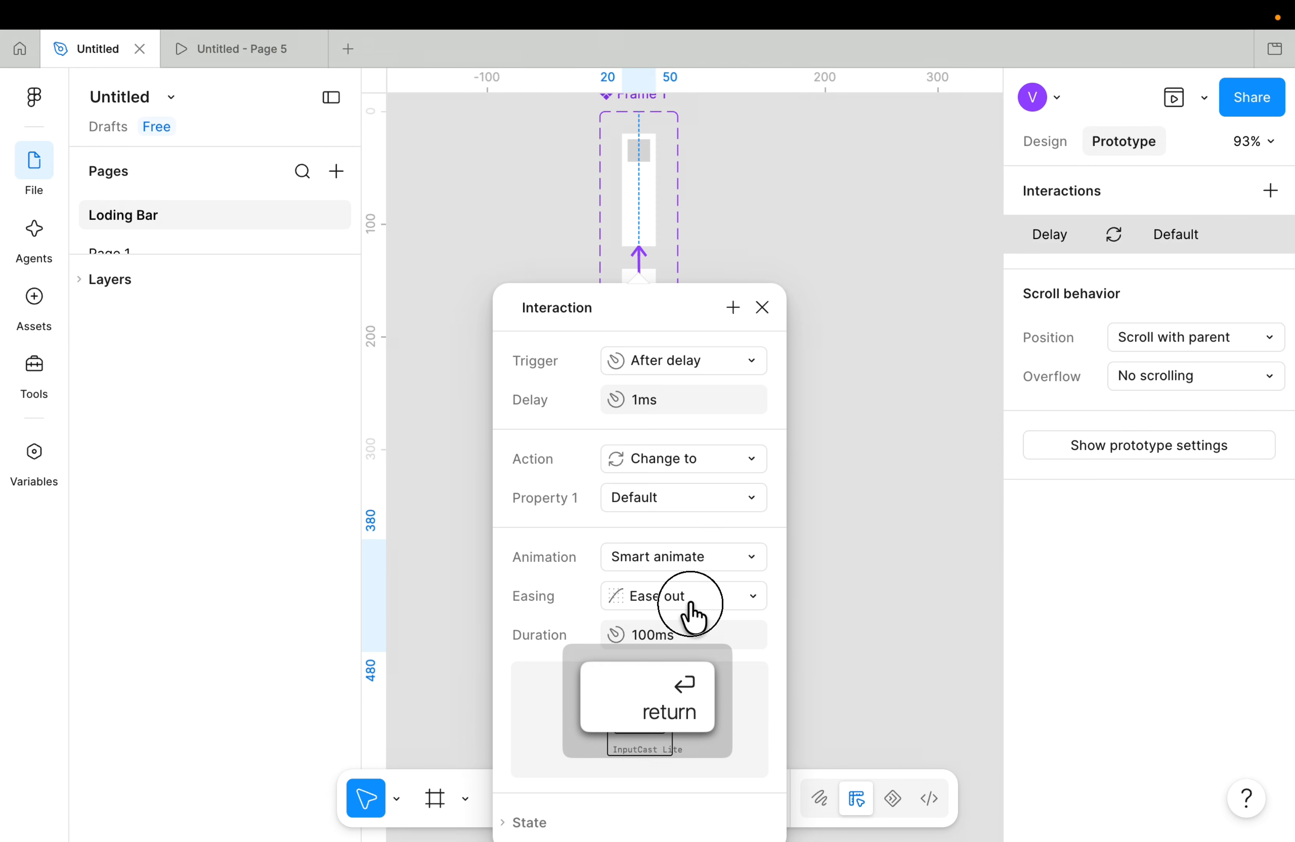
scroll(693, 613, "down", 1)
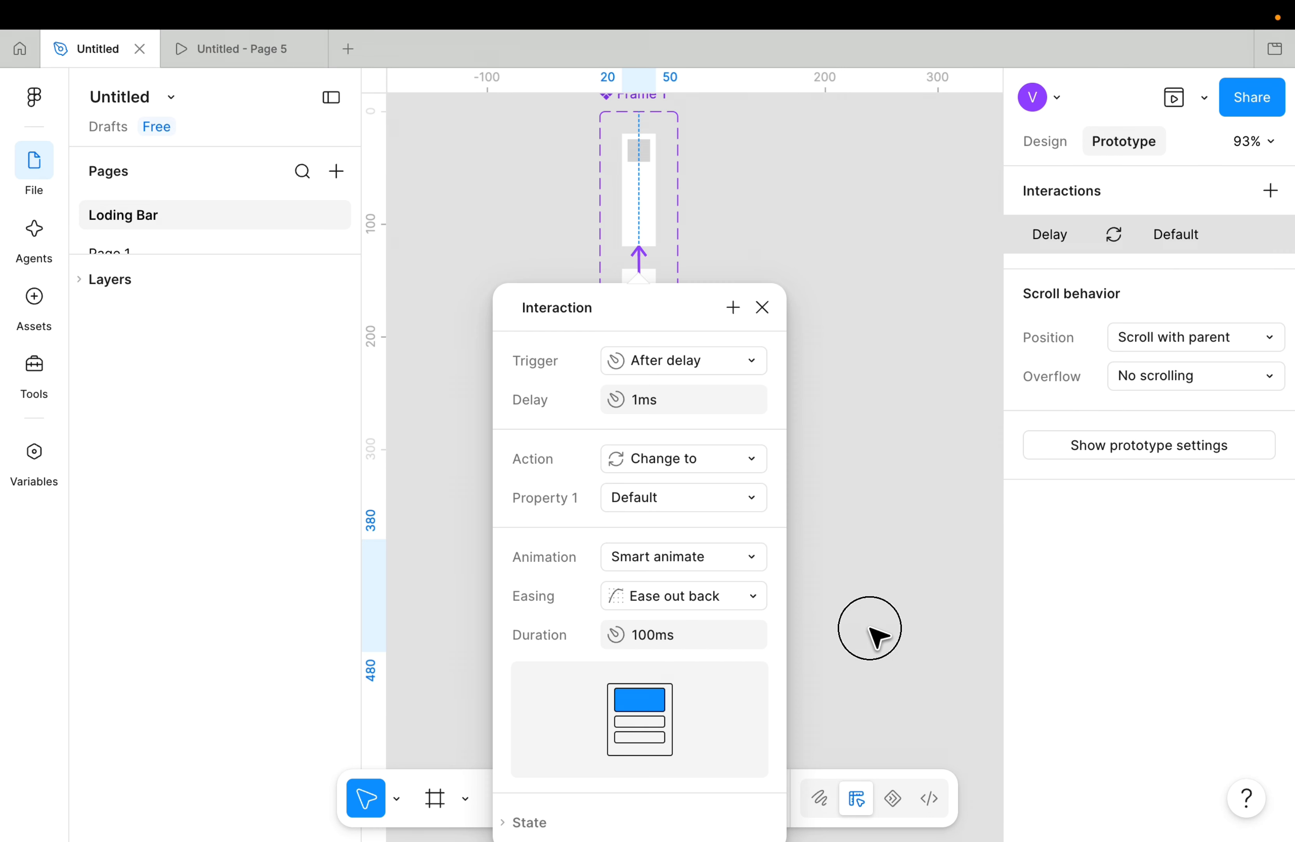
left_click(869, 627)
Draw a new frame about 265 × 246 on the empty canvas beside the component set.
scroll(870, 627, "down", 5)
scroll(869, 627, "right", 6)
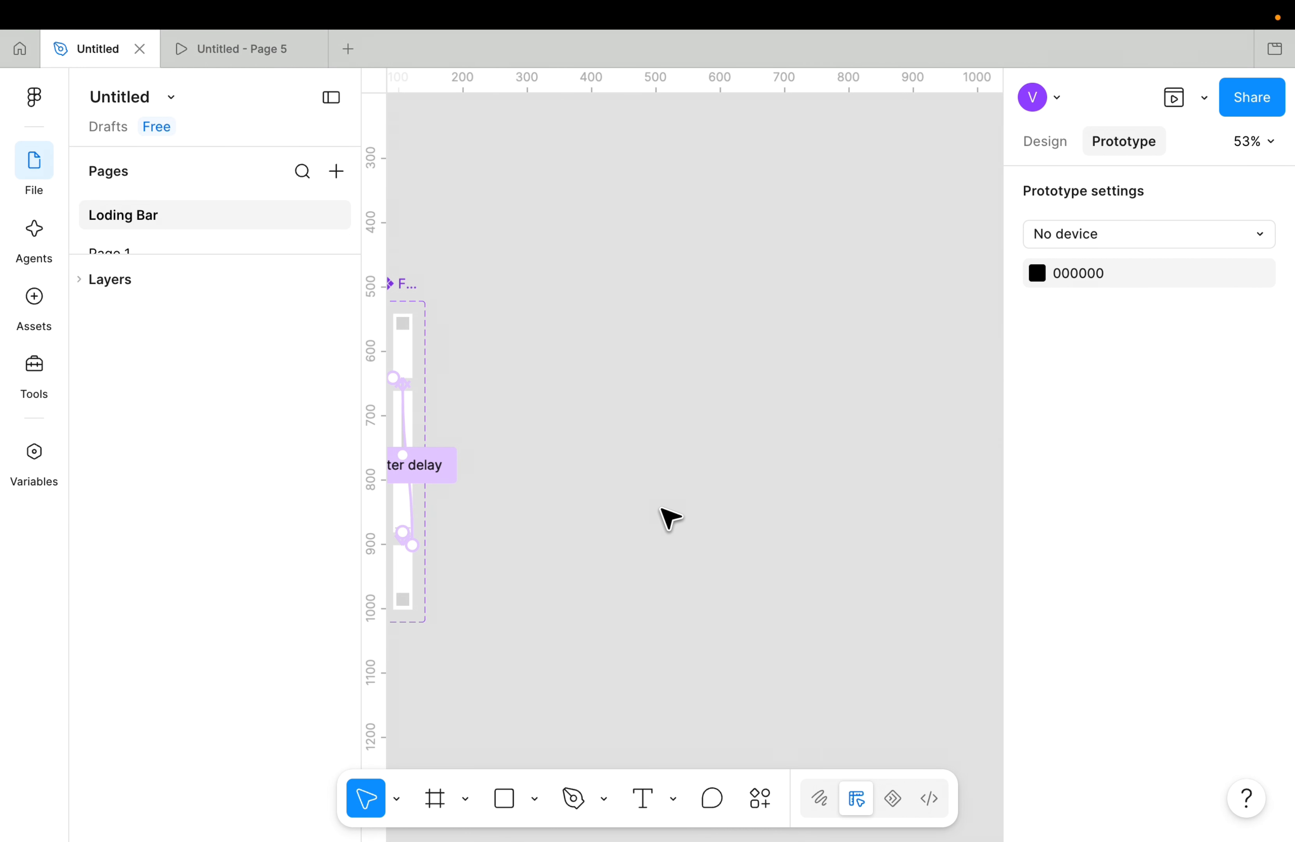
scroll(669, 516, "up", 4)
scroll(668, 518, "left", 6)
scroll(668, 518, "right", 3)
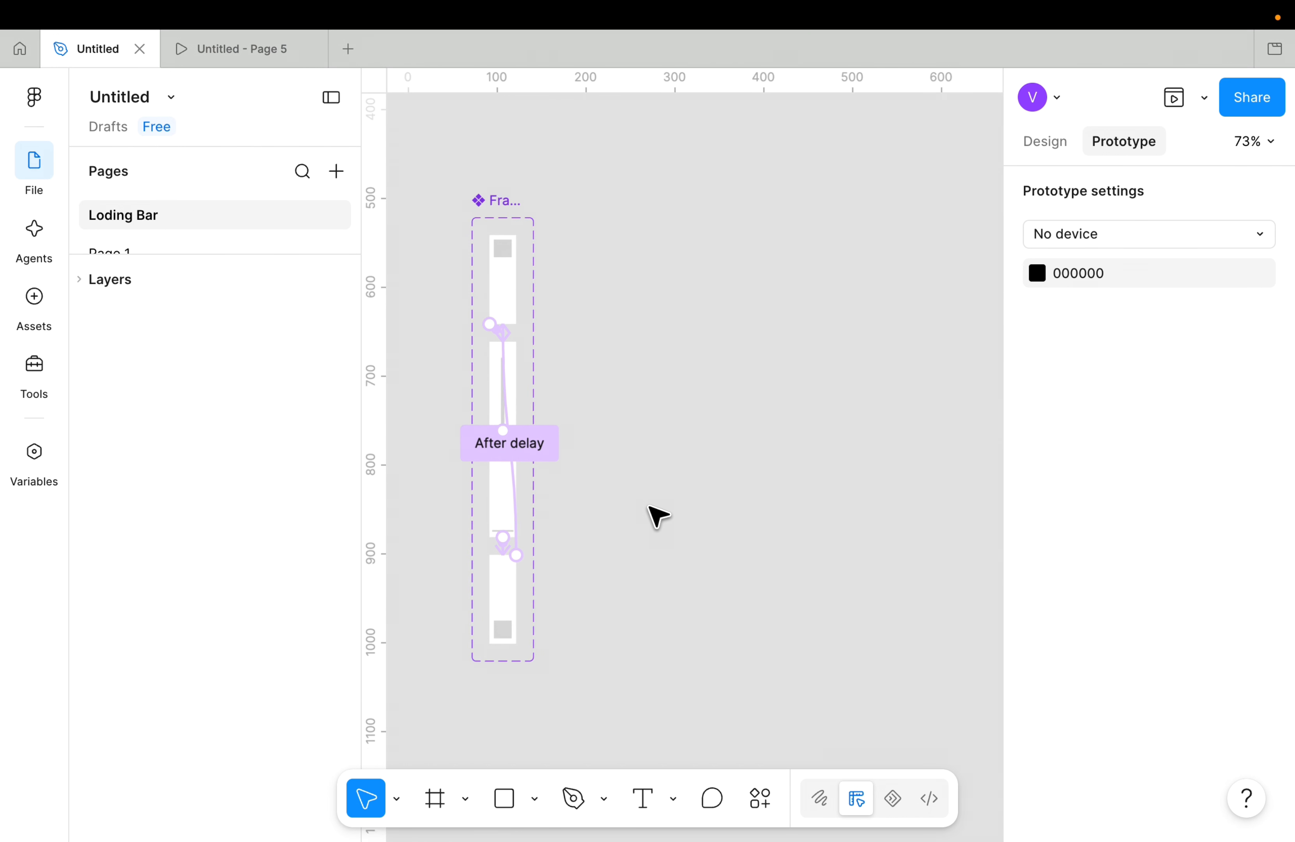
scroll(657, 517, "right", 2)
key("f")
left_click_drag(575, 320, 811, 539)
Copy the default variant into Frame 2 and position the instance at the frame's center, about X 118, Y 73.
left_click(448, 295)
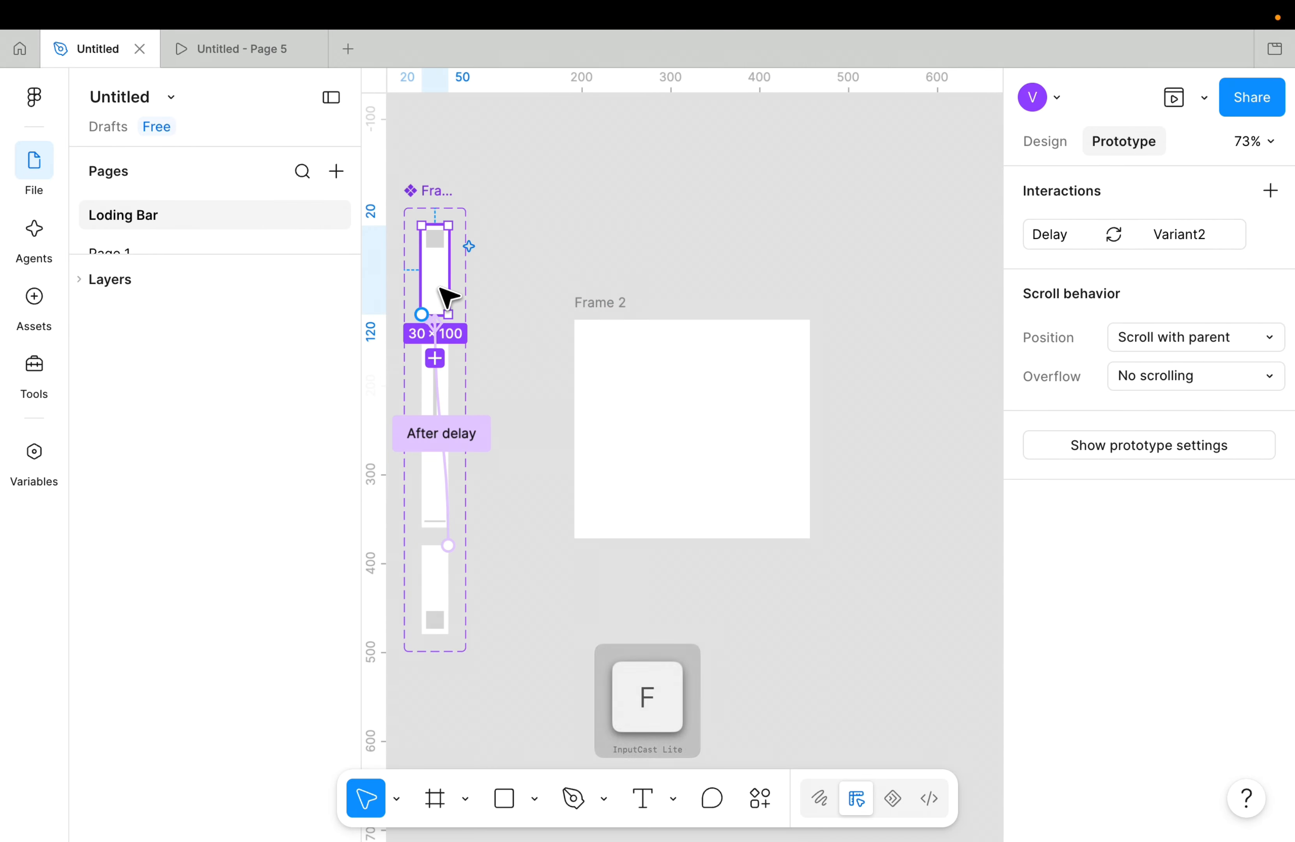
key("super+c")
left_click(606, 306)
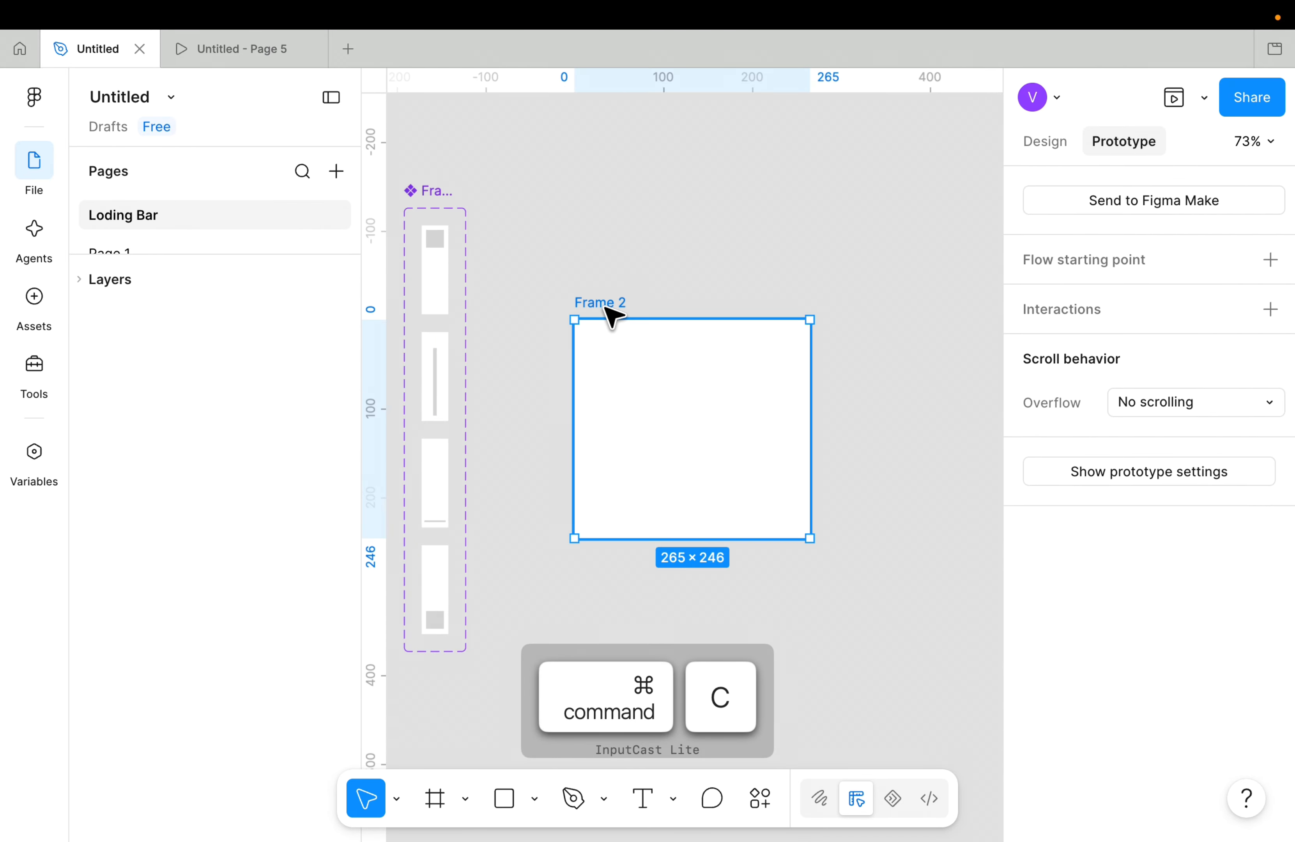
scroll(608, 312, "up", 2)
key("super+v")
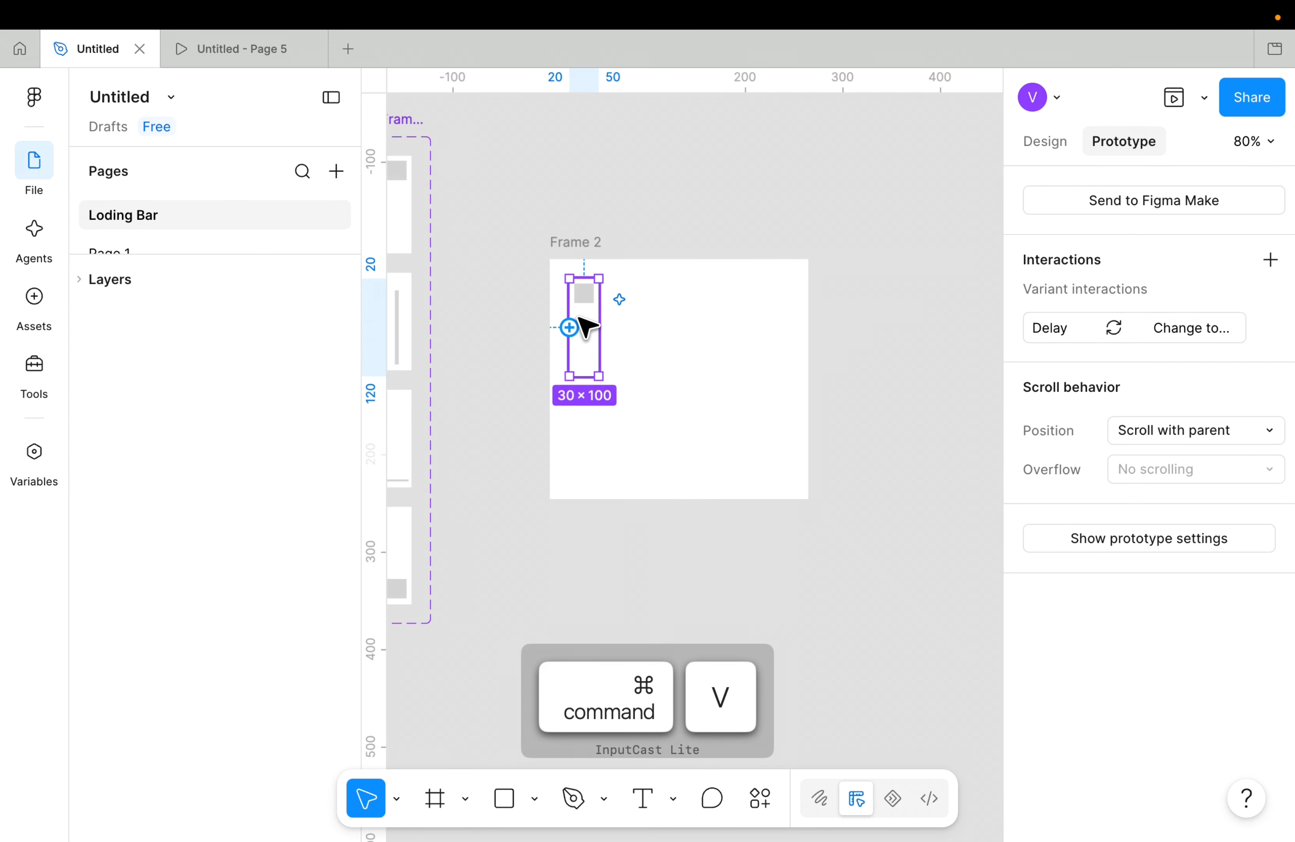
scroll(581, 327, "up", 5)
left_click_drag(589, 309, 743, 375)
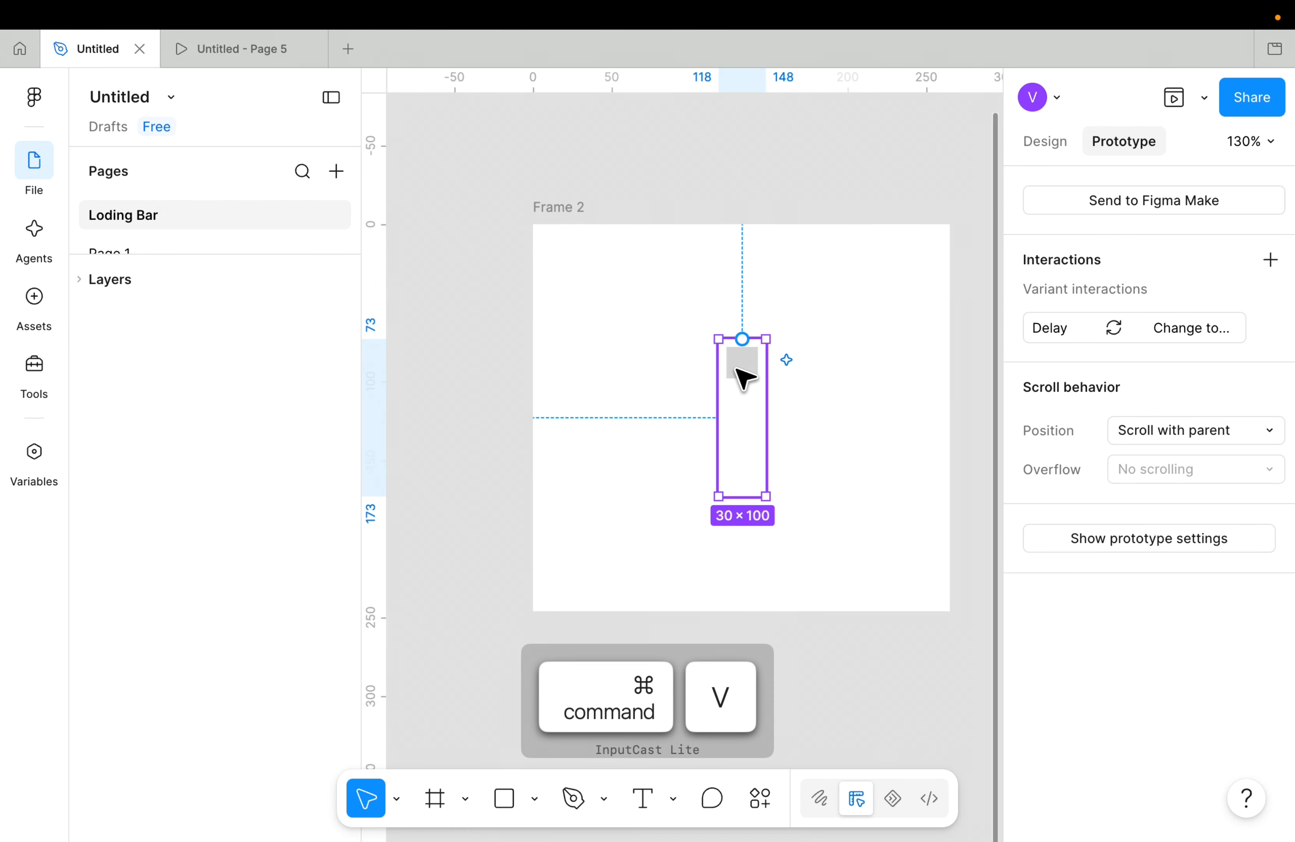
Preview the loading animation in Frame 2, and close the preview.
left_click(556, 211)
scroll(558, 214, "down", 3)
scroll(557, 213, "right", 3)
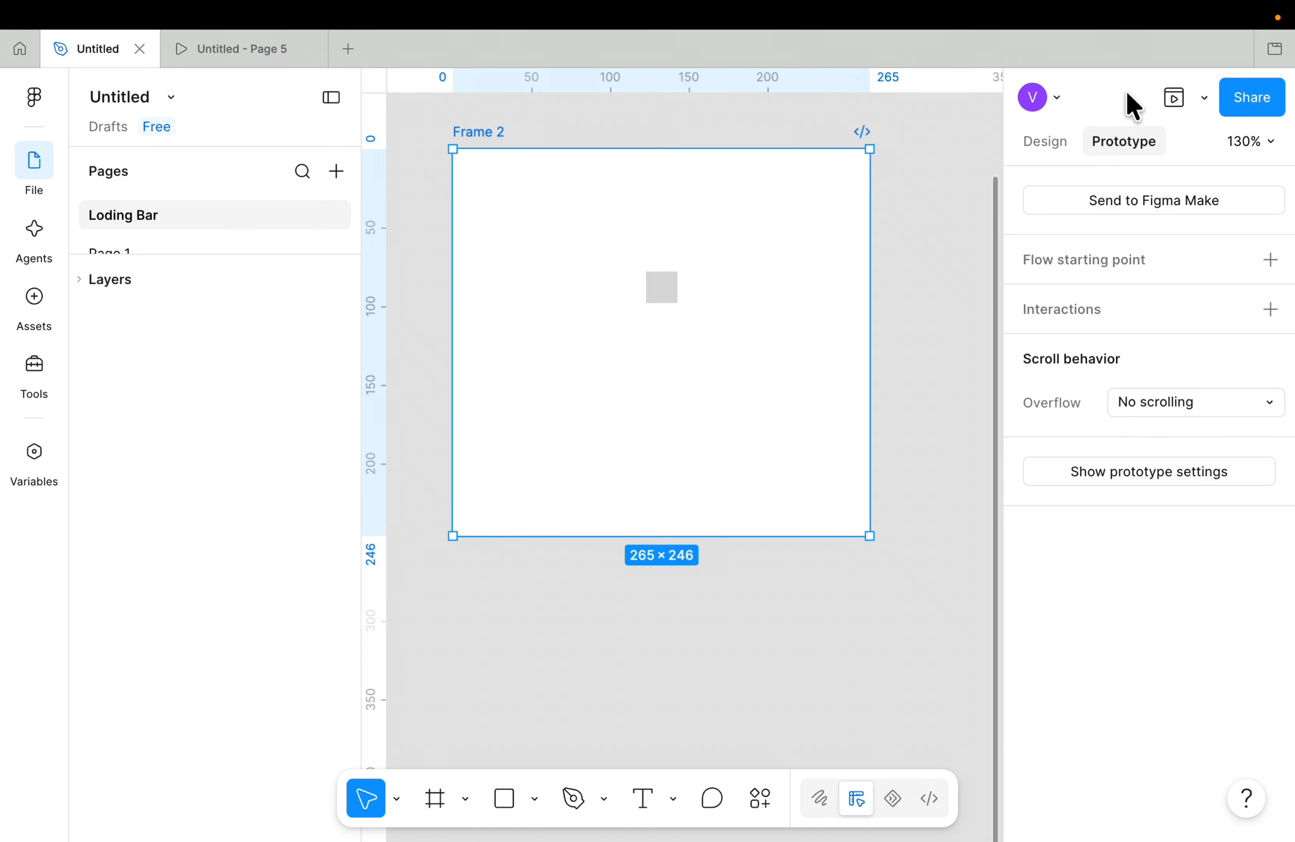
left_click(1172, 100)
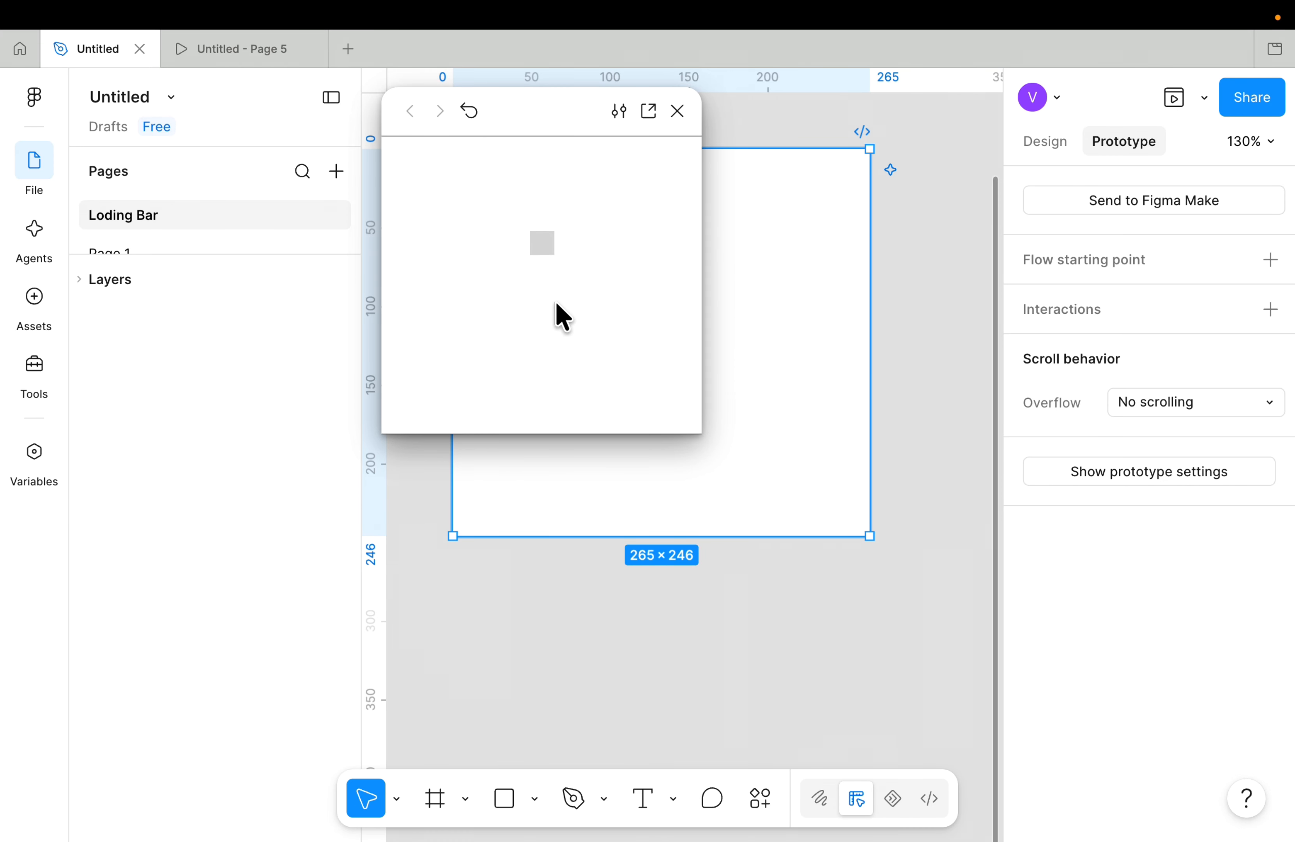
left_click(677, 111)
Set the animation duration of the interaction from the fourth variant back to the default to 200 ms.
scroll(693, 116, "down", 3)
scroll(693, 115, "left", 5)
left_click(728, 462)
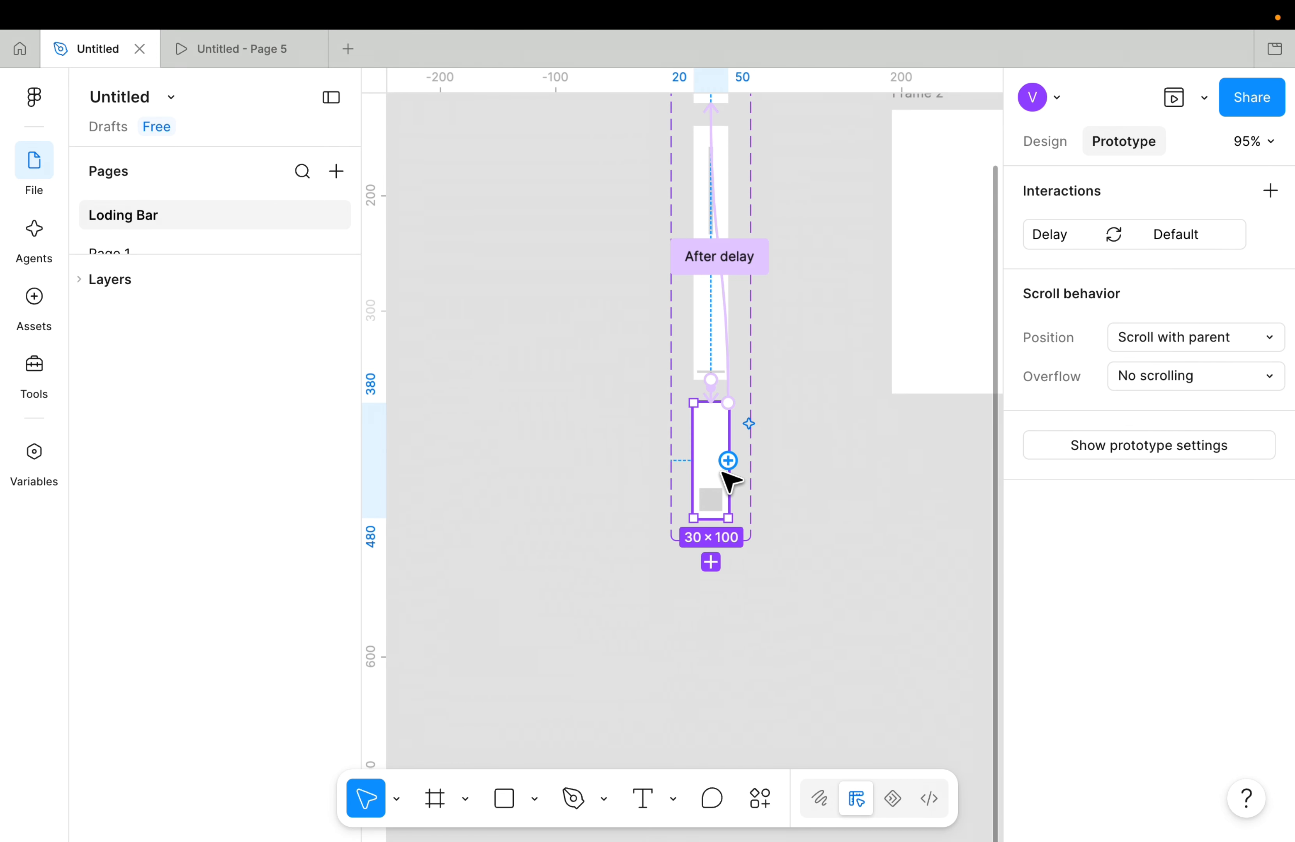
scroll(729, 438, "up", 3)
left_click(721, 345)
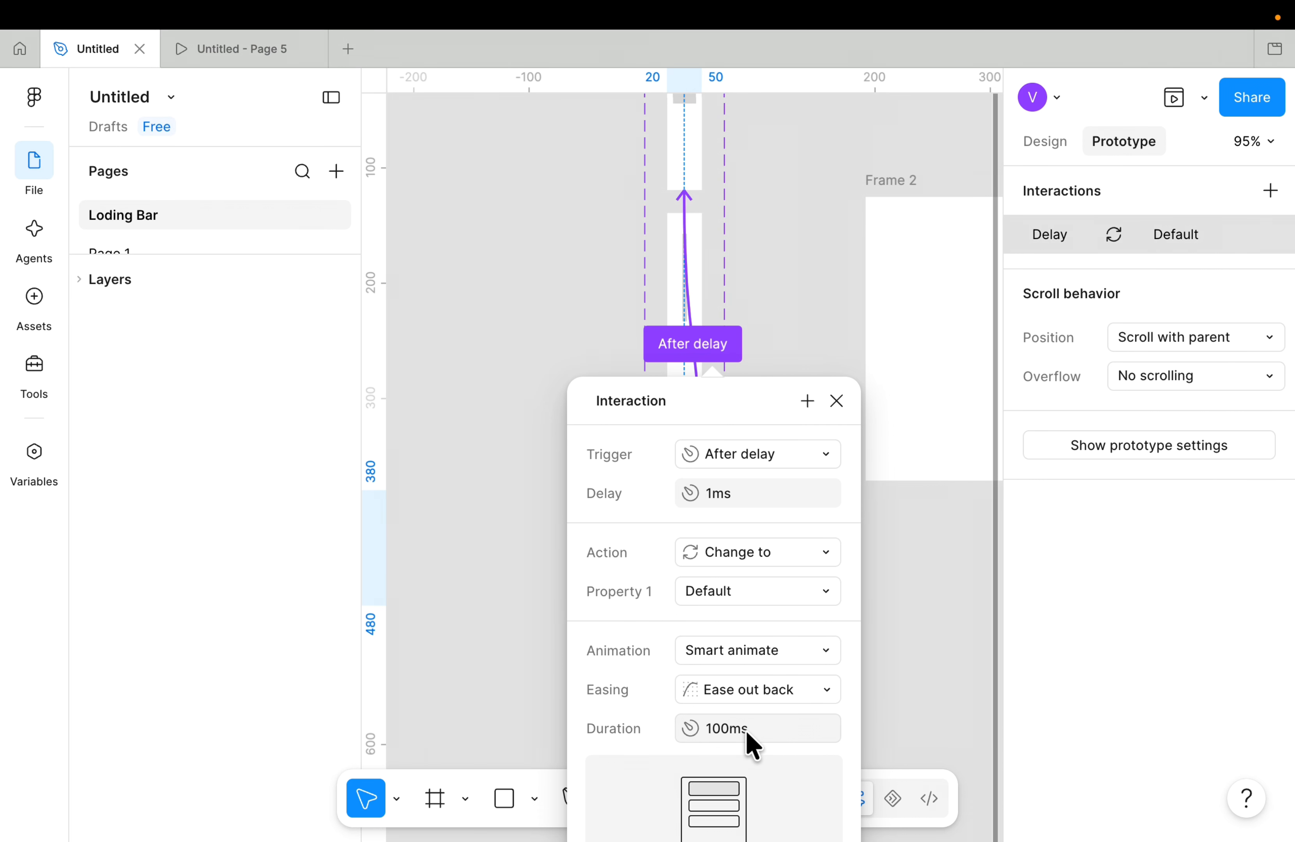
type("200")
key("Return")
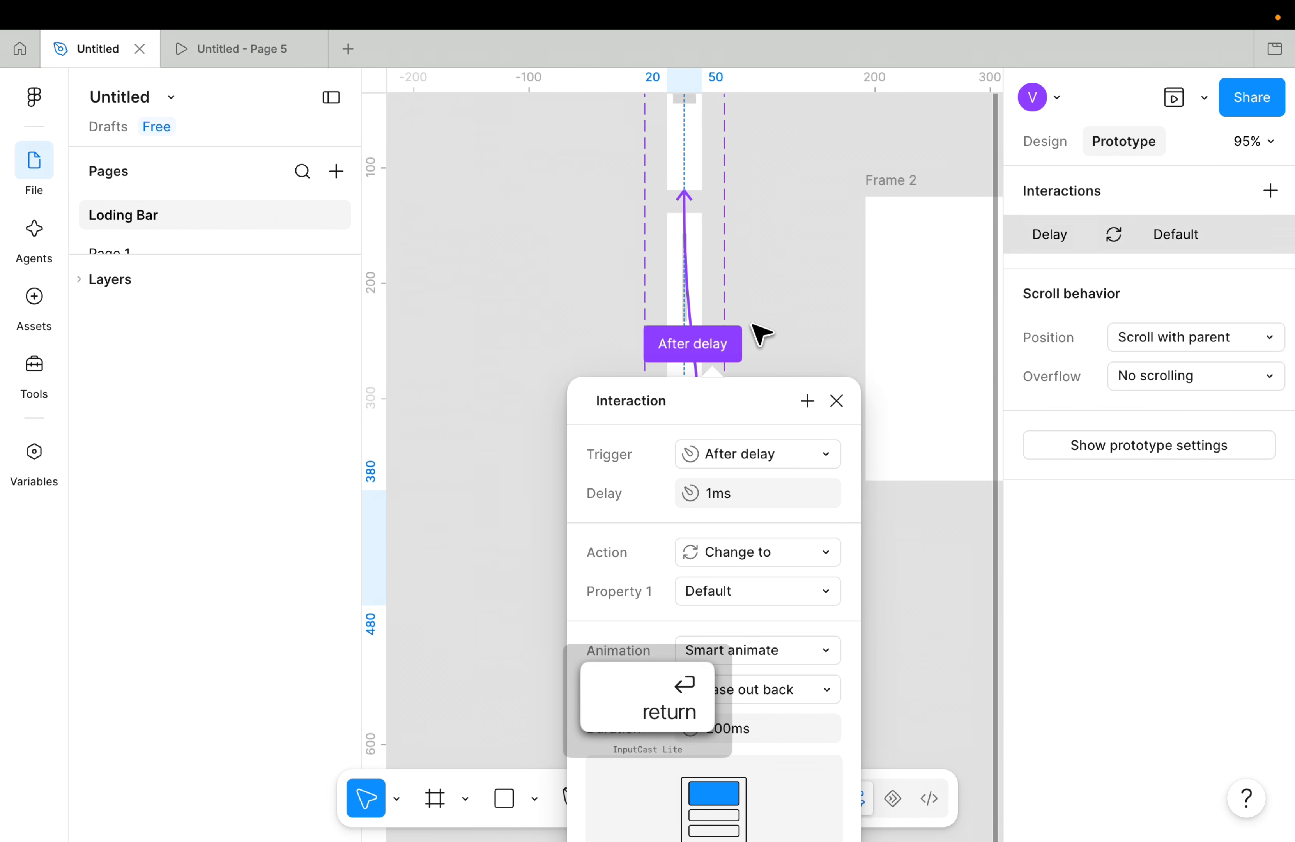
Preview Frame 2 again to check the animation with the changed duration, and close the preview.
scroll(710, 274, "right", 5)
left_click(643, 222)
left_click(1170, 96)
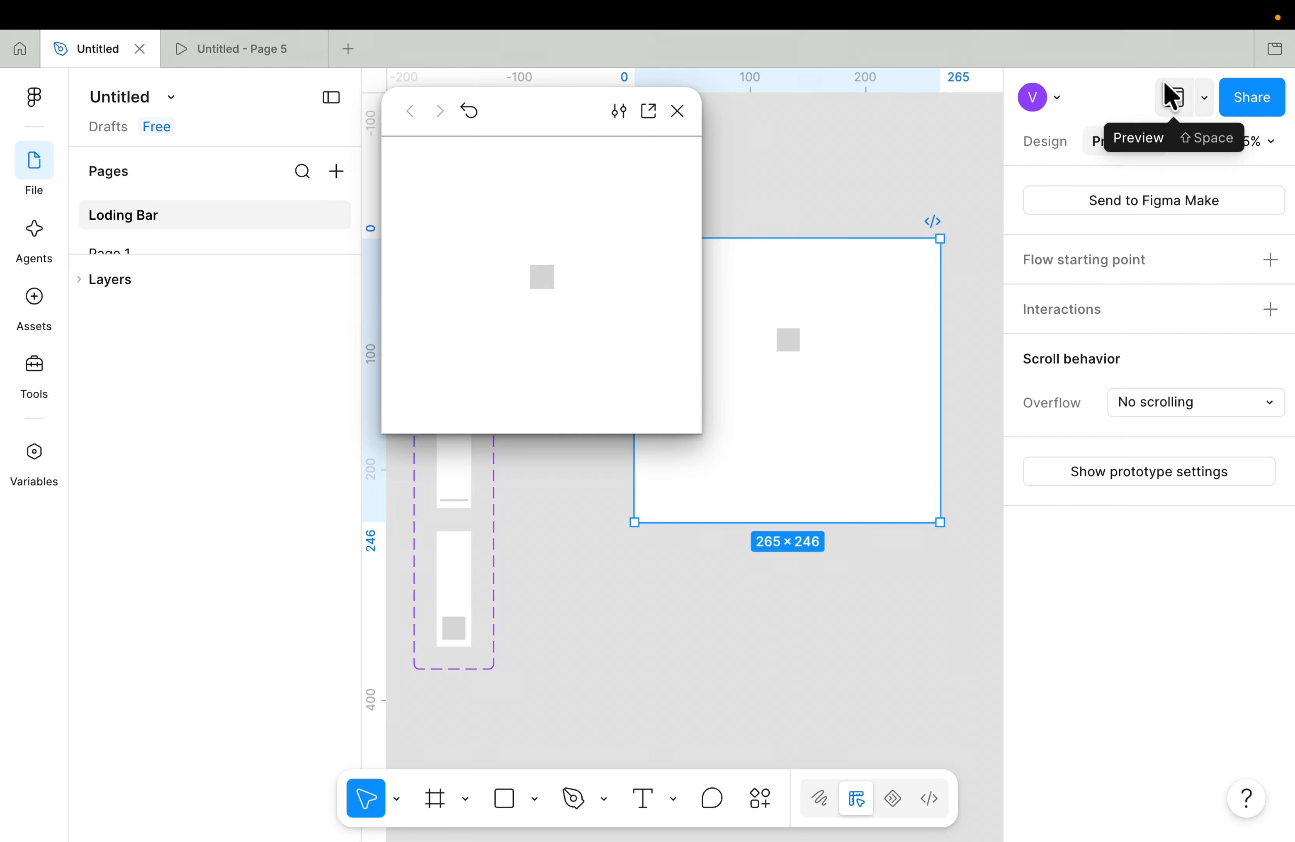
left_click(677, 111)
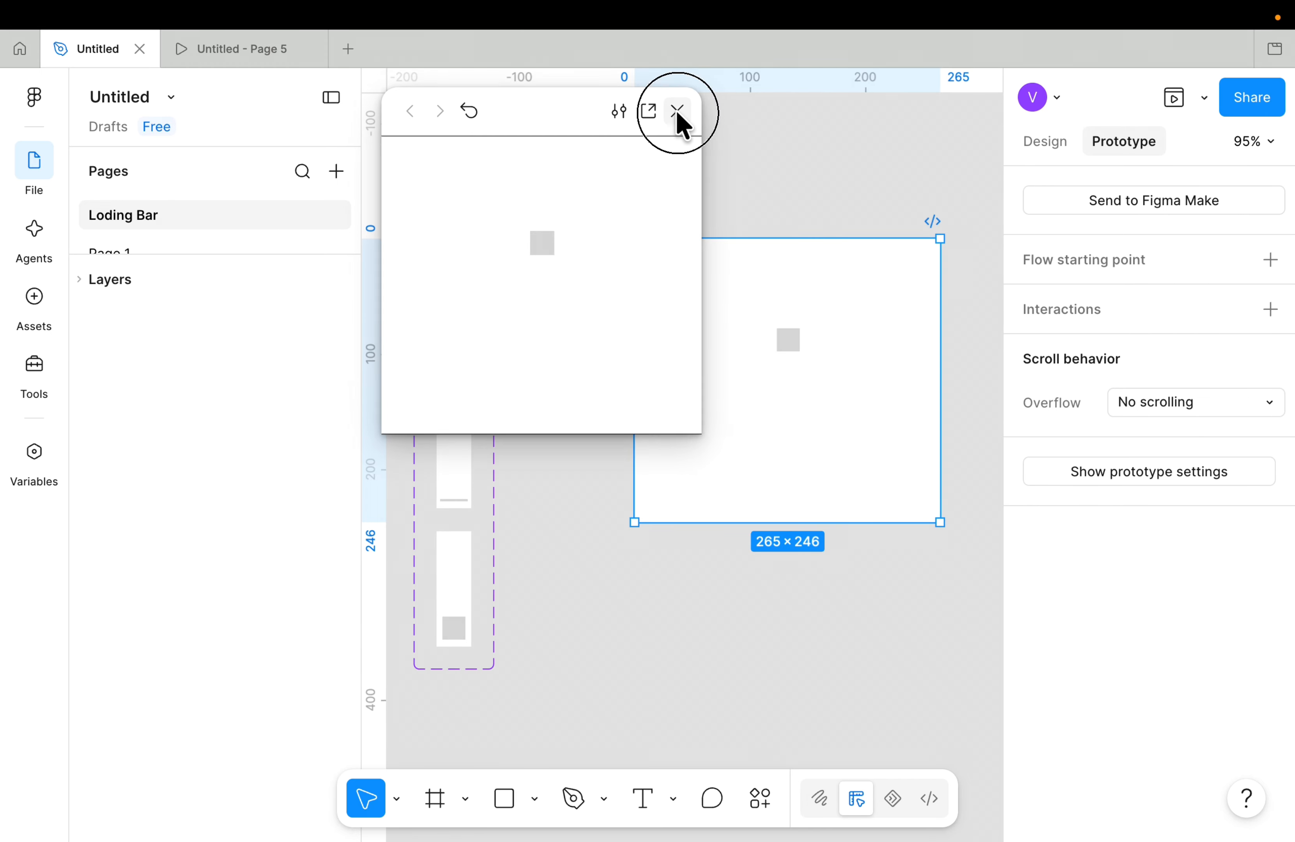
Move Frame 2 farther from the component set to free up space between them.
scroll(738, 185, "up", 3)
scroll(741, 219, "right", 2)
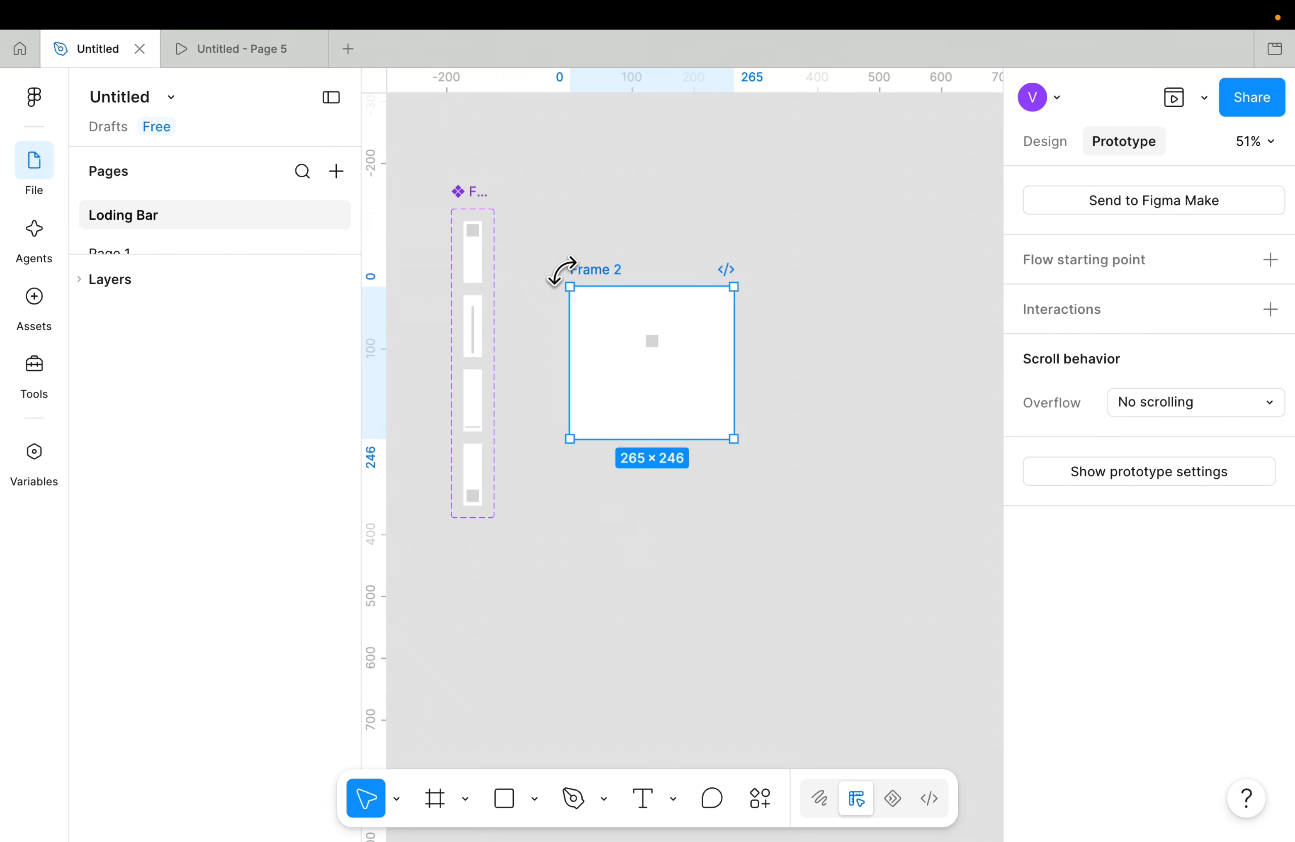
left_click_drag(578, 274, 766, 281)
Duplicate the component set with its four variants and place the copy level beside the original.
left_click(459, 195)
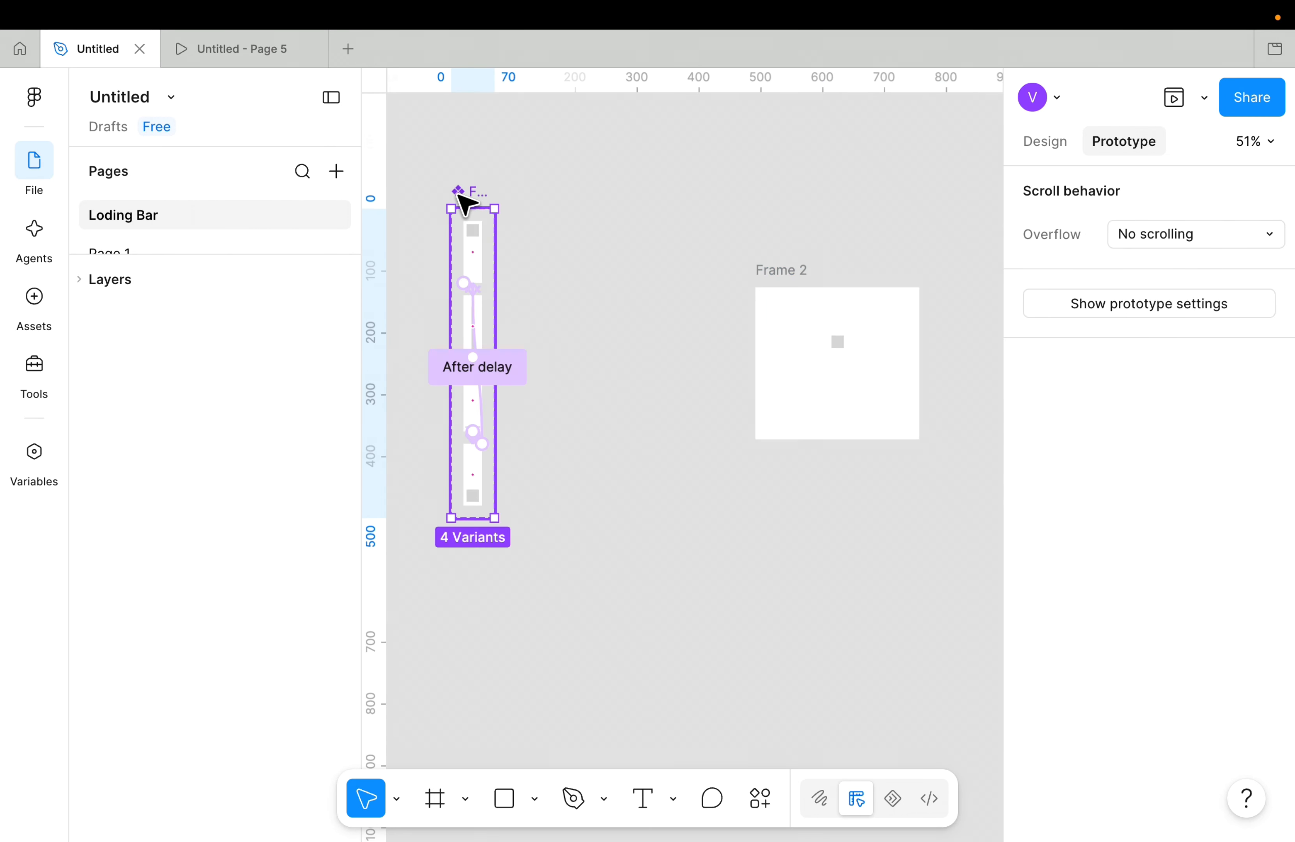
scroll(460, 196, "up", 4)
scroll(463, 196, "down", 2)
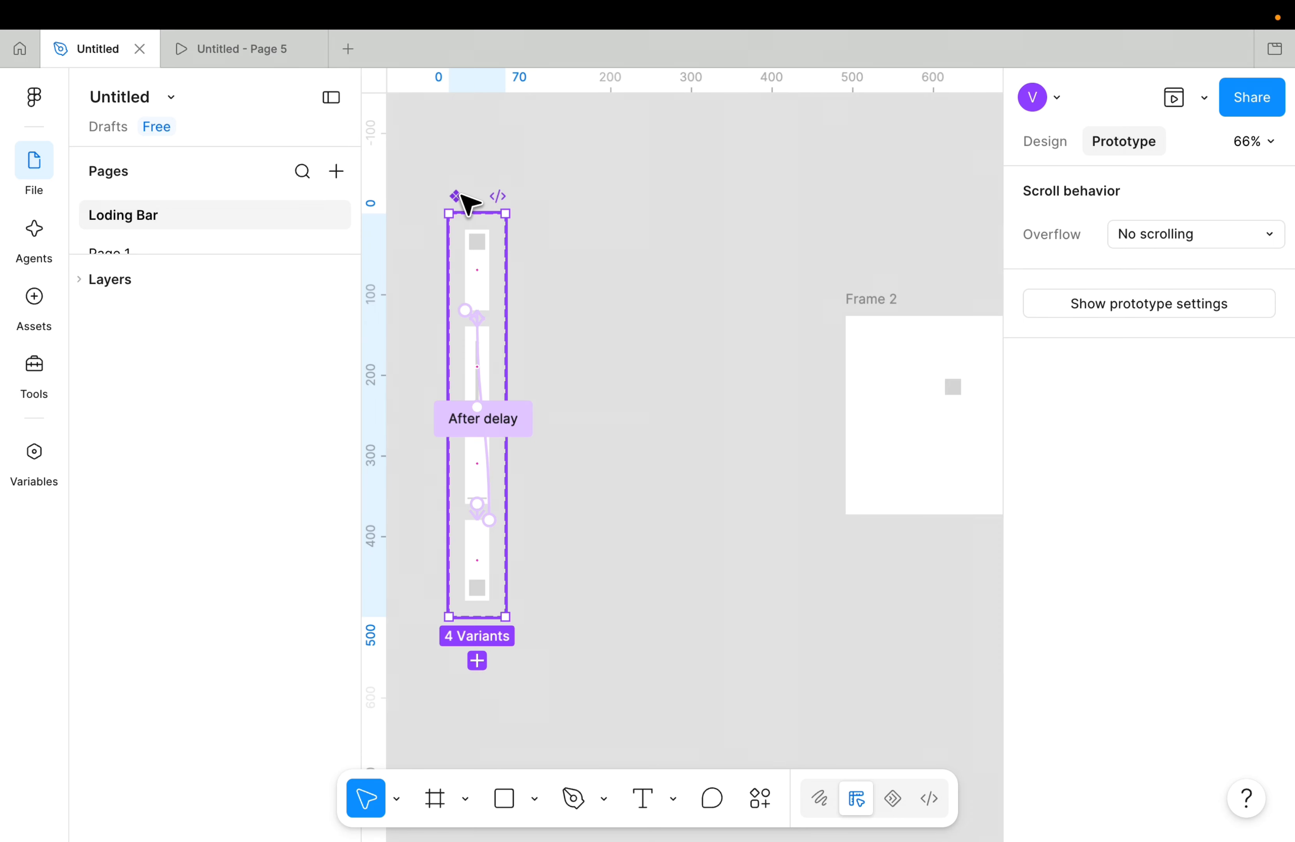
scroll(469, 204, "down", 2)
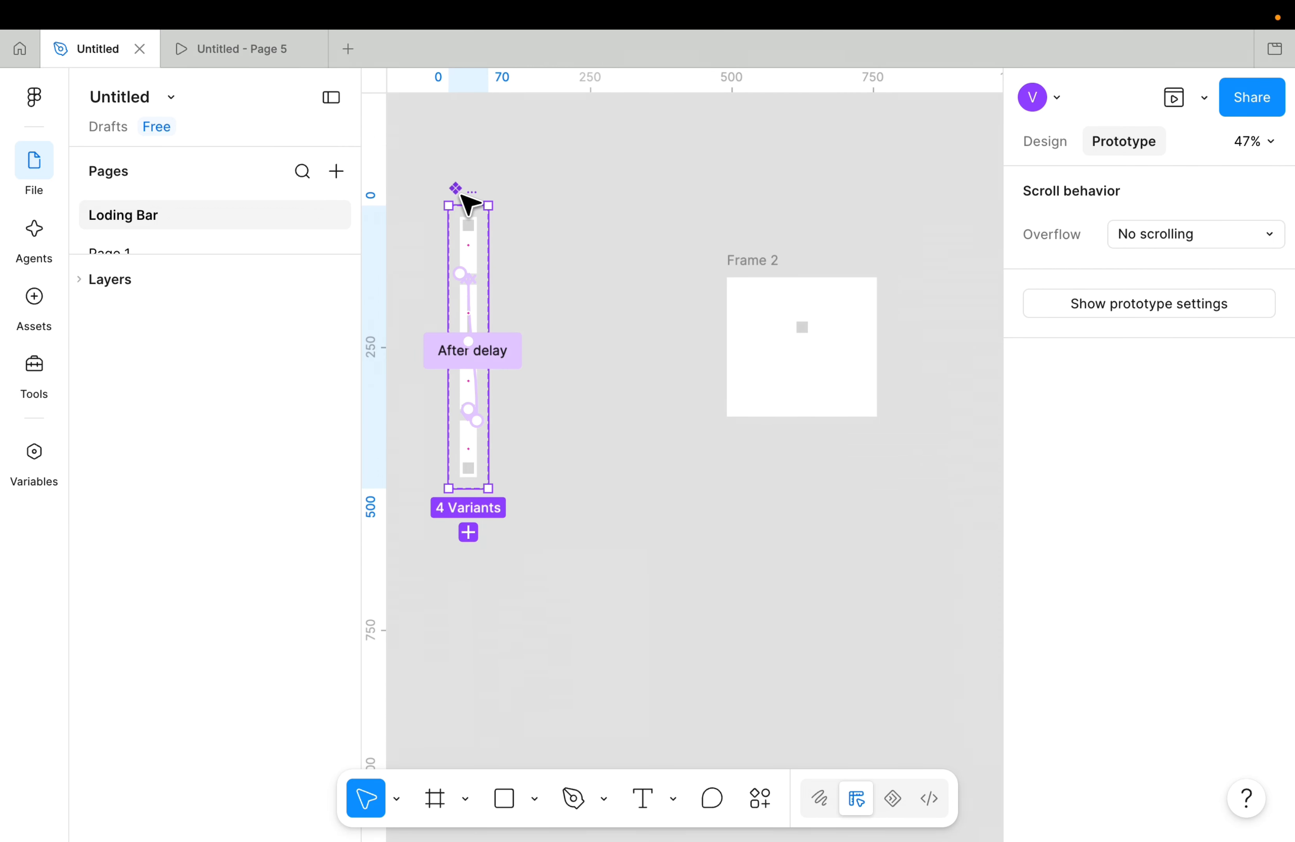
key("super+d")
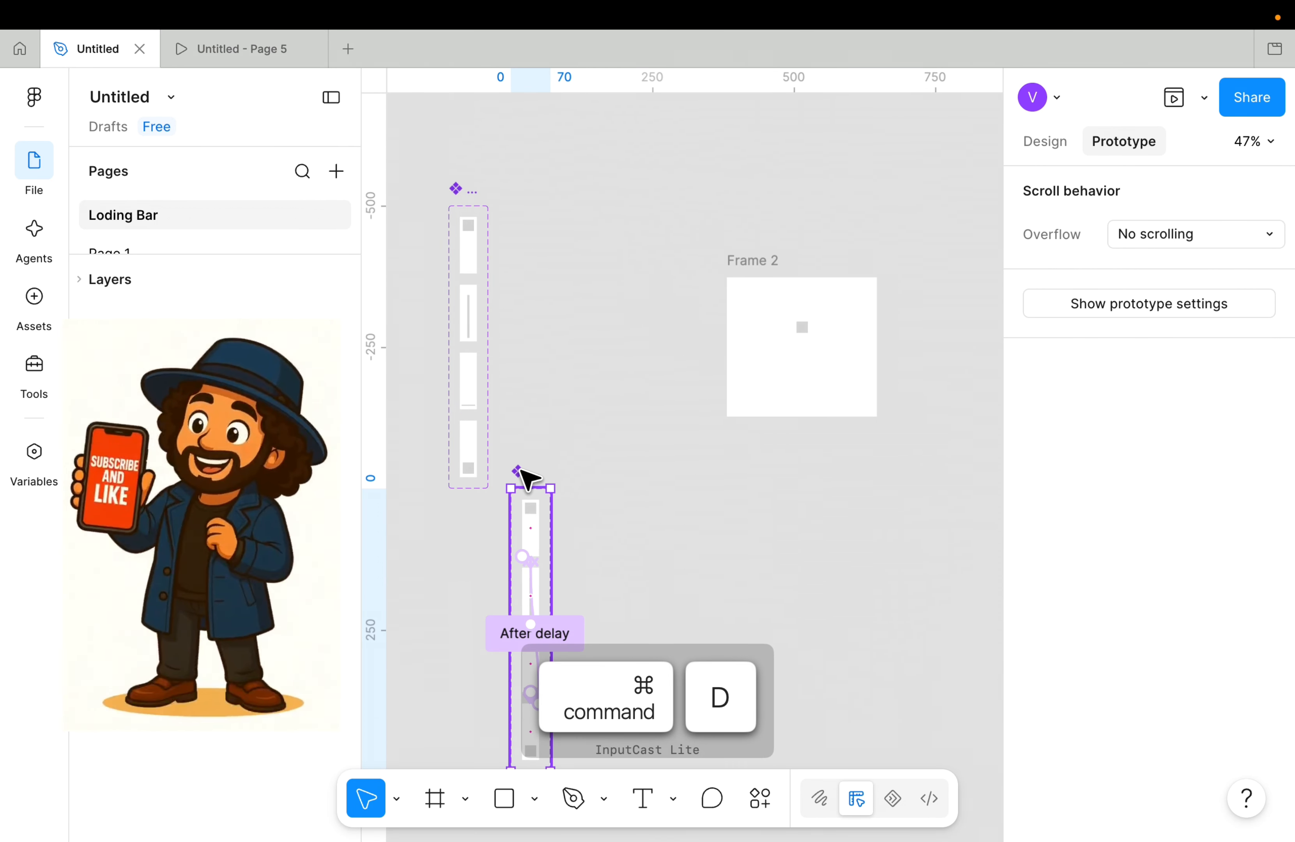
left_click_drag(525, 474, 537, 194)
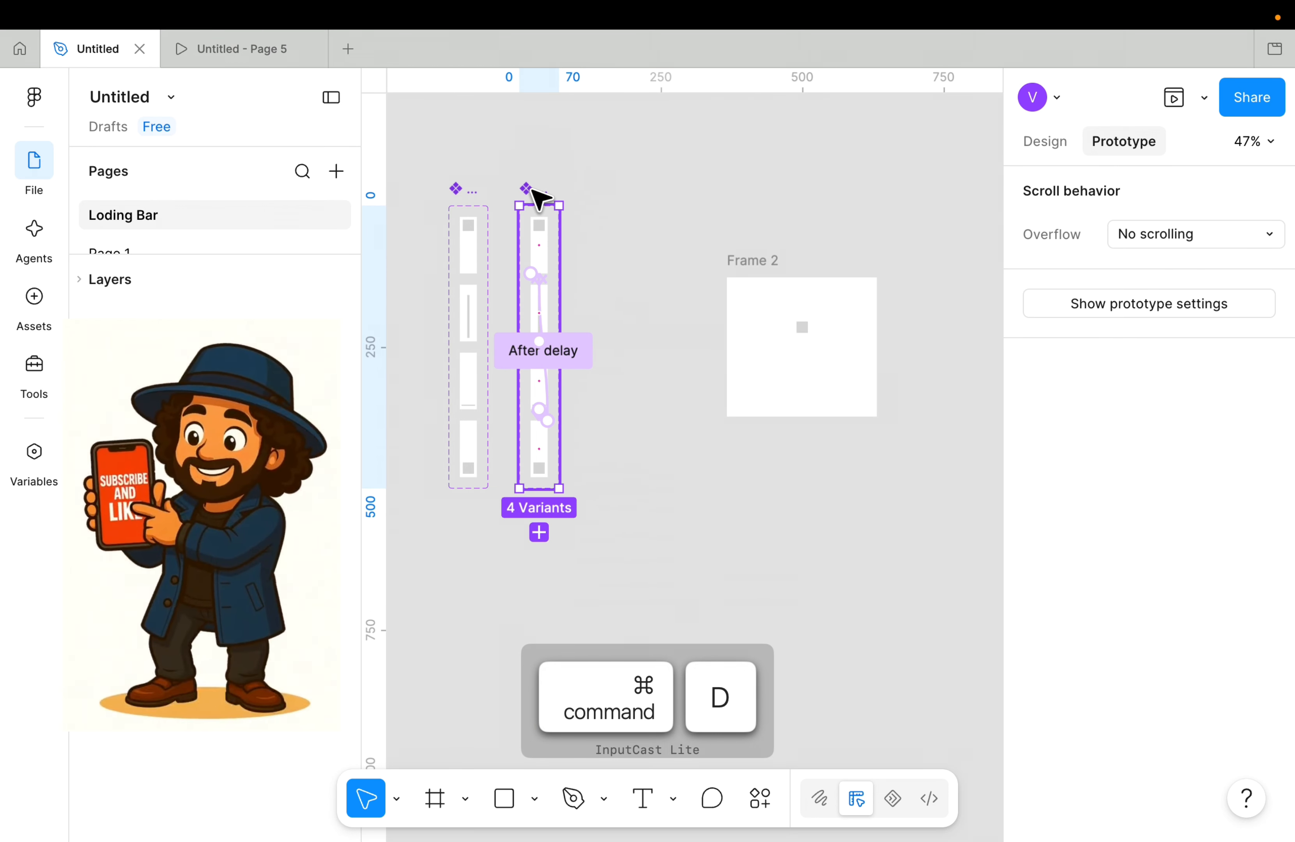
Set the delay of the interaction from the default variant to Variant2 in the duplicated component set to 900 ms.
scroll(541, 197, "up", 3)
scroll(550, 293, "up", 3)
scroll(551, 306, "up", 3)
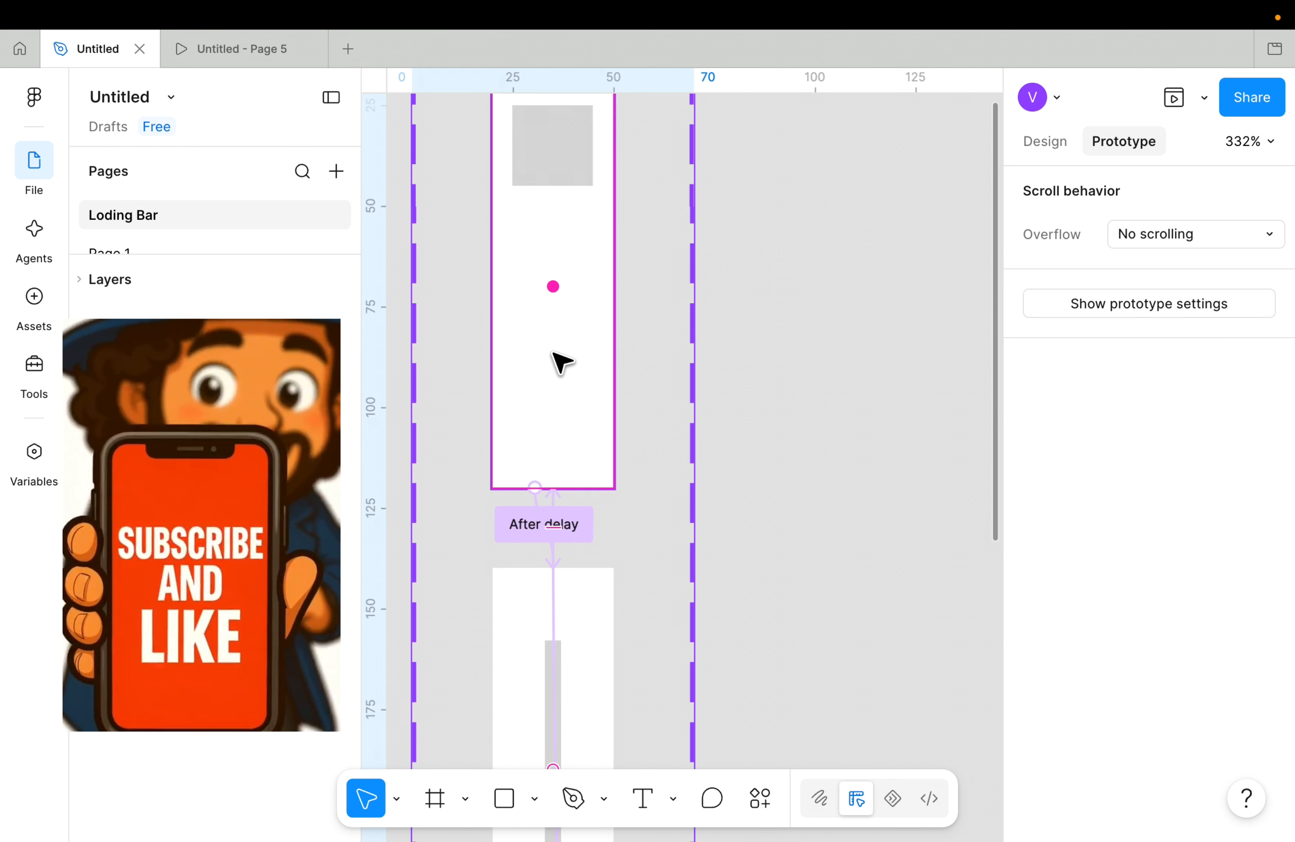
left_click(516, 538)
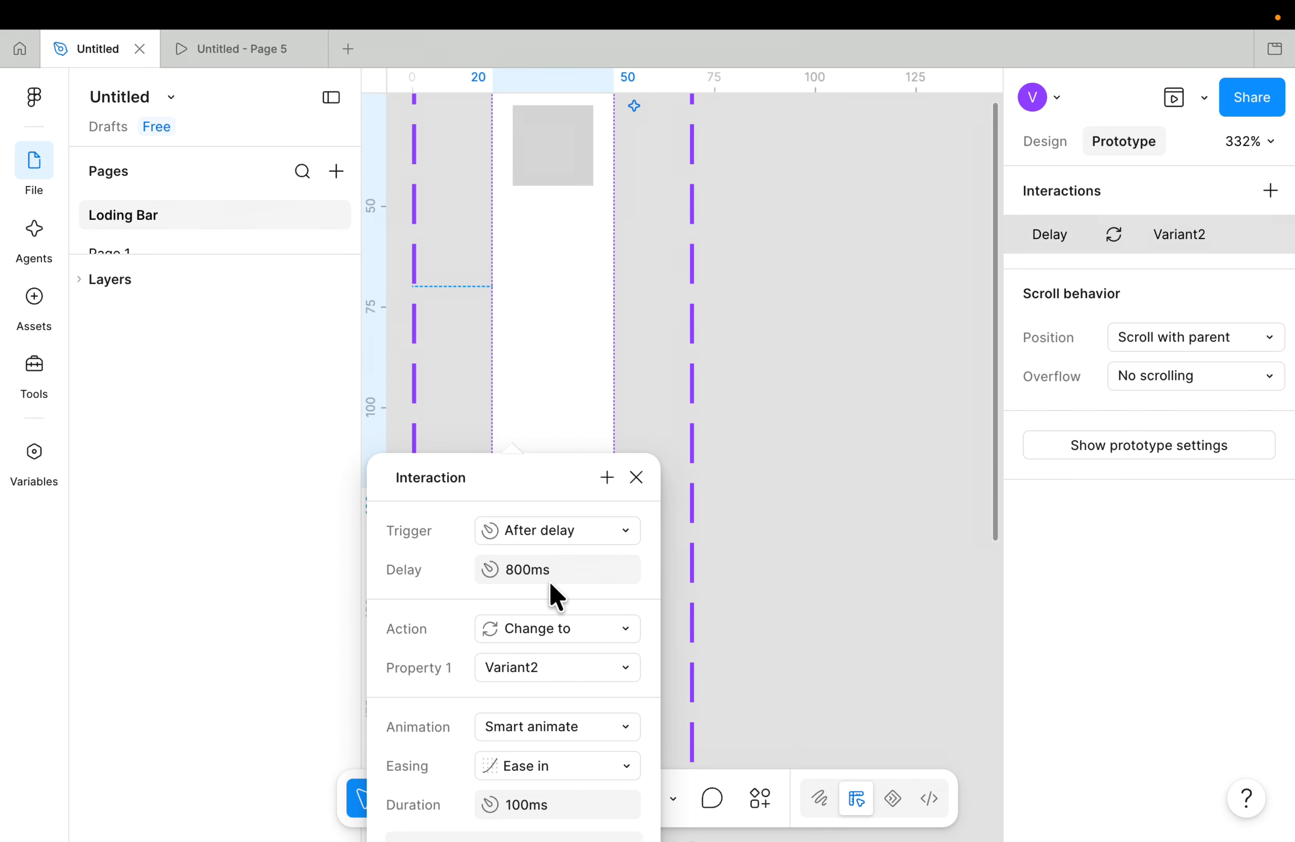
type("900")
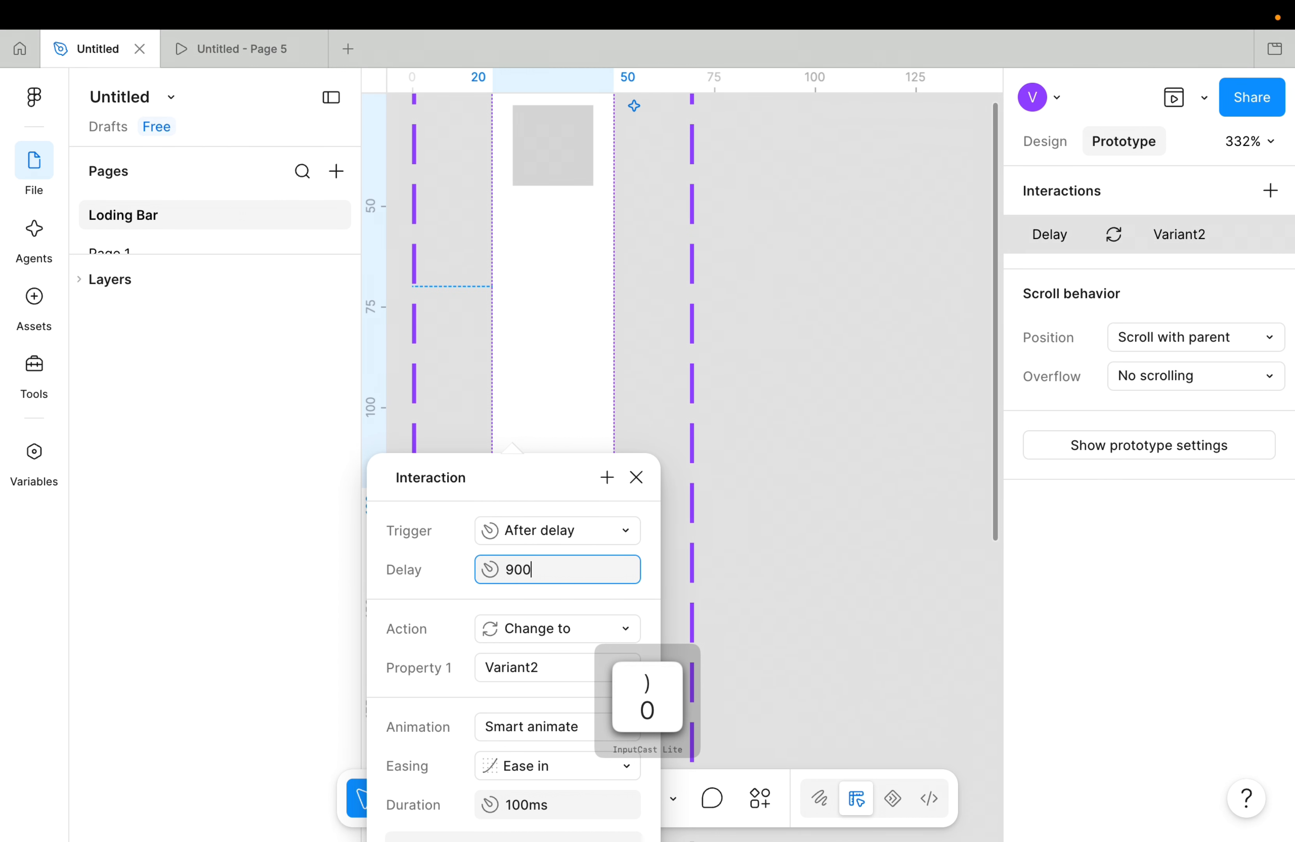
key("Return")
scroll(754, 492, "down", 2)
left_click(787, 454)
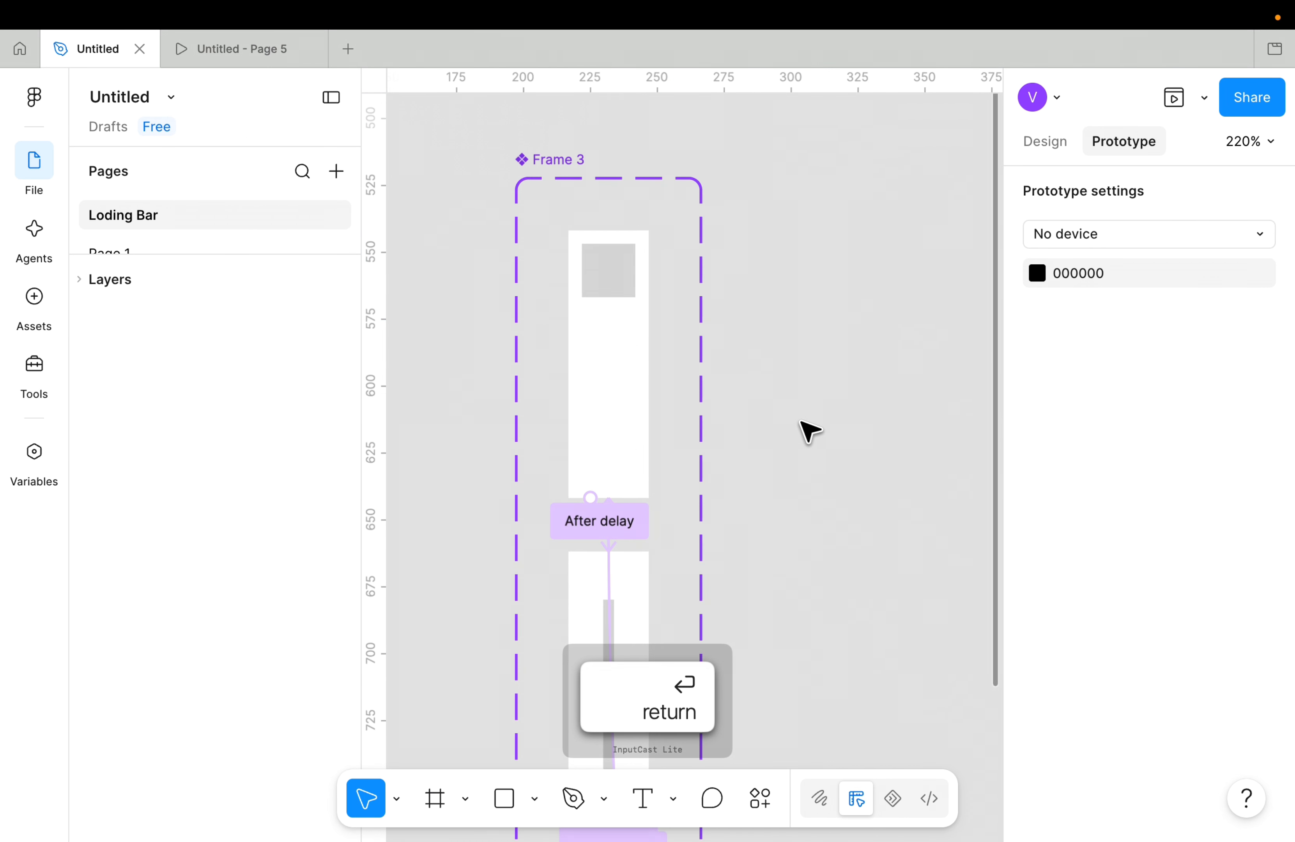
Copy the default variant of the duplicated component set and paste it as an instance into Frame 2.
scroll(738, 410, "down", 2)
left_click(688, 390)
scroll(689, 390, "down", 3)
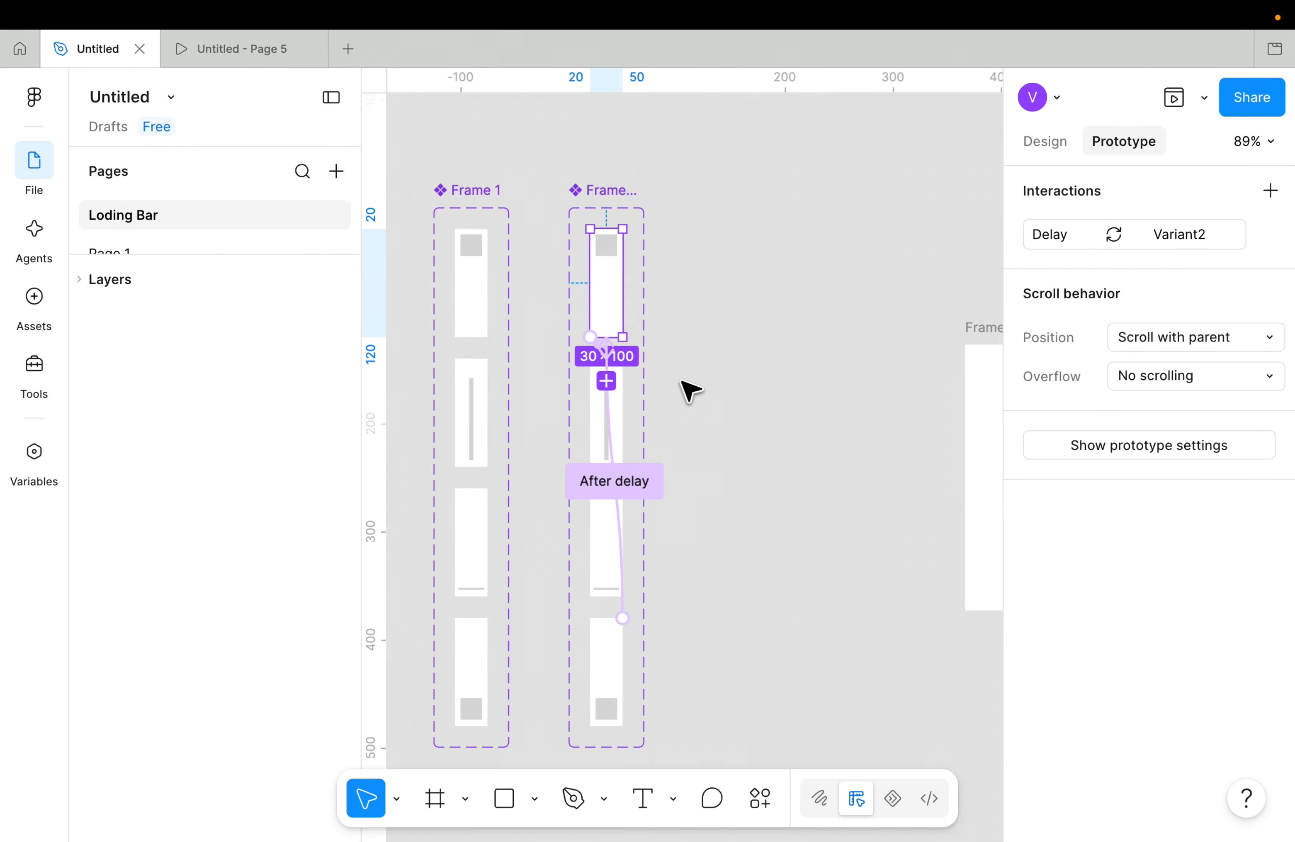
key("cmd+c")
scroll(616, 371, "right", 10)
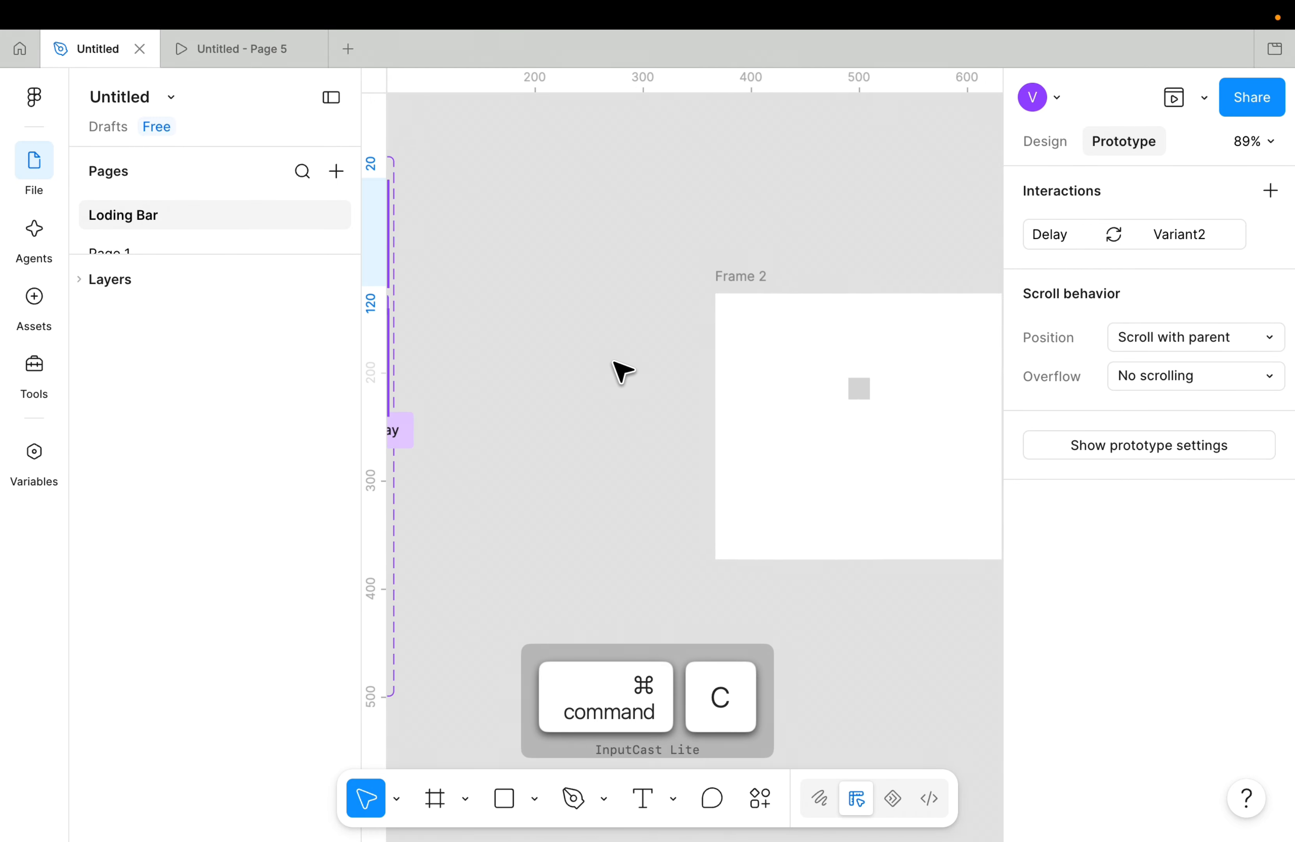
left_click(563, 283)
scroll(565, 284, "up", 3)
key("cmd+v")
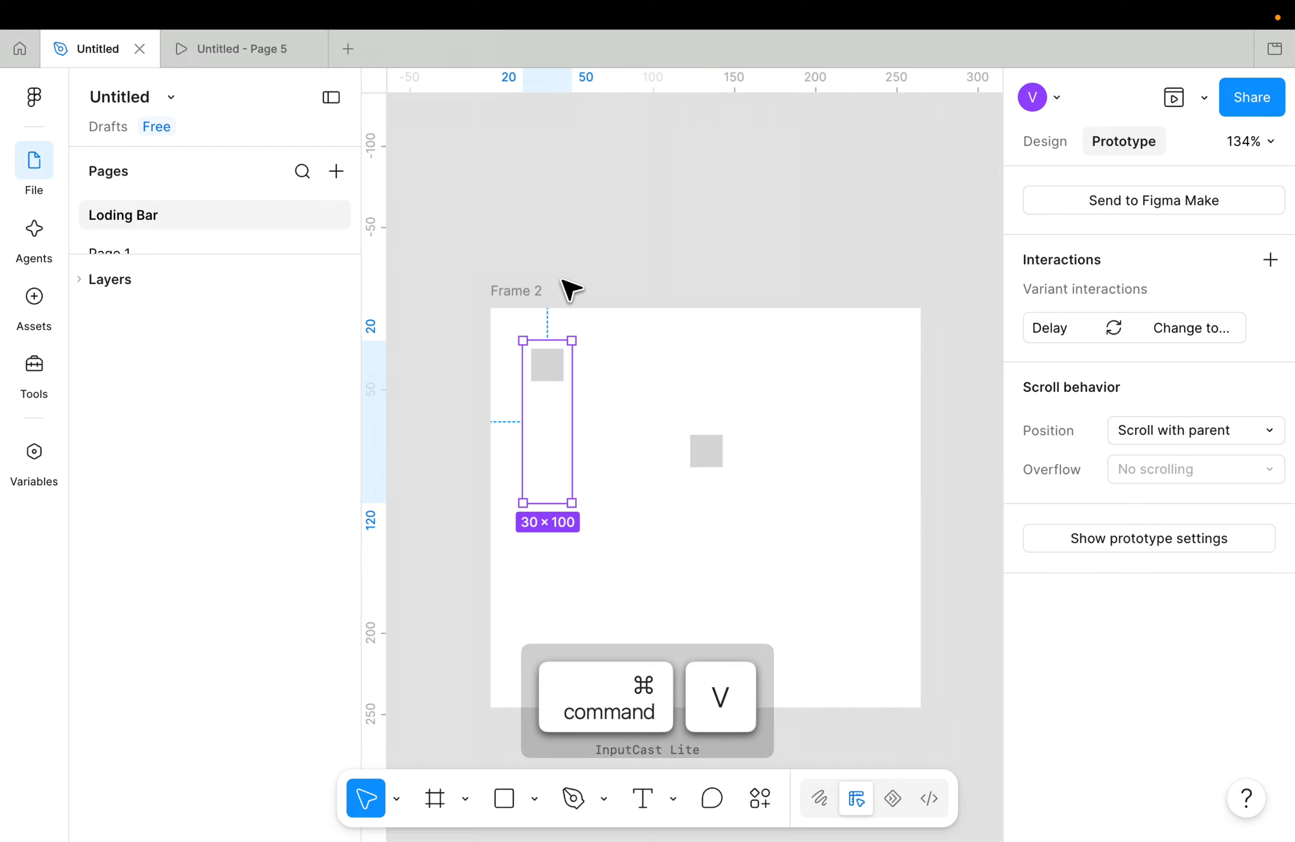
Arrange the two bar instances side by side in Frame 2 at Y 73 with a spacing of 4.
left_click_drag(560, 379, 633, 463)
left_click(711, 468, "shift")
left_click(1045, 143)
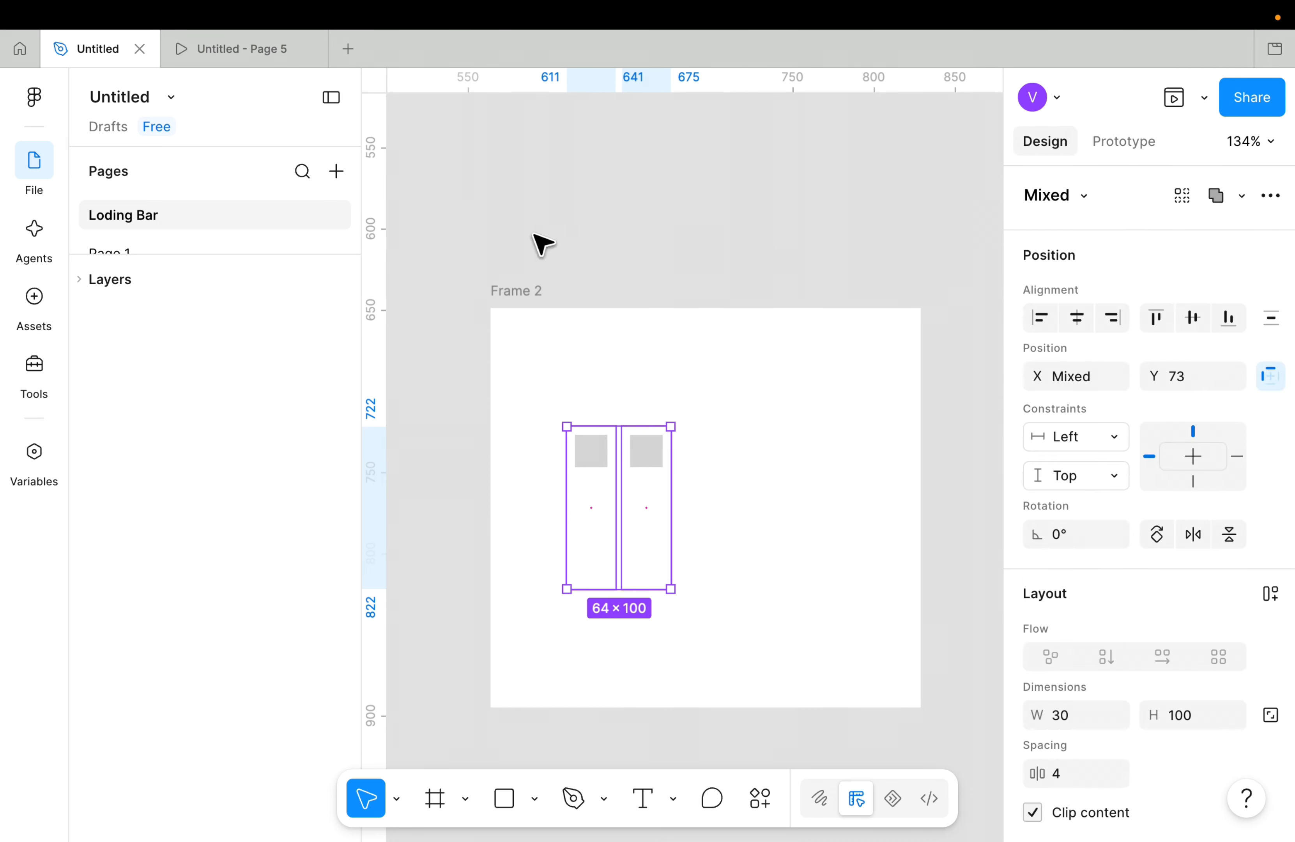
Preview Frame 2 to check the two bars animating together, and close the preview.
left_click(514, 289)
left_click(1165, 104)
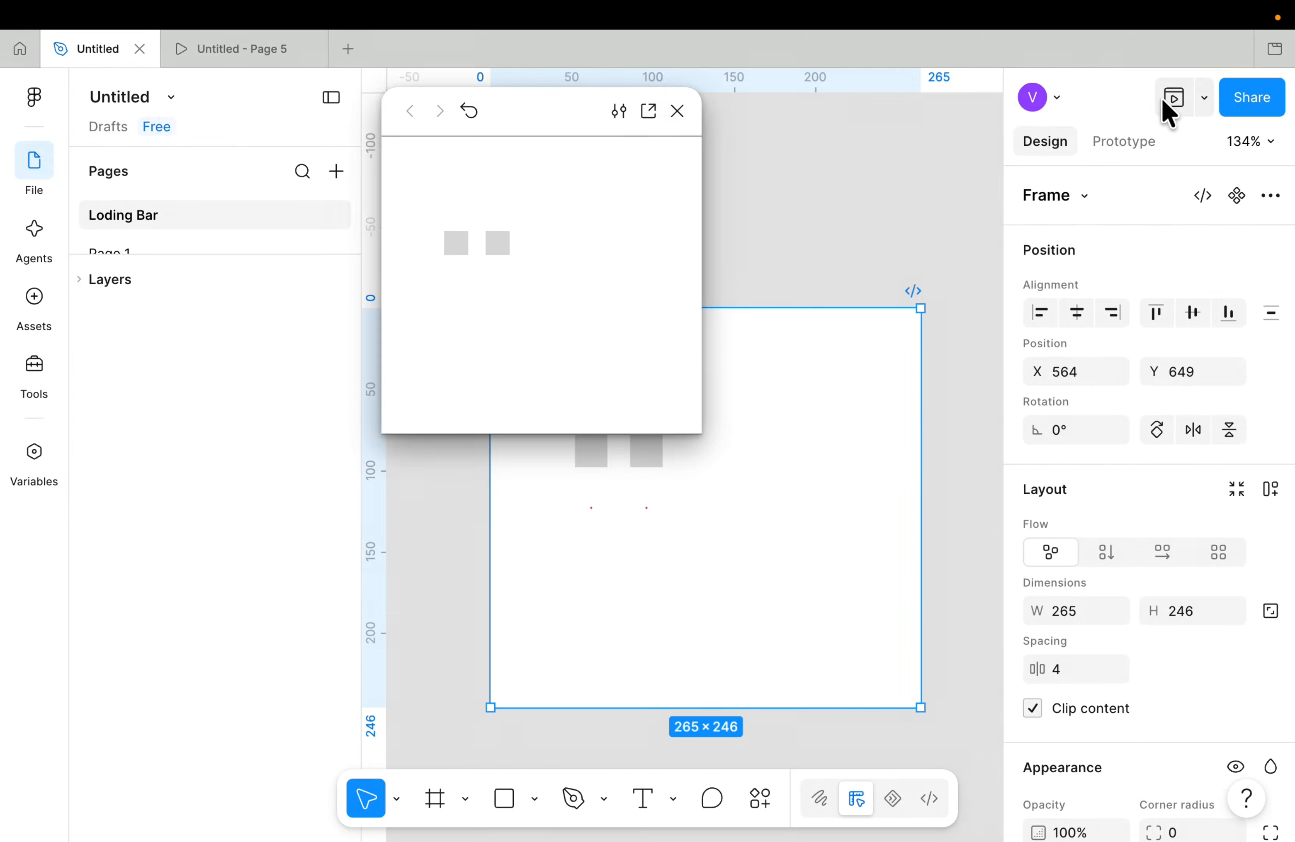
left_click(677, 110)
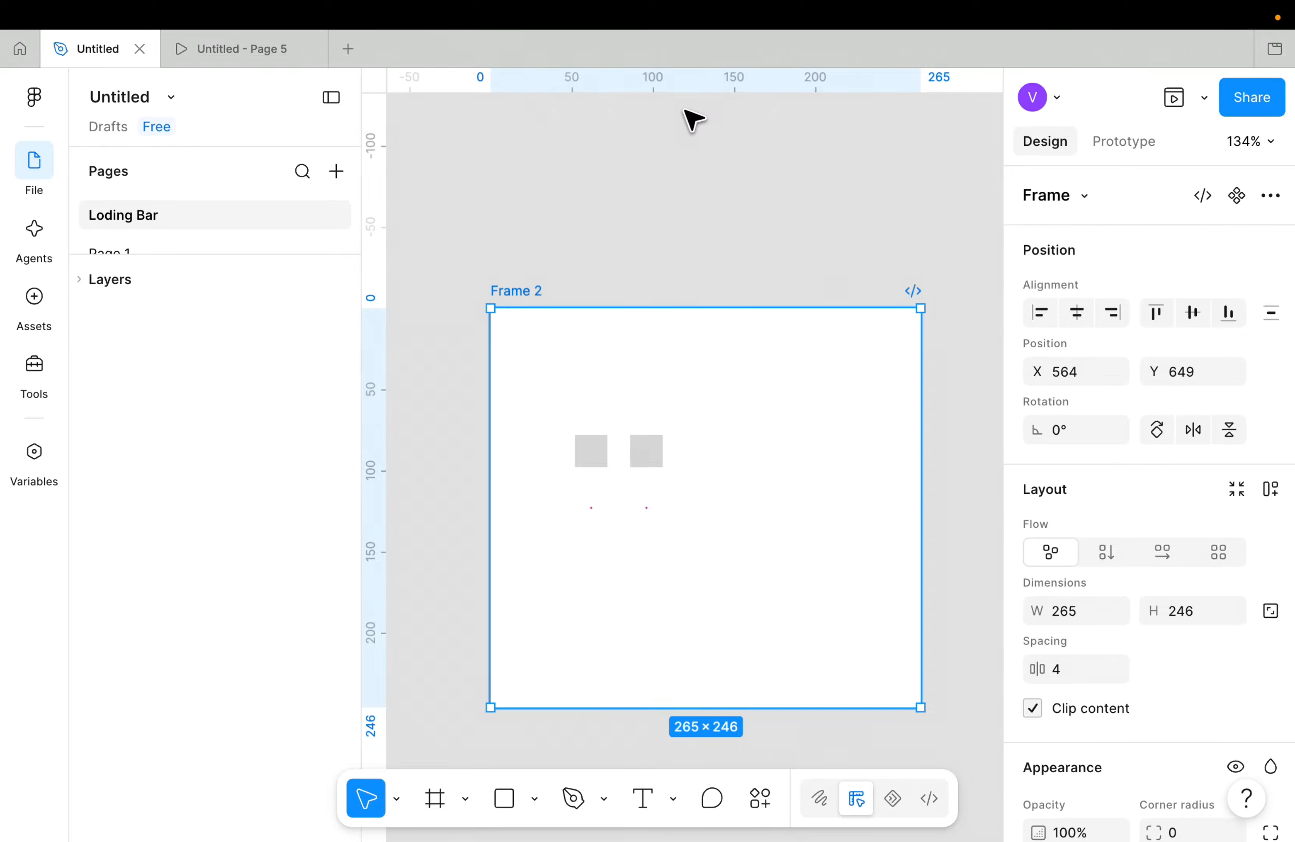
Duplicate the second bar component set and place the copy beside it at X 302, Y 522.
scroll(693, 118, "down", 3)
scroll(693, 118, "down", 3)
left_click(629, 108)
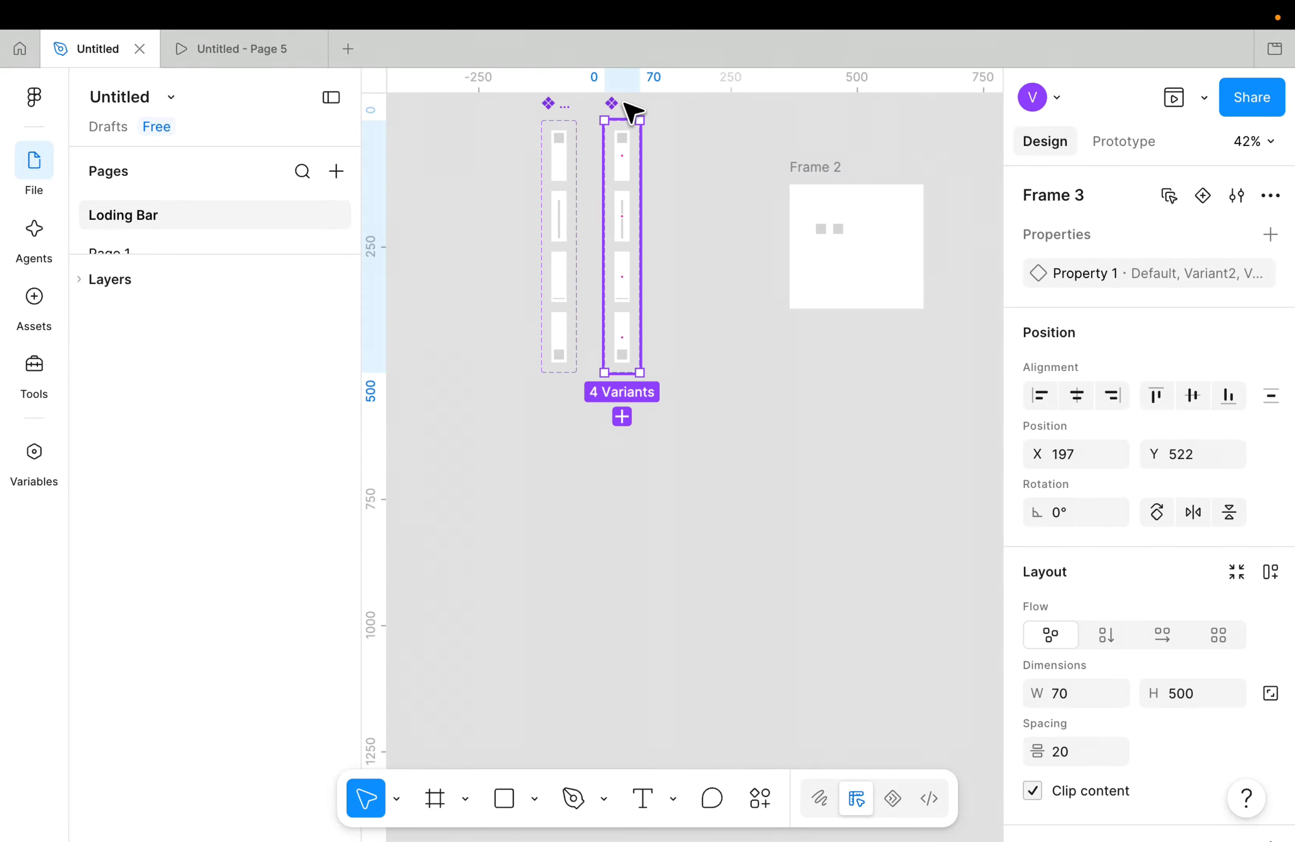
scroll(631, 112, "right", 2)
key("super+d")
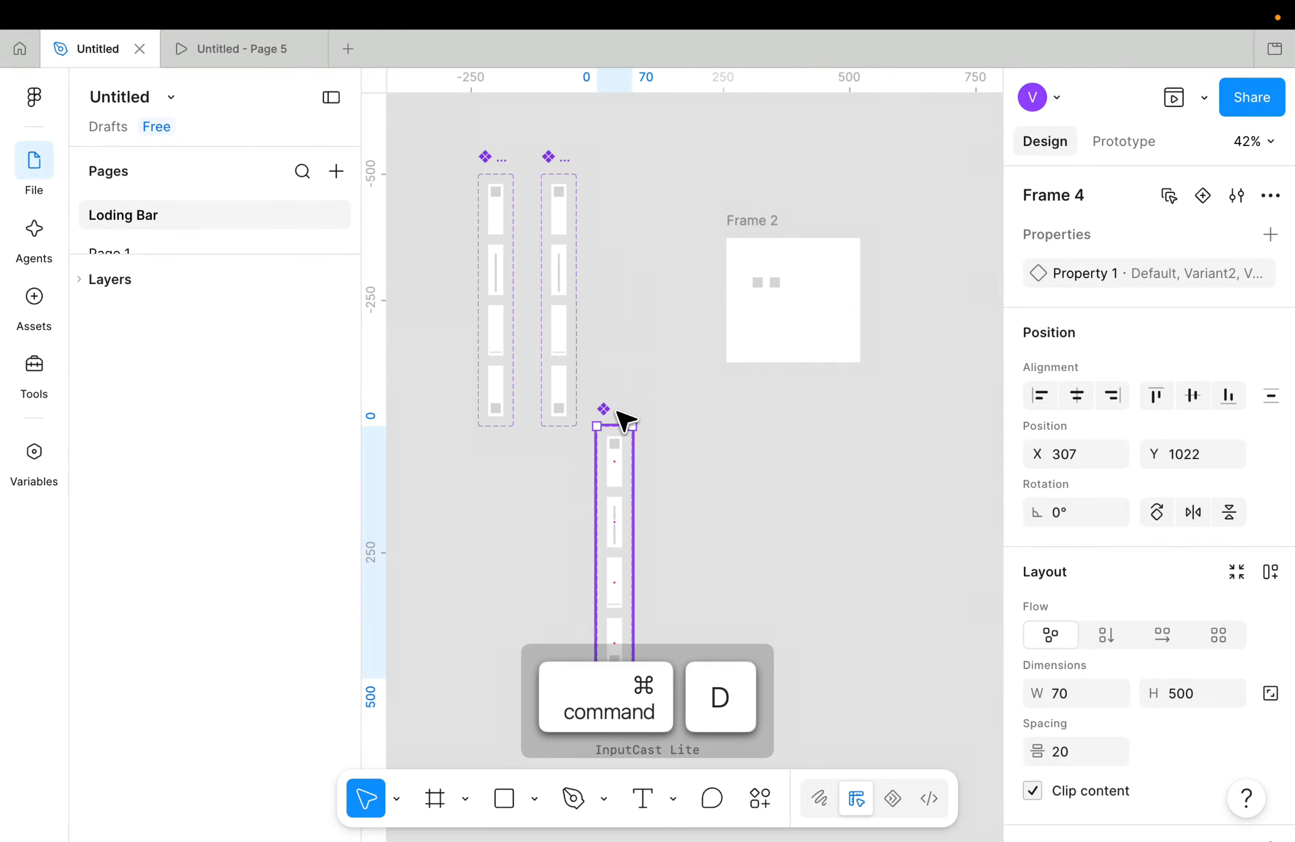
left_click_drag(611, 407, 607, 159)
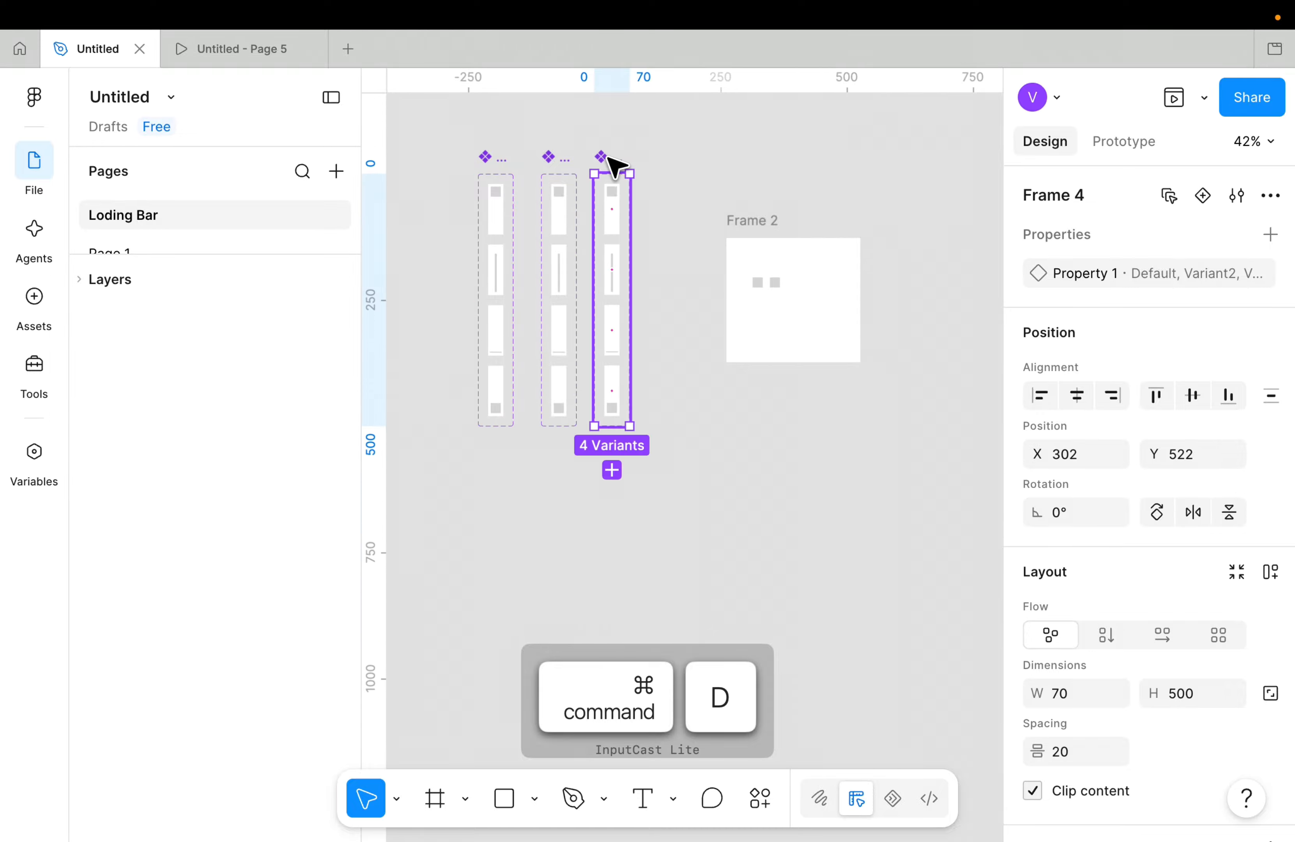
Set the delay of the default variant's interaction to Variant2 in the third component set to 1000 ms.
left_click(622, 212)
scroll(622, 213, "up", 5)
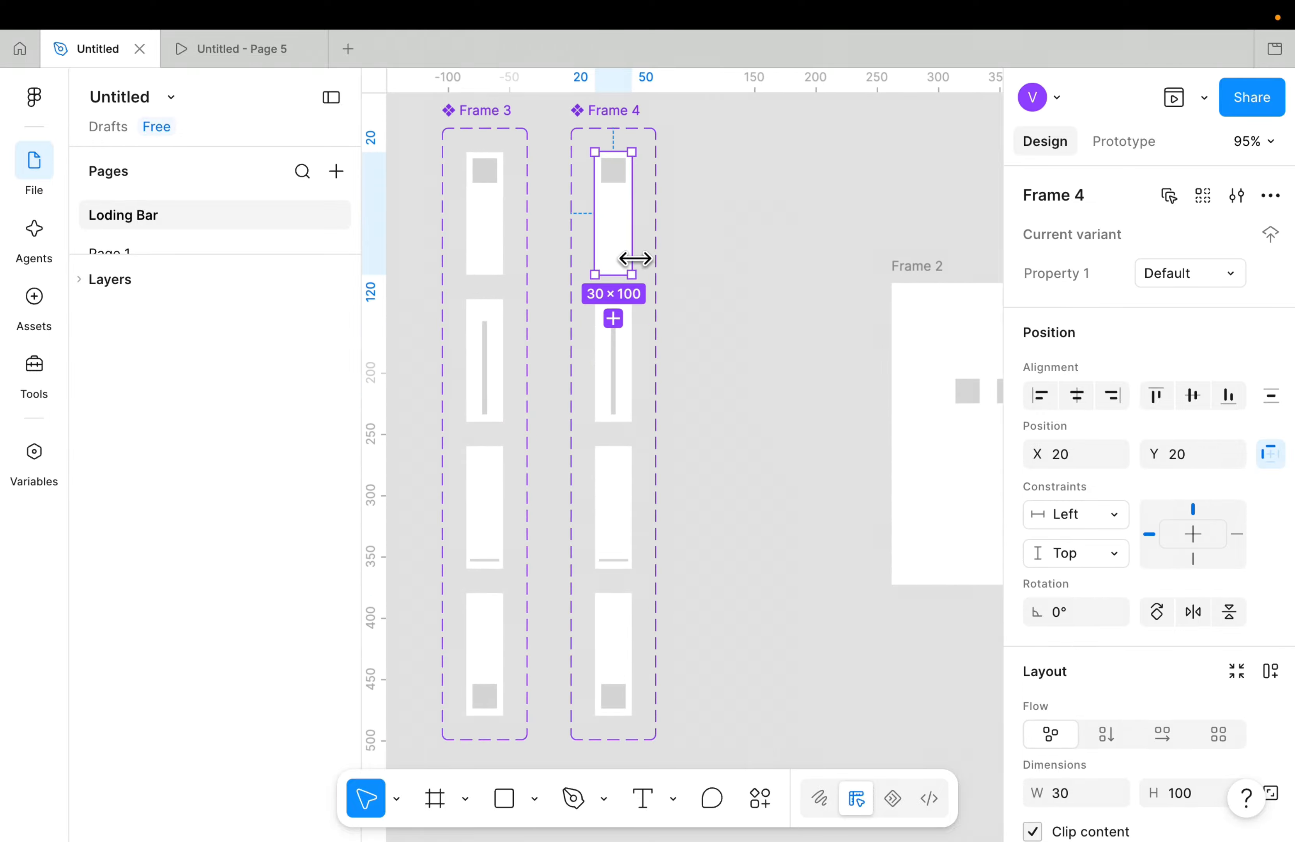
scroll(631, 257, "up", 5)
left_click(1122, 143)
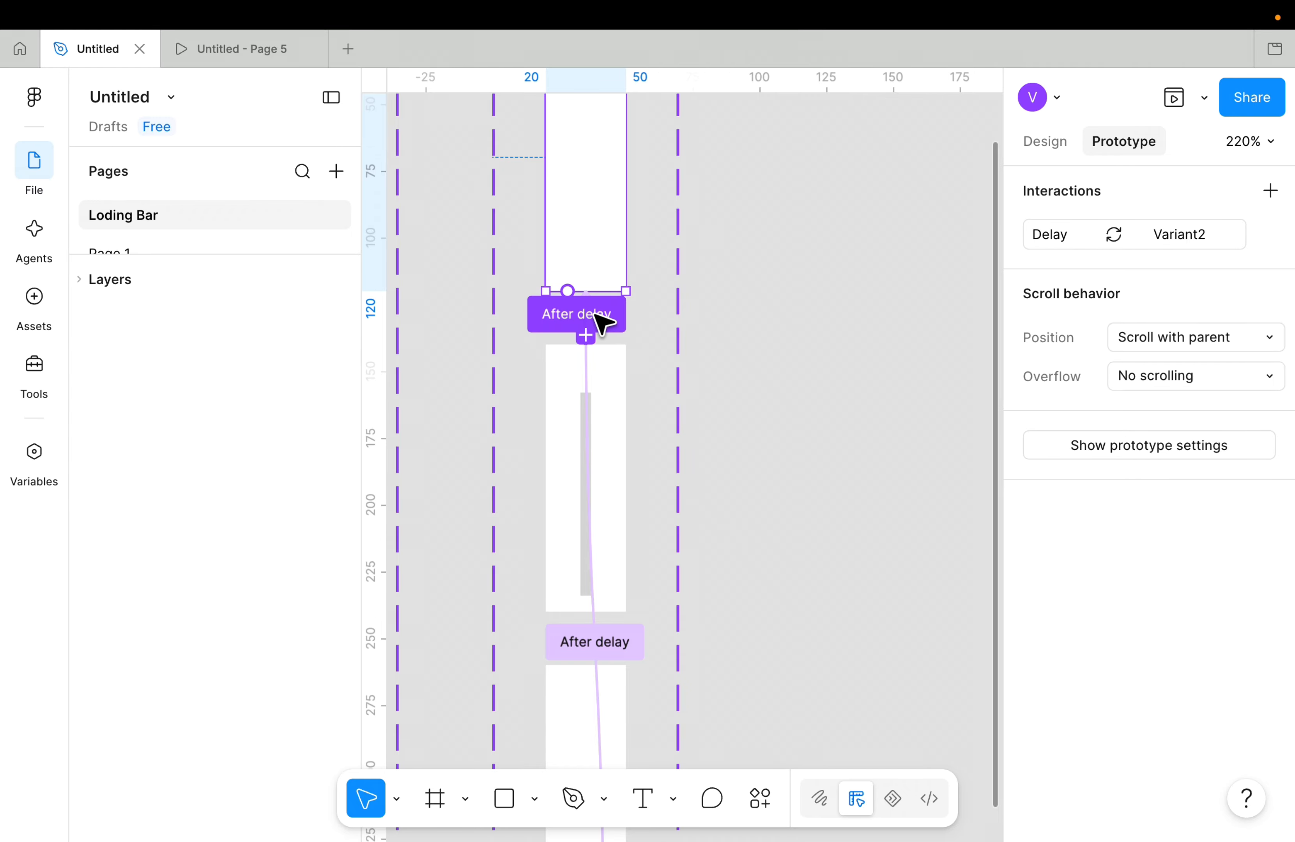
left_click(611, 312)
type("1")
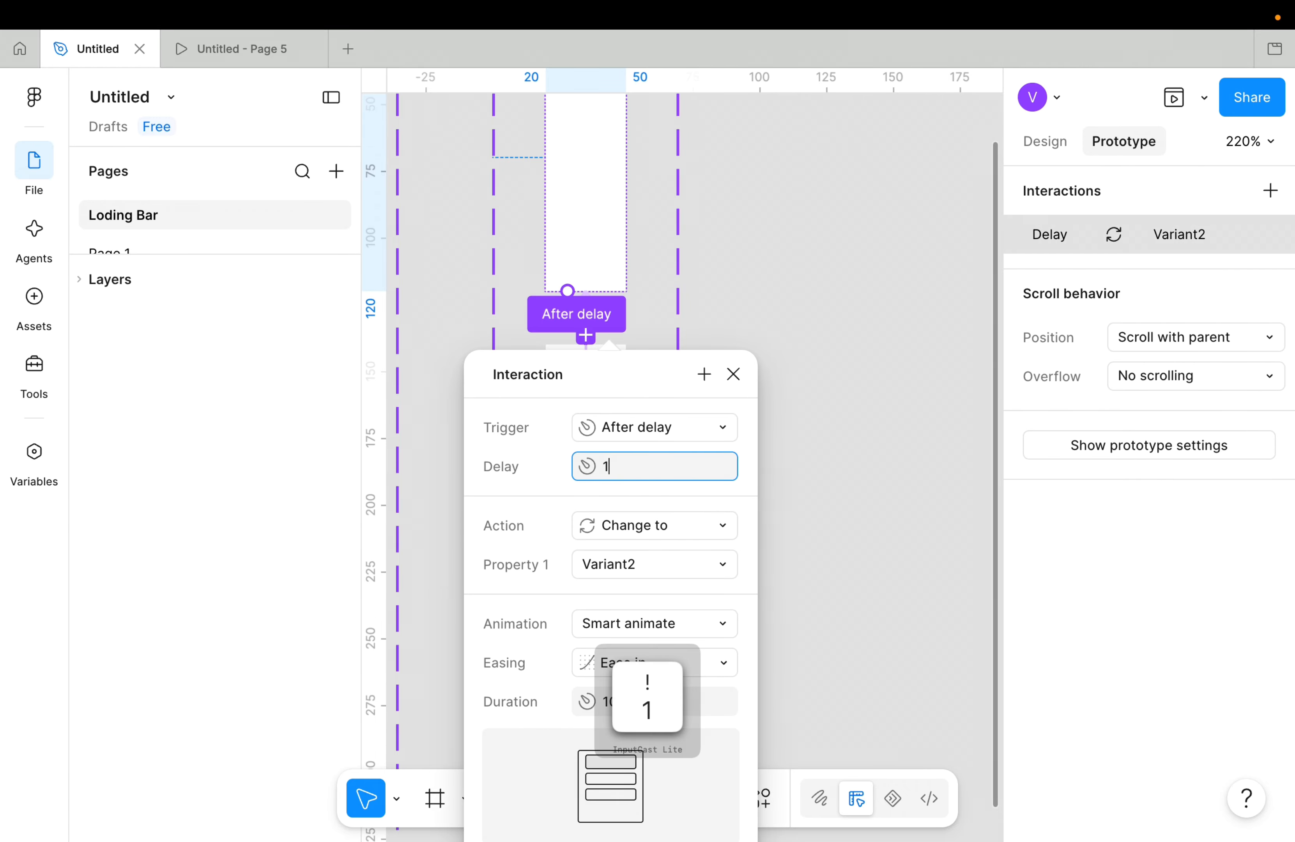
type("0000")
key("Return")
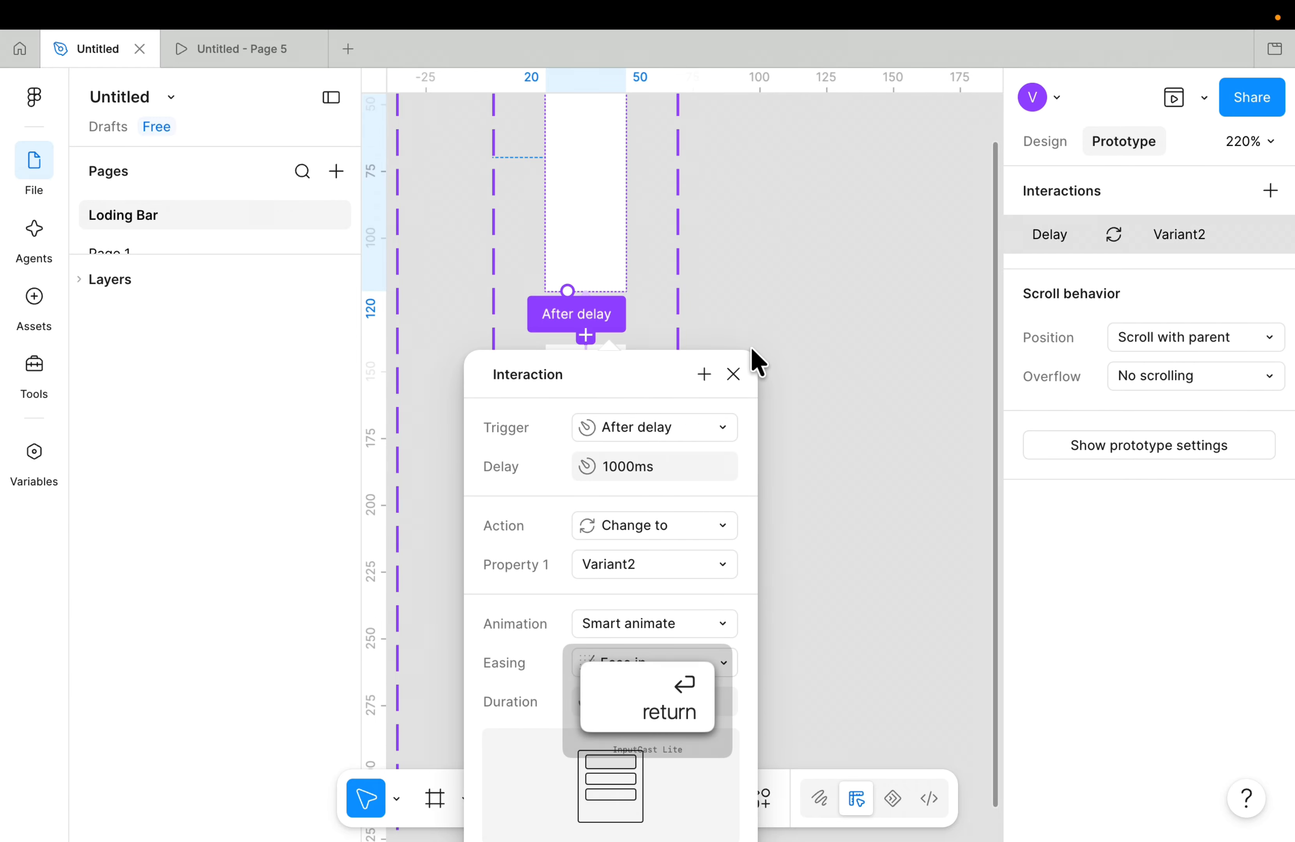
left_click(832, 300)
Duplicate the third bar component set and line the copy up beside it as the fourth set in the row.
scroll(833, 301, "down", 5)
scroll(833, 304, "up", 4)
left_click(623, 294)
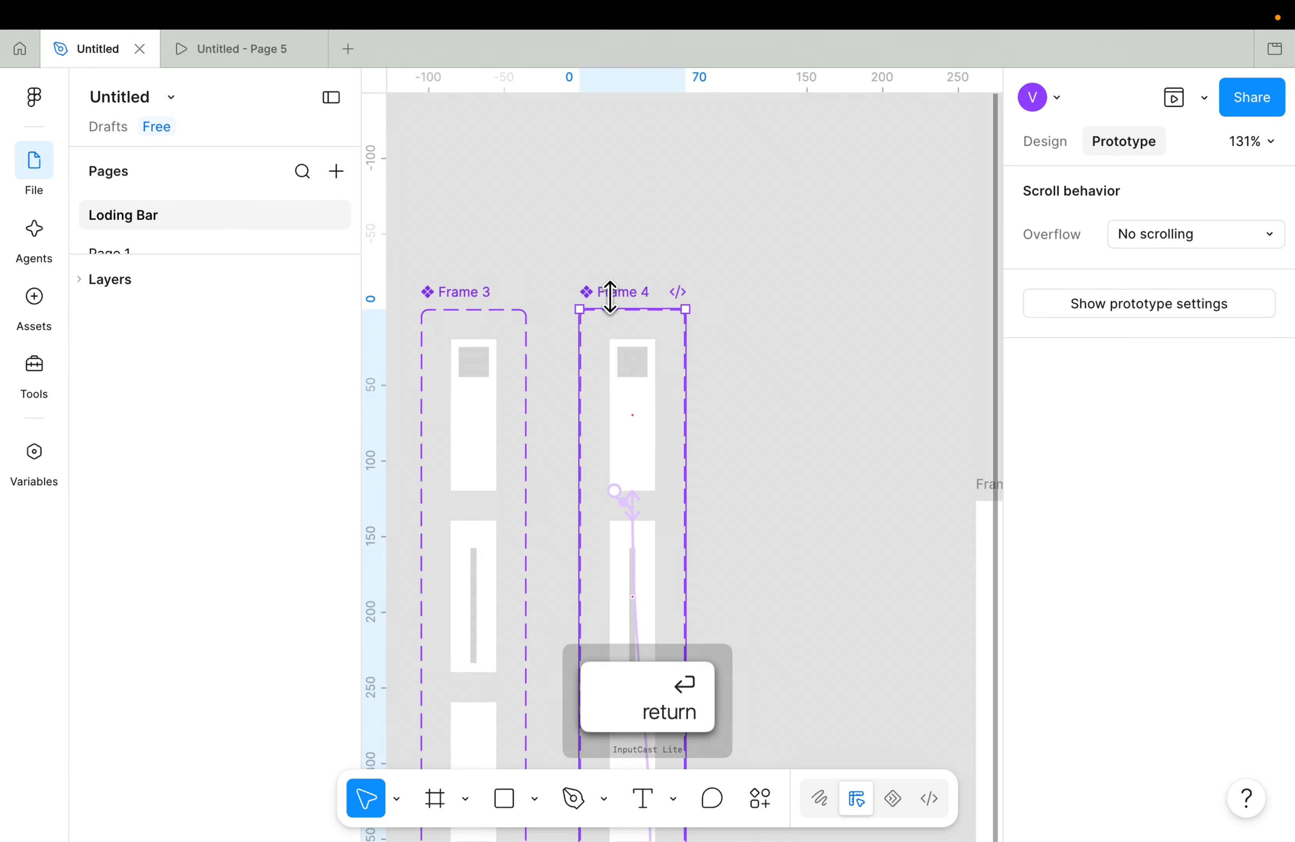
scroll(610, 300, "down", 3)
key("super+d")
scroll(725, 349, "down", 5)
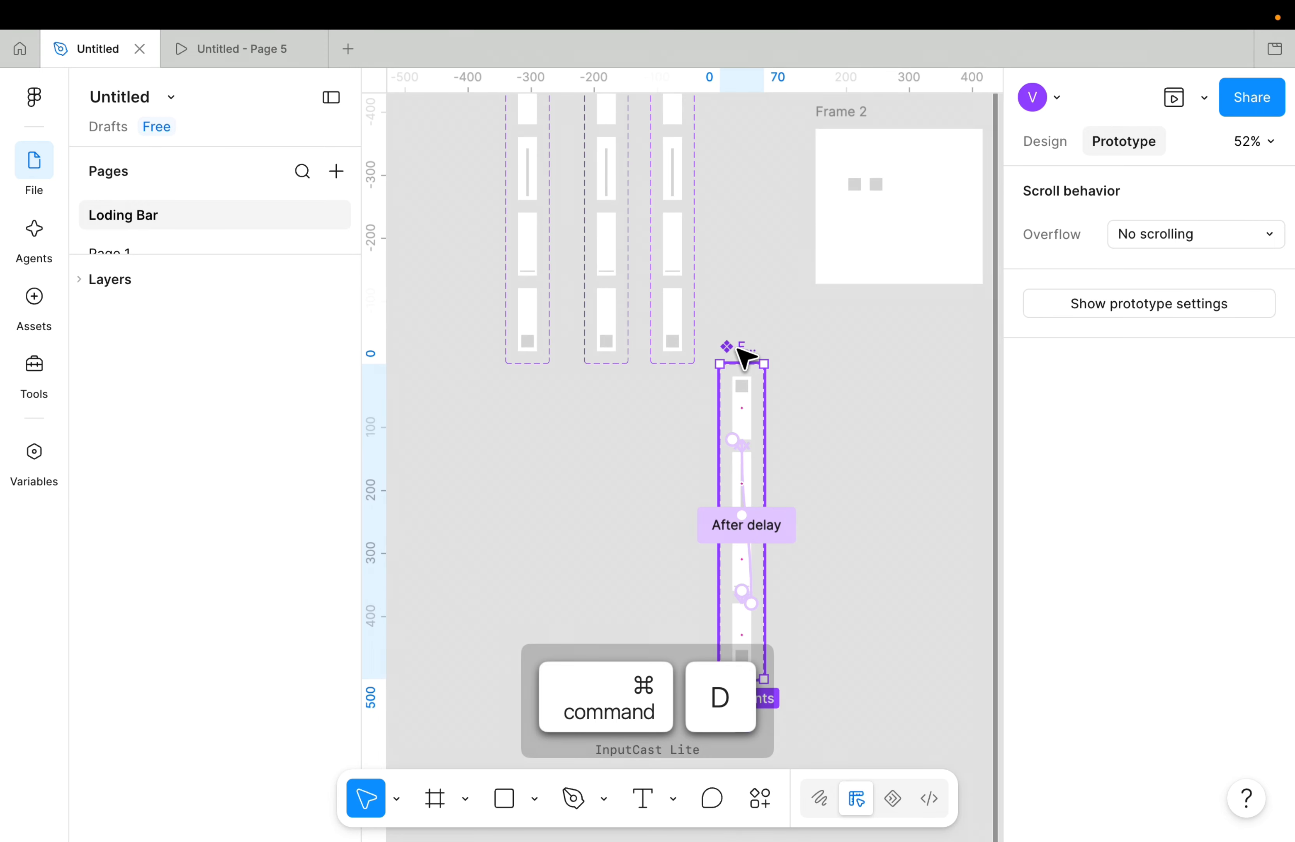
left_click_drag(743, 358, 740, 211)
Set the delay of the default variant's interaction to Variant2 in the fourth component set to 1100 ms.
scroll(766, 410, "up", 10)
left_click(664, 353)
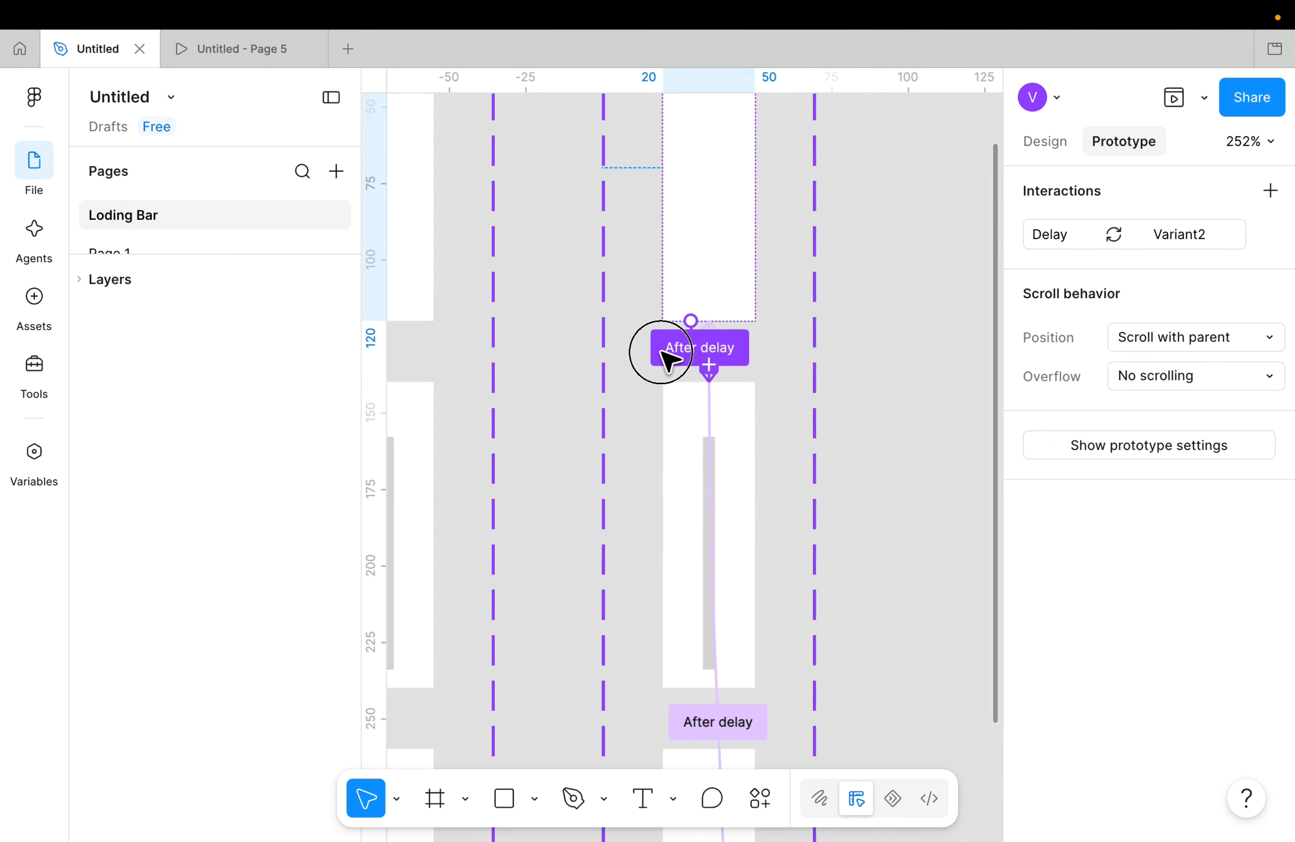
type("1")
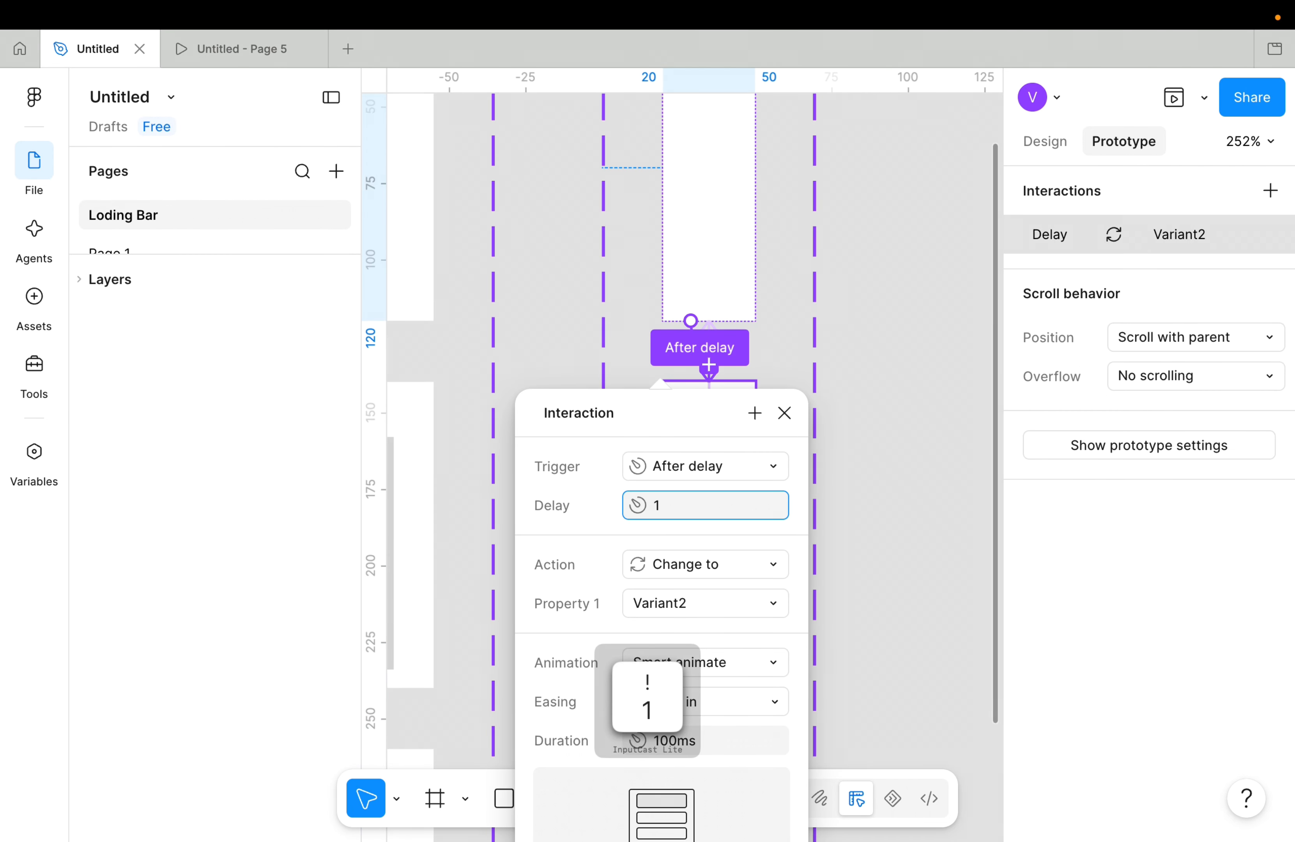
type("100")
key("Return")
scroll(809, 333, "down", 5)
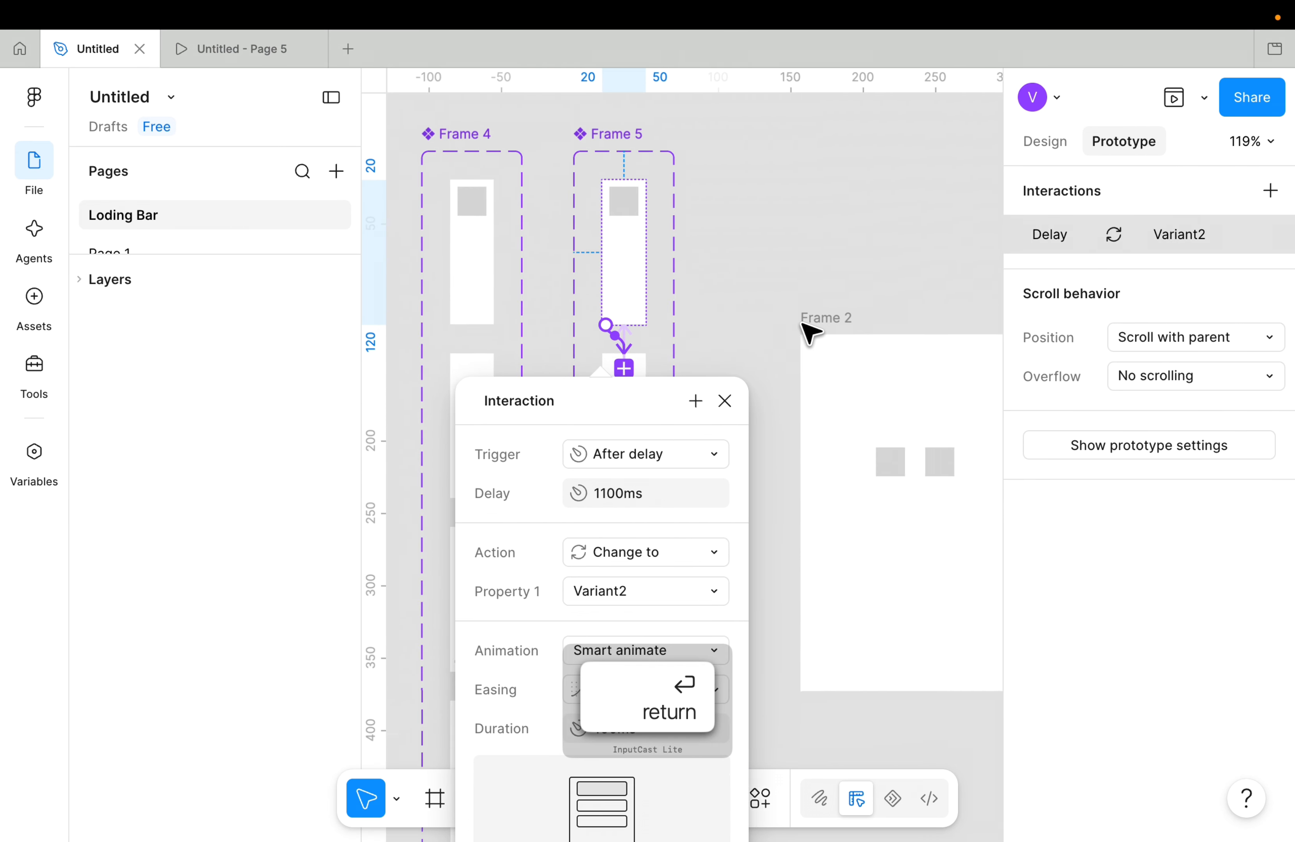
left_click(801, 284)
Copy the third set's default variant into Frame 2 and place the instance beside the two existing bars at Y 73.
scroll(799, 283, "left", 2)
scroll(800, 284, "down", 3)
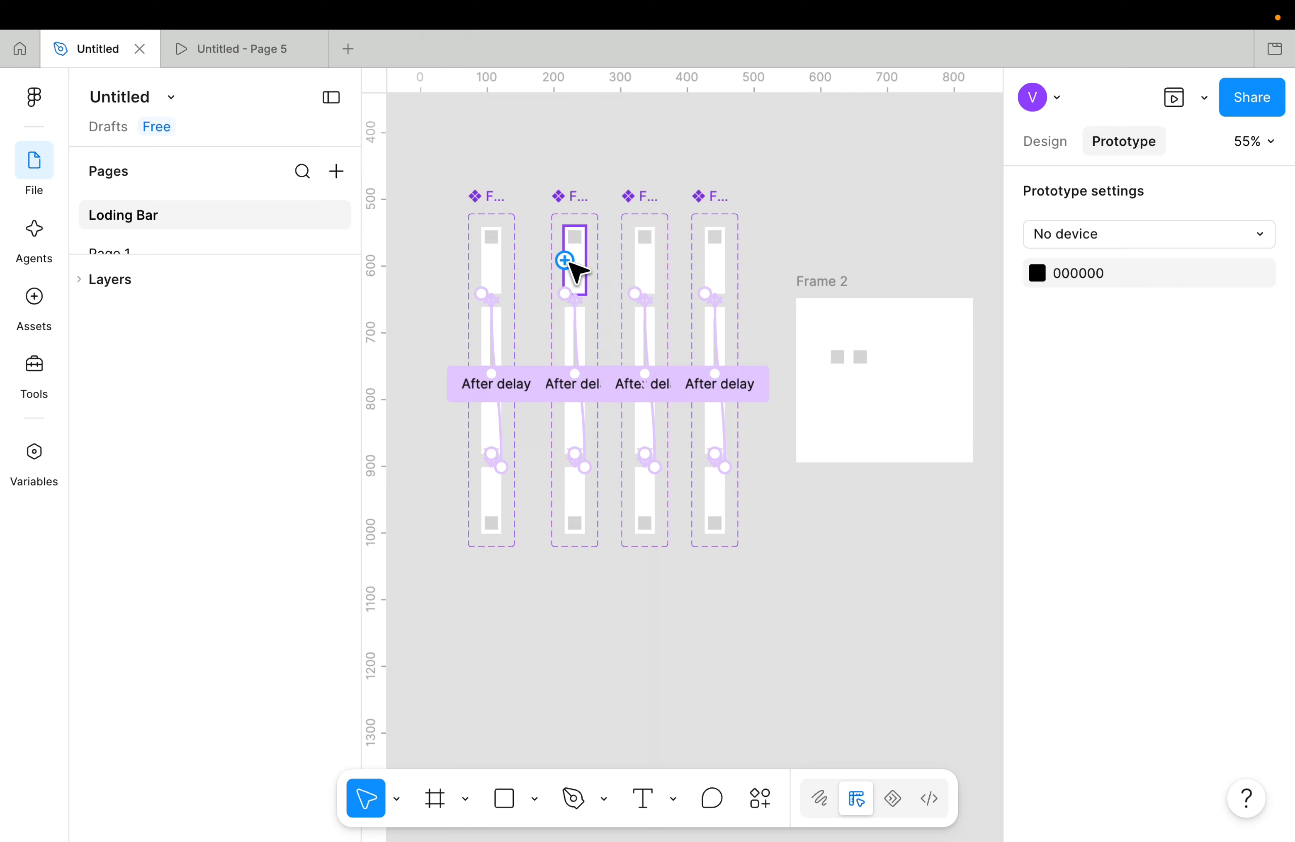
left_click(656, 264)
key("super+c")
left_click(803, 283)
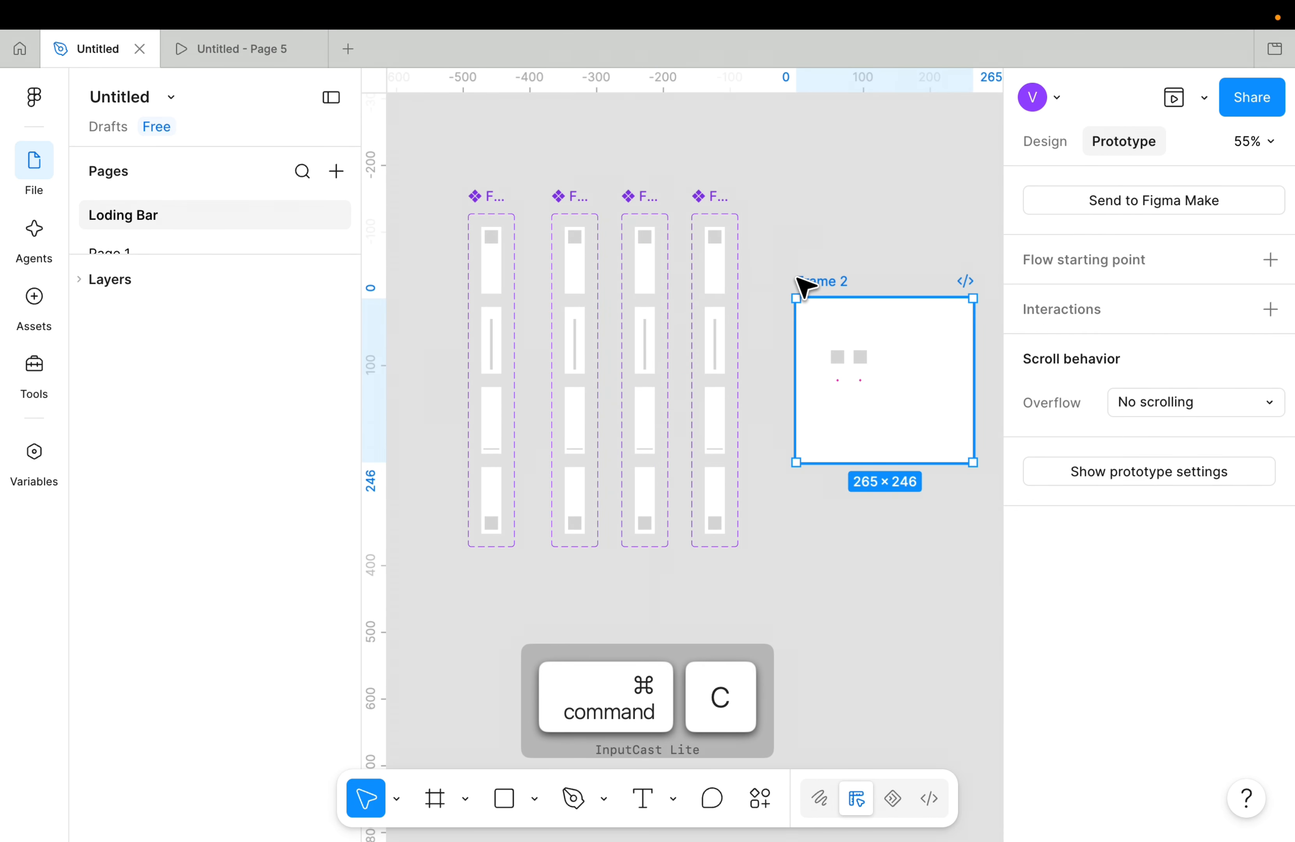
scroll(804, 284, "up", 2)
key("super+v")
left_click_drag(704, 339, 787, 387)
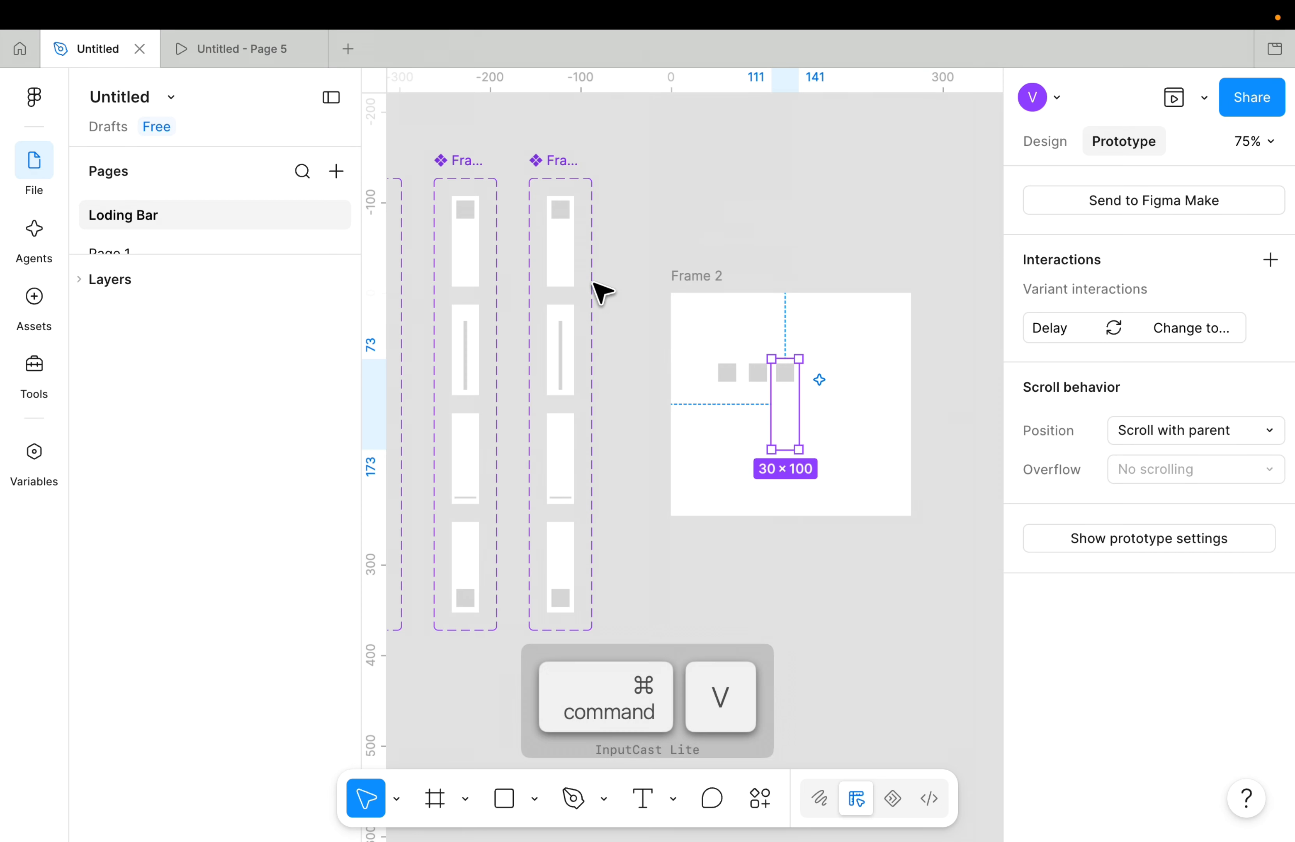
Copy the fourth set's default variant into Frame 2 and place the instance at the end of the bar row at Y 73.
left_click(569, 255)
key("super+c")
left_click(707, 285)
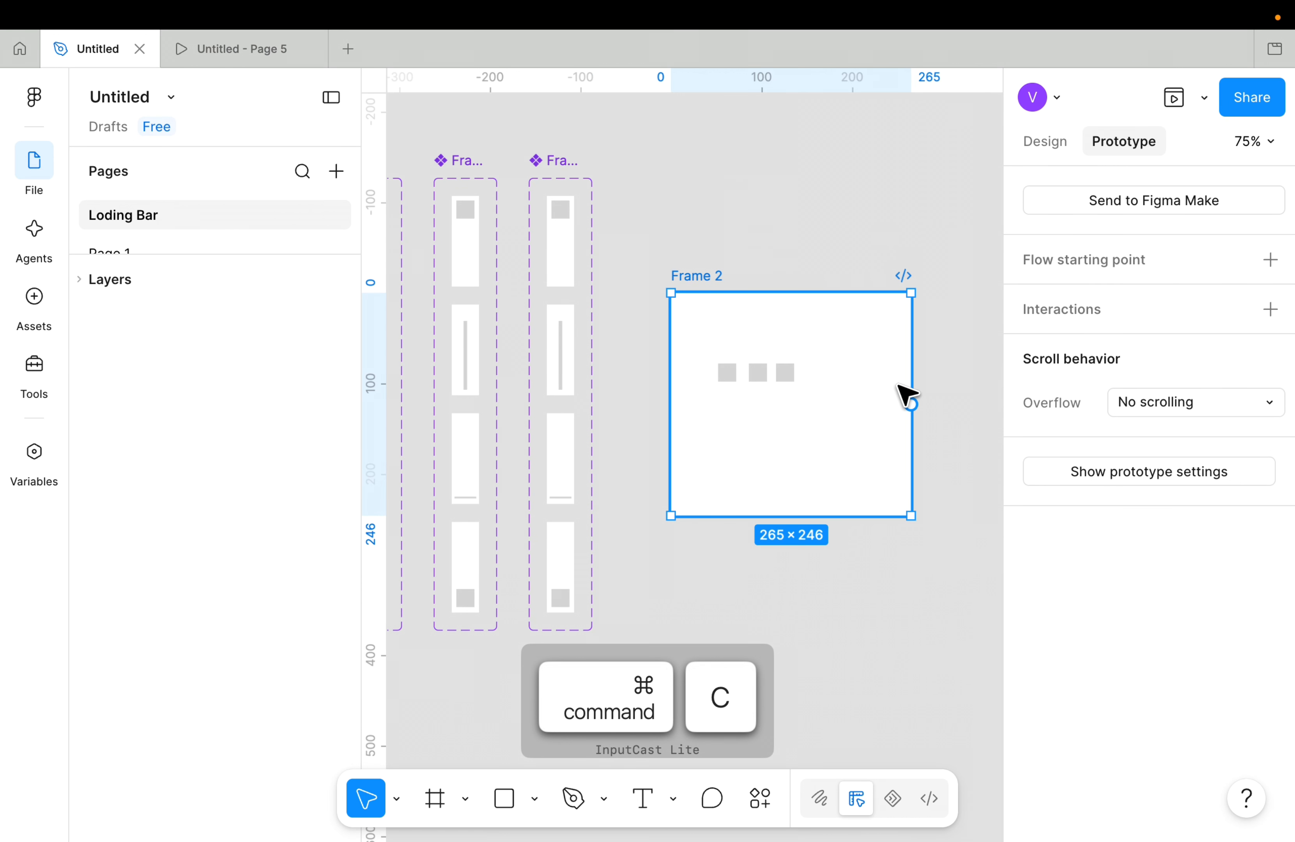
key("super+v")
left_click_drag(709, 340, 818, 386)
Select all four bar instances in Frame 2 and tidy them up to a uniform horizontal spacing of 0.
scroll(818, 386, "up", 5)
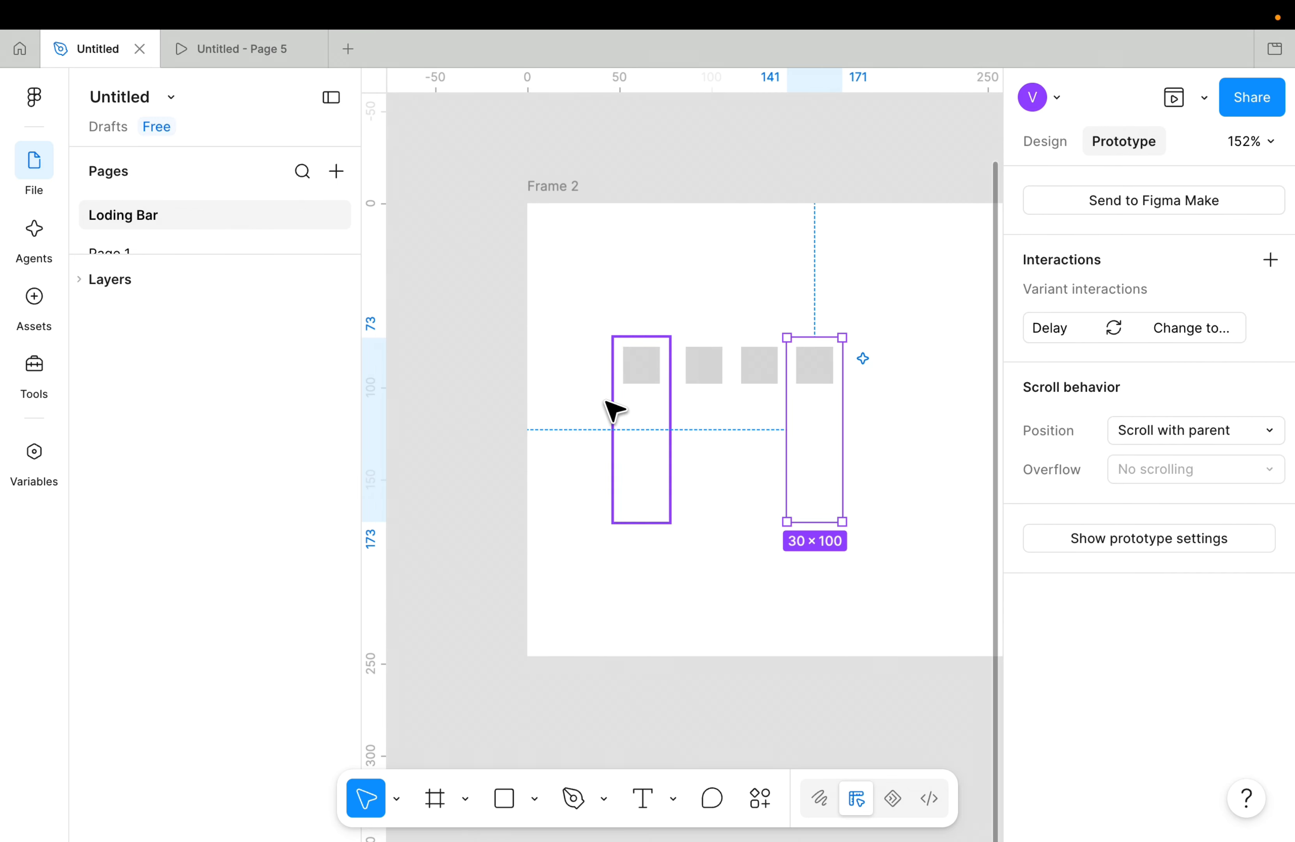
key("Escape")
left_click(616, 405)
left_click(717, 403, "shift")
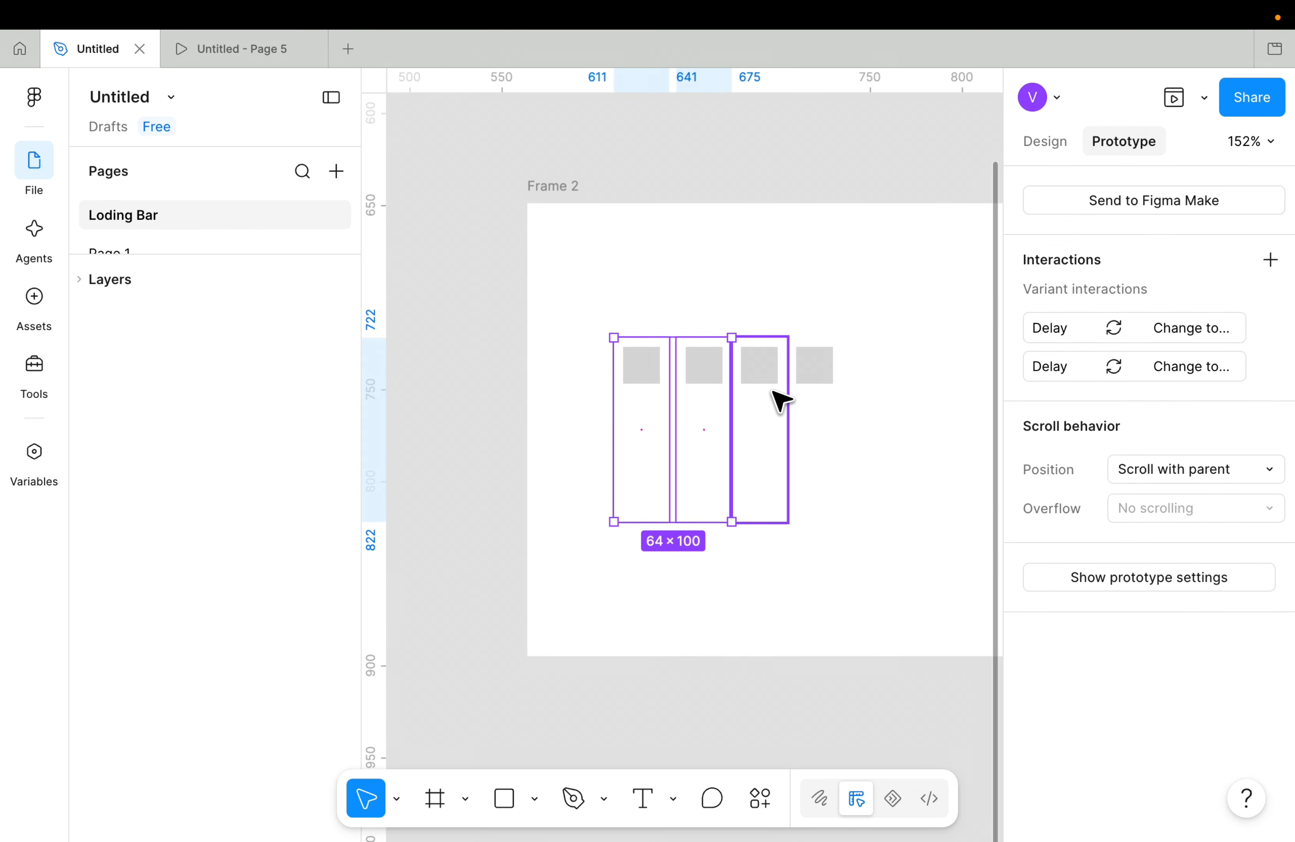
left_click(775, 399, "shift")
left_click(824, 390, "shift")
left_click(1046, 143)
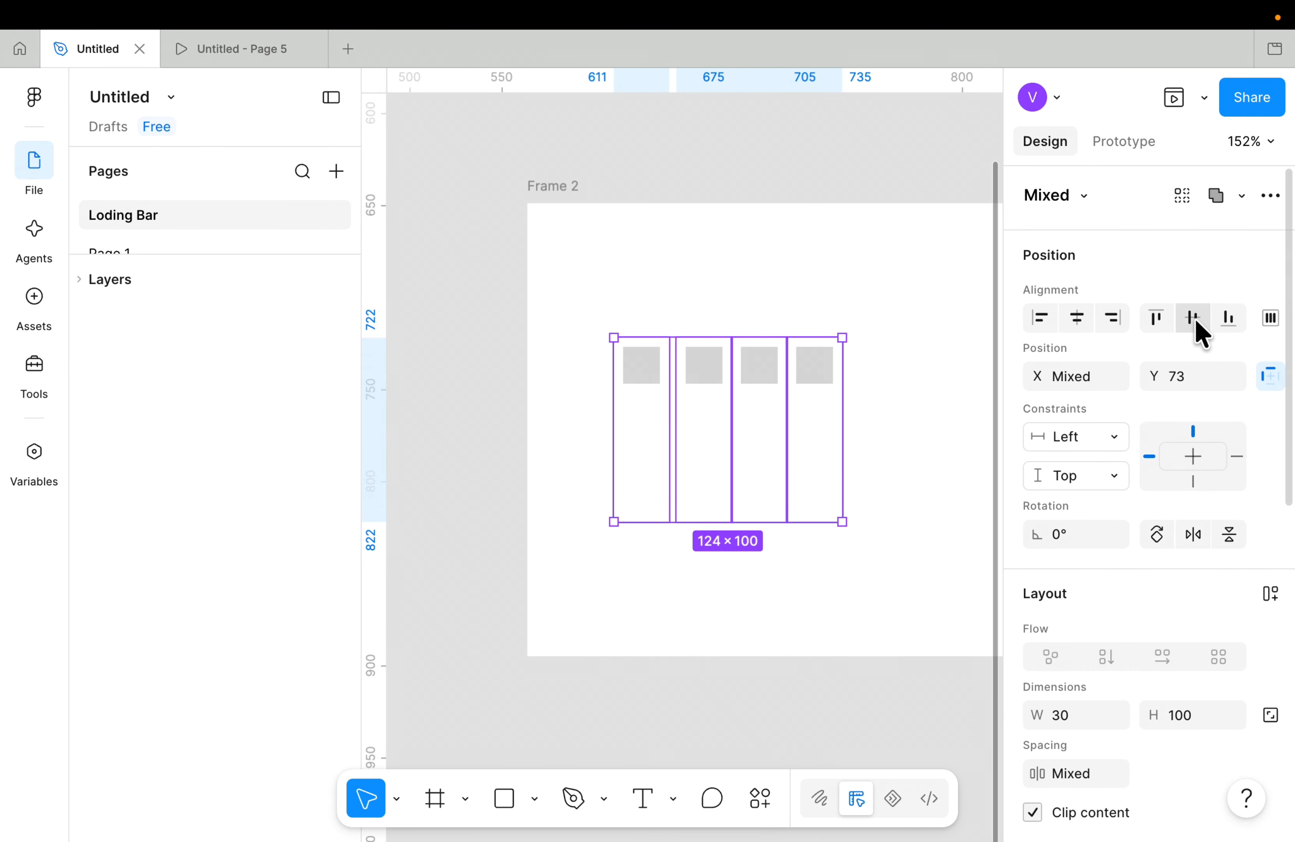
left_click(1268, 319)
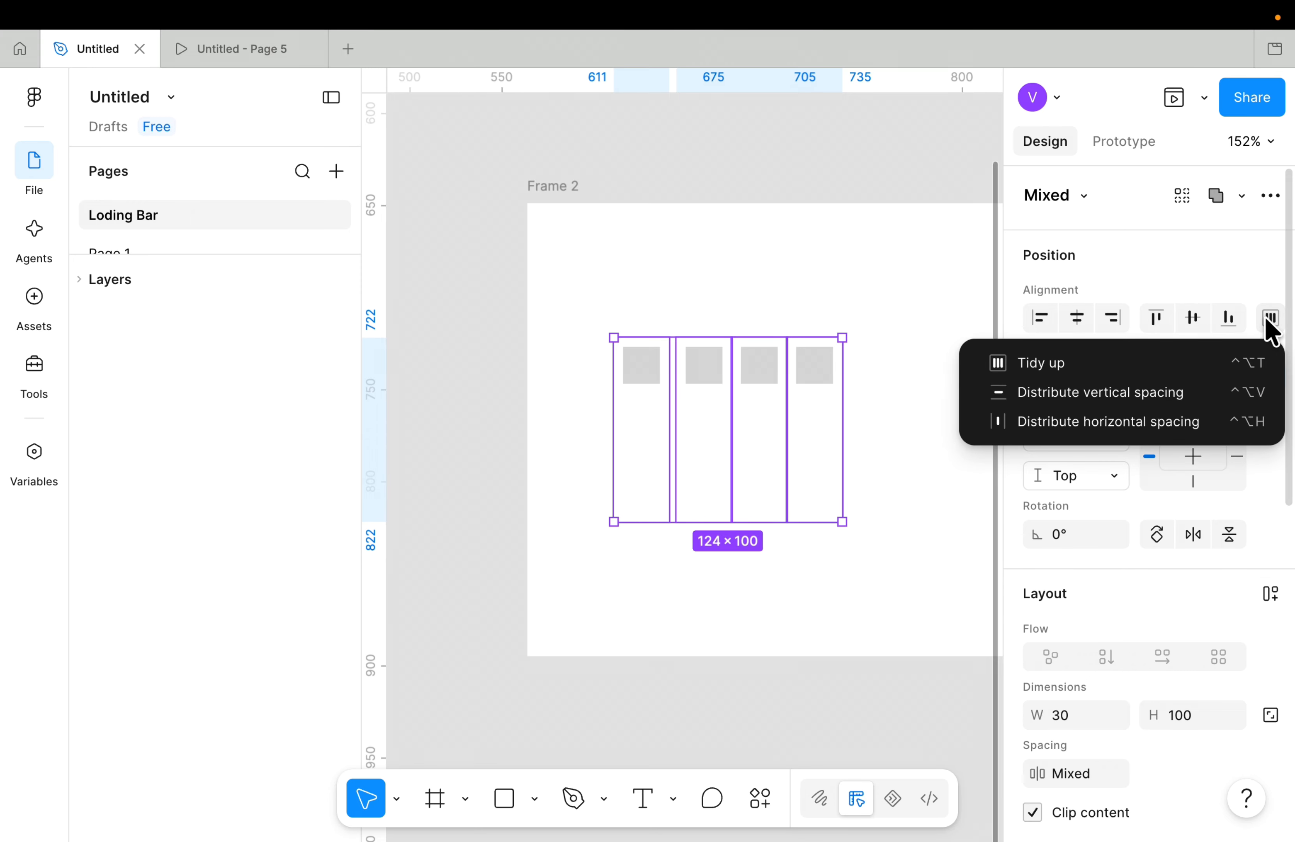
left_click(1055, 378)
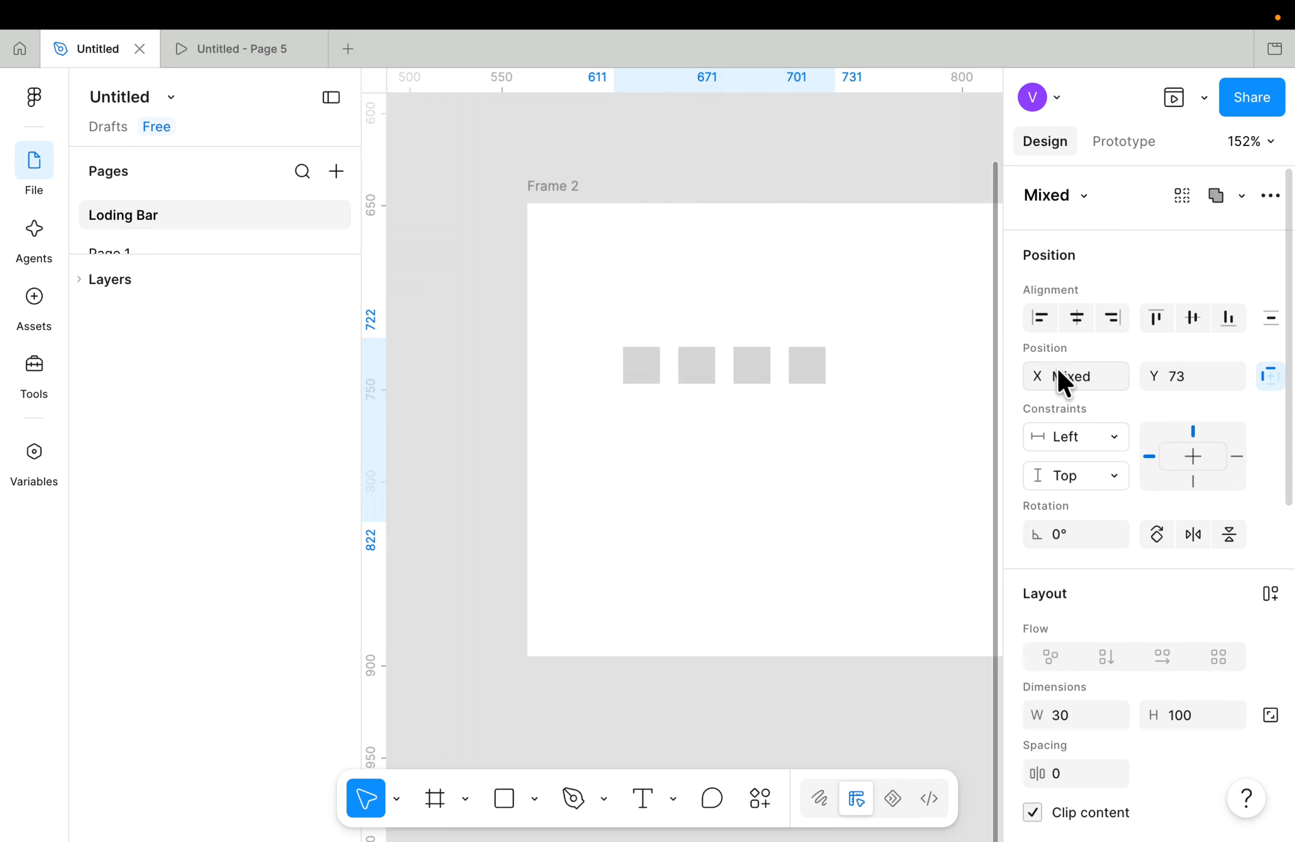
Preview Frame 2 to check the staggered animation of the four bars, and close the preview.
left_click(558, 177)
scroll(563, 181, "right", 2)
left_click(1174, 100)
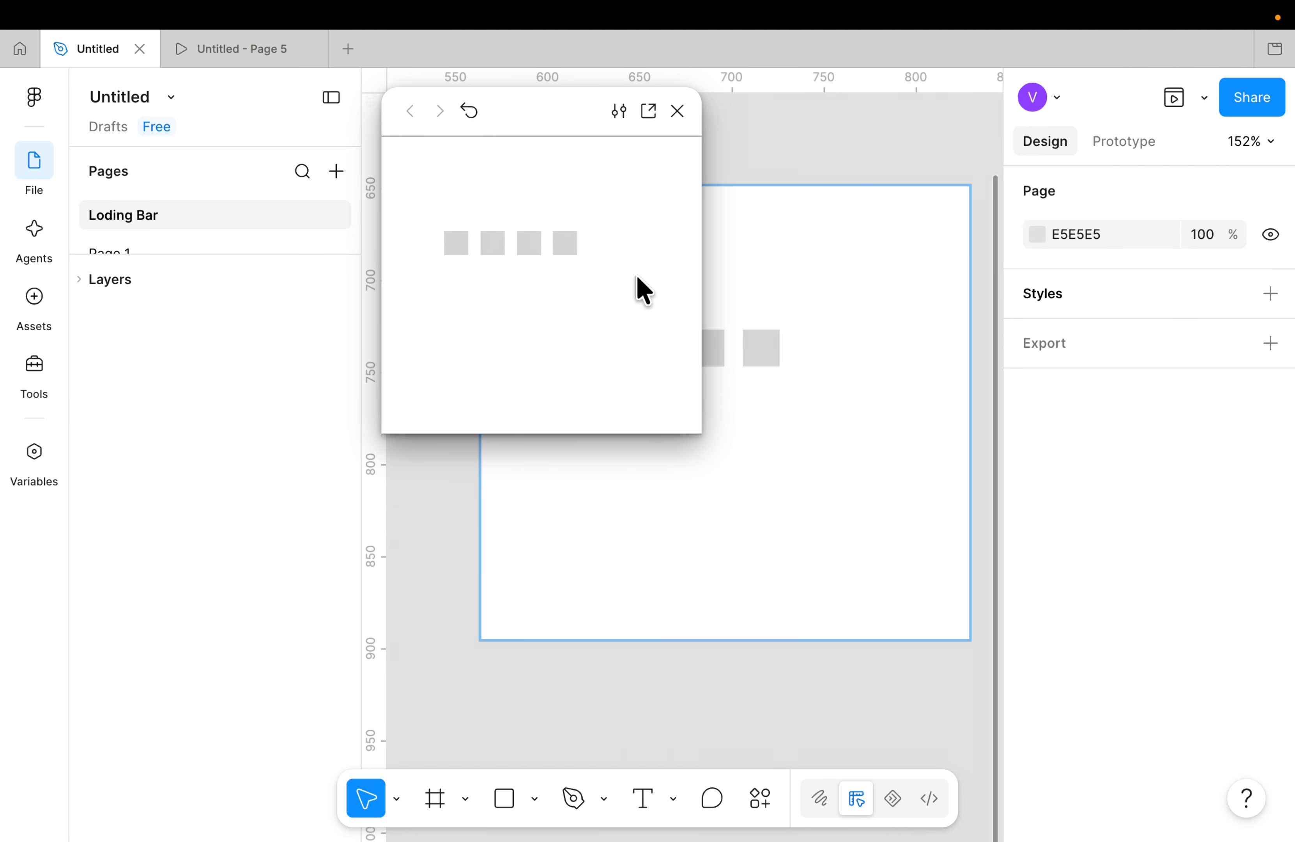
left_click(682, 117)
Select the four bar instances in Frame 6 and centre them as a group in the frame at Y 70.
scroll(690, 126, "down", 5)
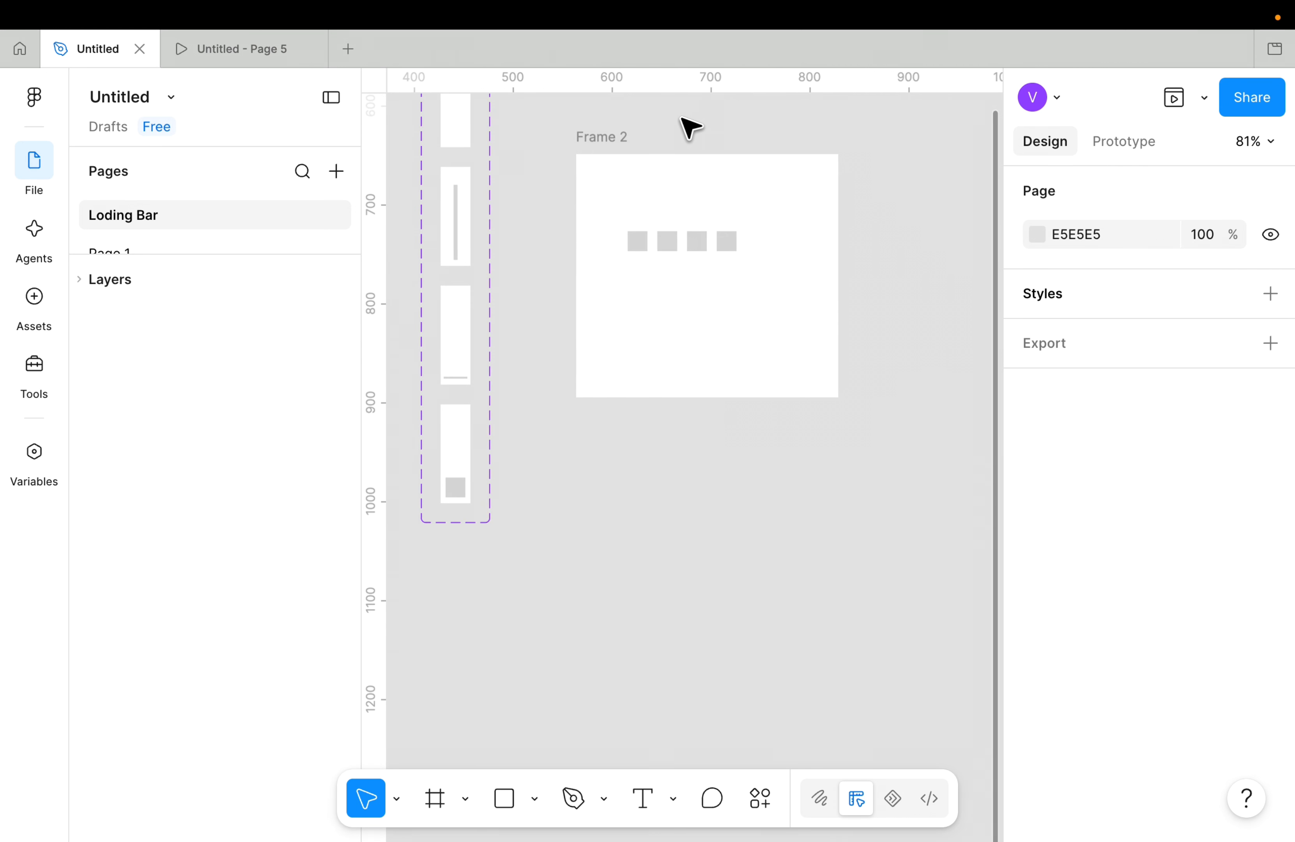
scroll(688, 124, "left", 10)
scroll(670, 144, "up", 3)
scroll(549, 290, "up", 3)
left_click(583, 244)
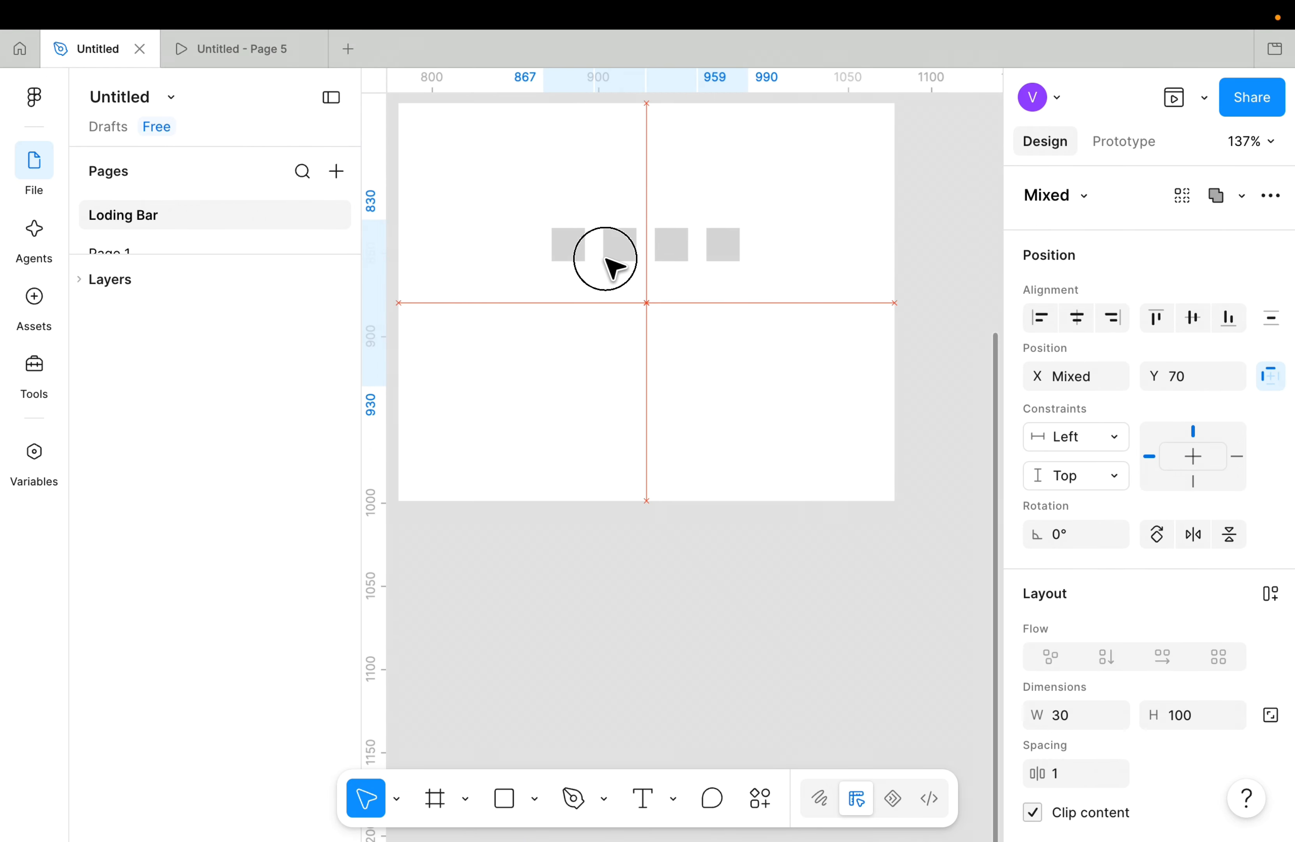
scroll(610, 263, "down", 5)
scroll(520, 232, "up", 5)
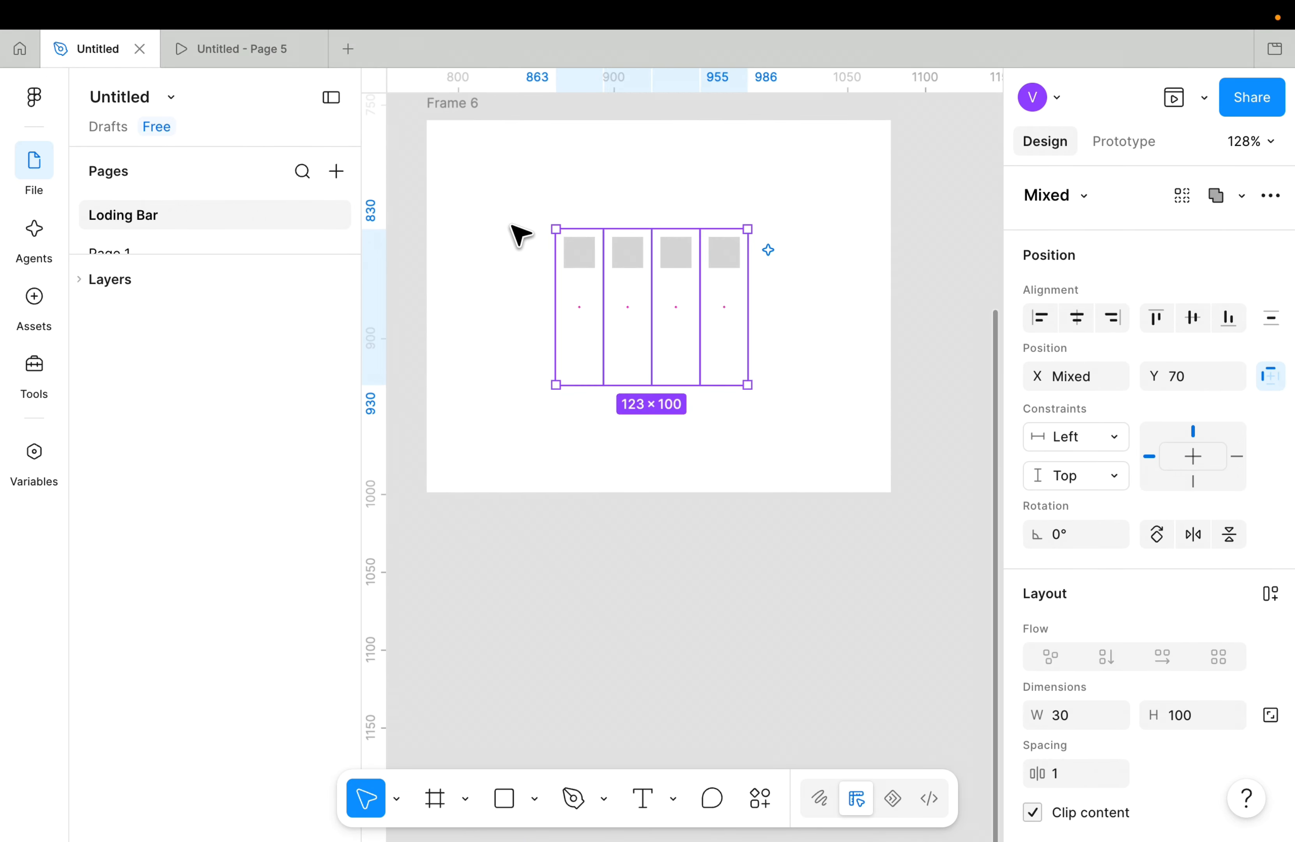
left_click_drag(511, 224, 787, 414)
scroll(639, 287, "up", 3)
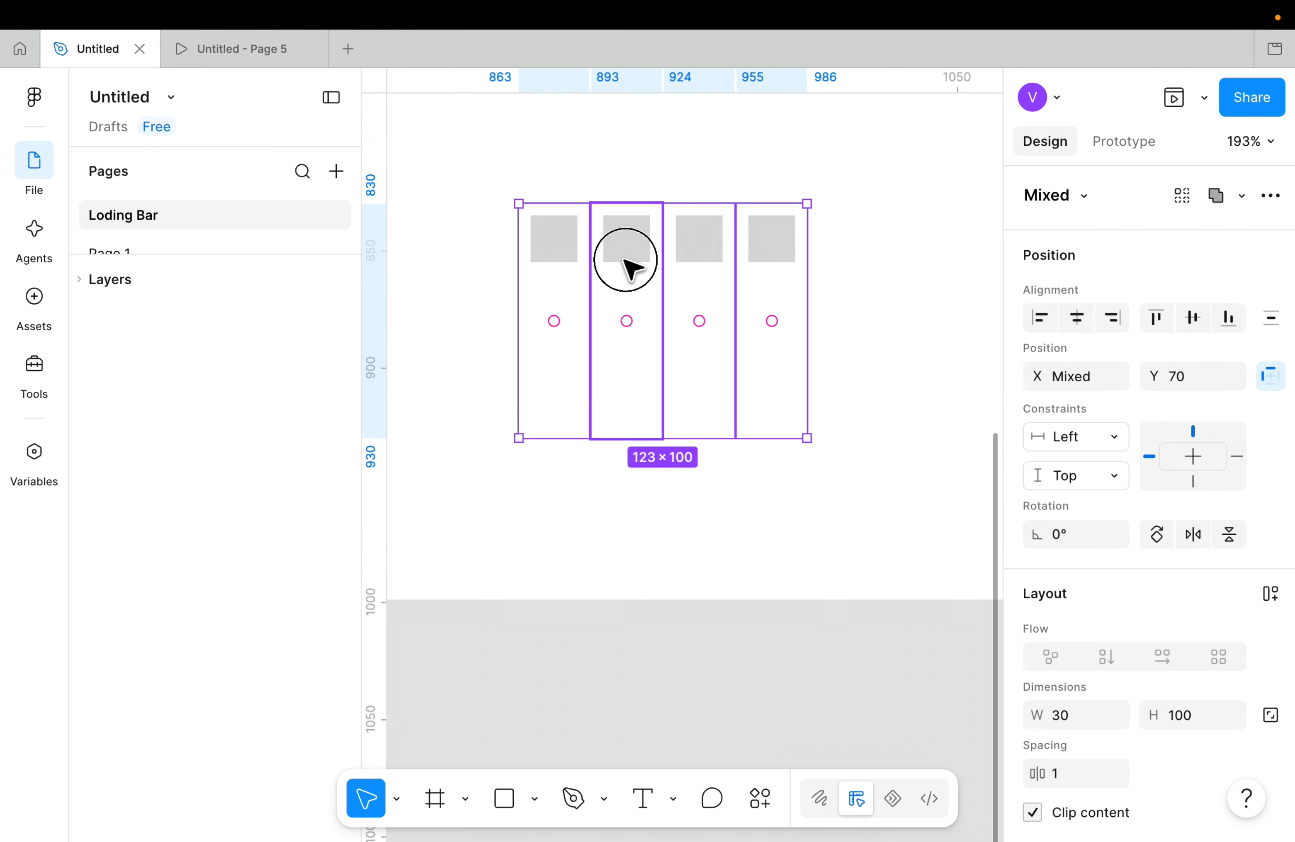
scroll(633, 260, "left", 1)
scroll(634, 266, "down", 5)
scroll(533, 206, "up", 2)
scroll(533, 207, "right", 2)
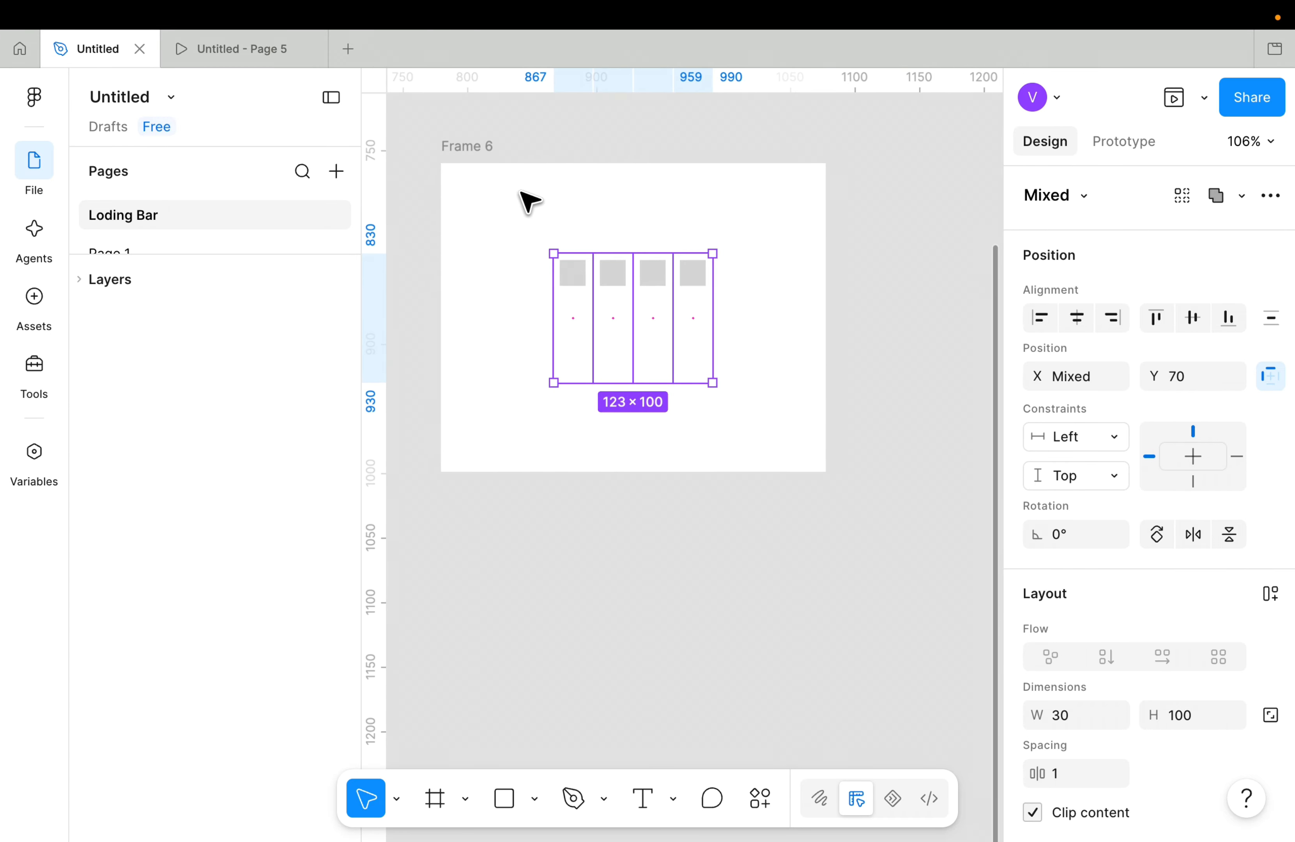
Duplicate Frame 6 with its four bars so the copy sits beside it at X 1118, Y 760.
left_click(463, 150)
scroll(464, 151, "right", 2)
key("super+d")
scroll(468, 153, "right", 7)
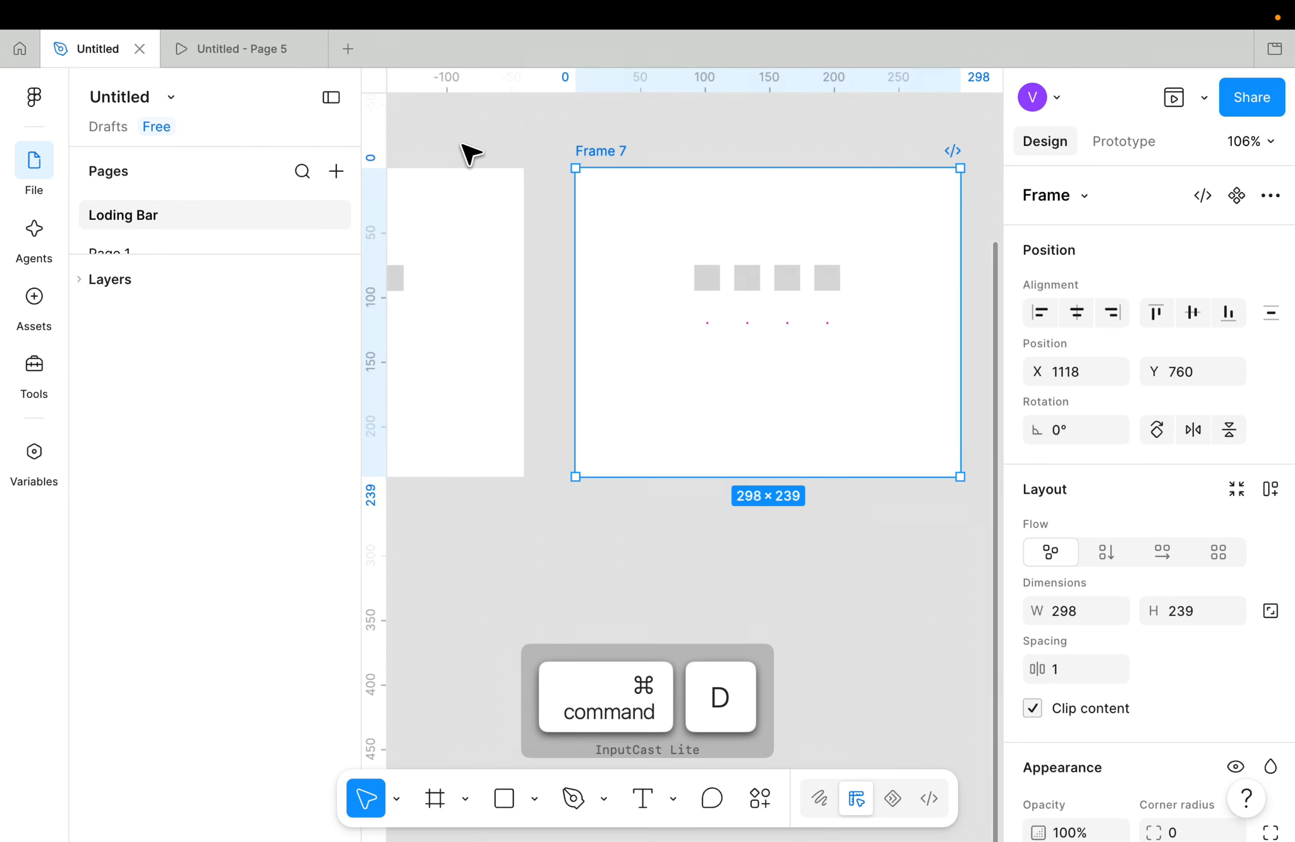
scroll(569, 341, "down", 3)
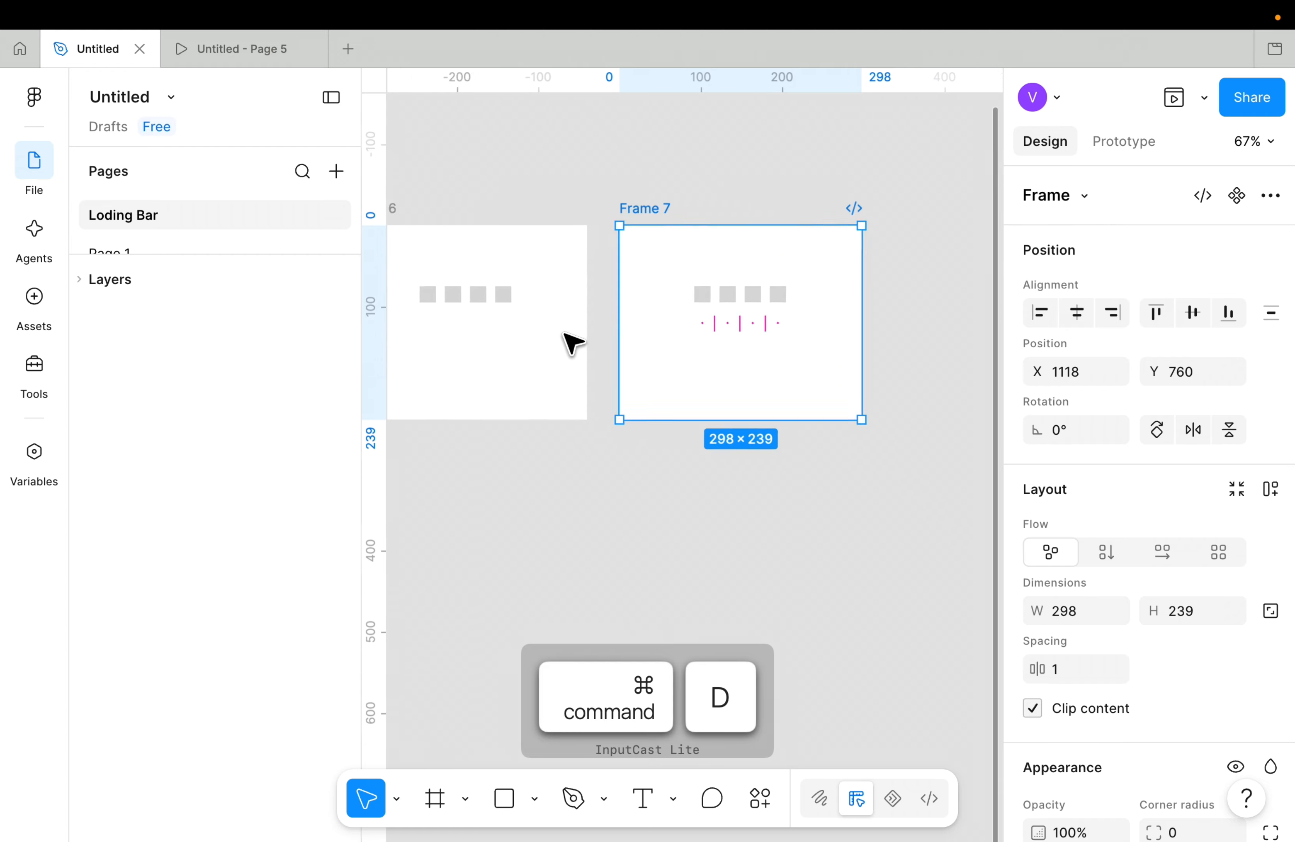
Connect Frame 6 to Frame 7 with an After delay interaction of 800 ms that navigates using Smart animate.
scroll(432, 246, "left", 2)
left_click(432, 221)
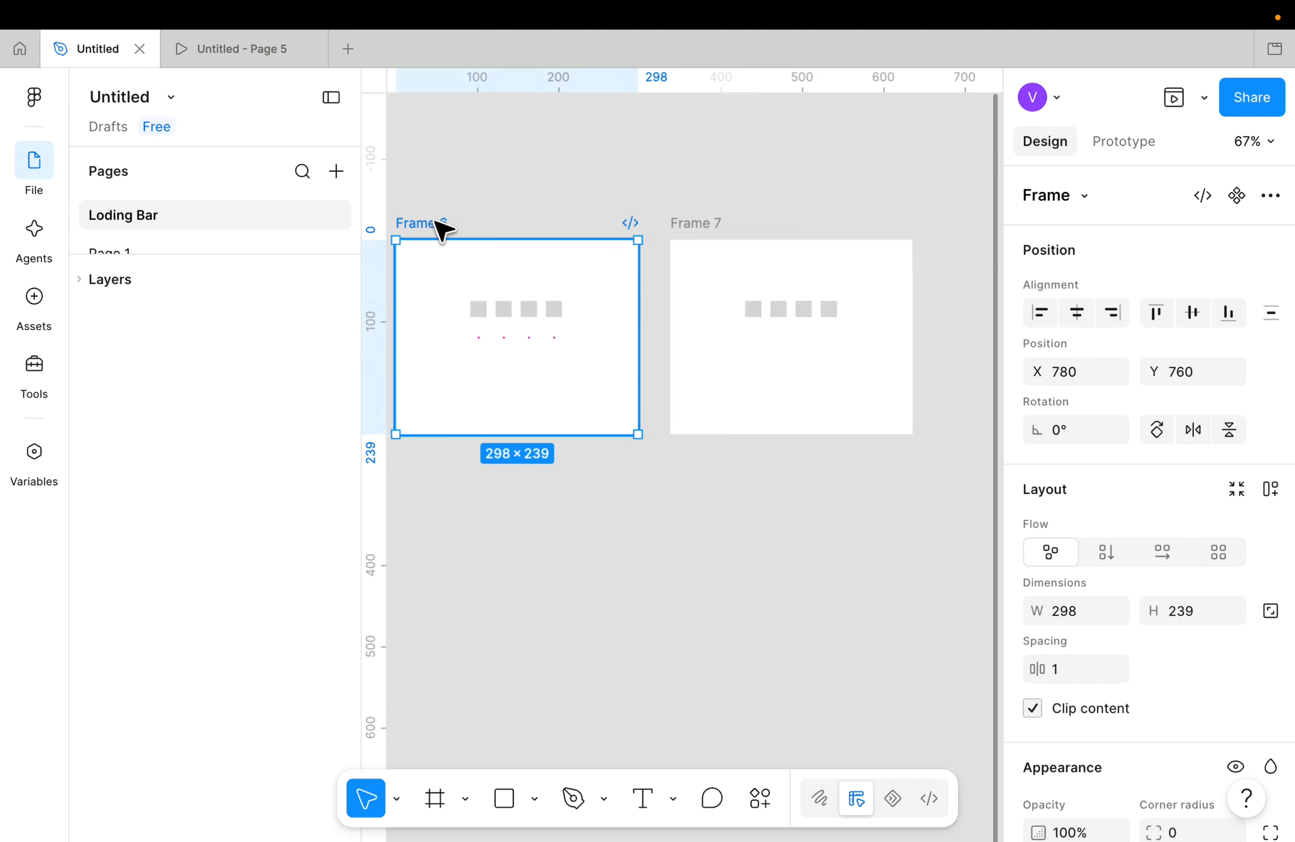
left_click(1102, 141)
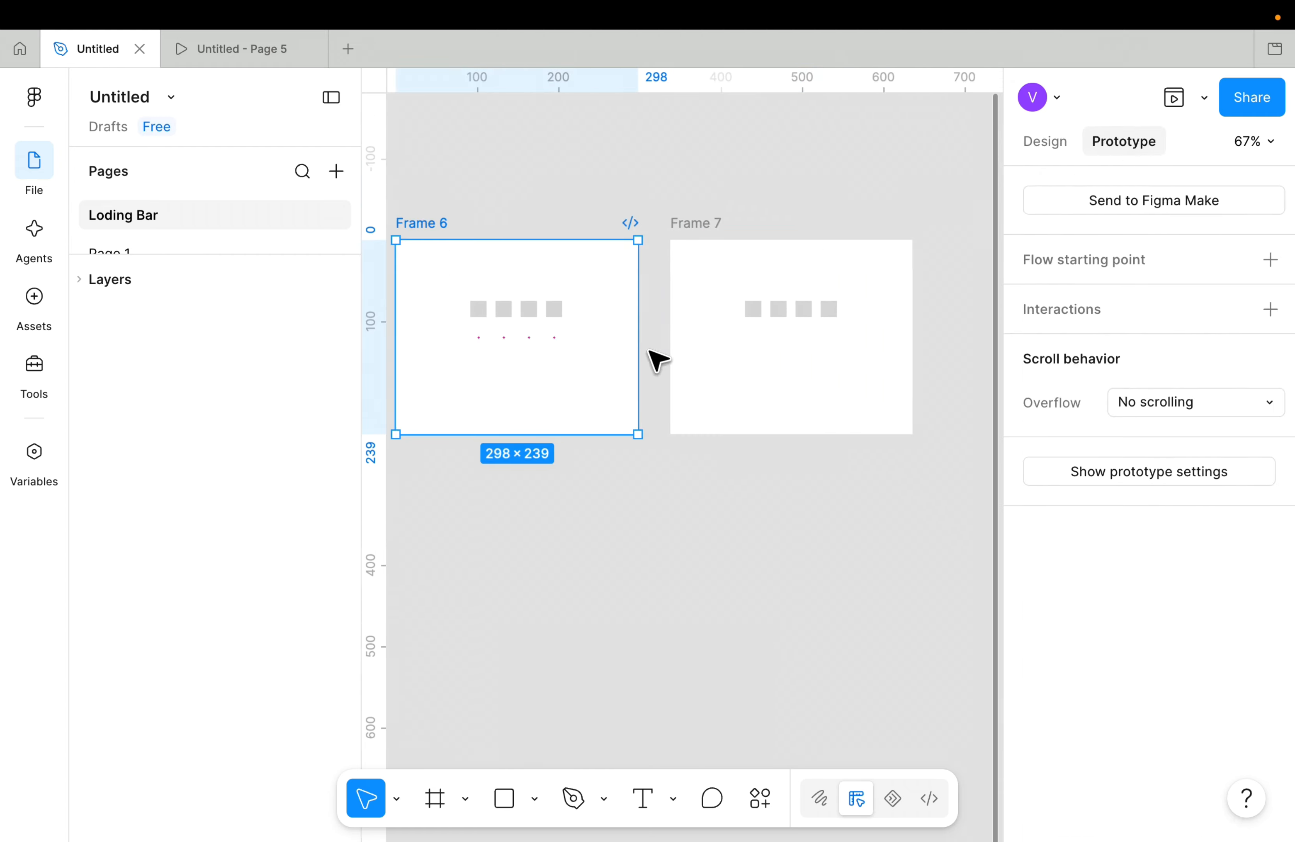
scroll(637, 337, "up", 5)
left_click_drag(641, 332, 776, 334)
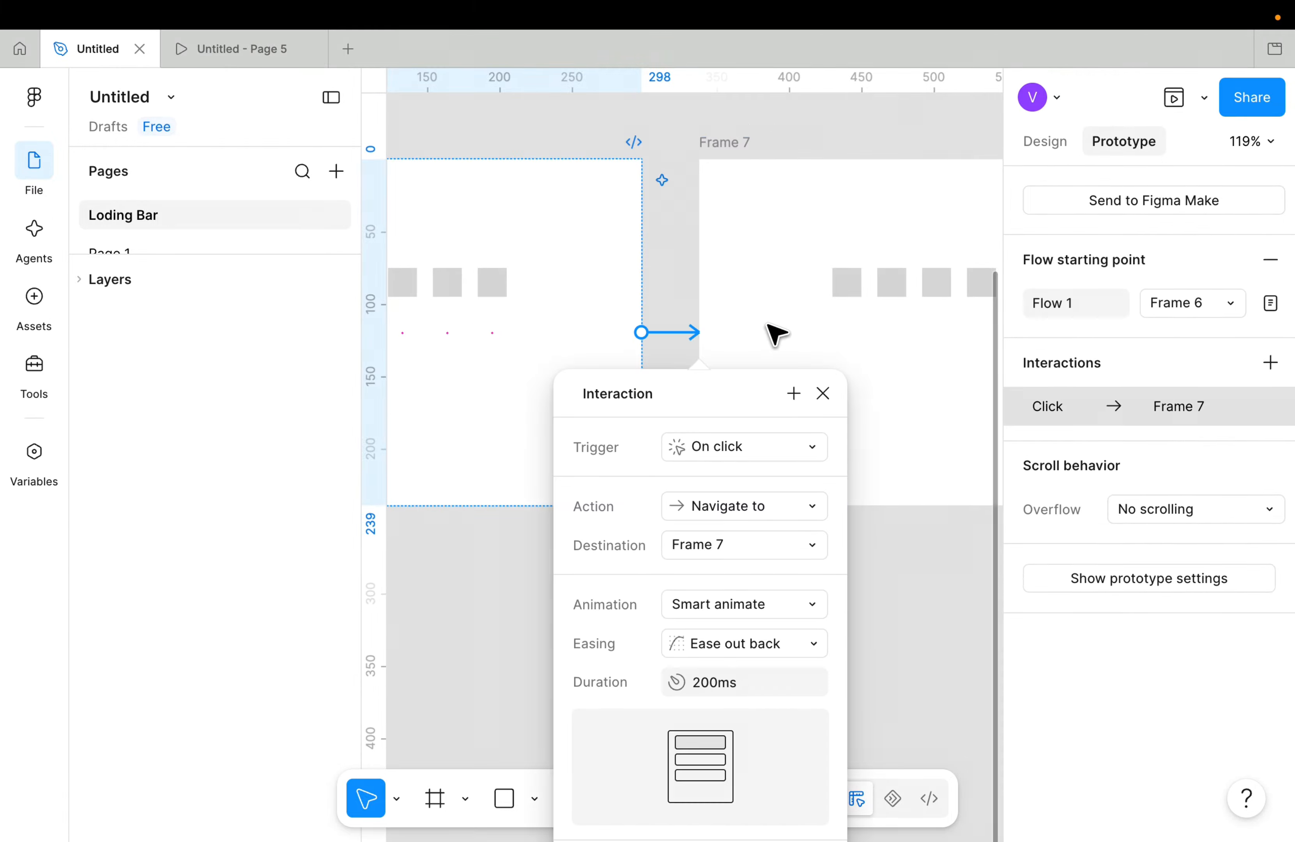
left_click(750, 454)
left_click(757, 744)
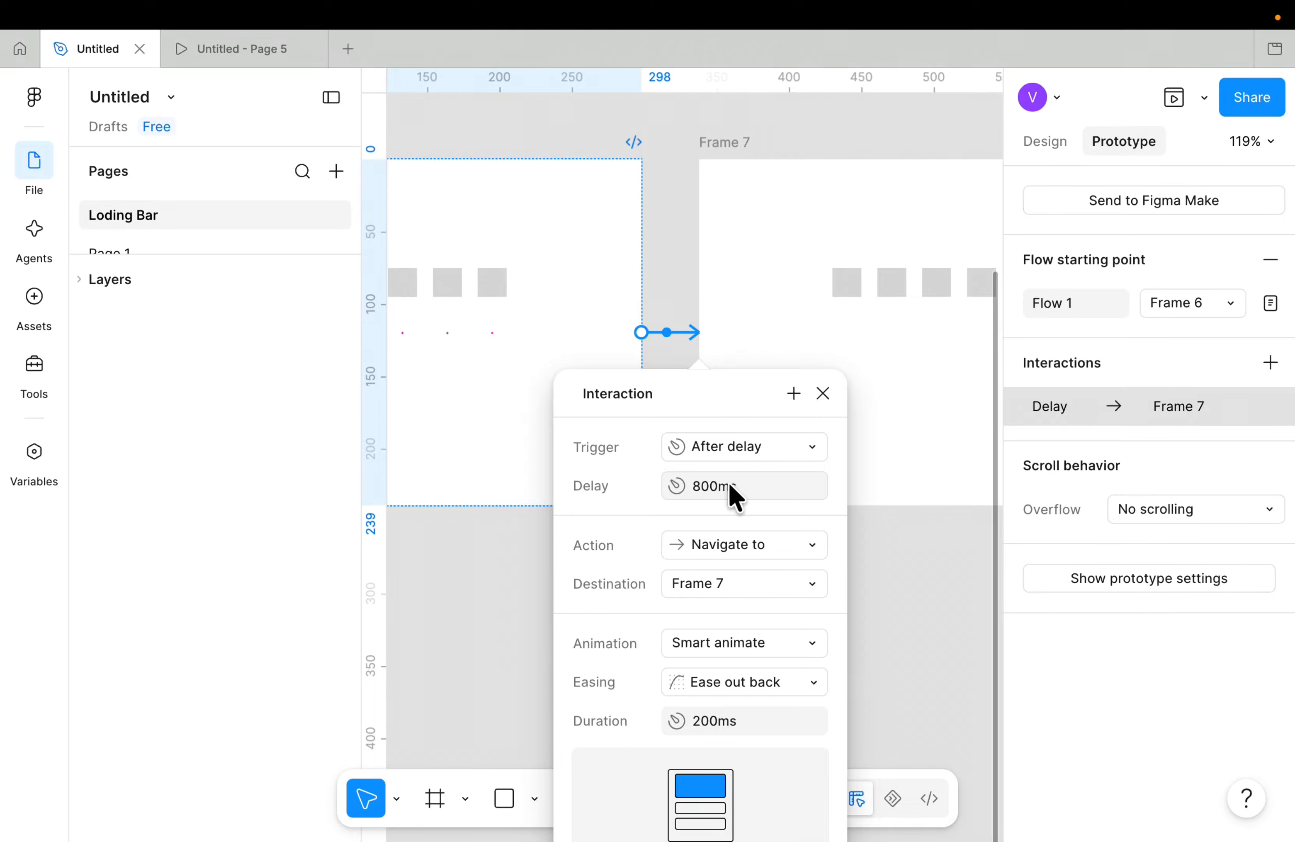
scroll(524, 539, "down", 5)
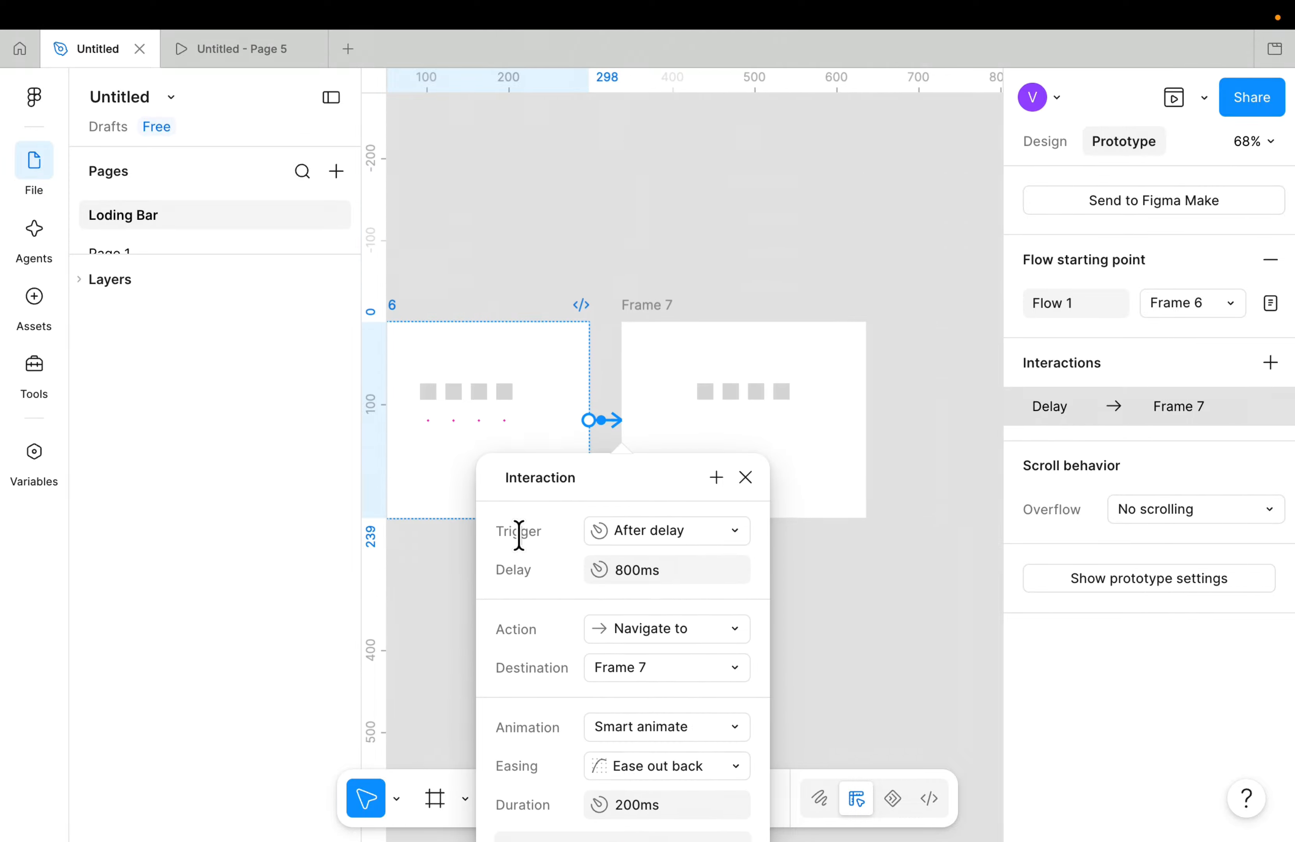
scroll(458, 405, "up", 6)
scroll(544, 405, "down", 5)
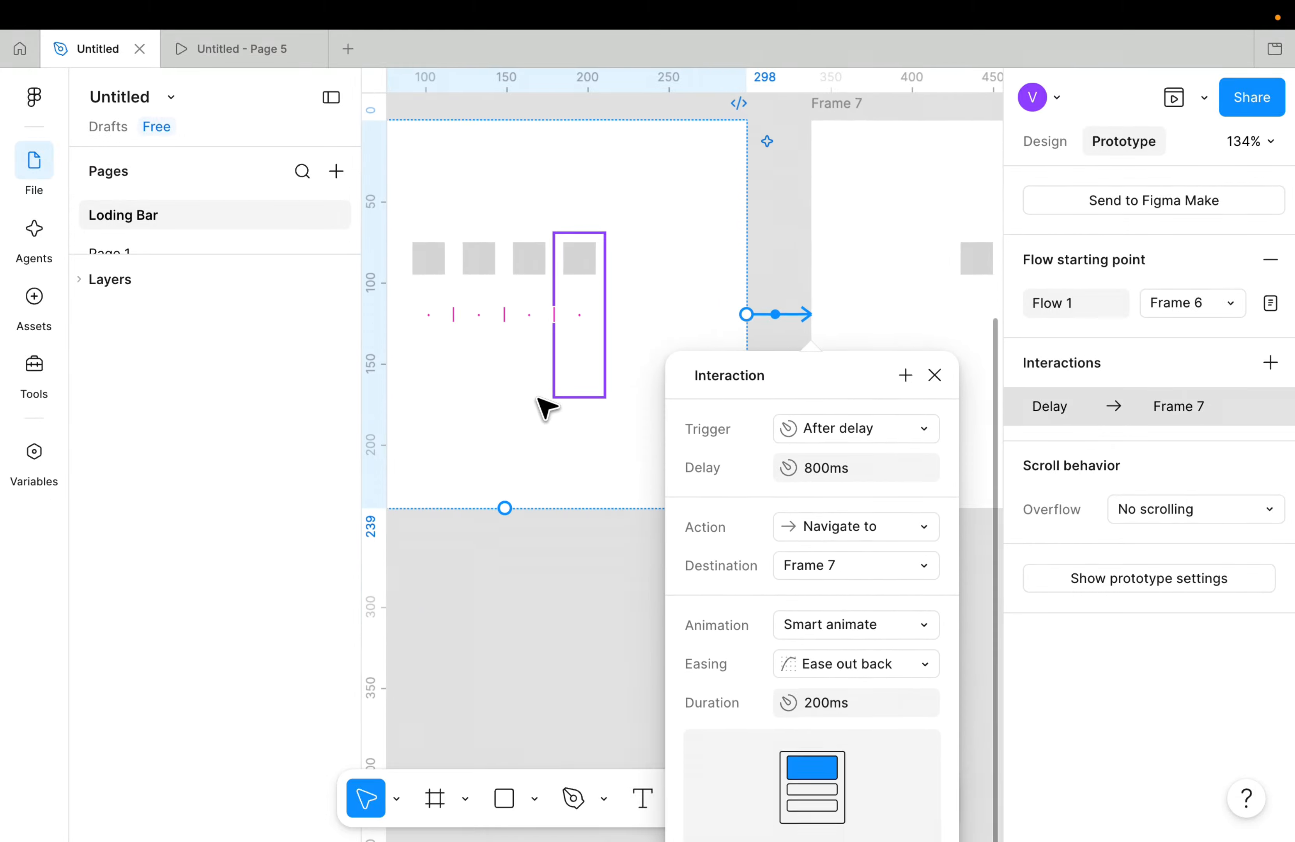
Change the Frame 6 to Frame 7 interaction to a 1500 ms delay with Instant animation.
scroll(698, 368, "down", 2)
left_click(796, 484)
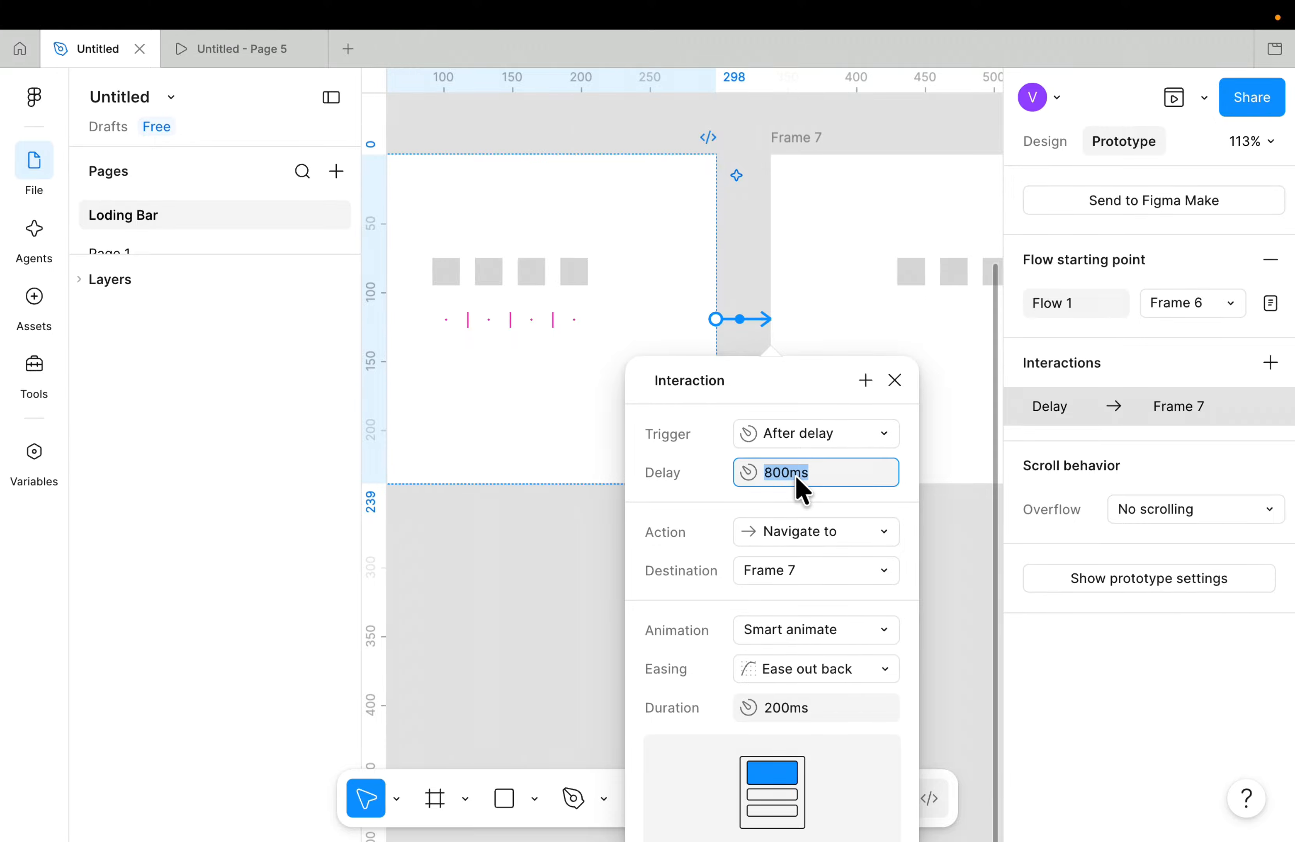
type("1500")
key("Return")
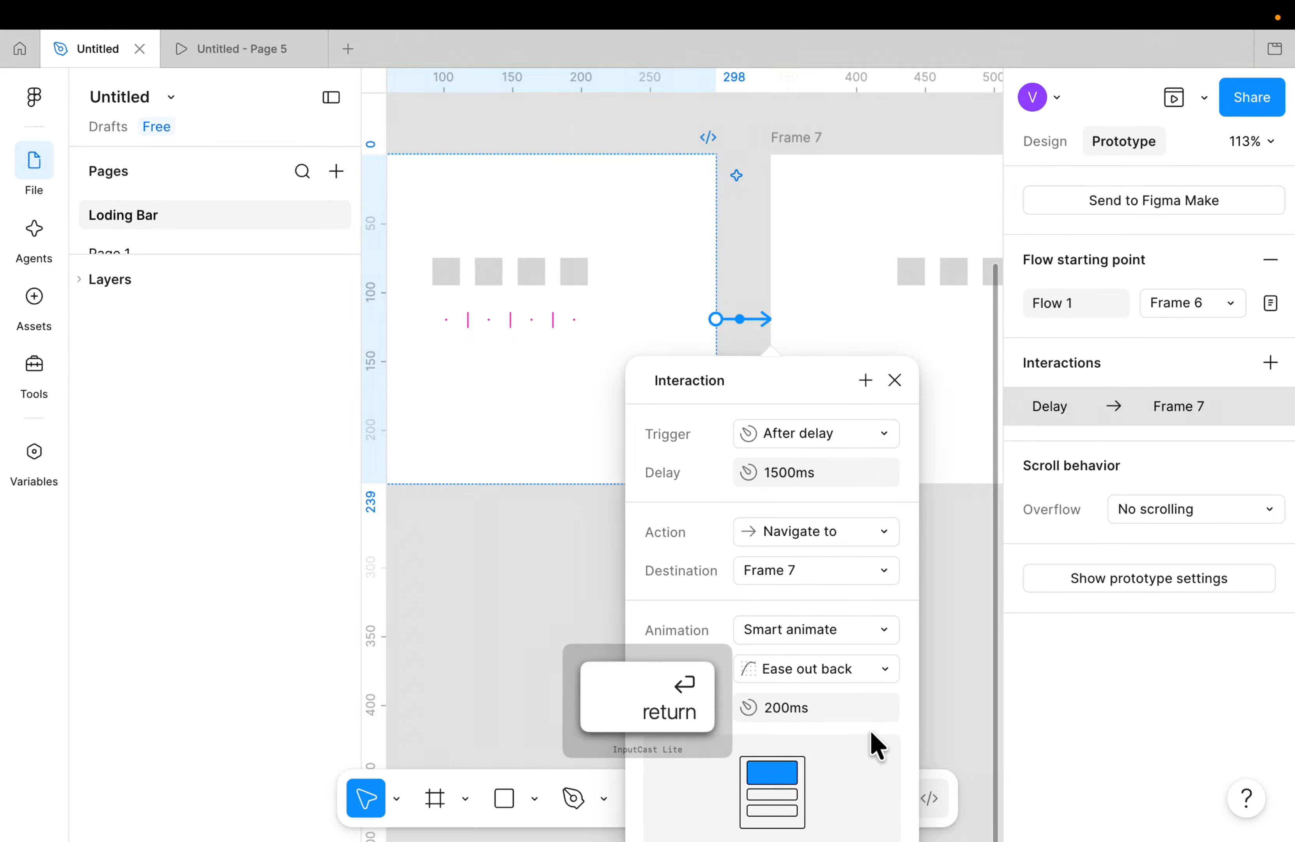
left_click(806, 638)
left_click(801, 574)
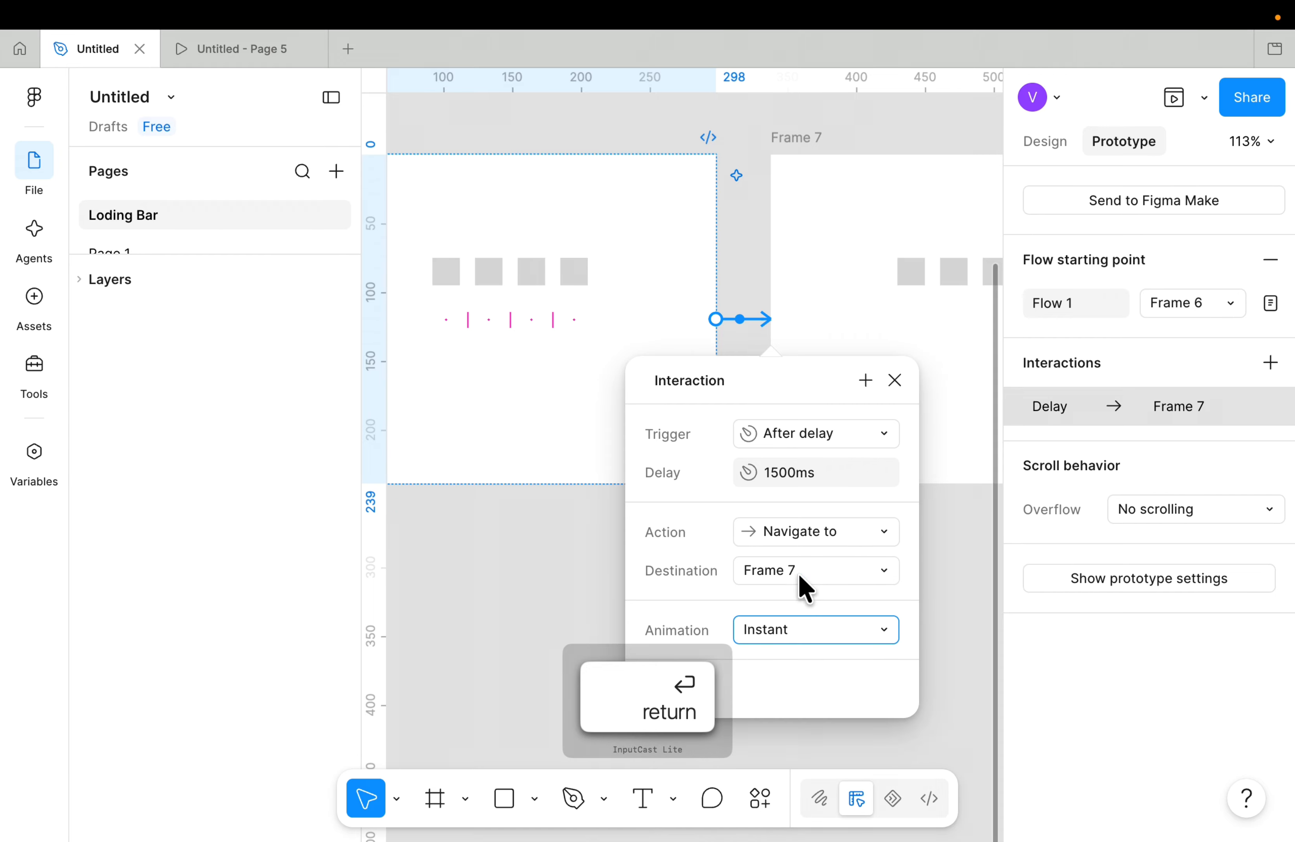
left_click(567, 543)
Connect Frame 7 back to Frame 6 with an After delay interaction of 1500 ms that navigates instantly.
left_click(803, 138)
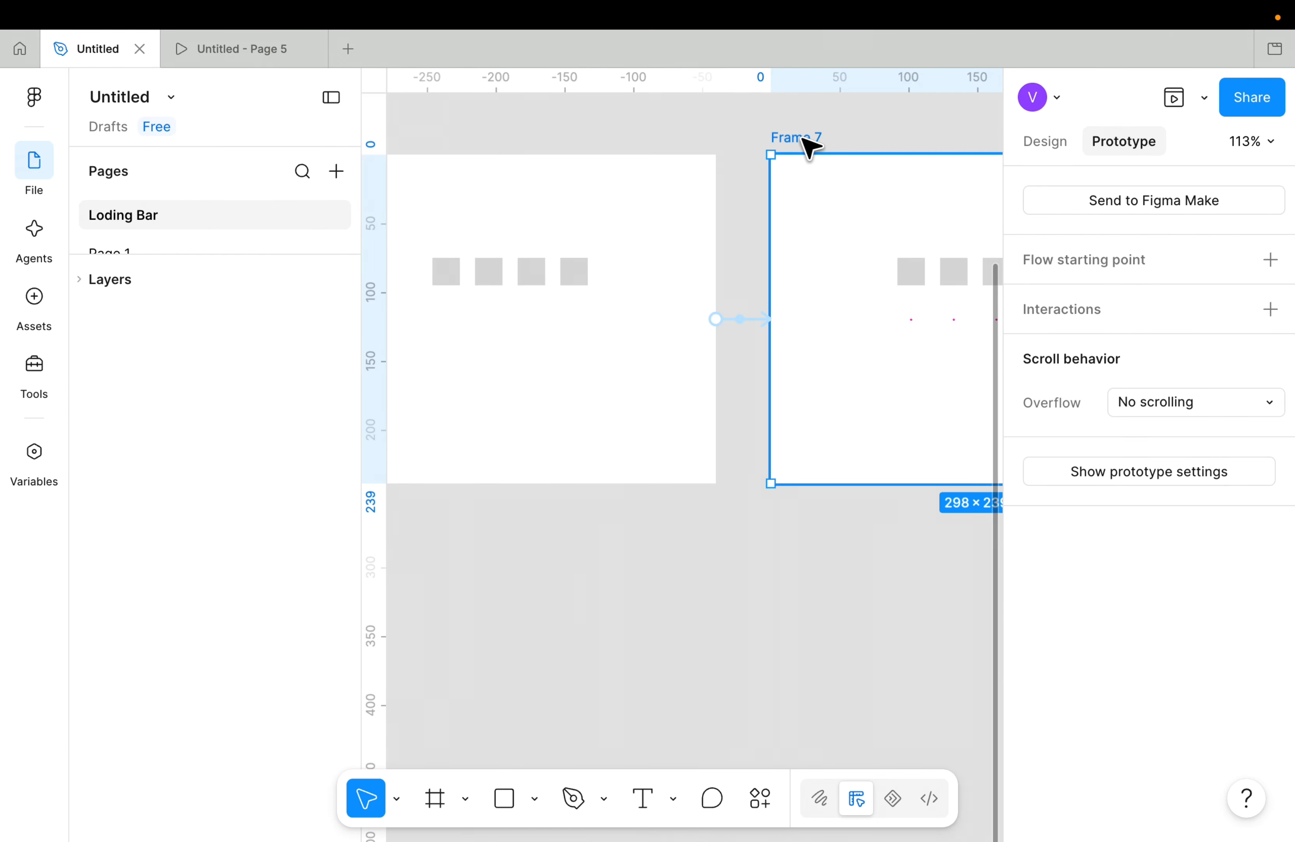
left_click_drag(771, 337, 623, 345)
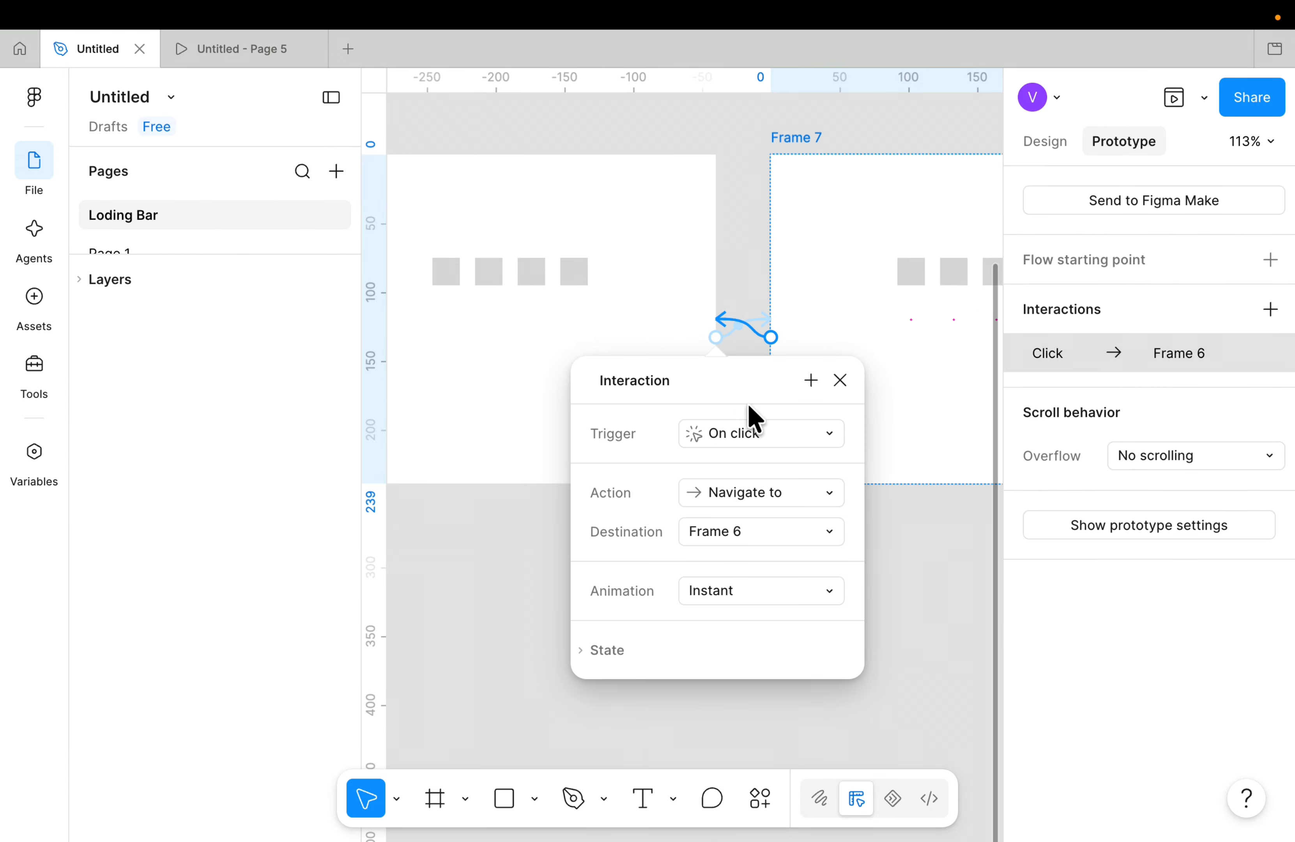
left_click(758, 432)
left_click(771, 731)
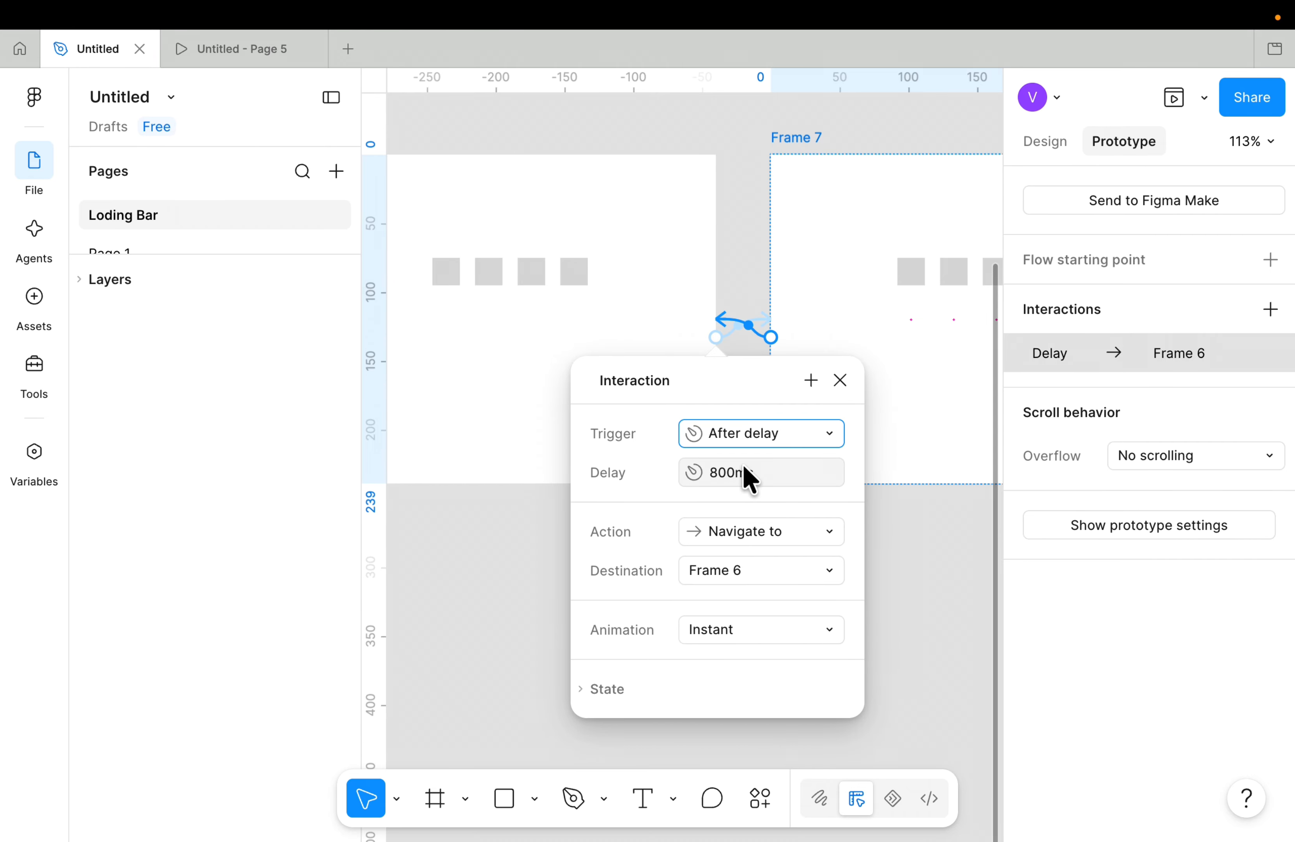
left_click(746, 474)
type("1500")
key("Return")
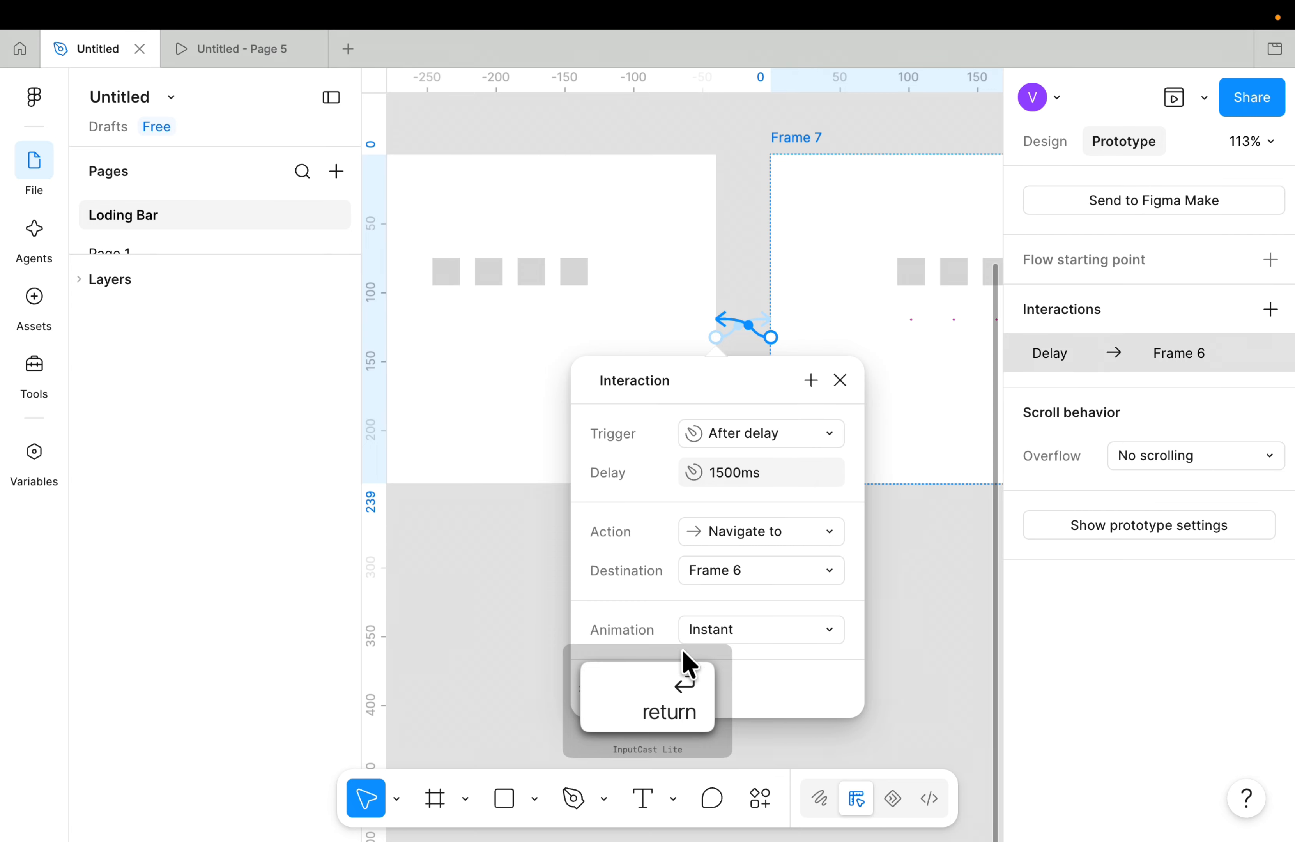
left_click(533, 560)
Preview Flow 1 from Frame 6 to check the looping bar animation, and close the preview.
scroll(506, 443, "left", 2)
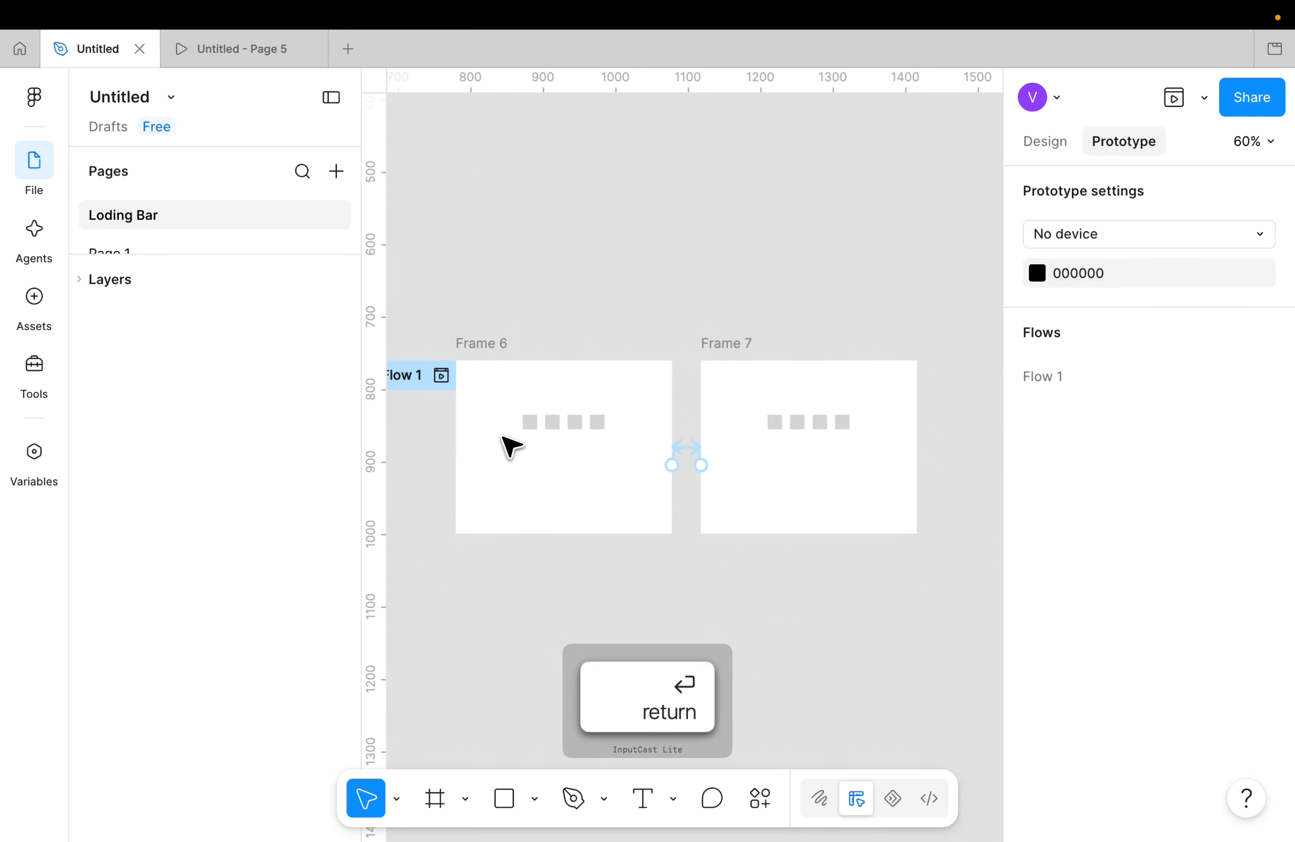
scroll(498, 384, "up", 5)
left_click(469, 336)
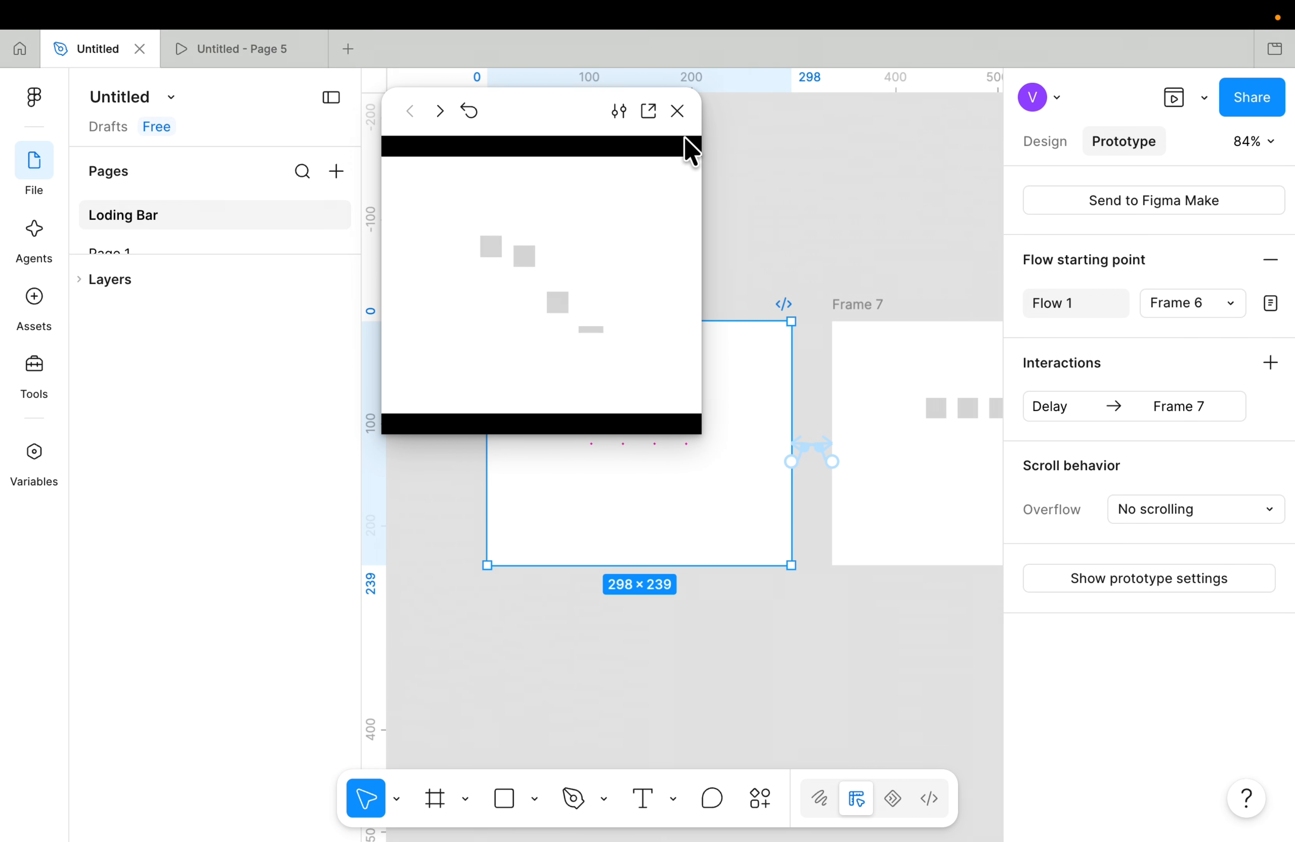
left_click(678, 111)
Draw a rectangle about 232 × 130 over the four bars in Frame 6.
scroll(694, 124, "down", 3)
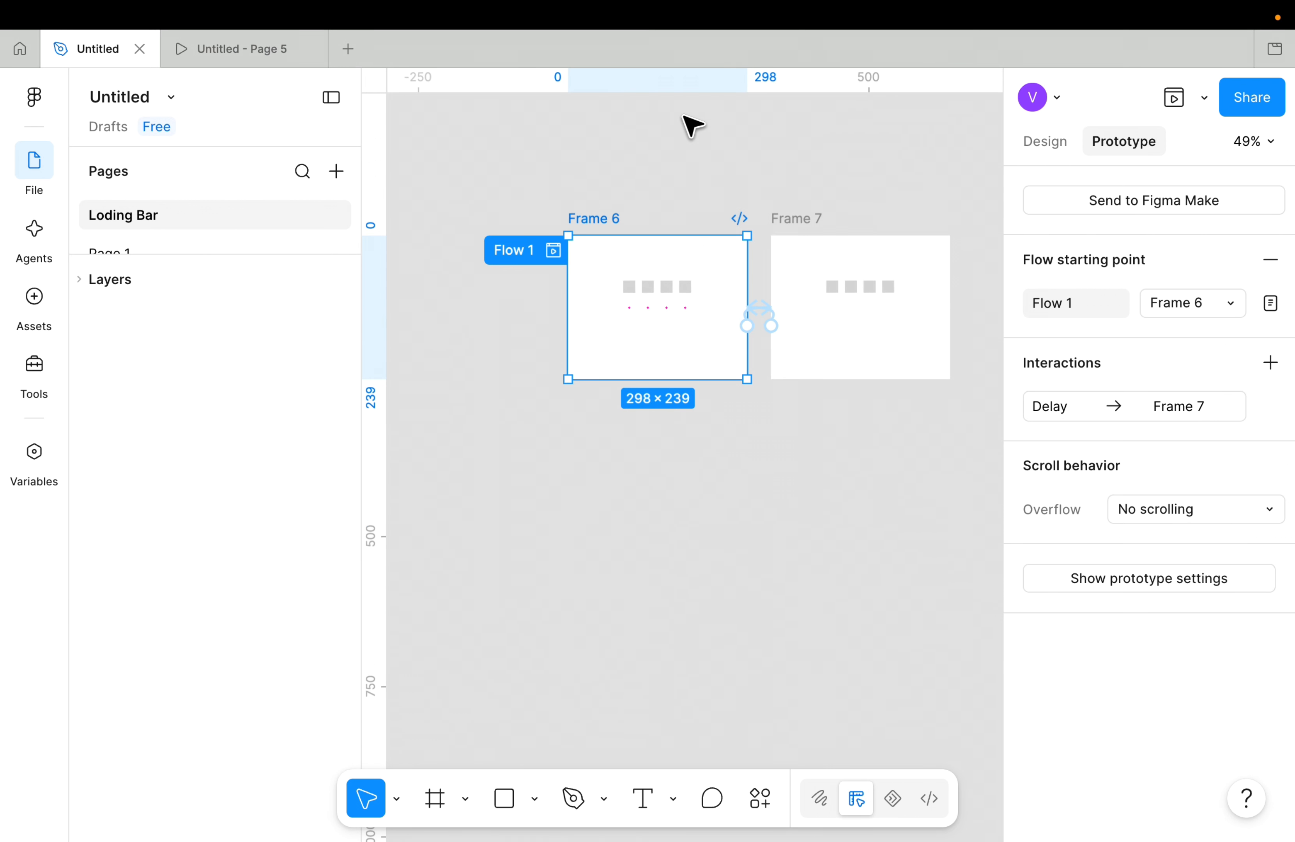
scroll(599, 226, "right", 2)
scroll(596, 246, "down", 2)
scroll(591, 276, "up", 5)
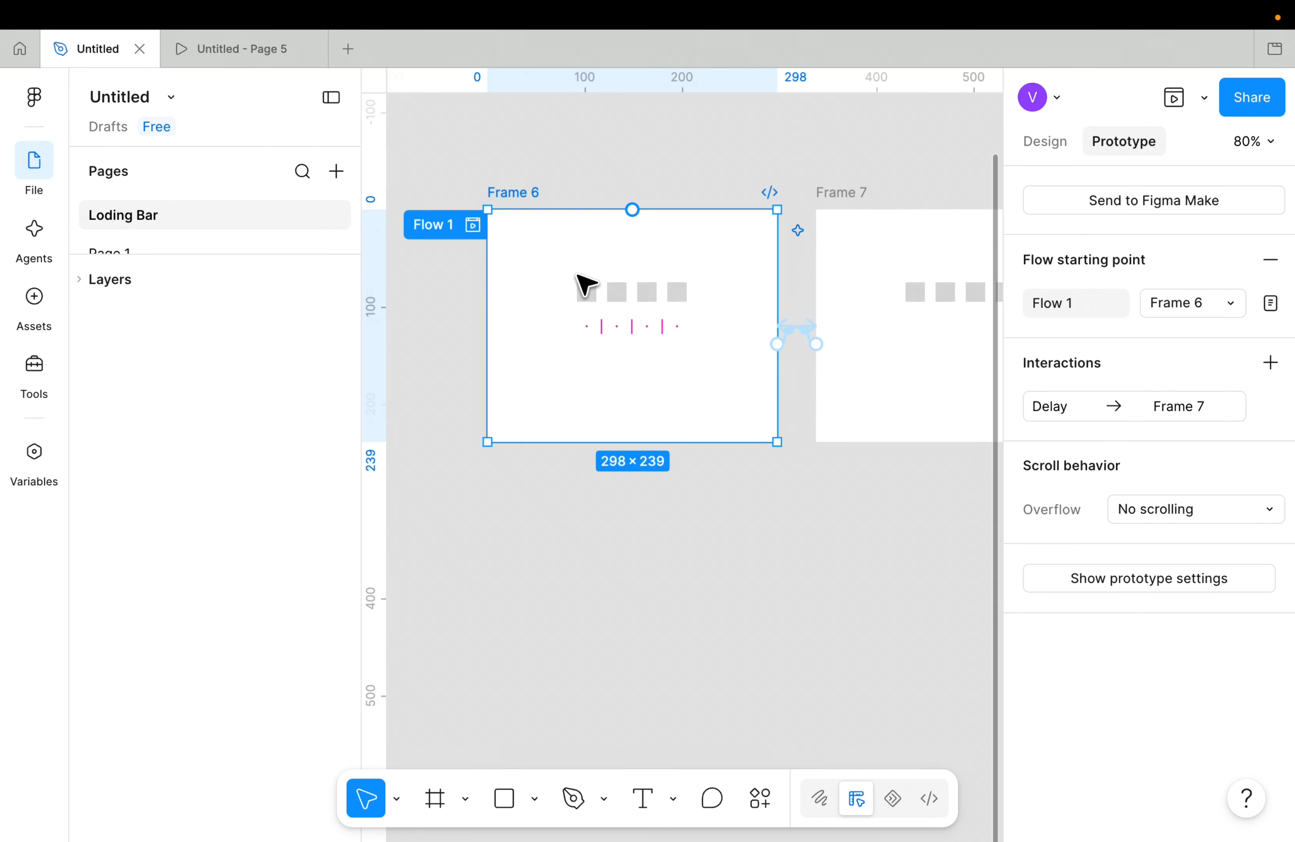
key("r")
mouse_move(522, 267)
left_mouse_down()
mouse_move(725, 414)
mouse_move(744, 393)
left_mouse_up()
Stretch the rectangle sideways to both edges of Frame 6 so it is 298 wide.
scroll(544, 337, "up", 5)
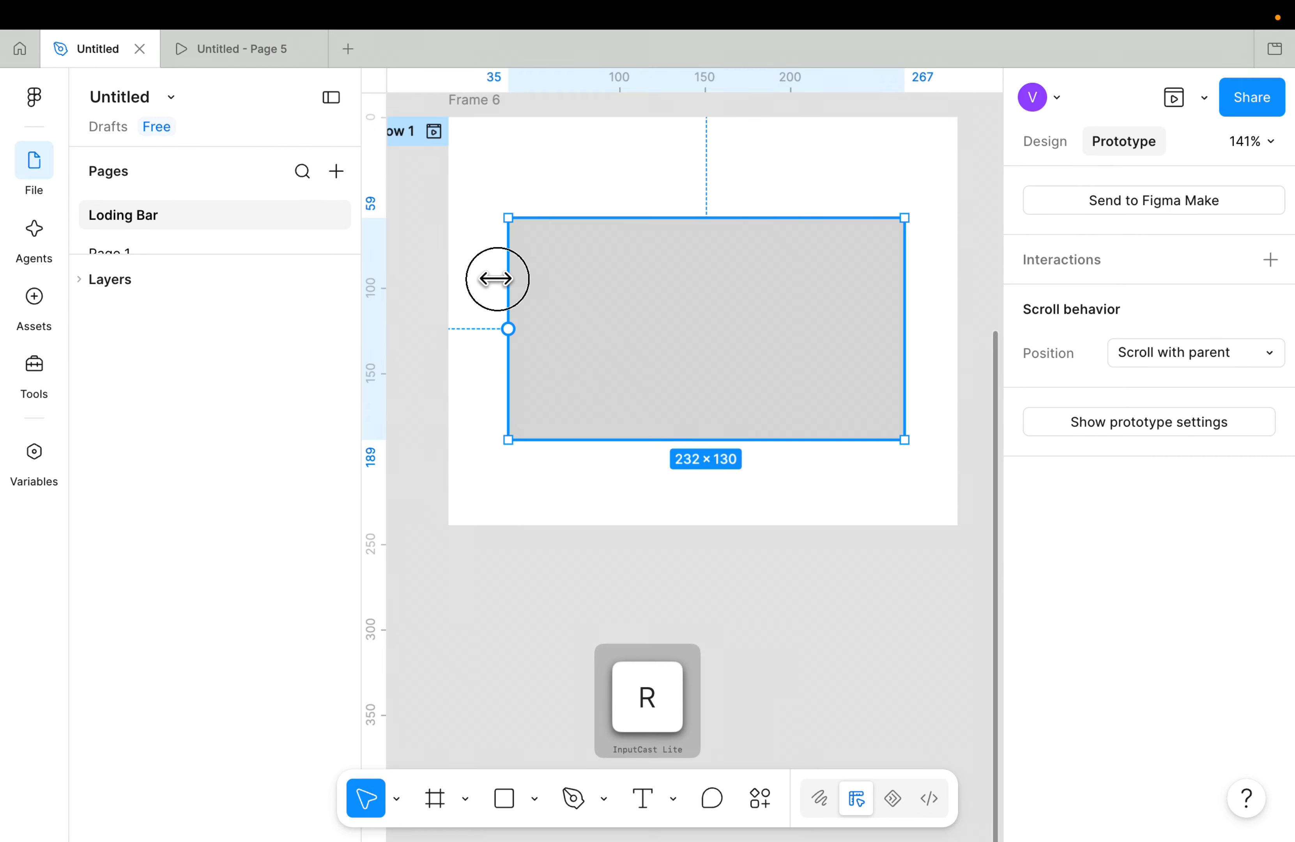
left_click_drag(500, 281, 448, 275)
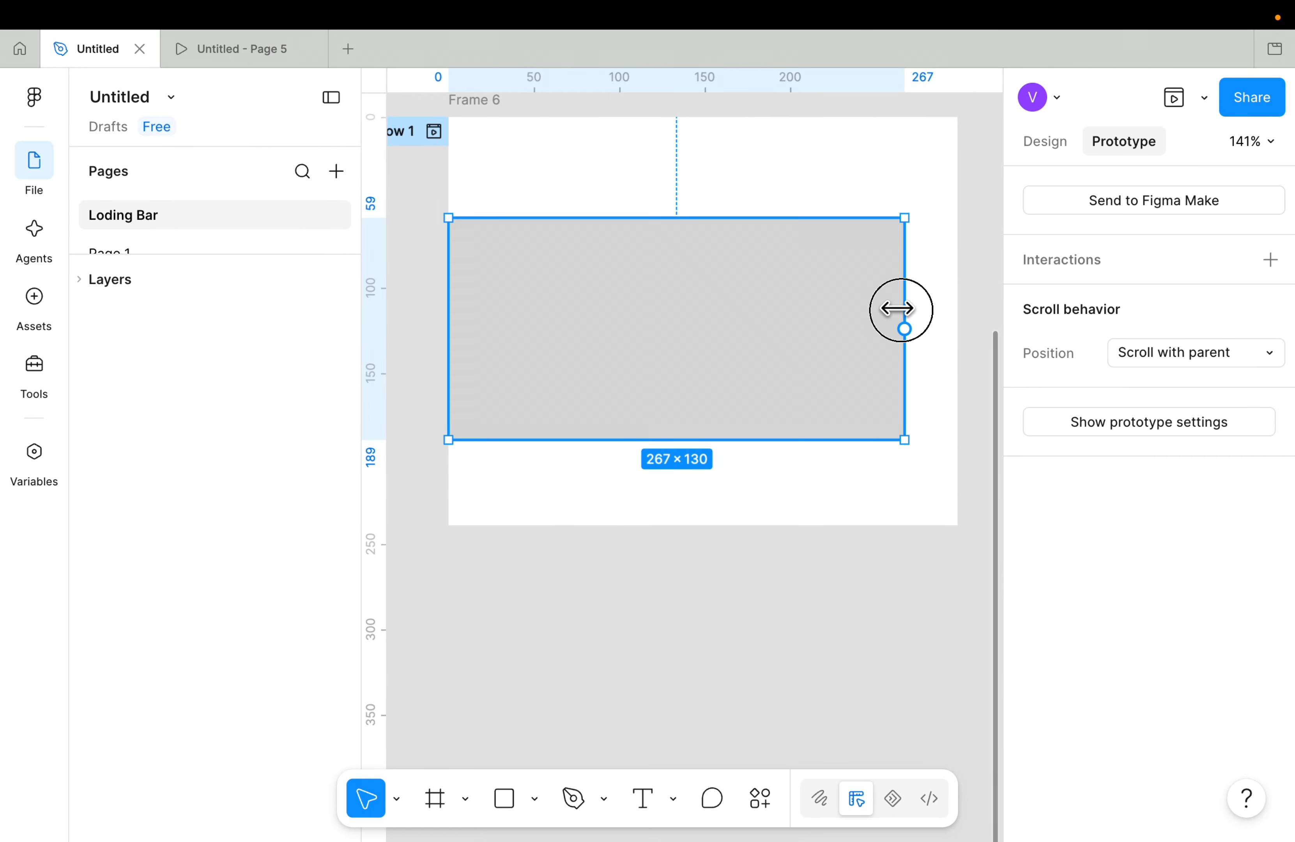
left_click_drag(903, 307, 948, 307)
scroll(929, 321, "right", 3)
scroll(929, 320, "up", 1)
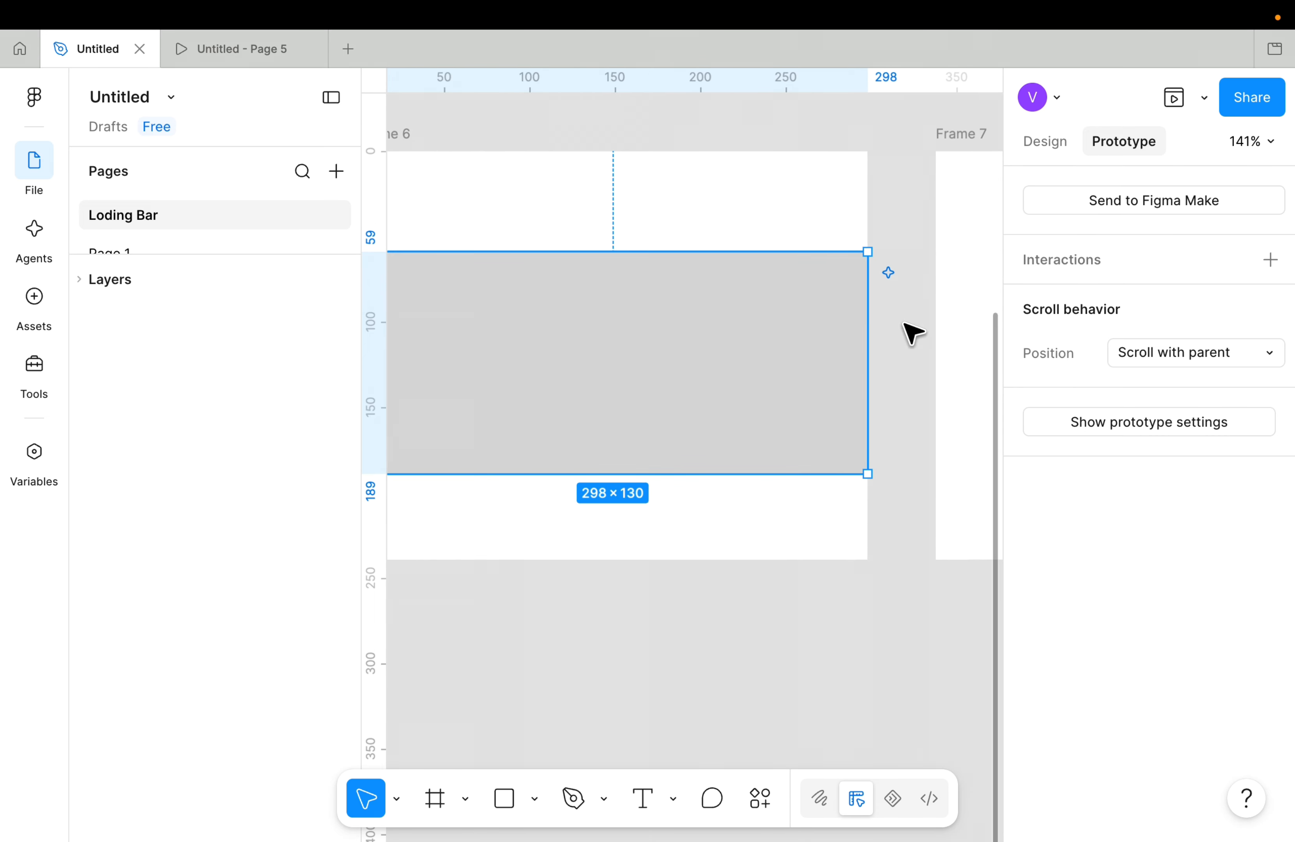
Fill the rectangle with black 000000 and send it behind the four bars.
left_click(1027, 147)
scroll(1038, 750, "down", 3)
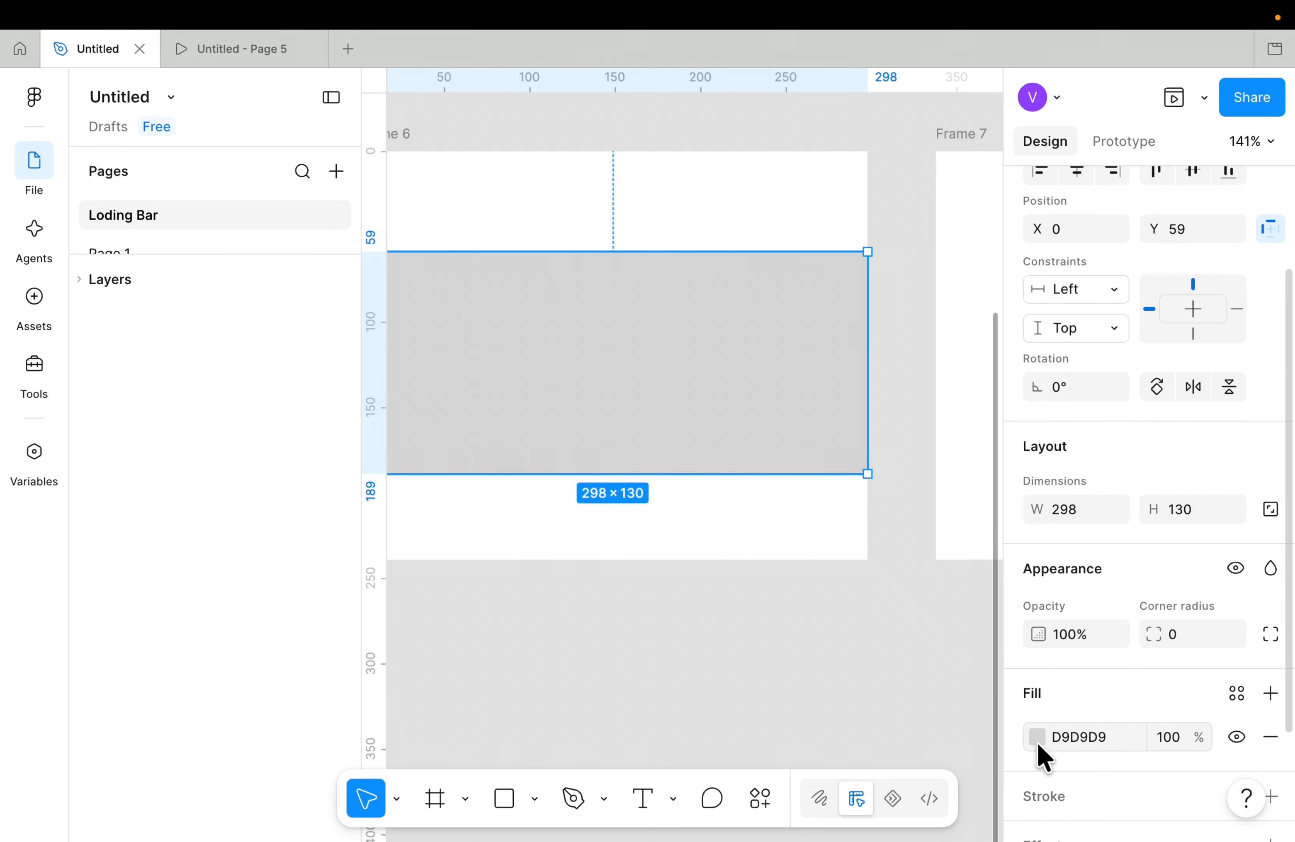
left_click(1038, 743)
left_click_drag(808, 552, 481, 801)
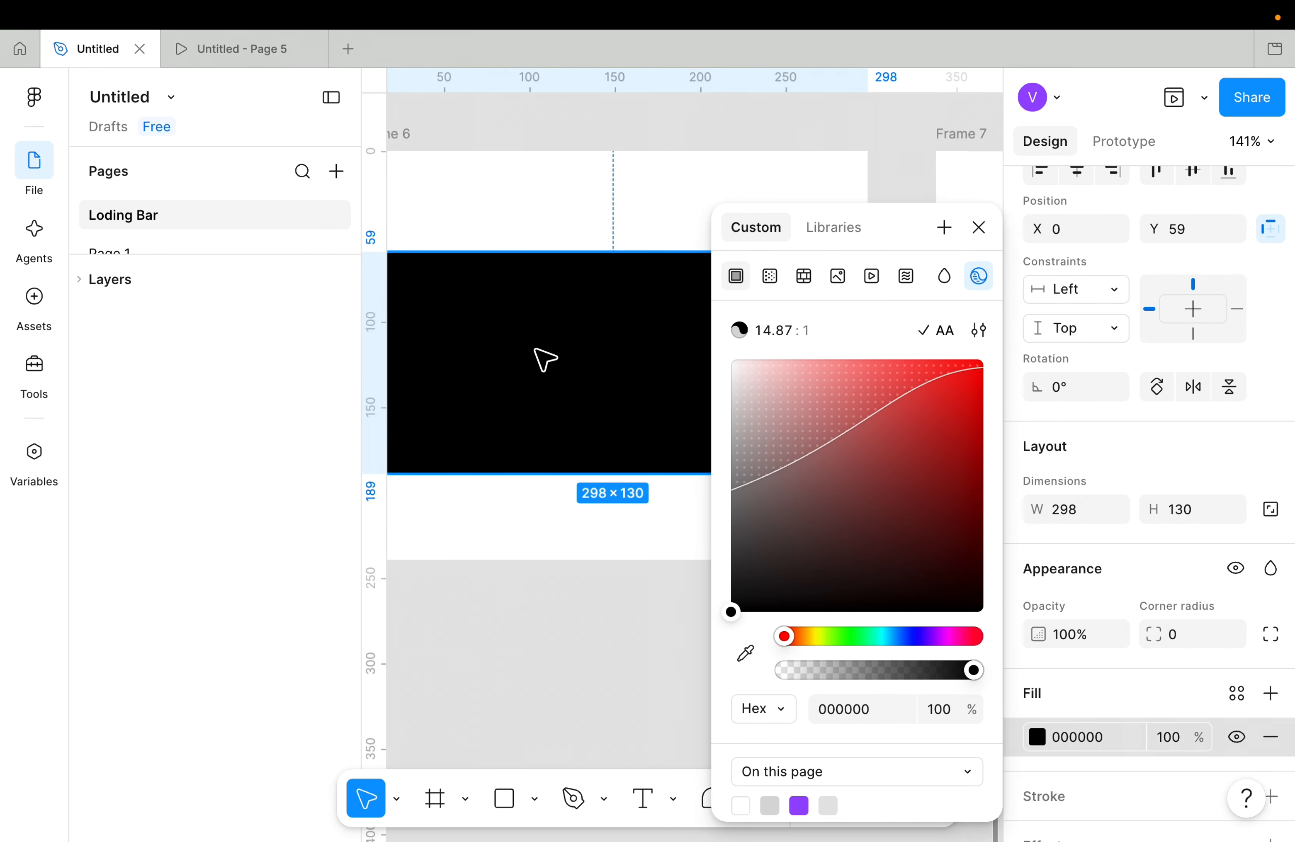
key("[")
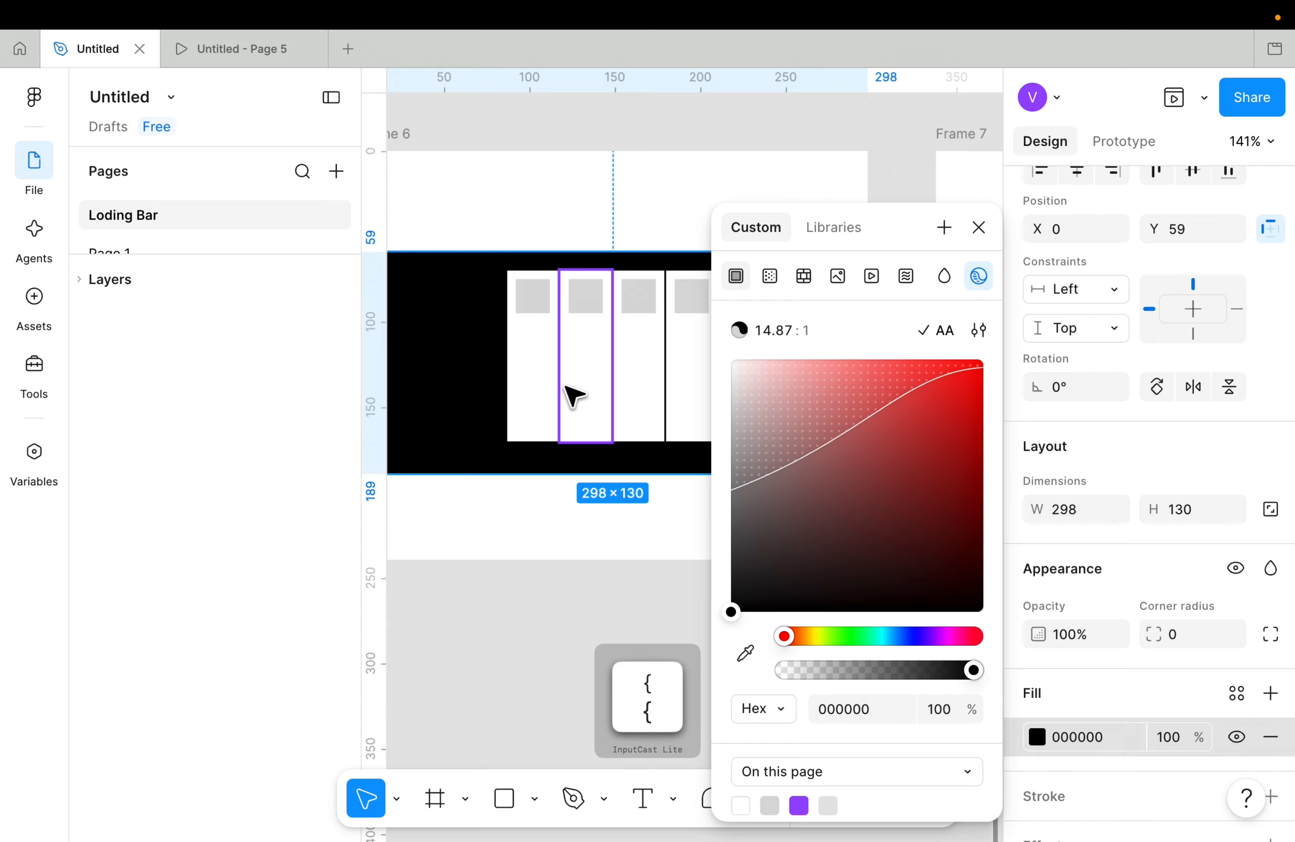
Centre the black rectangle vertically in Frame 6 and deselect it.
scroll(526, 425, "down", 3)
scroll(498, 523, "down", 2)
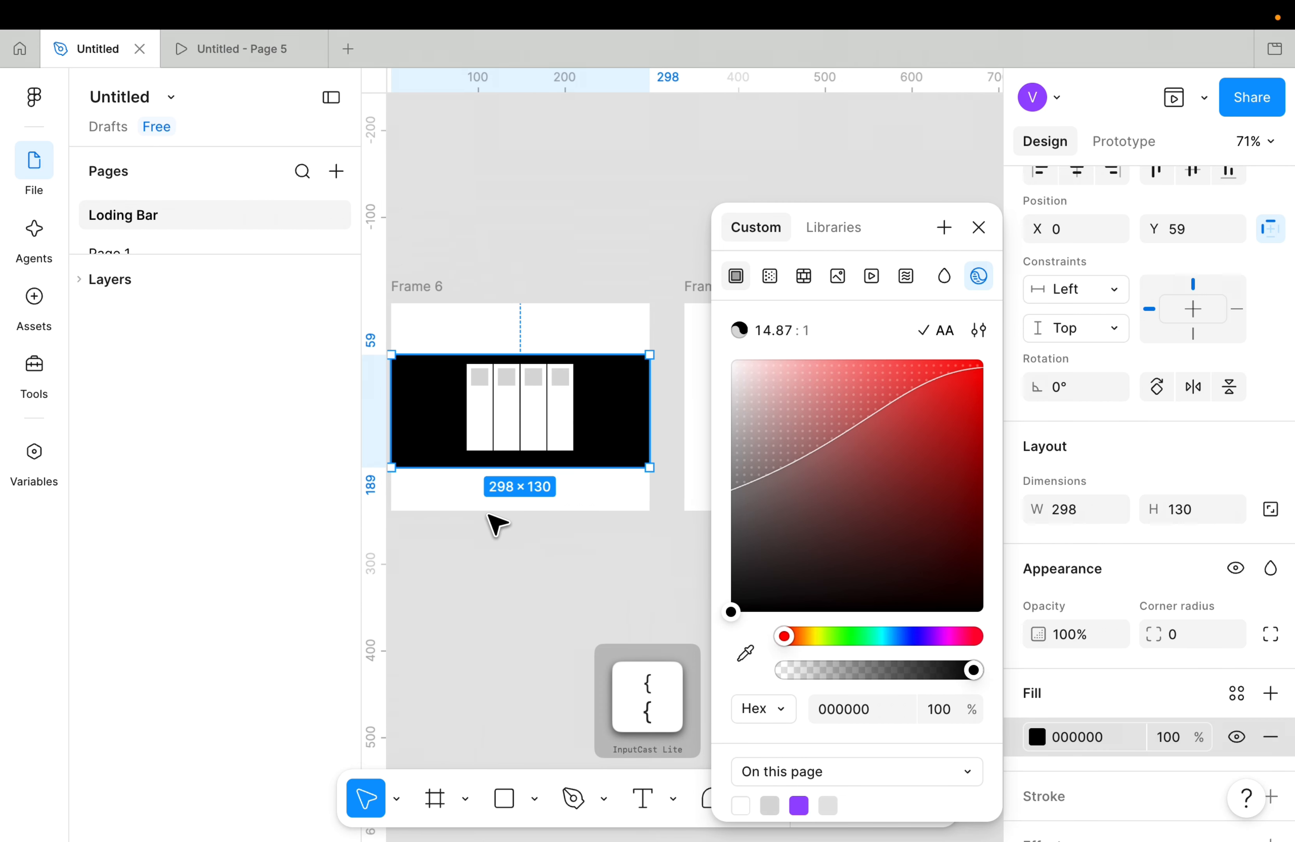
scroll(1087, 213, "up", 3)
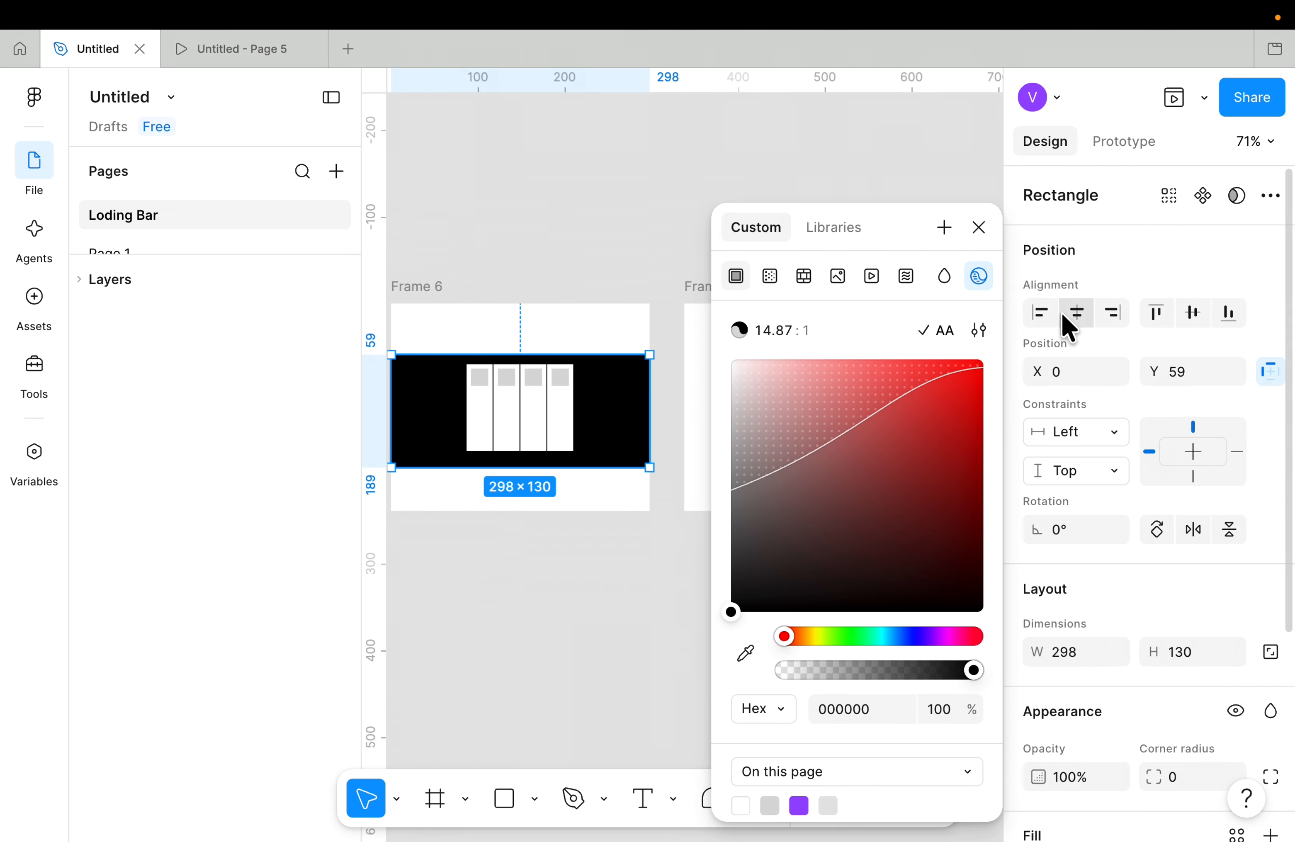
left_click(1193, 312)
left_click(651, 608)
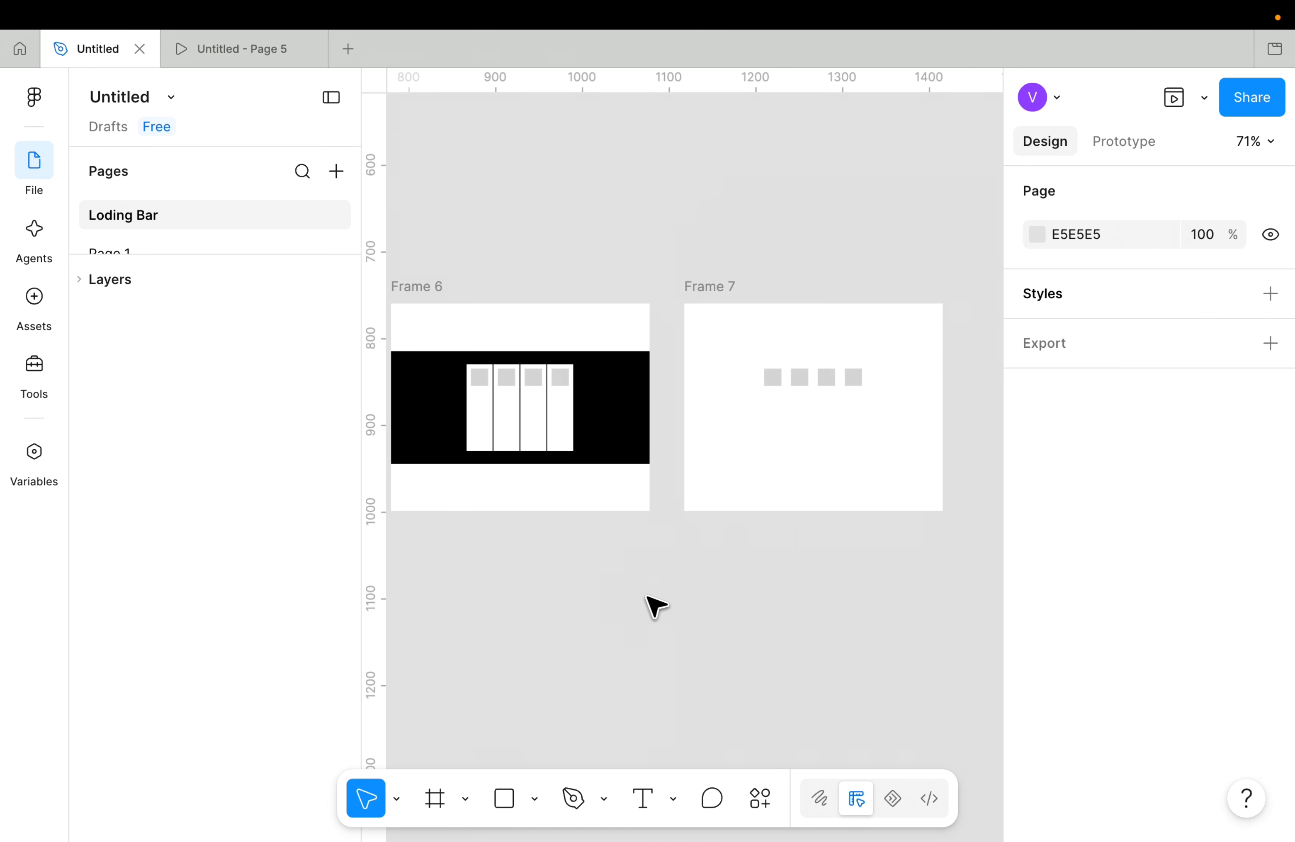
Copy the black rectangle from Frame 6 into Frame 7 and send it behind the bars there.
left_click(436, 406)
key("super+c")
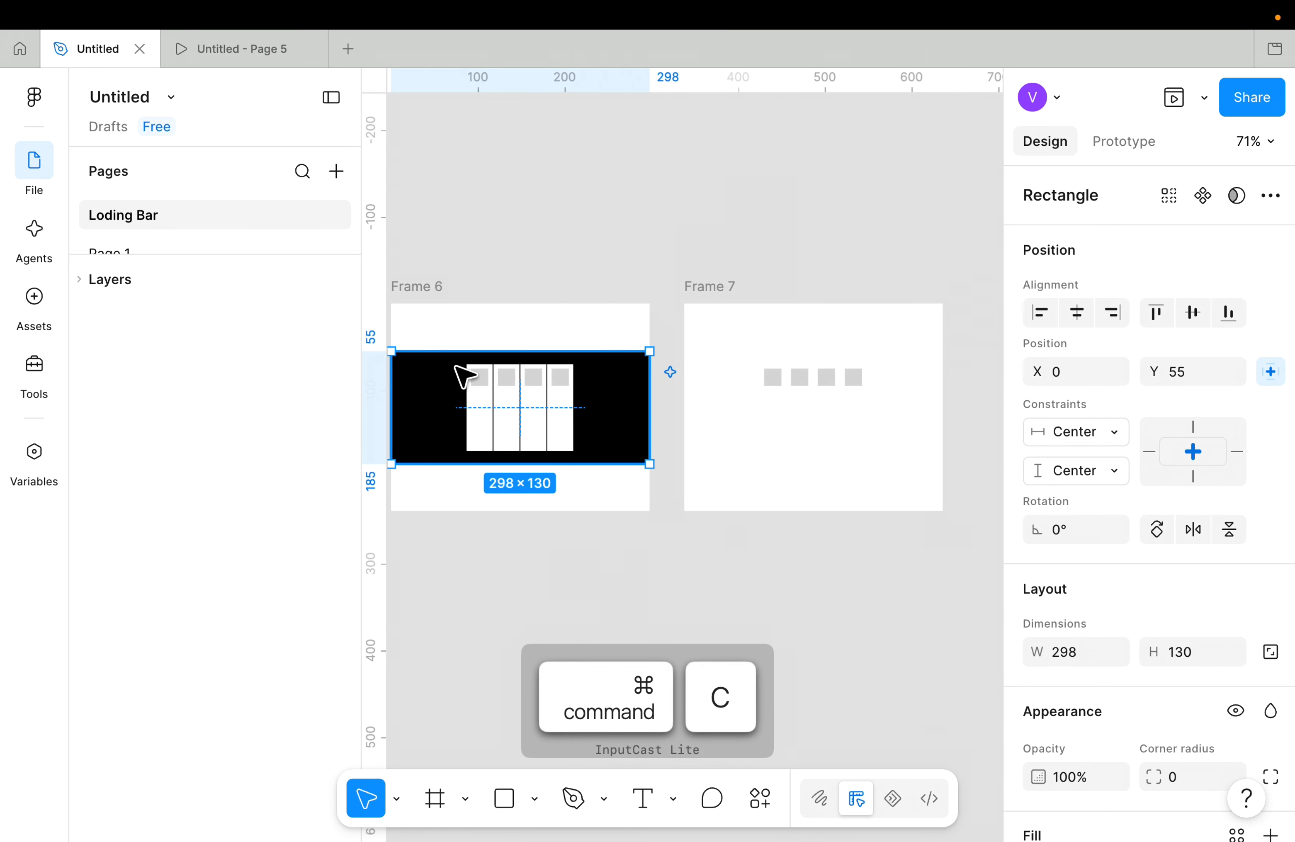
left_click(703, 285)
key("super+v")
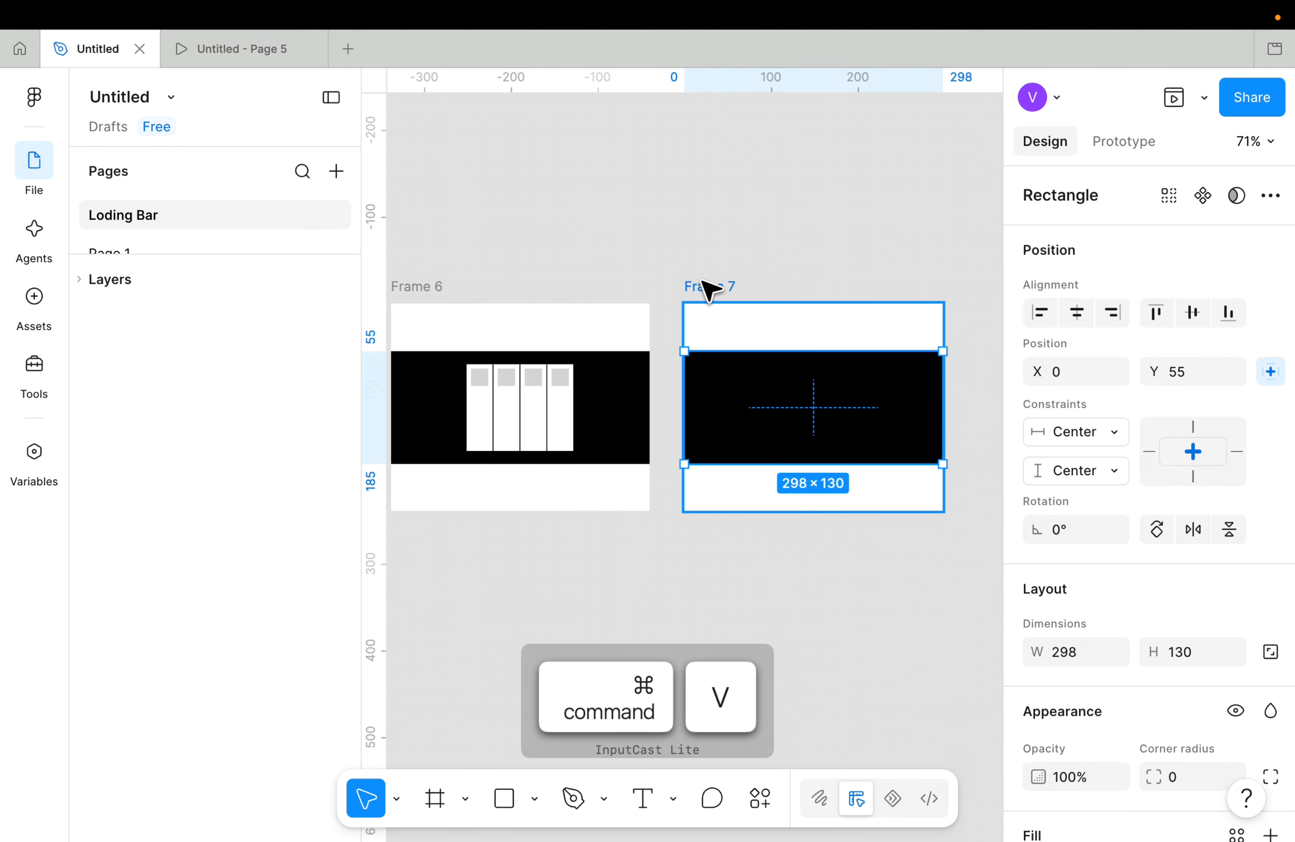
key("shift+bracketleft")
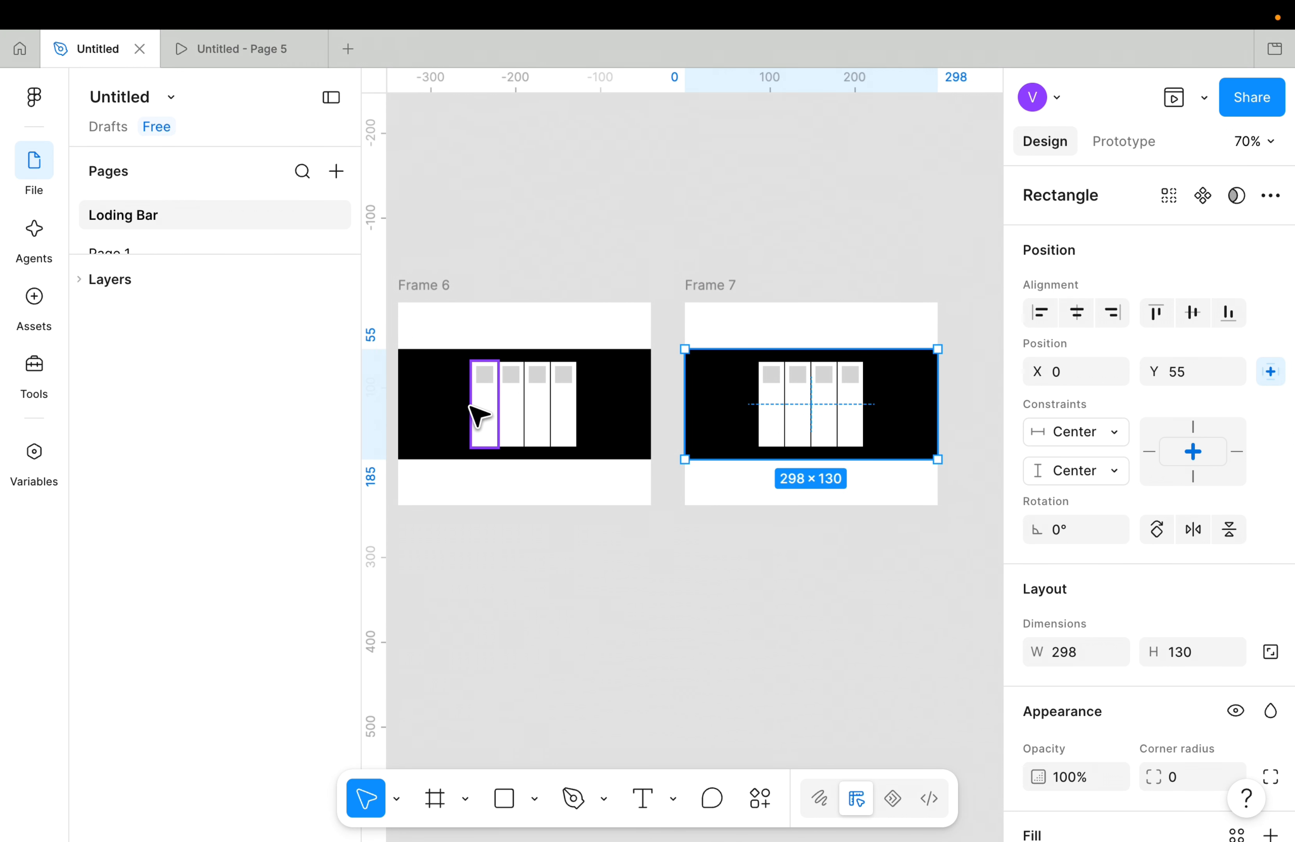
Try to set the opacity of all four bar component sets to 0%, and undo that change.
scroll(483, 416, "up", 2)
scroll(480, 411, "up", 5)
scroll(666, 410, "right", 5)
scroll(665, 410, "left", 10)
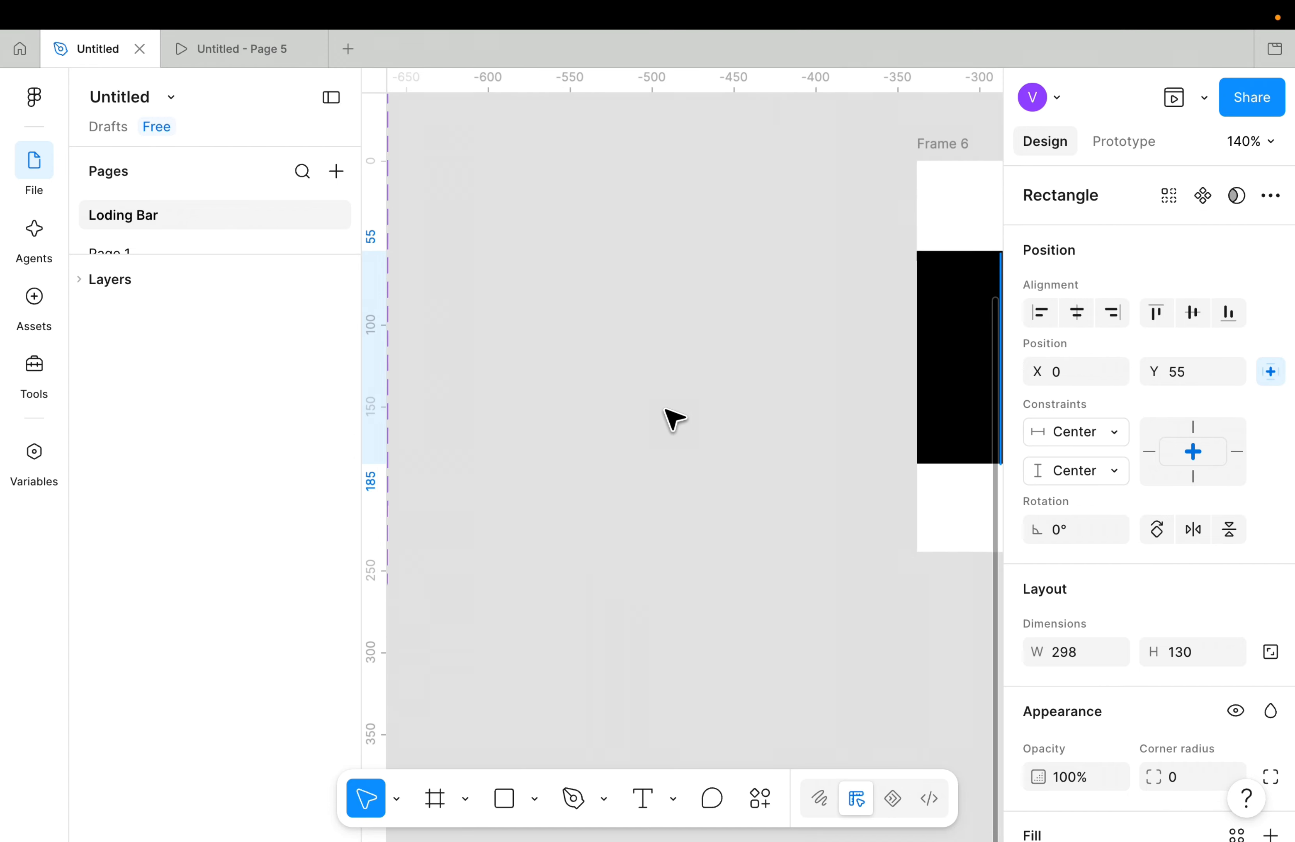
scroll(666, 410, "down", 7)
scroll(645, 383, "left", 3)
scroll(621, 352, "down", 1)
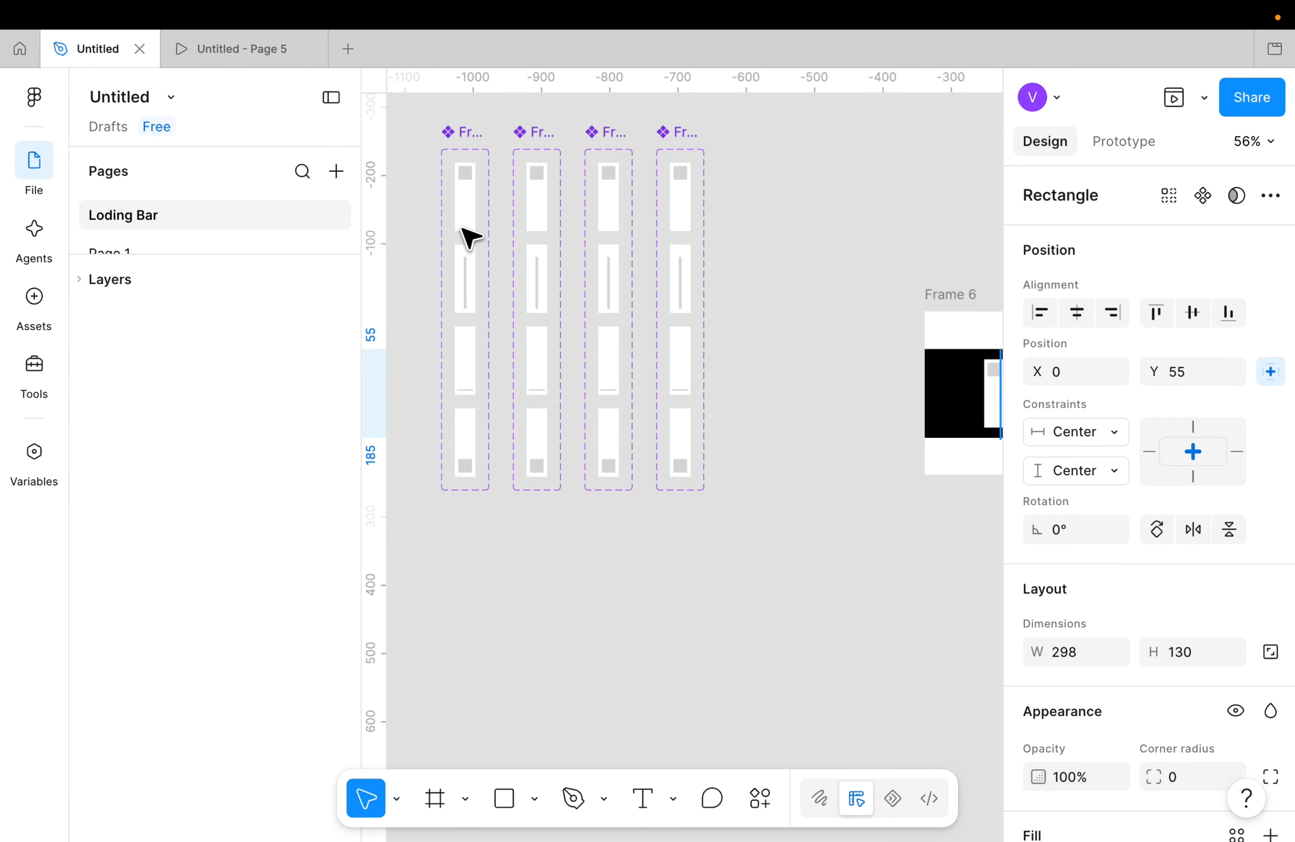
scroll(453, 257, "left", 2)
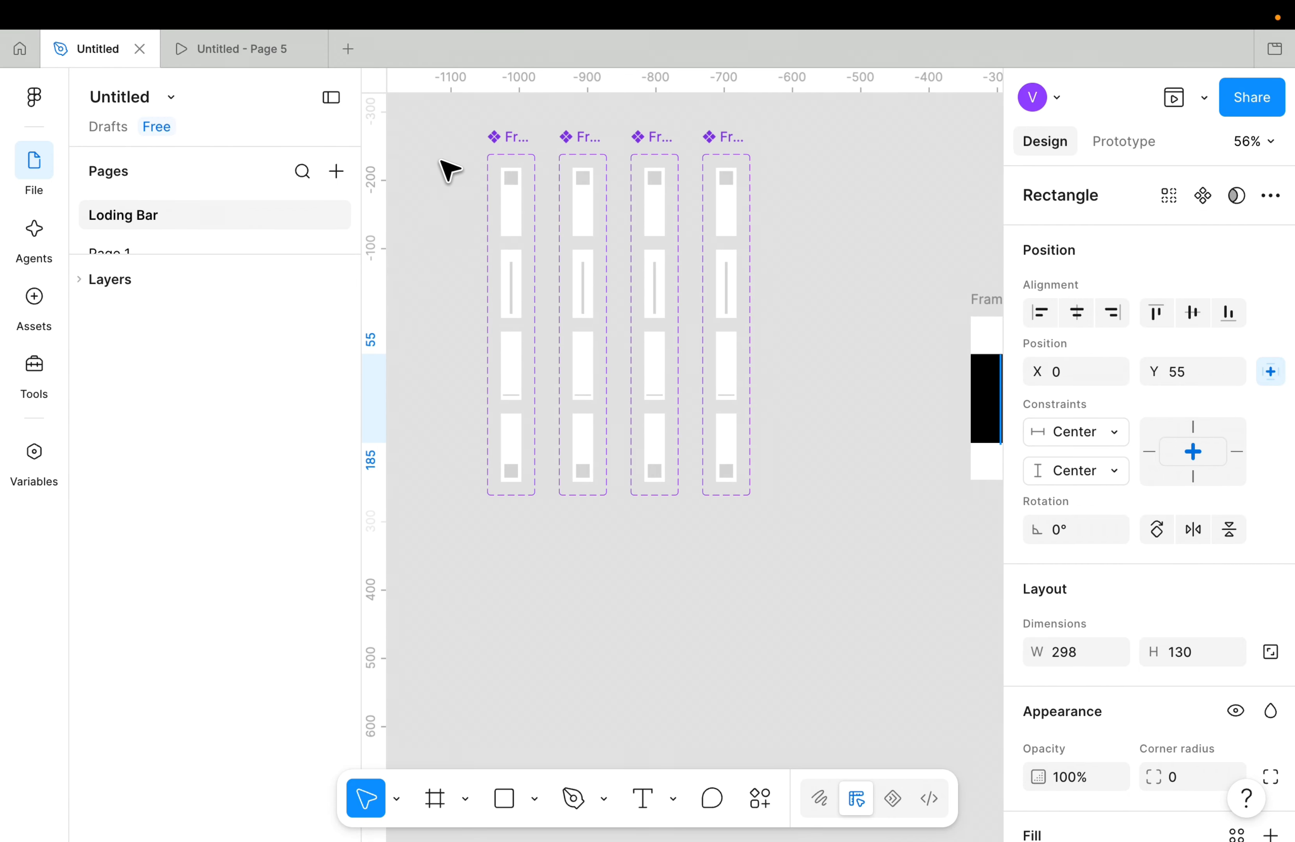
left_click_drag(428, 119, 818, 613)
scroll(1143, 575, "down", 3)
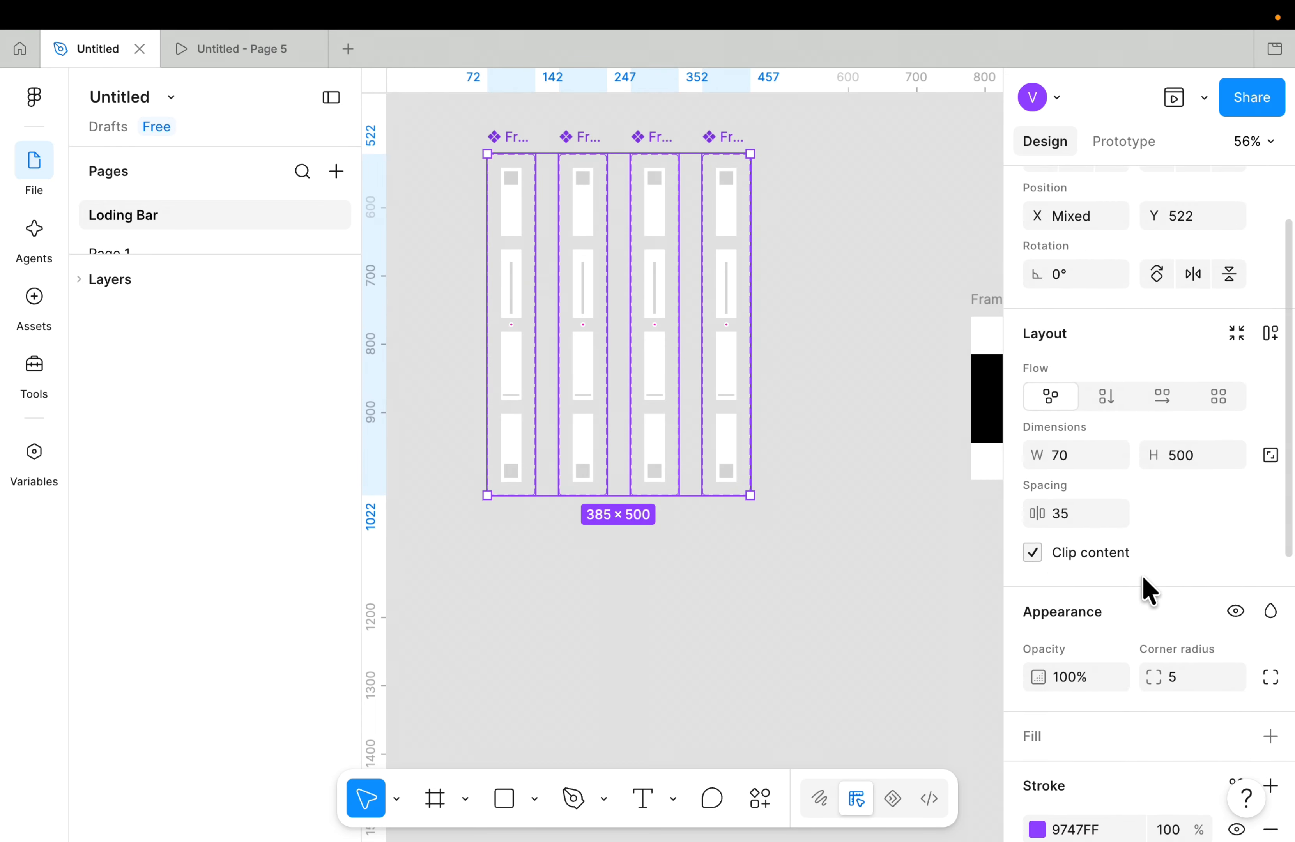
scroll(1143, 575, "down", 5)
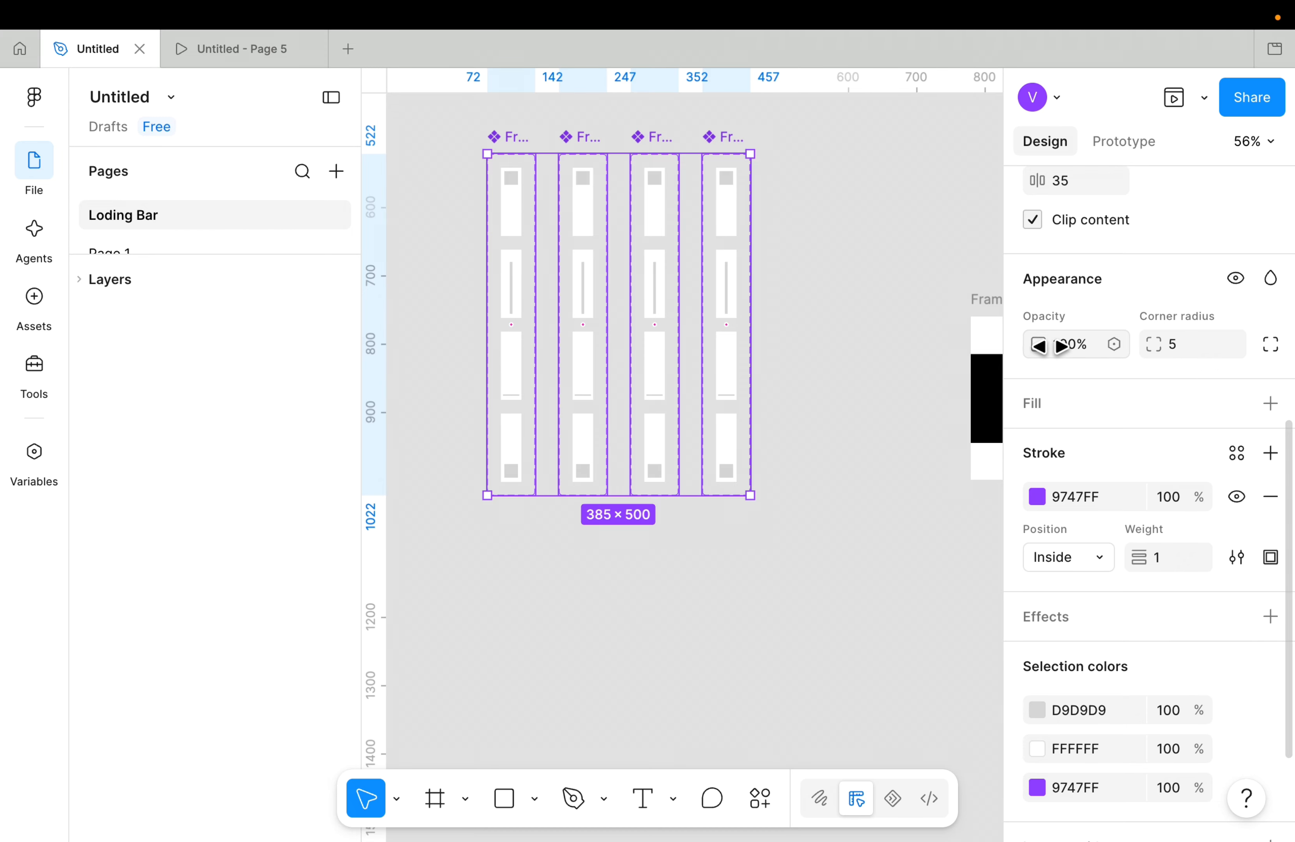
left_click(1071, 348)
type("0")
key("Return")
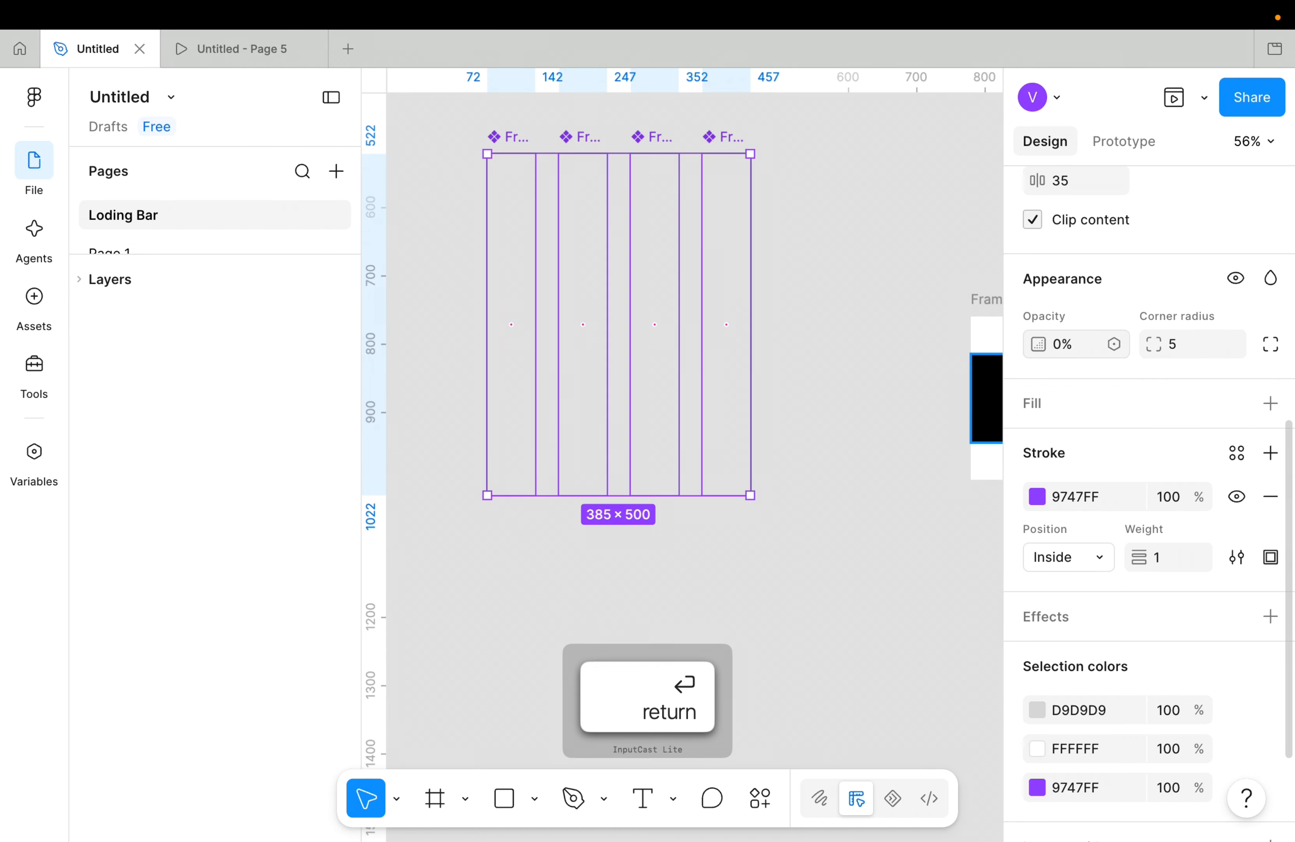
key("super+z")
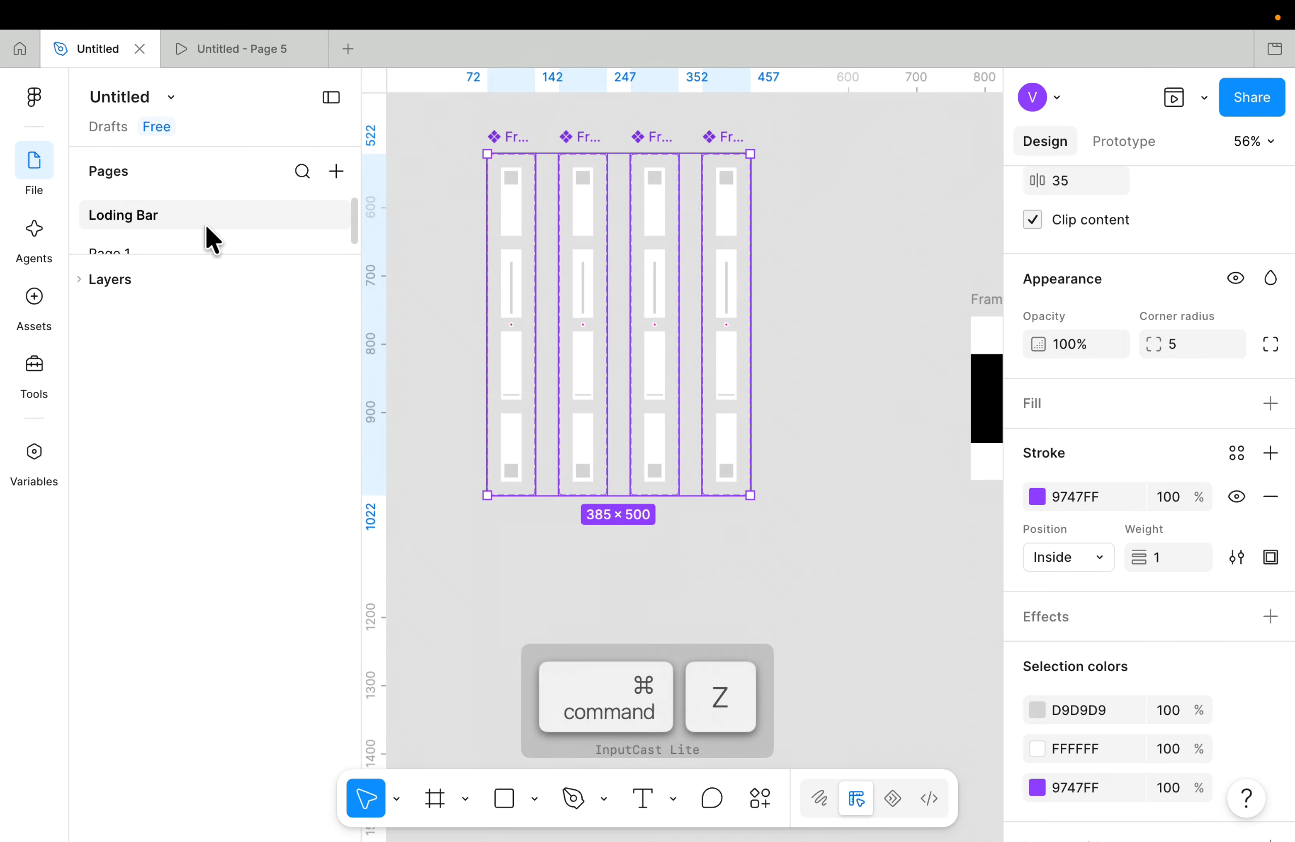
Set the white fill opacity of the first variant in the first bar component set to 0%.
scroll(222, 227, "down", 2)
left_click(519, 228)
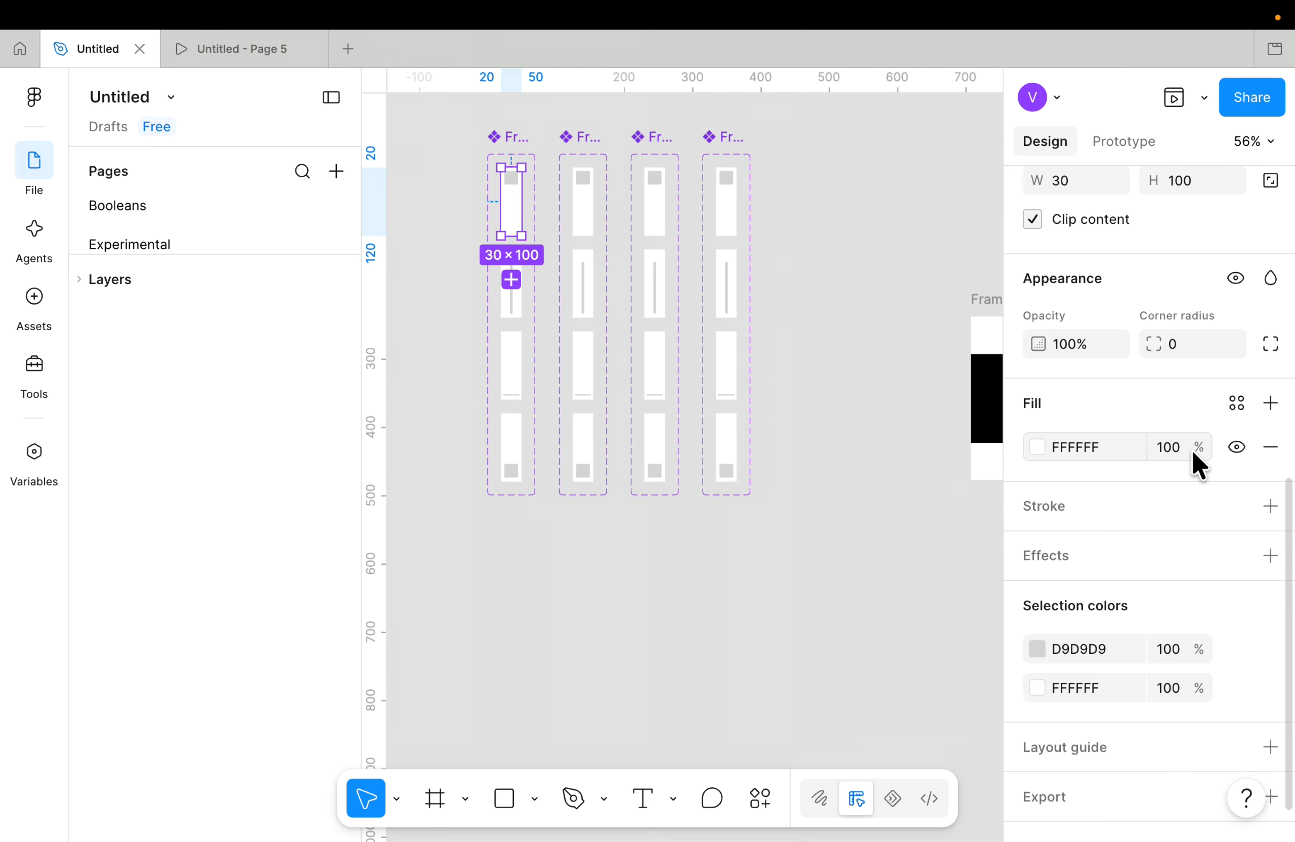
type("0")
key("Return")
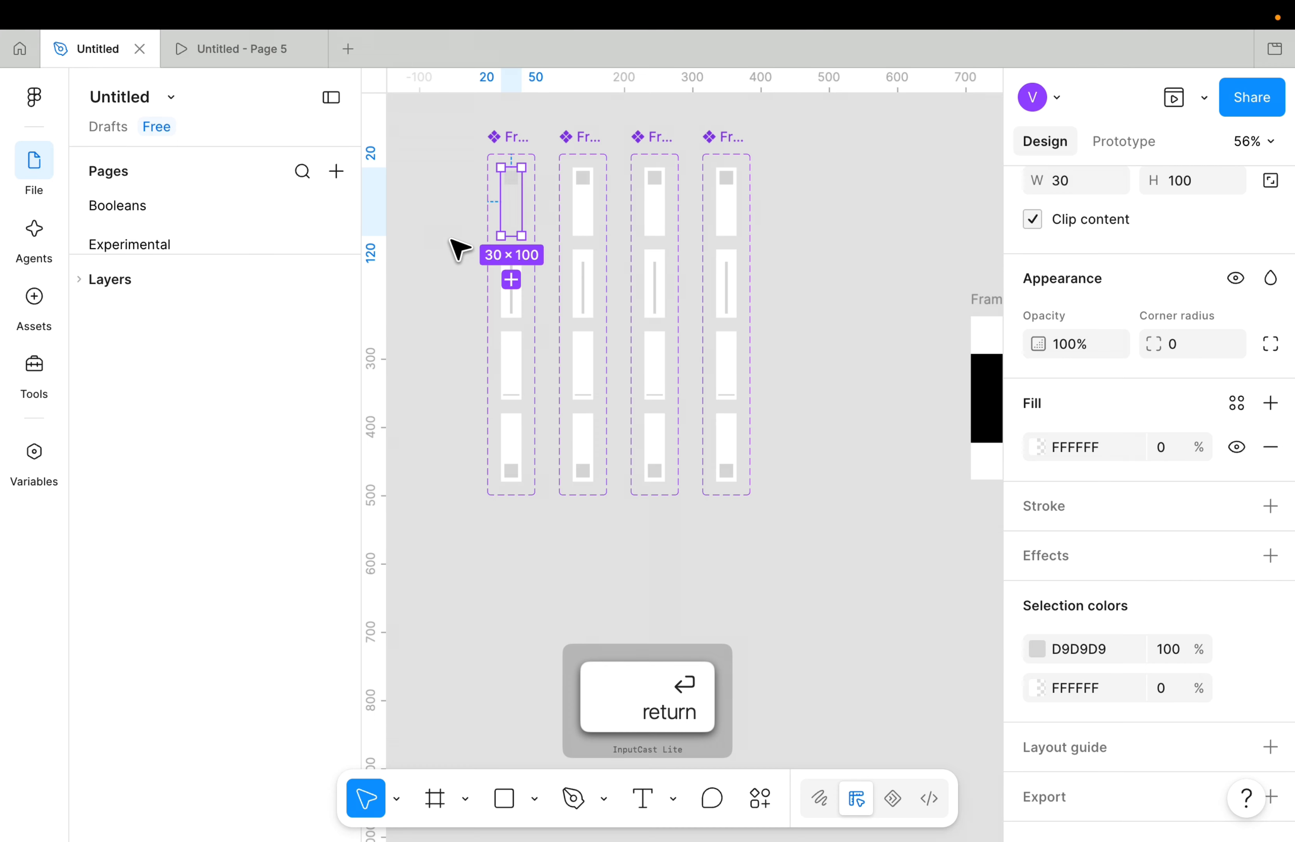
Set the white fill opacity of the remaining three variants in the first bar component set to 0%.
left_click(513, 316)
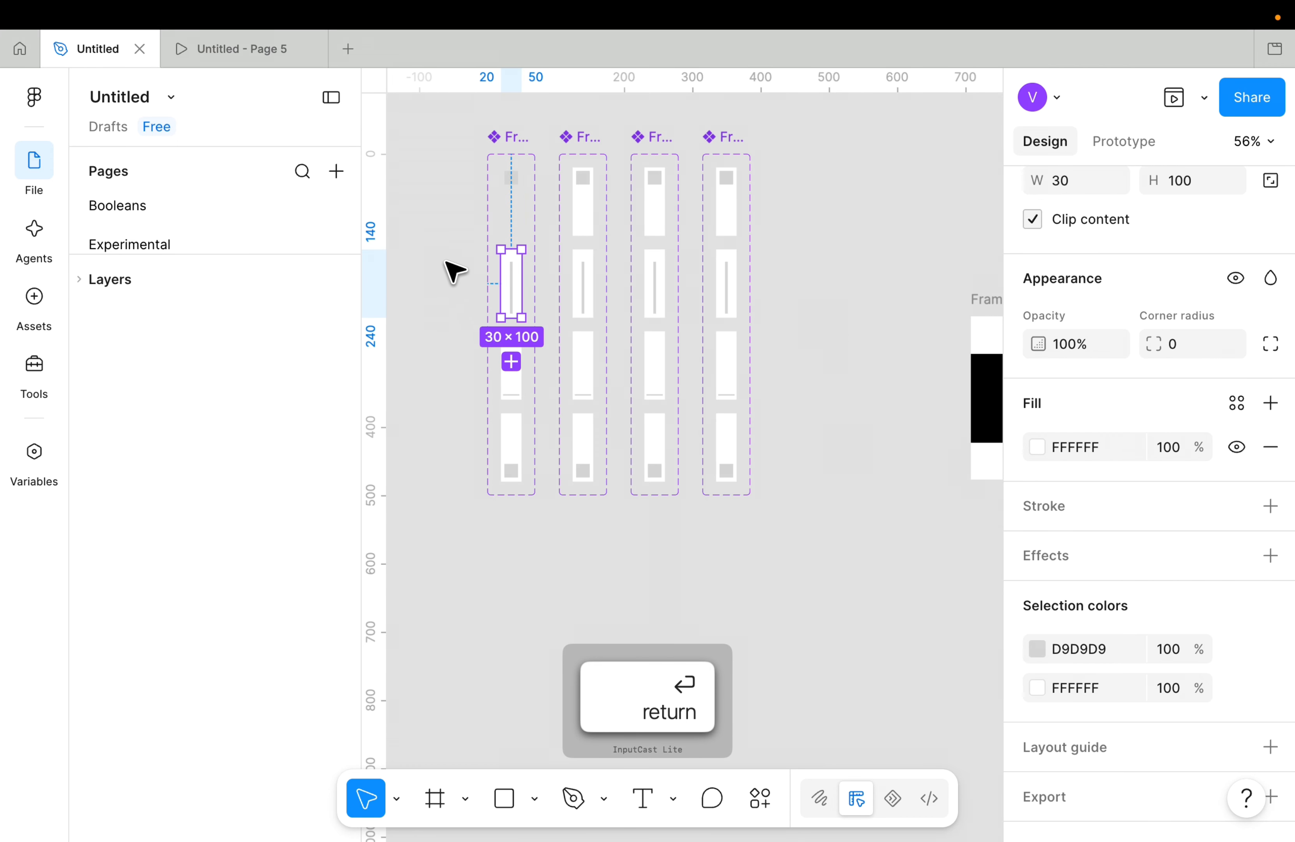
left_click_drag(445, 261, 541, 486)
scroll(1178, 572, "down", 3)
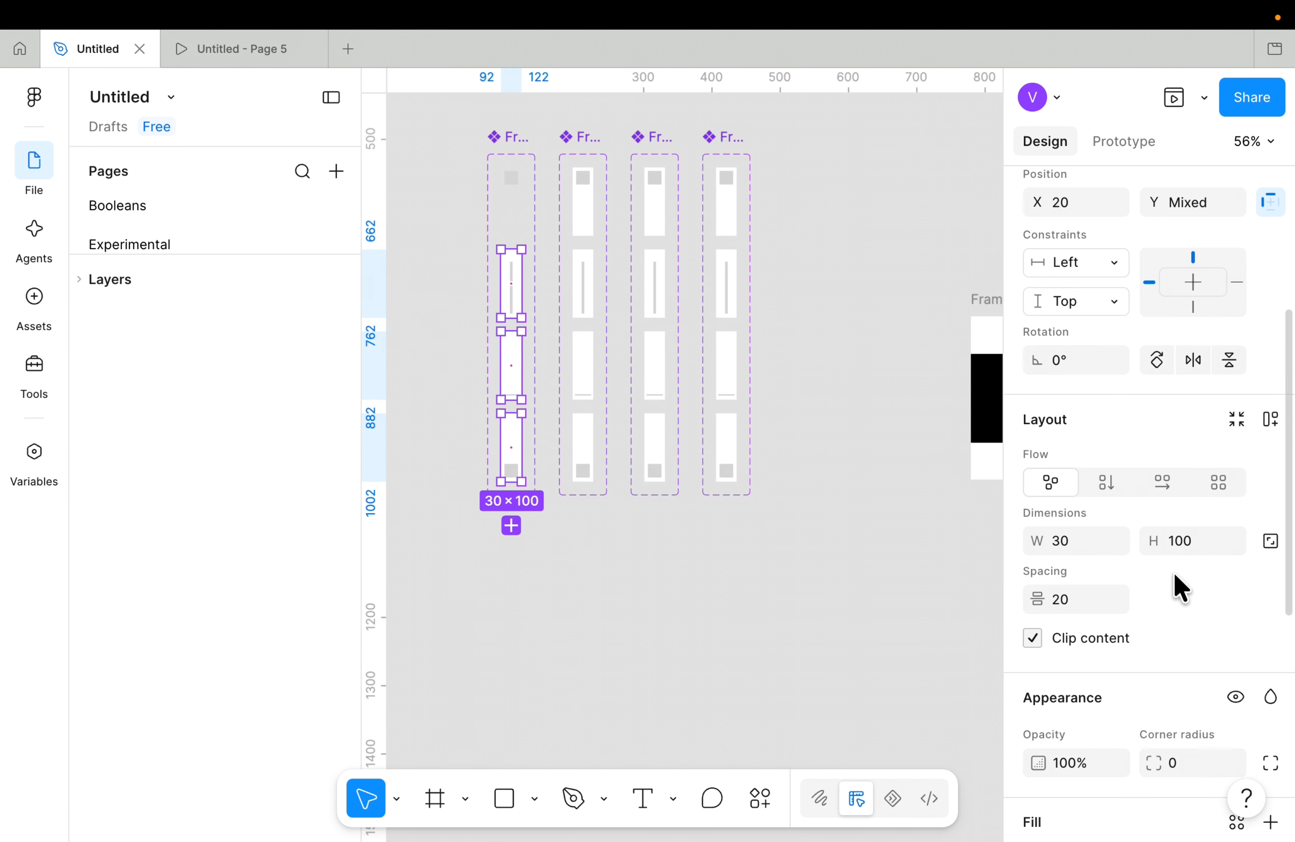
scroll(1125, 653, "down", 5)
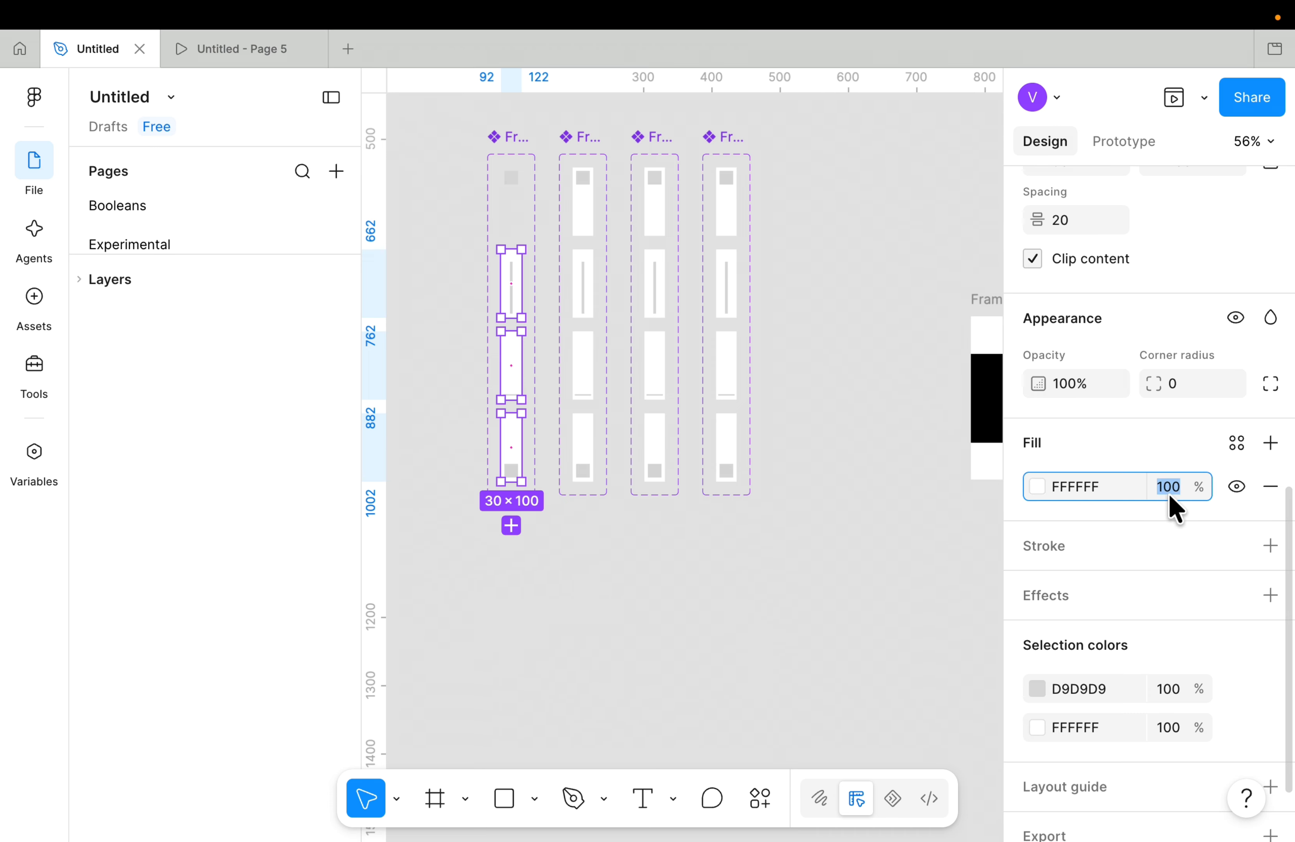
type("0")
key("Return")
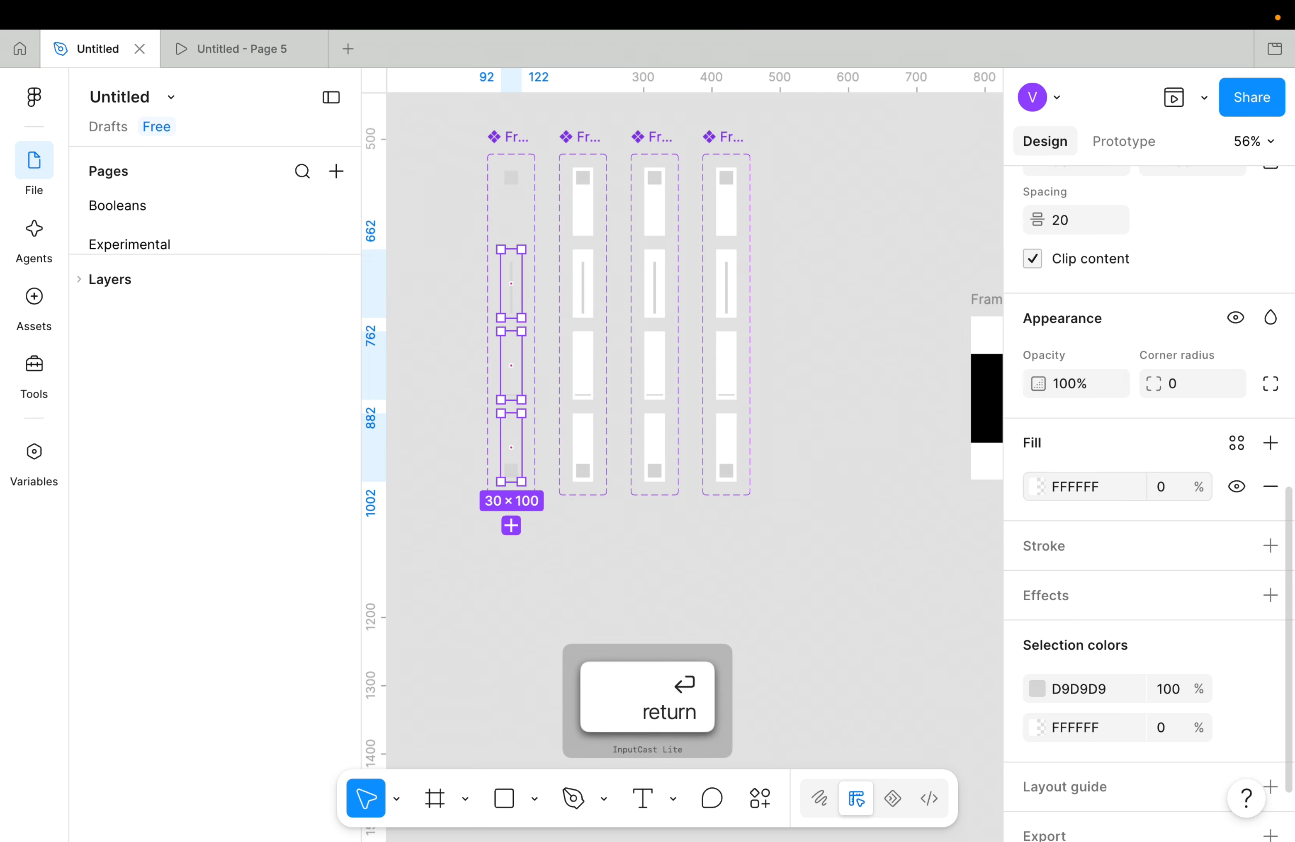
Set the white fill opacity of all four variants in the second bar component set to 0%.
left_click(548, 118)
left_click_drag(548, 119, 607, 593)
scroll(1238, 652, "down", 2)
scroll(1238, 652, "down", 10)
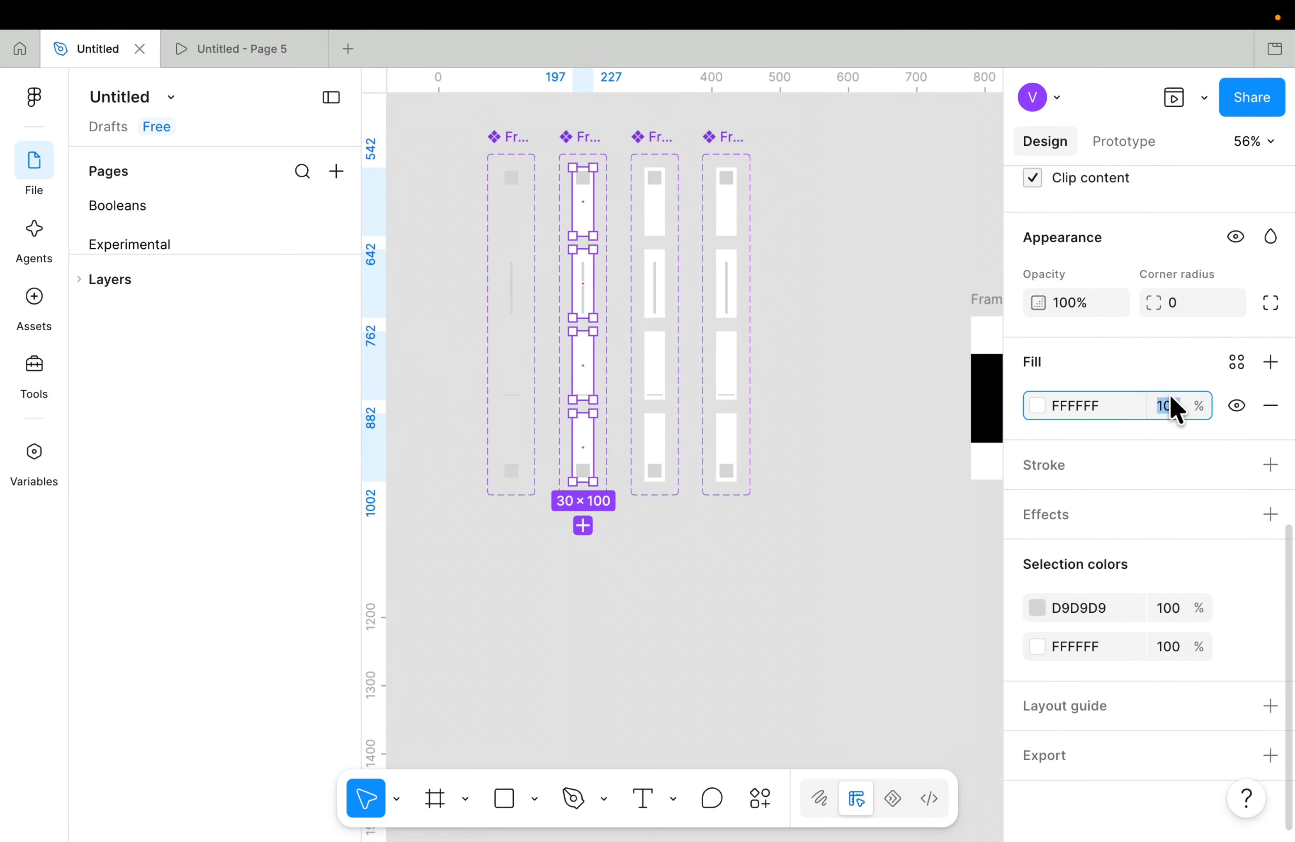
type("0")
key("Return")
Set the white fill opacity of all four variants in the third bar component set to 0%.
left_click(619, 128)
left_click_drag(619, 127, 684, 572)
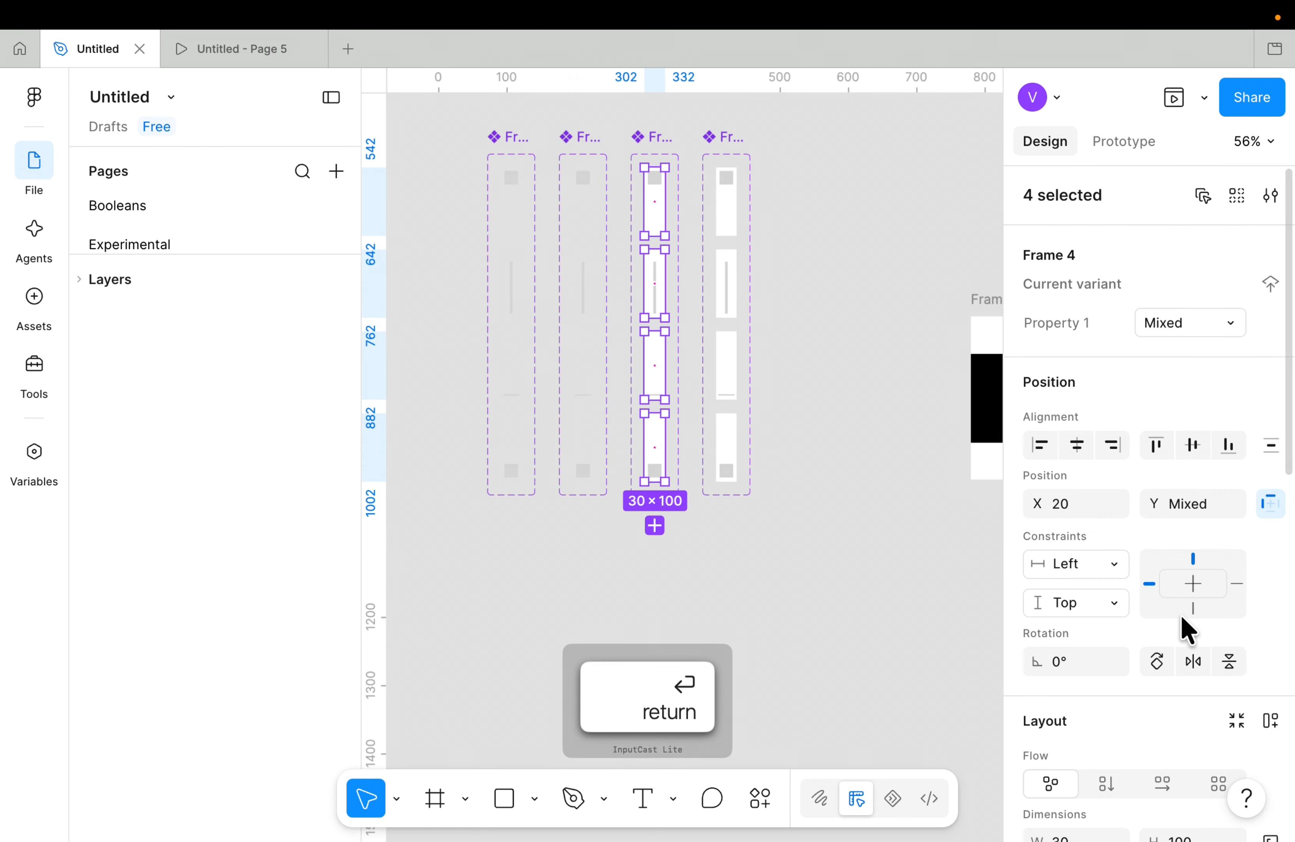
scroll(1148, 639, "down", 5)
left_click(1167, 701)
type("0")
key("Return")
Set the white fill opacity of all four variants in the fourth bar component set to 0% and deselect them.
left_click_drag(693, 114, 793, 506)
scroll(1130, 633, "down", 5)
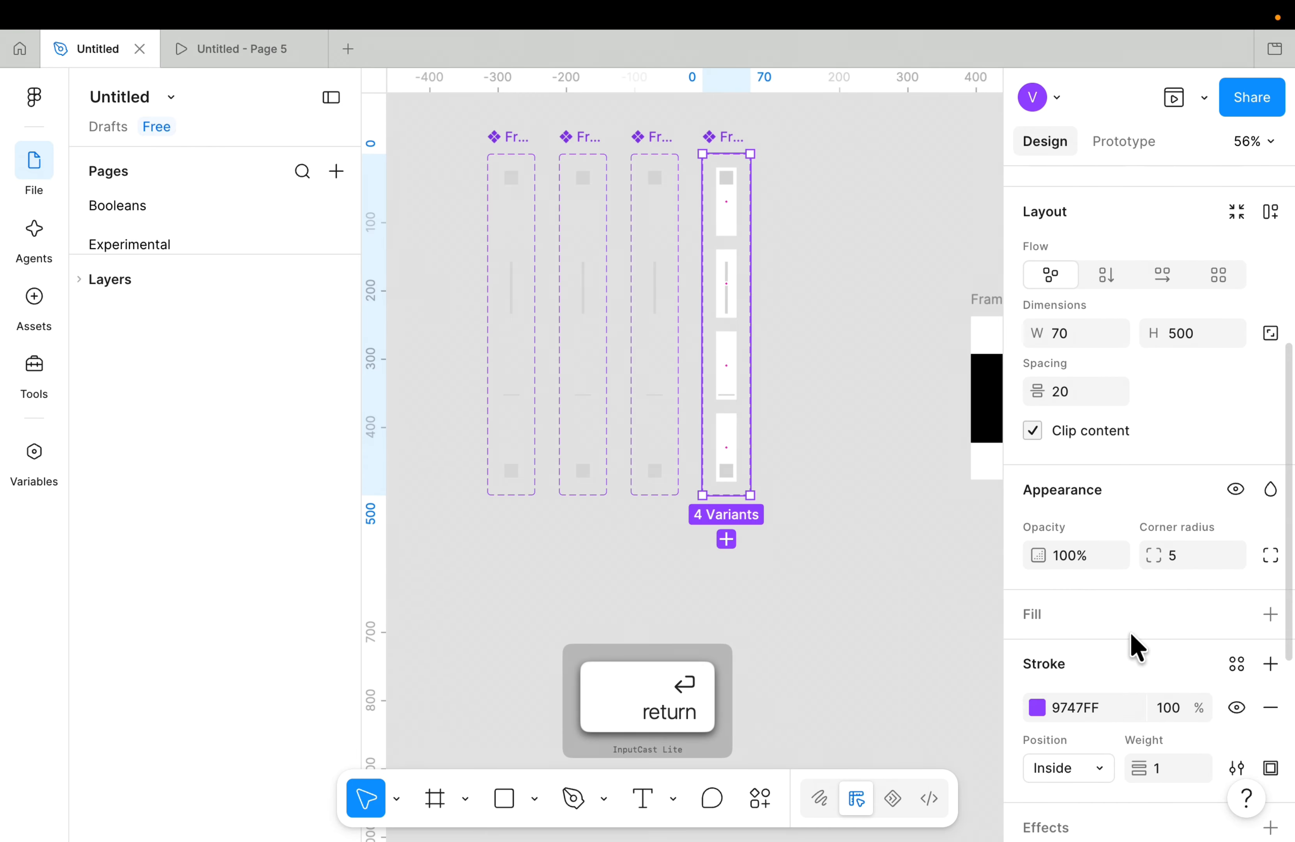
scroll(1131, 631, "down", 5)
key("Escape")
left_click_drag(697, 160, 803, 481)
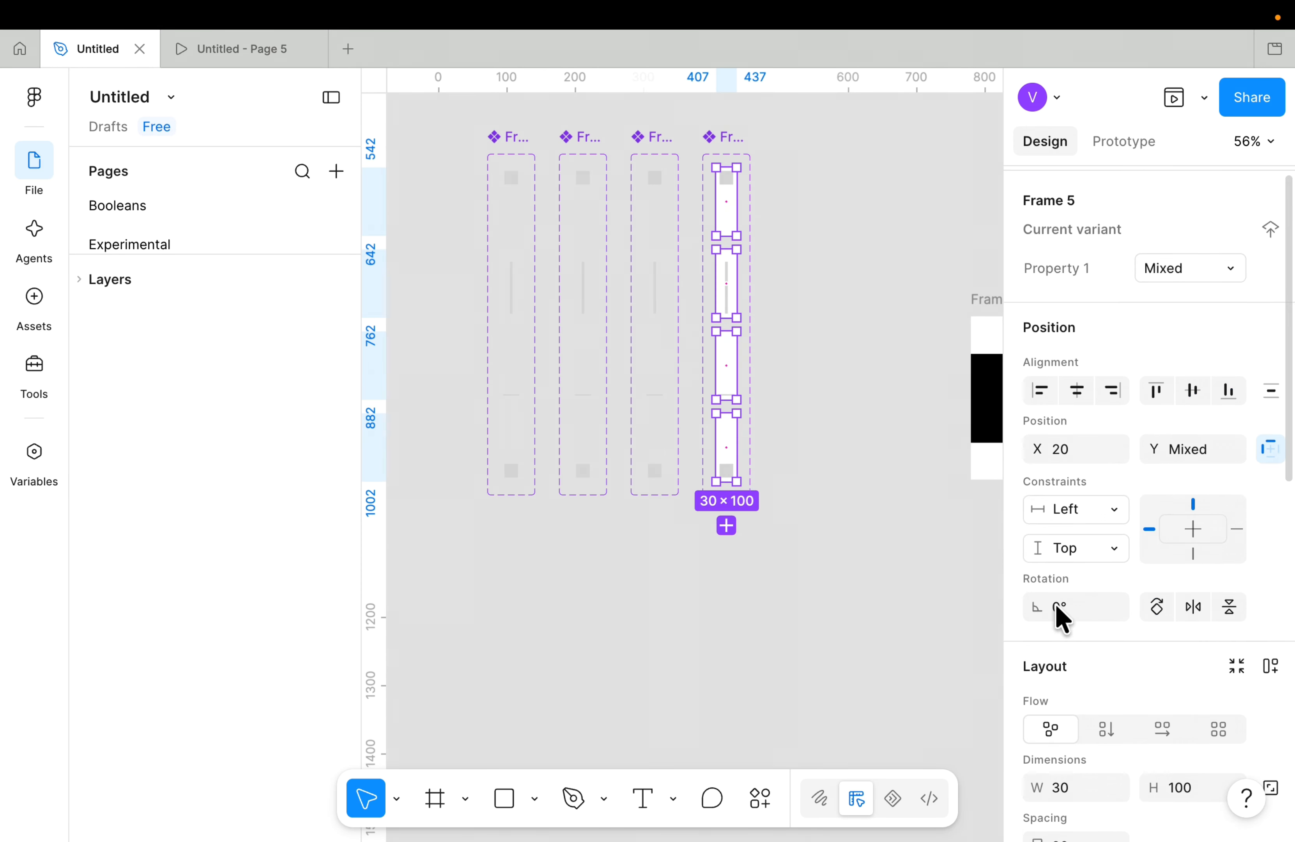
scroll(1060, 618, "down", 5)
left_click(1168, 512)
type("00")
key("Return")
left_click(795, 512)
Preview the loading animation starting from Frame 6, and close the preview.
scroll(725, 464, "right", 6)
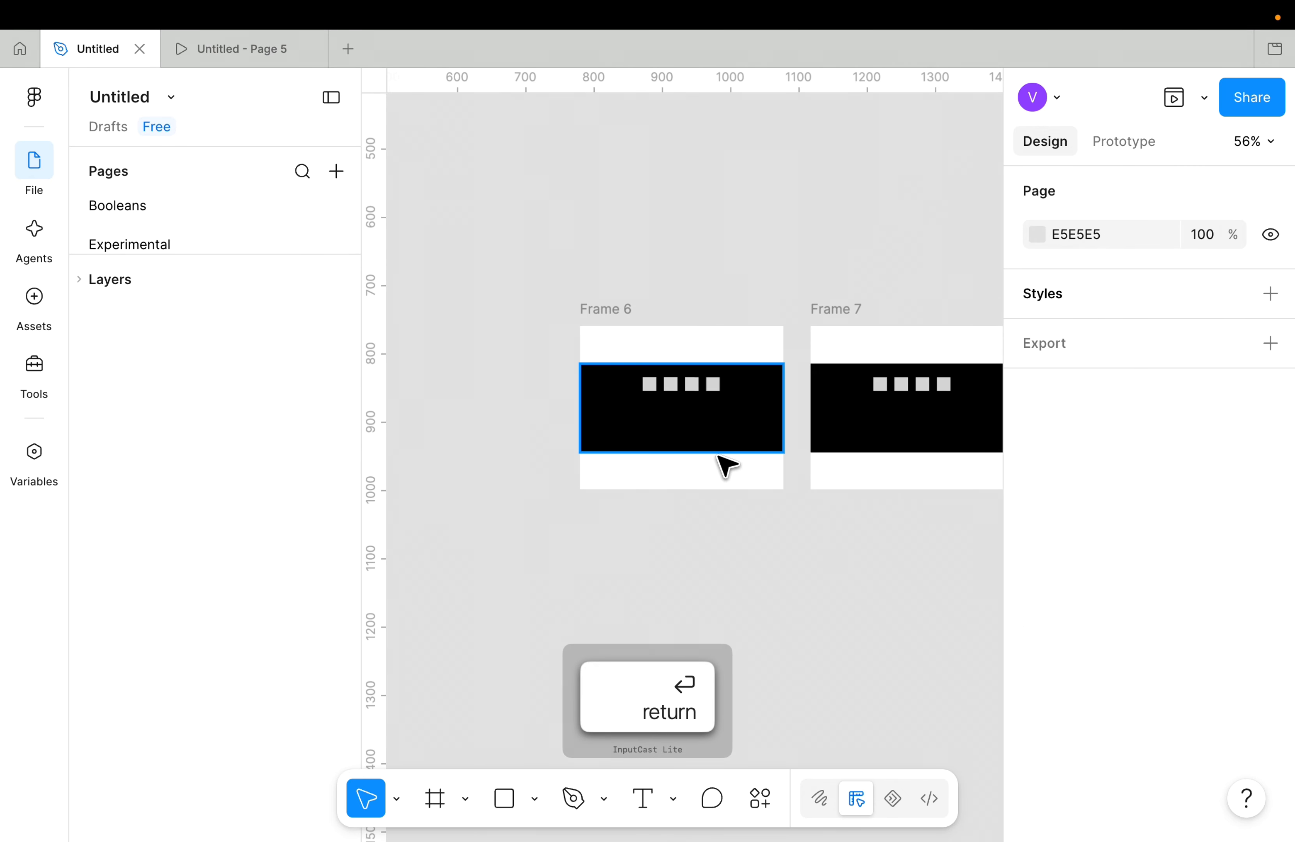
scroll(723, 463, "up", 3)
scroll(601, 492, "right", 1)
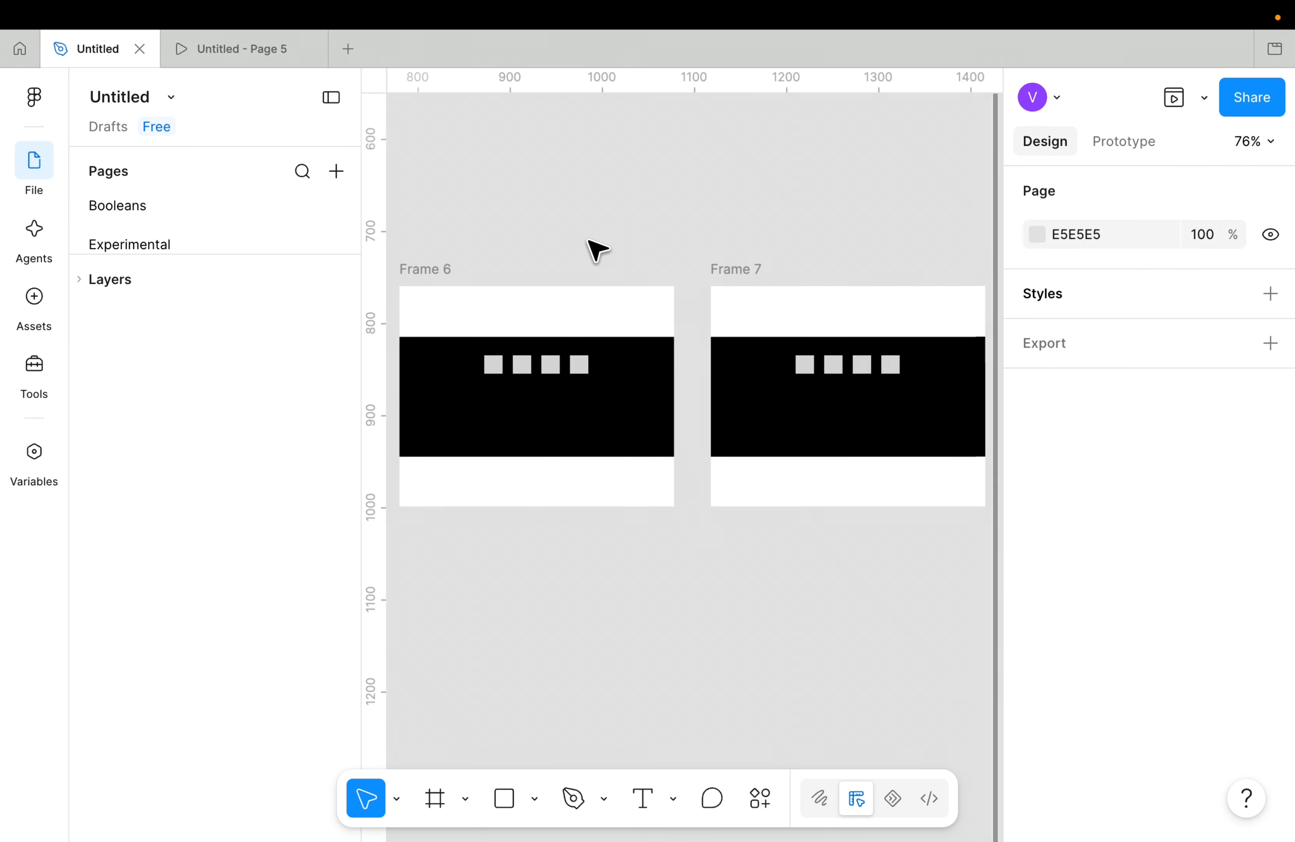
scroll(598, 250, "down", 3)
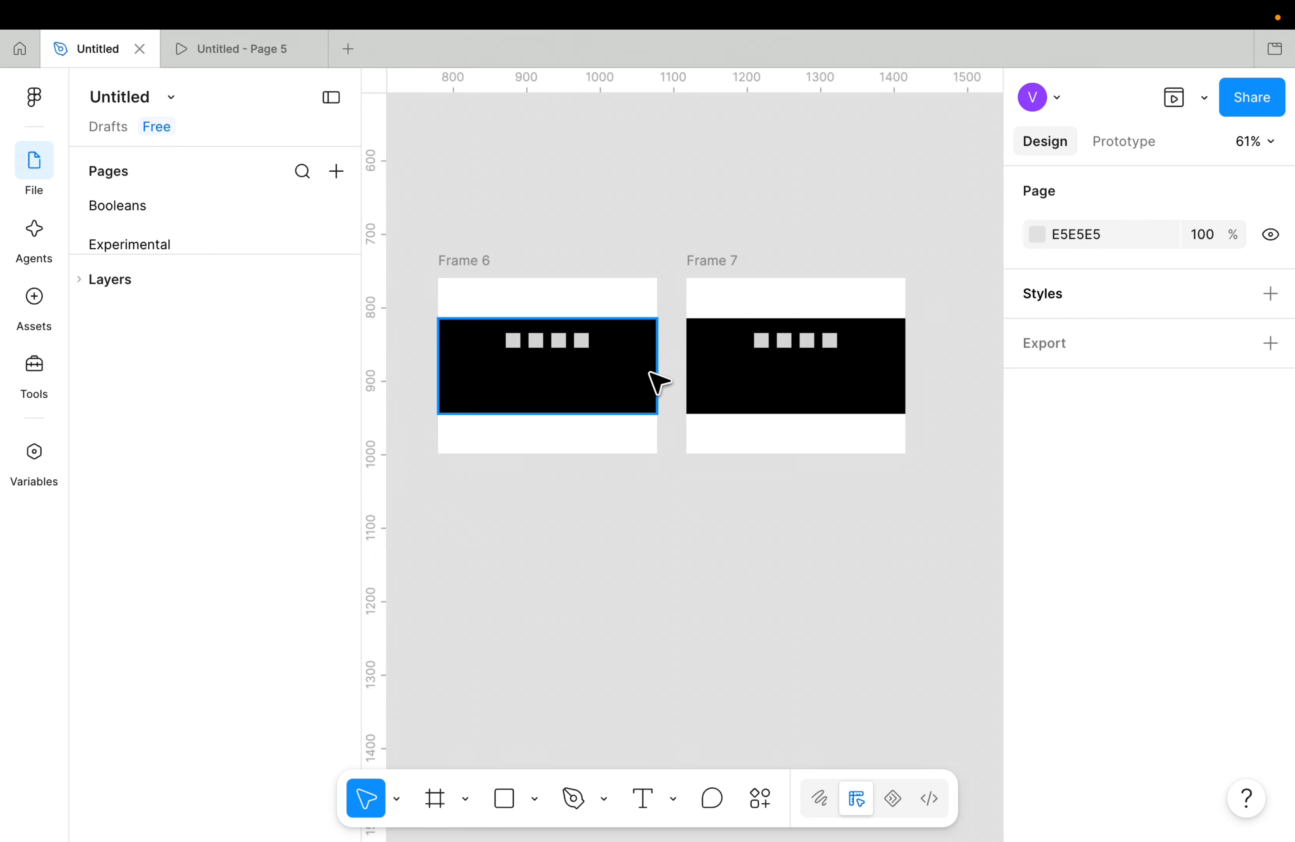
left_click(470, 257)
left_click(1170, 99)
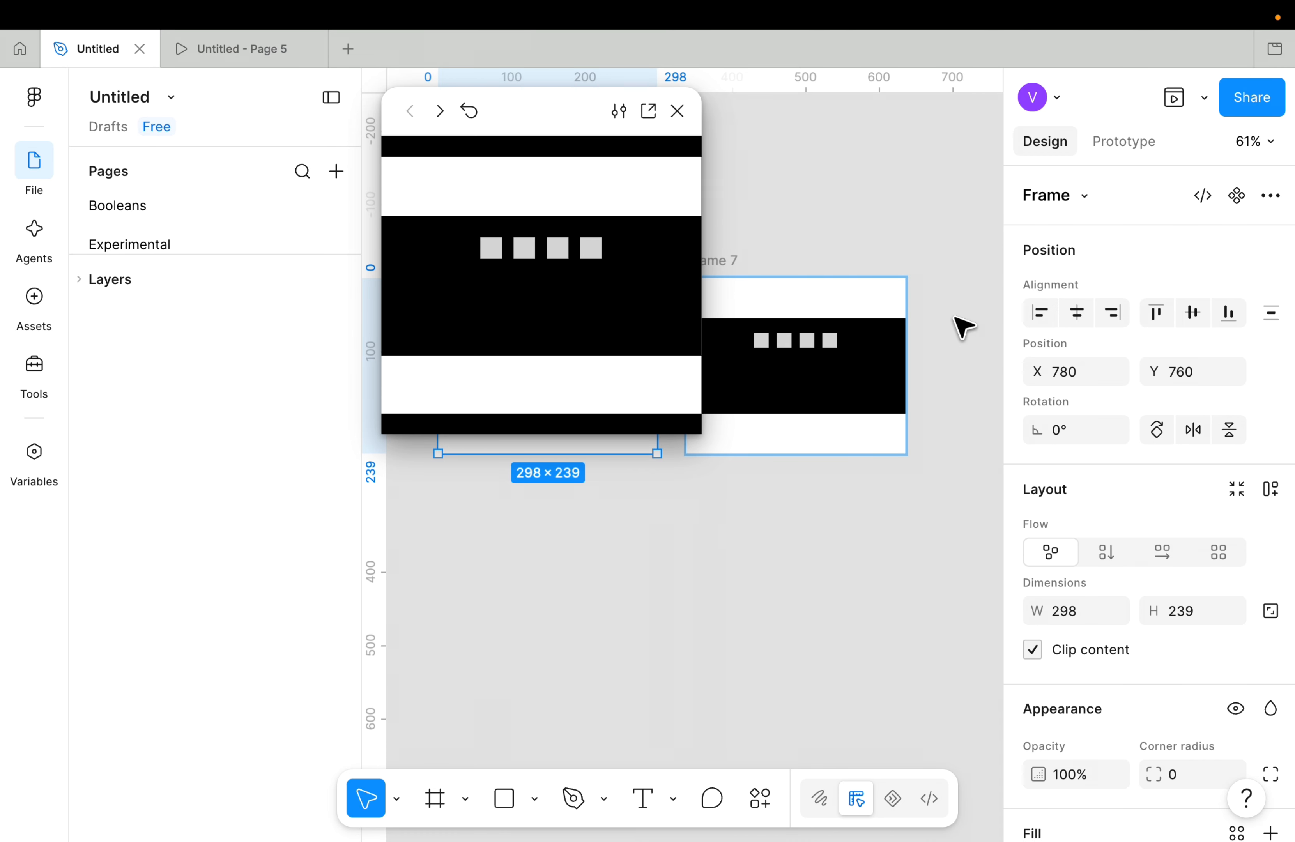
left_click(677, 111)
Change the grey bar colour in all four component sets to white (FFFFFF) and deselect them.
scroll(687, 118, "down", 5)
scroll(694, 116, "left", 10)
left_click(579, 174)
mouse_move(578, 166)
left_mouse_down()
mouse_move(845, 534)
mouse_move(696, 359)
left_mouse_up()
scroll(1093, 640, "down", 10)
left_click(1038, 660)
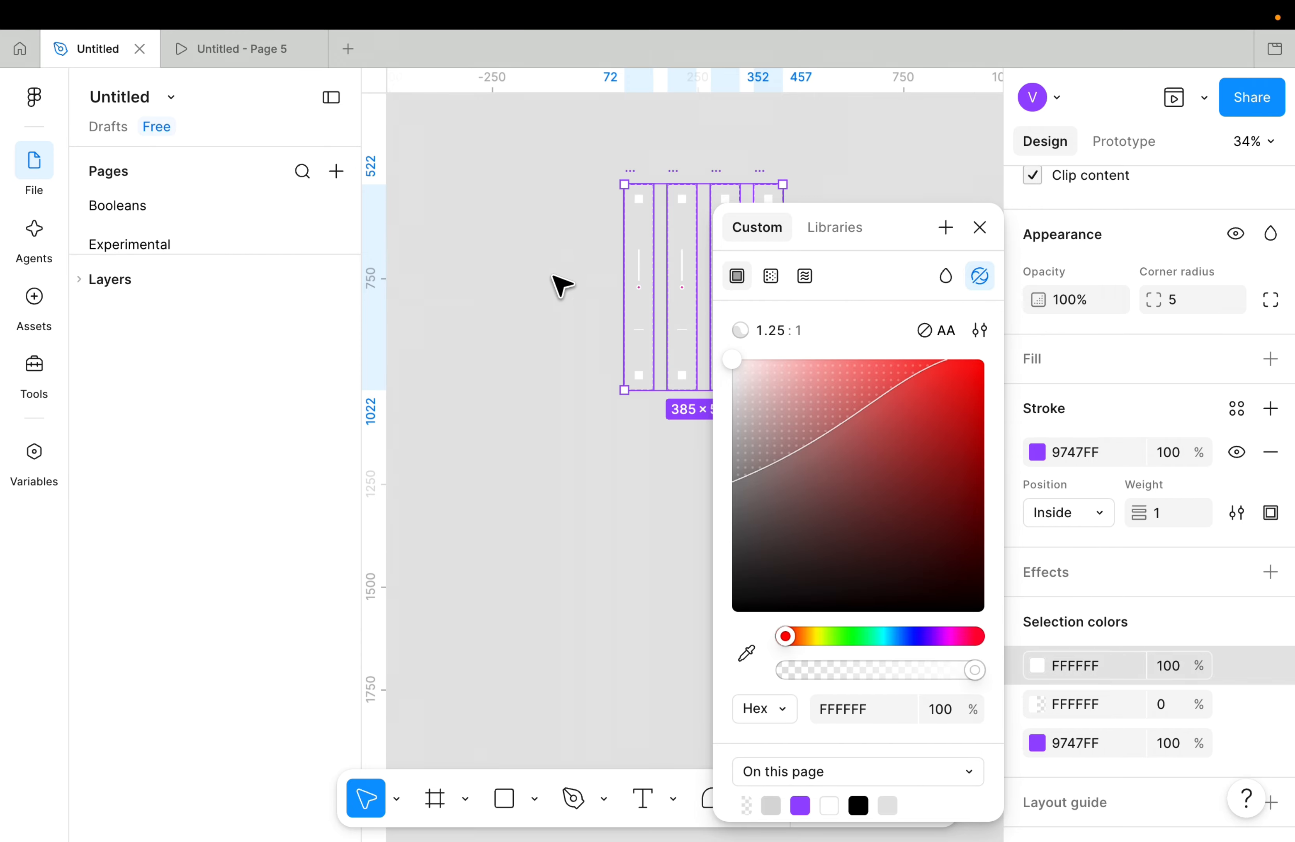
left_click(554, 276)
Preview the recoloured loading animation starting from Frame 6.
scroll(544, 284, "right", 5)
scroll(550, 293, "up", 5)
scroll(549, 293, "right", 10)
scroll(549, 293, "up", 5)
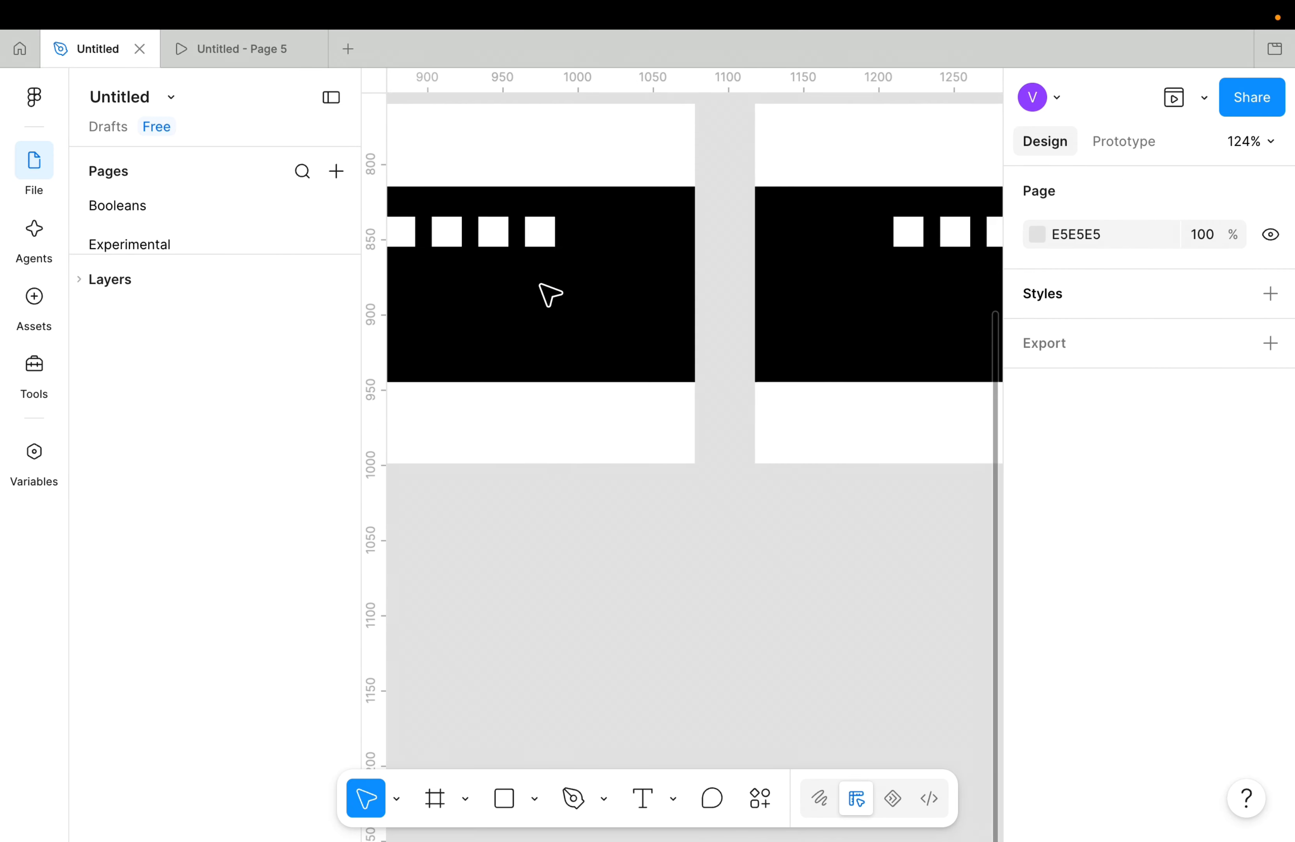
scroll(550, 295, "left", 2)
scroll(549, 292, "left", 3)
scroll(549, 290, "down", 5)
left_click(529, 208)
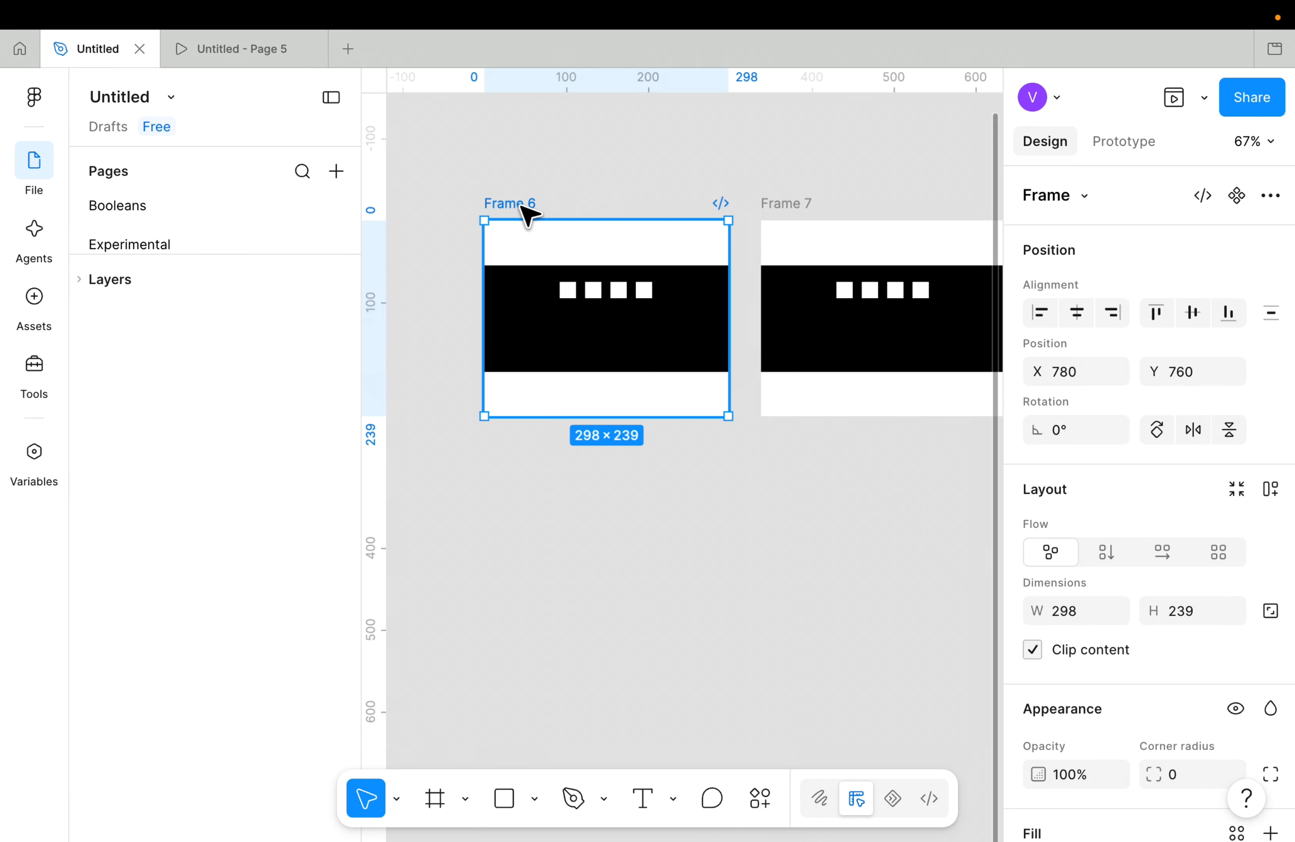
left_click(1171, 101)
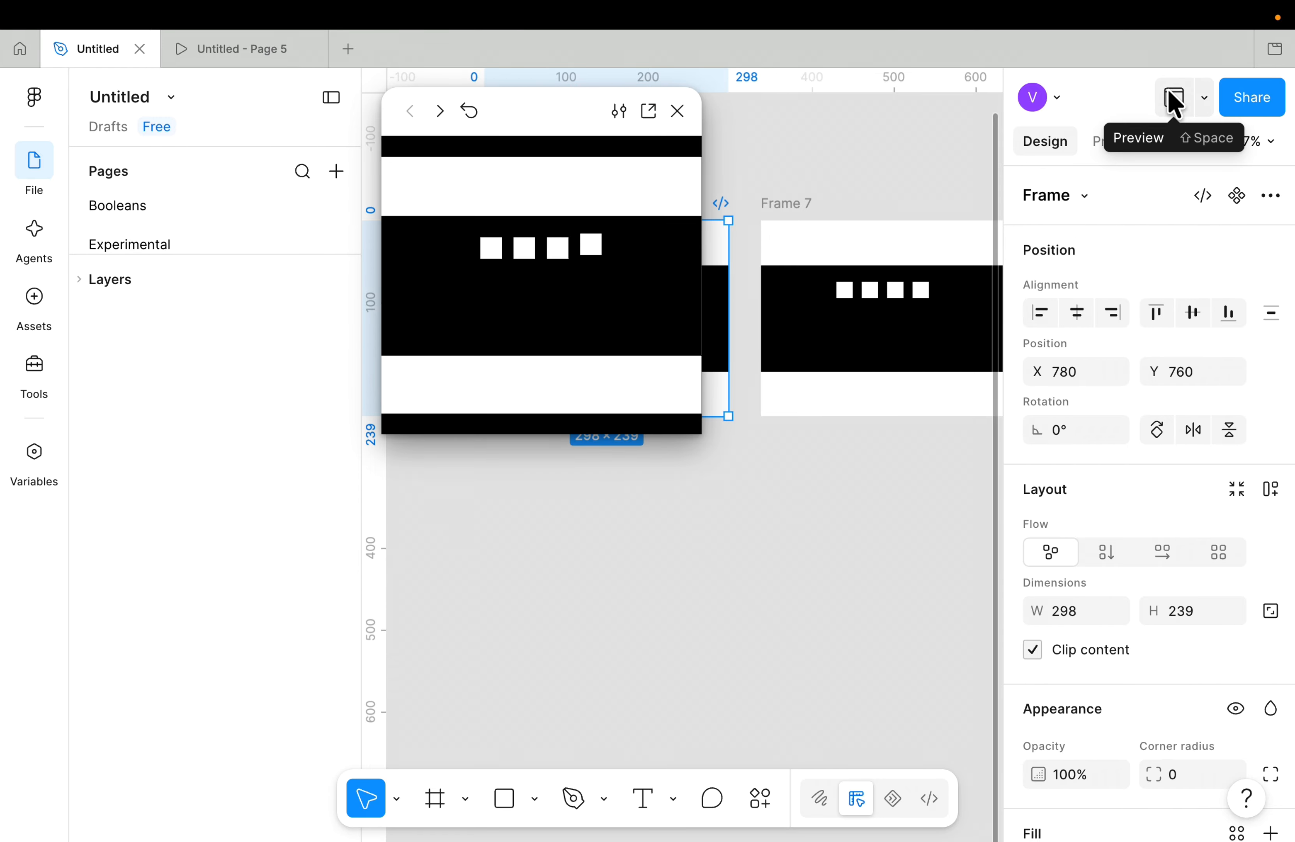